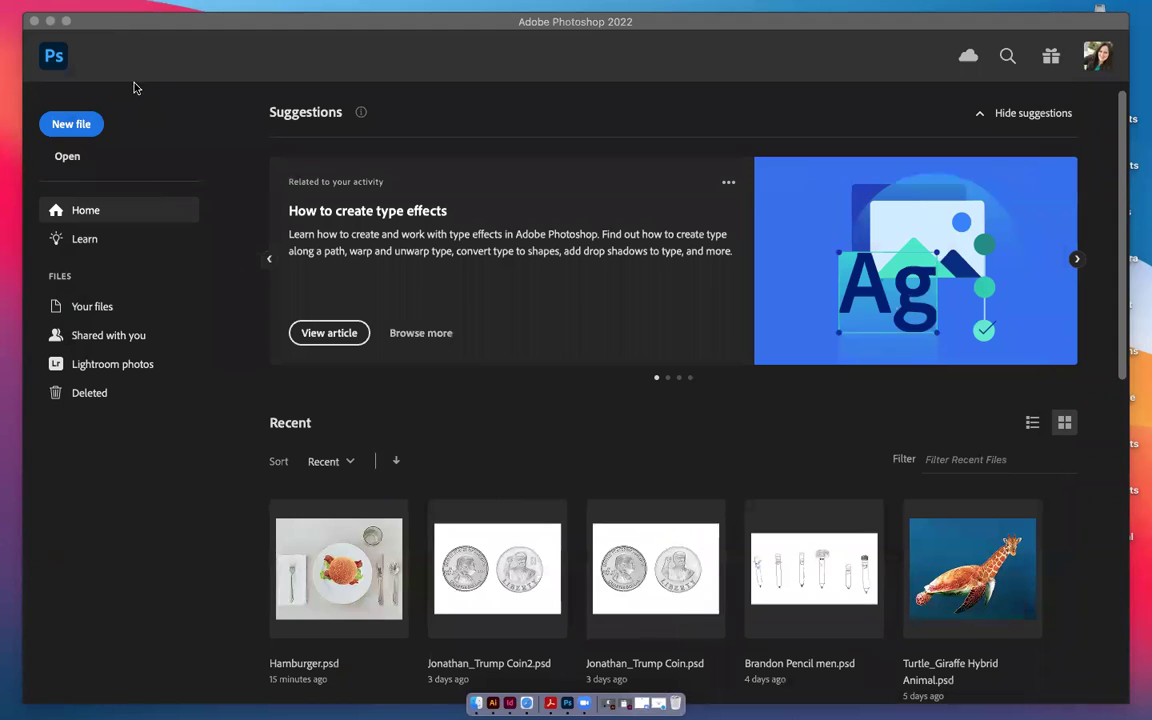
{"action": "left_click", "coordinate": [51, 20]}
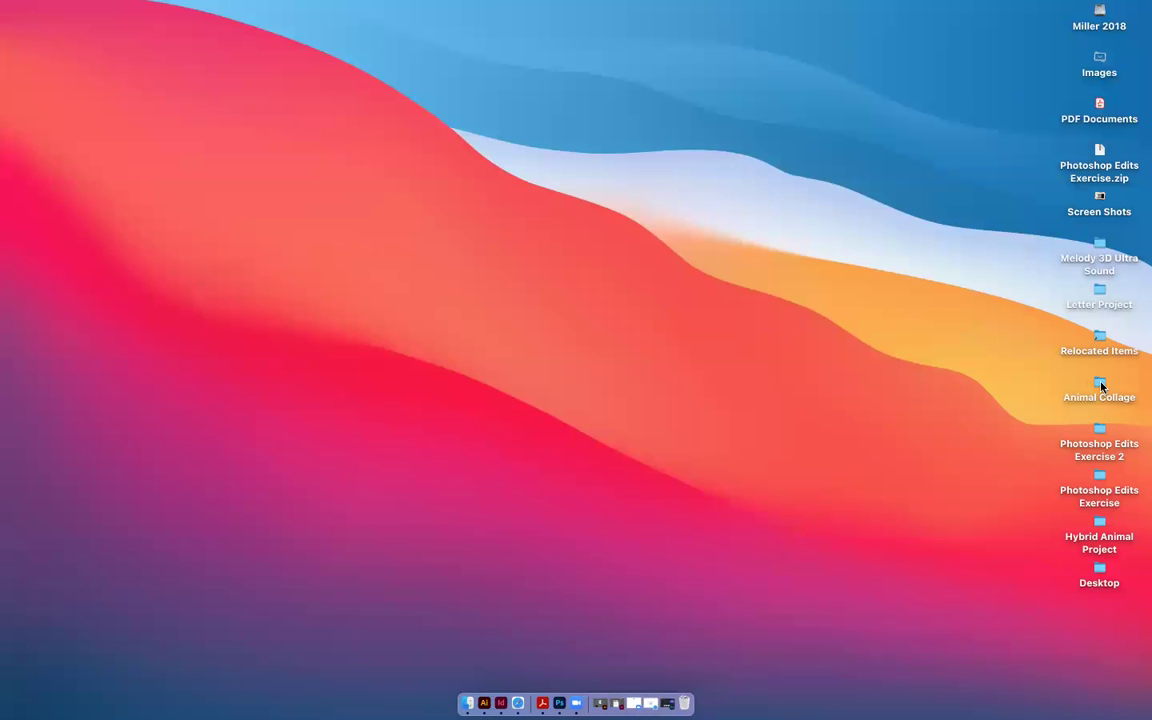
{"action": "left_click_drag", "start_coordinate": [1101, 386], "coordinate": [763, 345]}
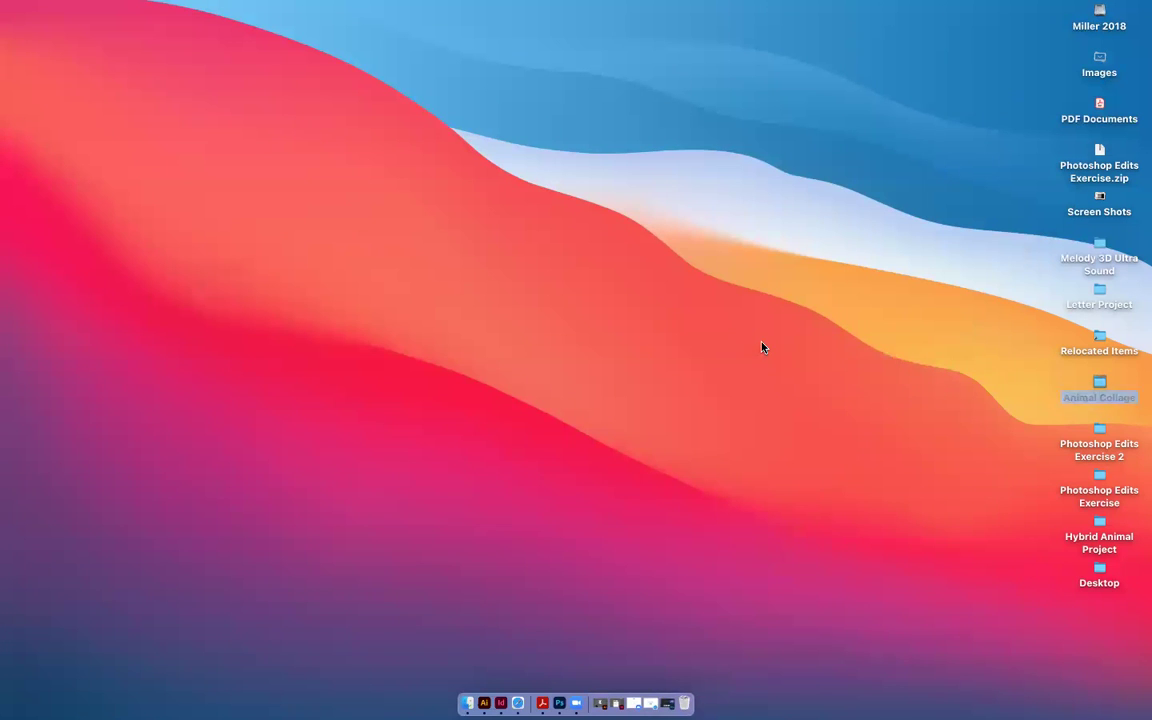
{"action": "left_click", "coordinate": [518, 703]}
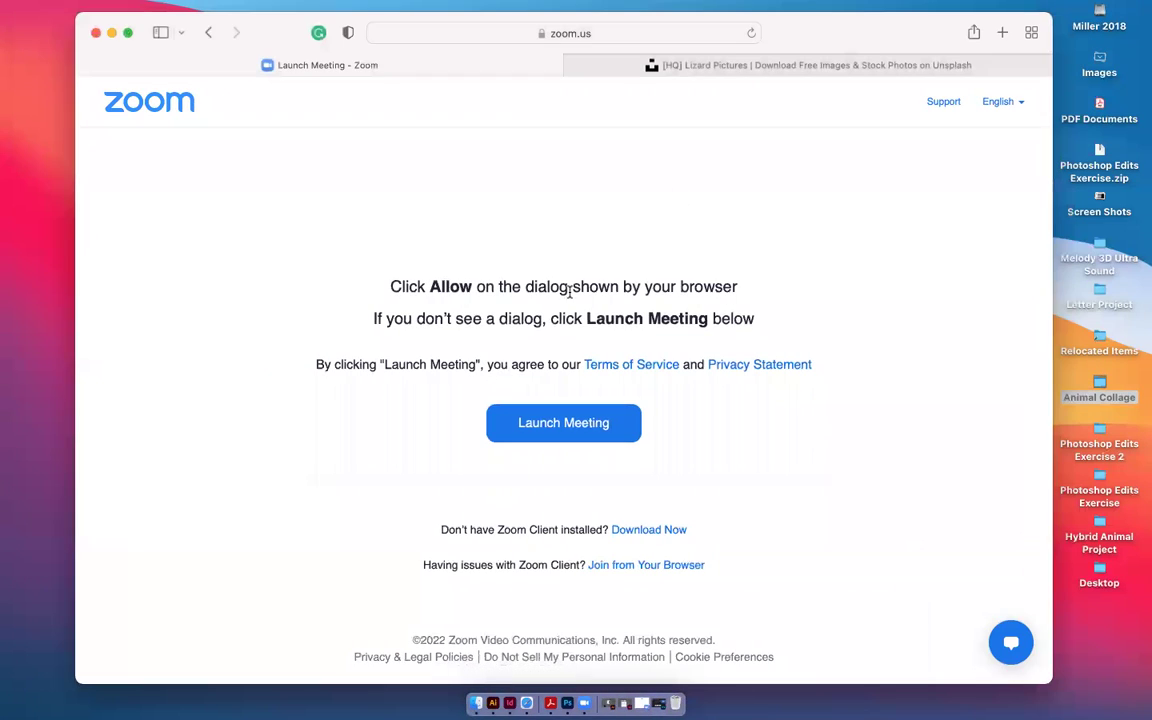
{"action": "left_click", "coordinate": [1101, 387]}
{"action": "double_click", "coordinate": [1101, 387]}
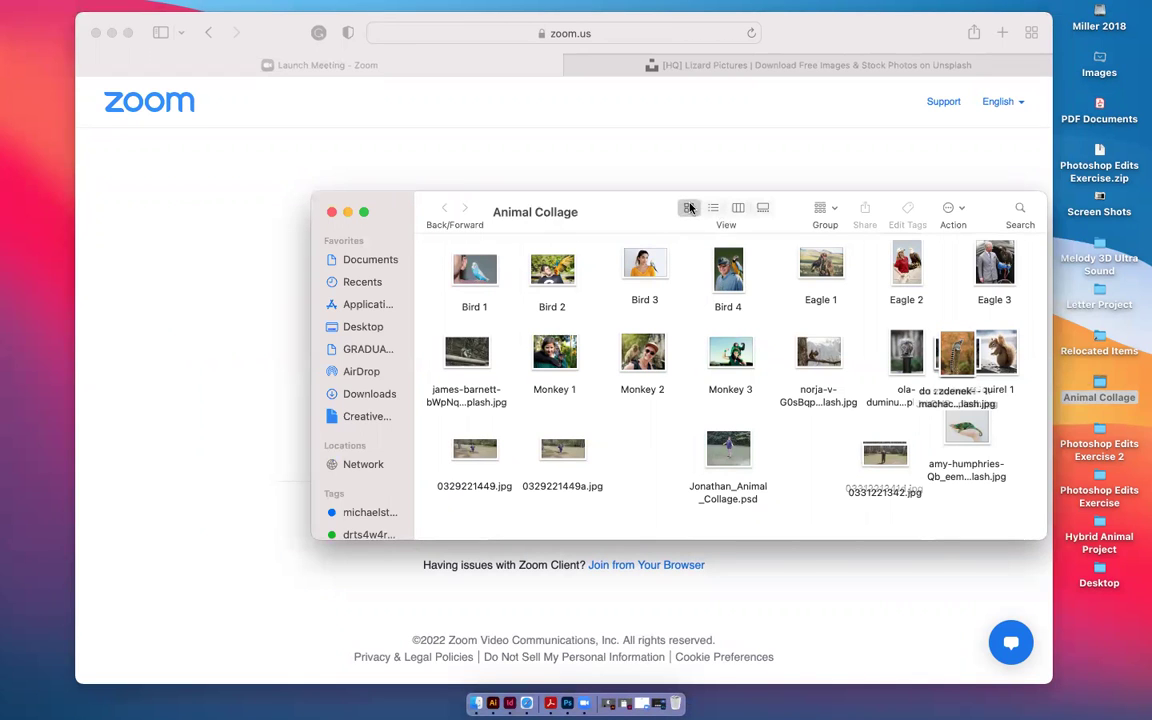
{"action": "double_click", "coordinate": [885, 457]}
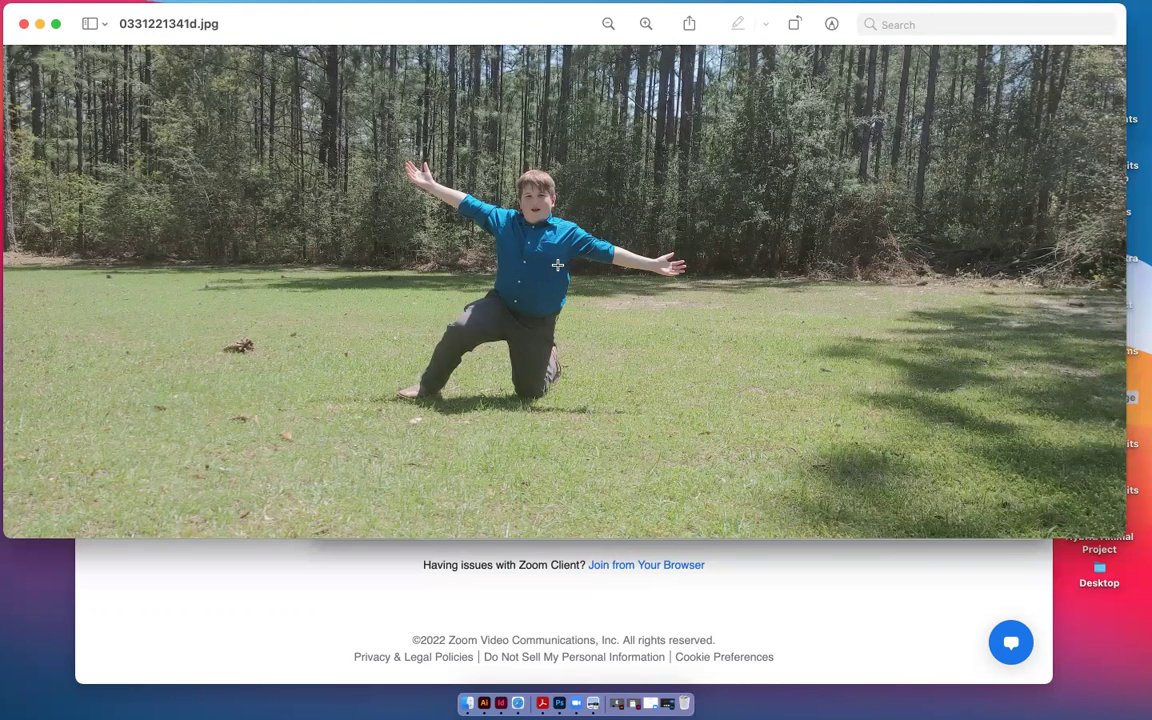
{"action": "left_click", "coordinate": [559, 703]}
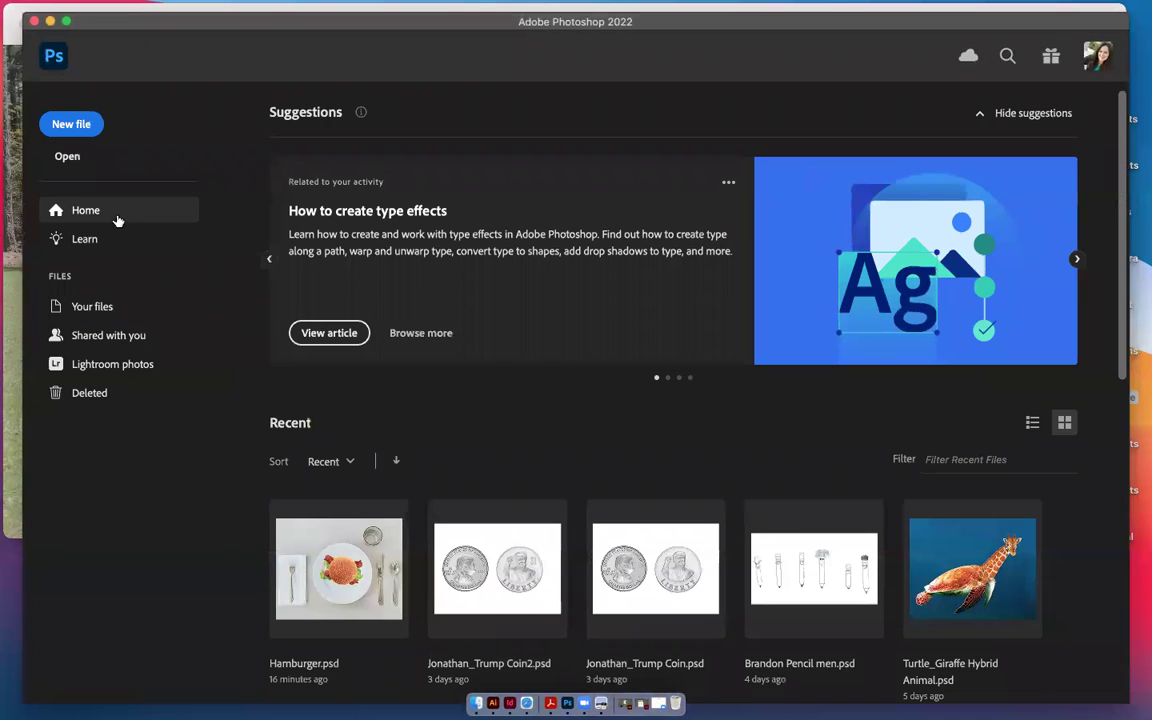
Create a white-background 10 x 8 in, 300 ppi CMYK document
{"action": "left_click", "coordinate": [67, 121]}
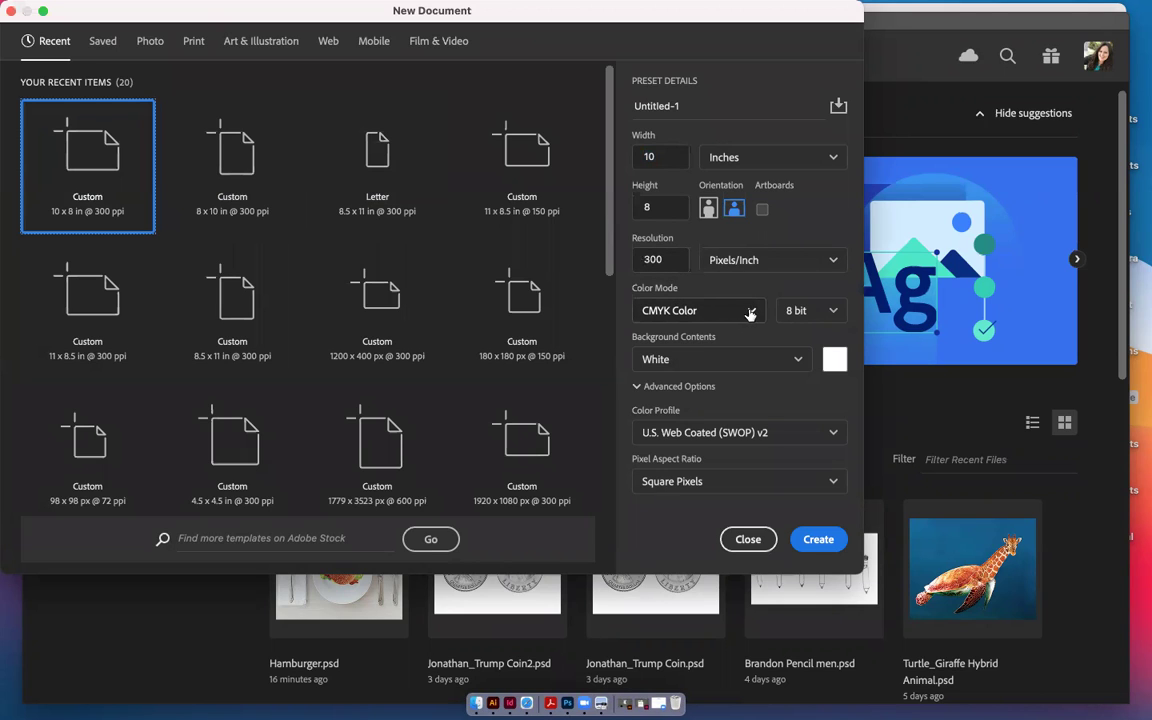
{"action": "left_click", "coordinate": [818, 540]}
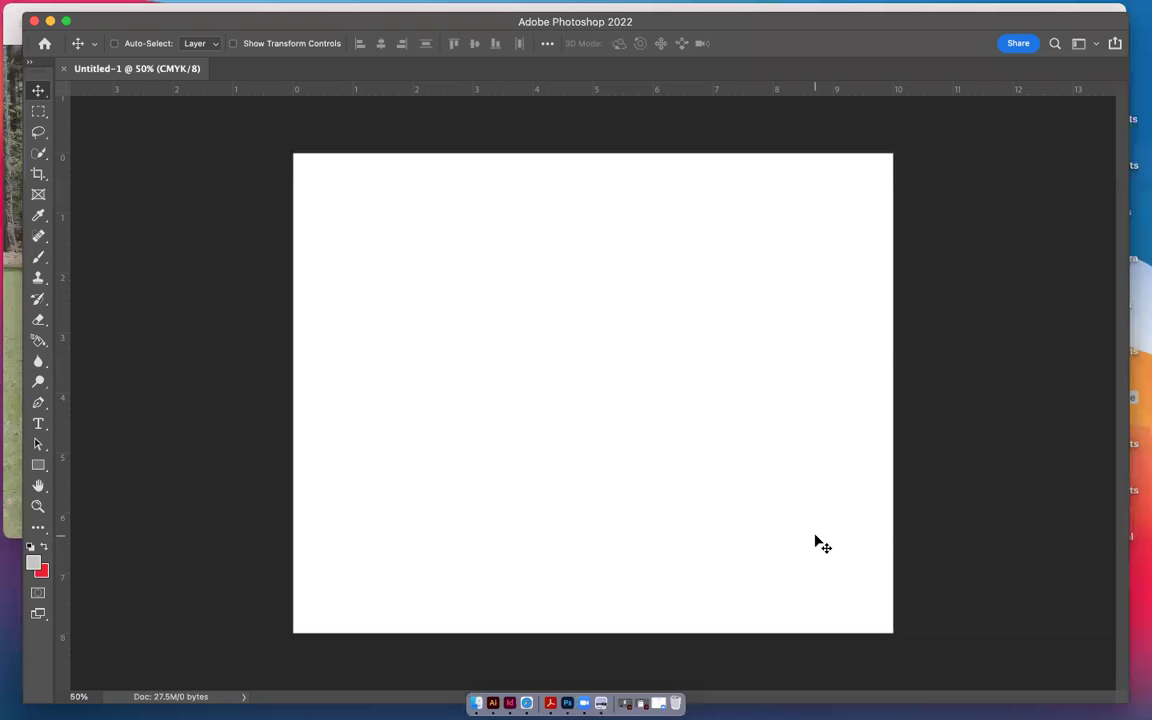
Start File > Open, then cancel it
{"action": "mouse_move", "coordinate": [965, 8]}
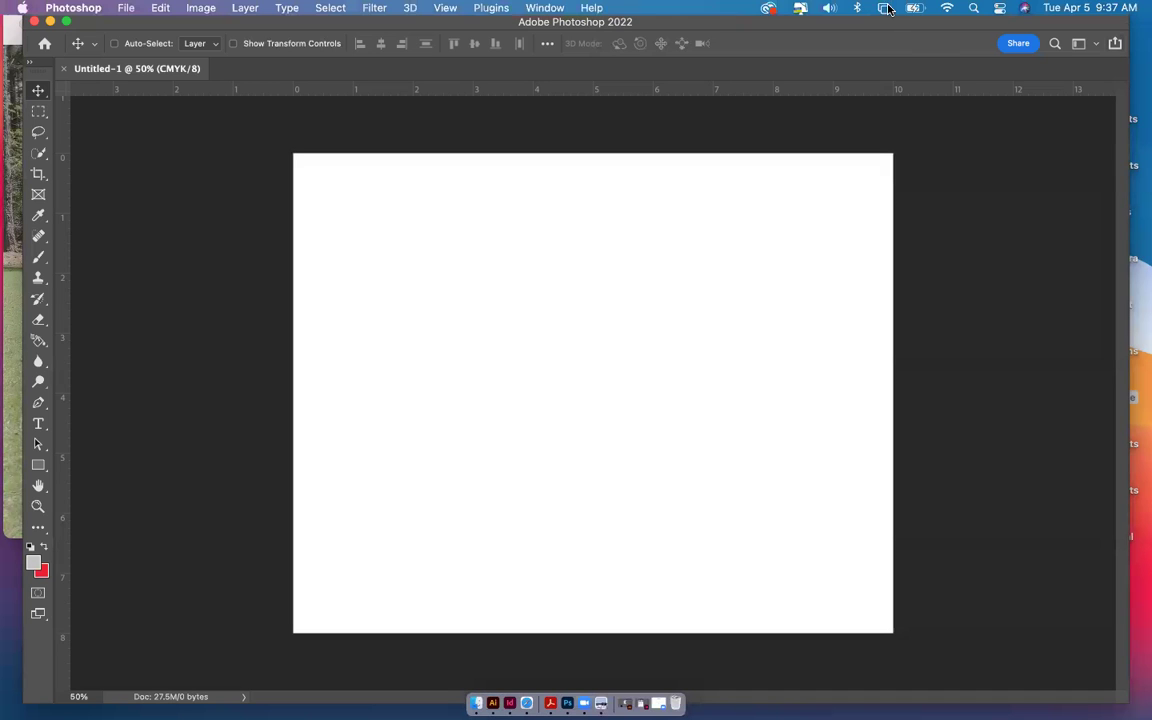
{"action": "left_click", "coordinate": [118, 10]}
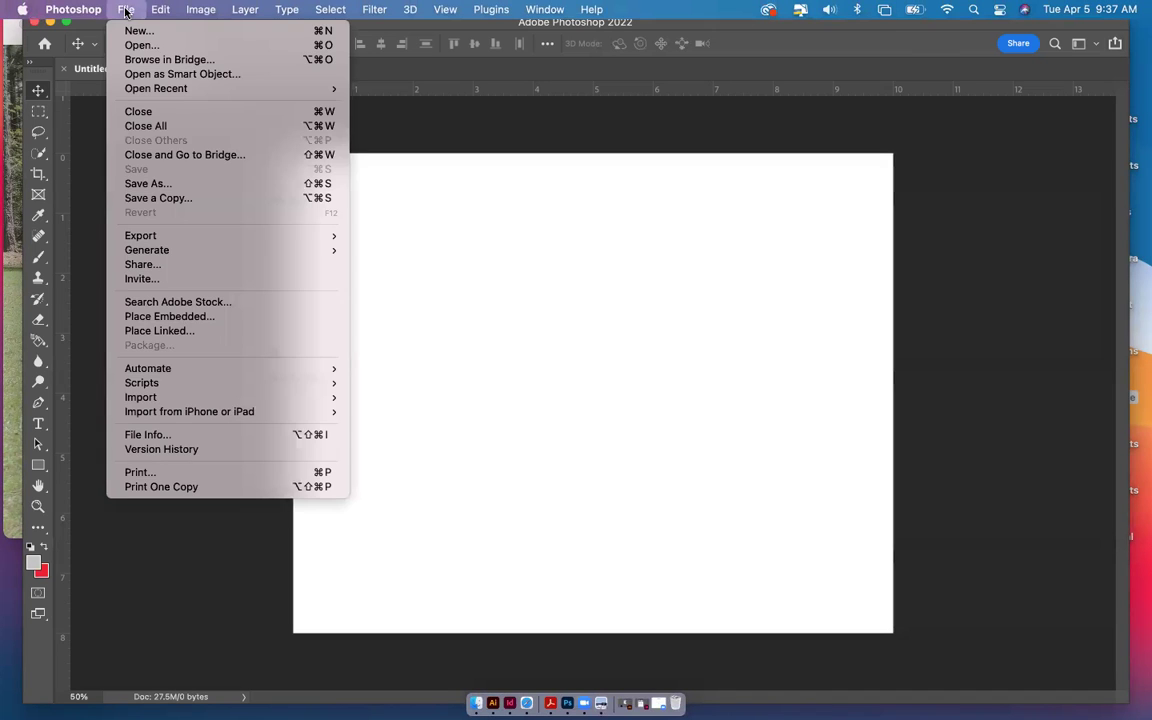
{"action": "left_click", "coordinate": [136, 45]}
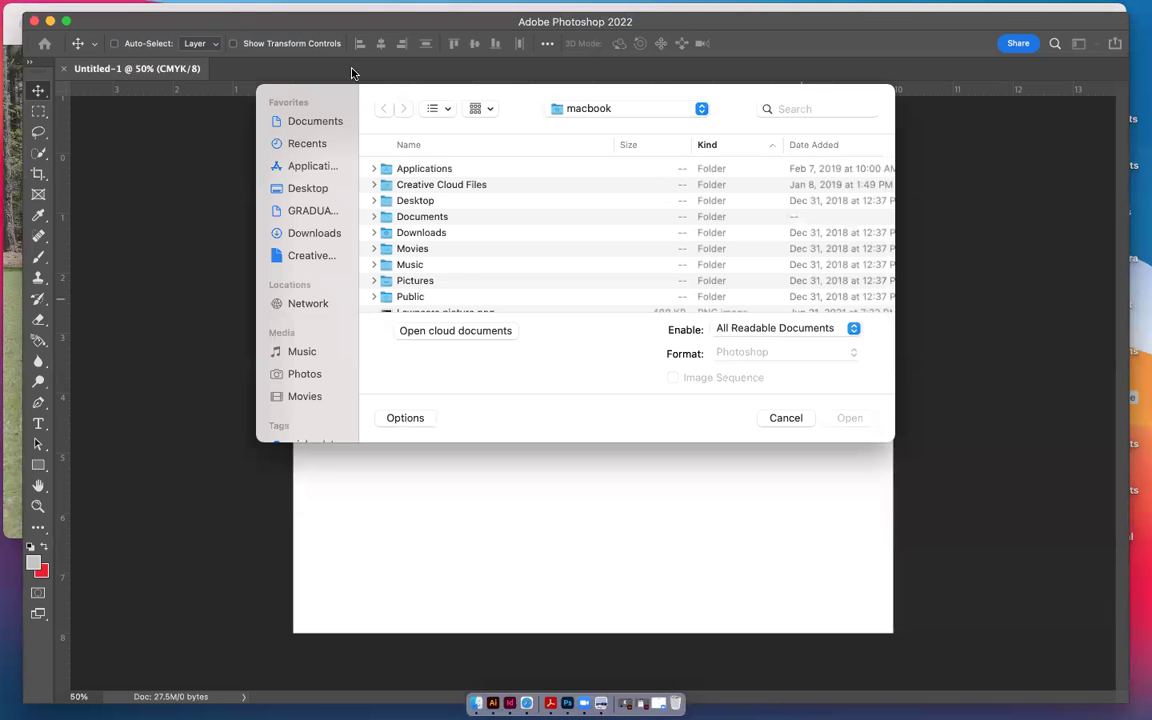
{"action": "left_click", "coordinate": [786, 418]}
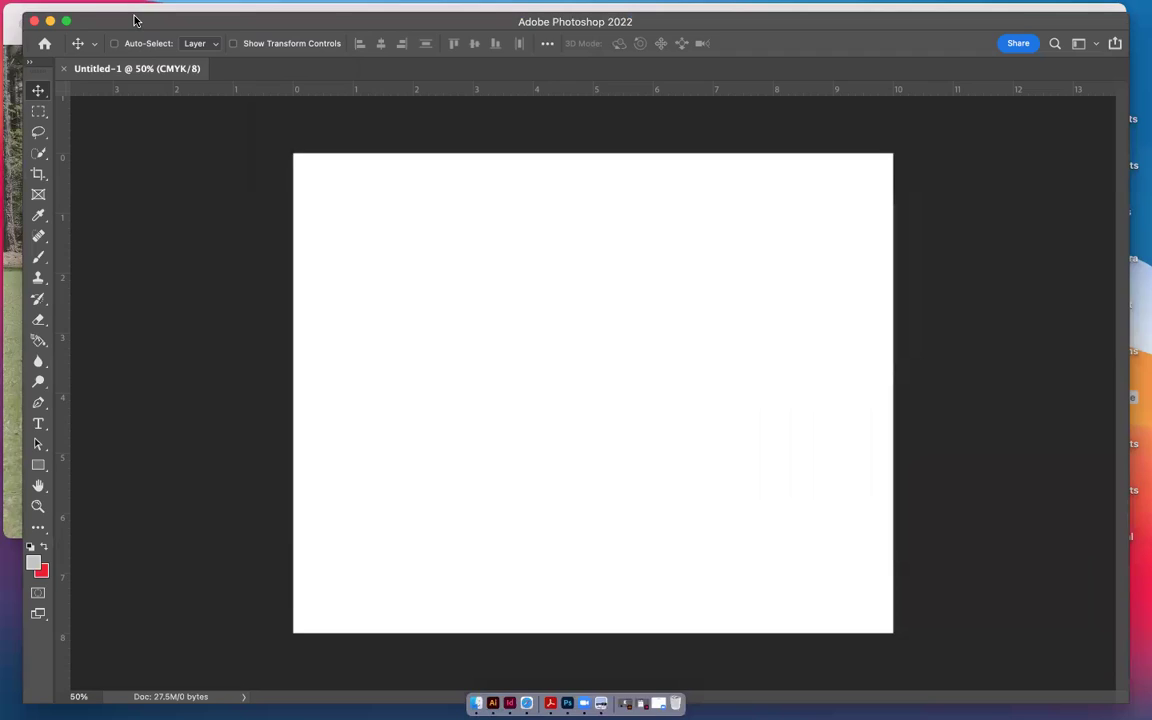
{"action": "left_click", "coordinate": [66, 20]}
{"action": "left_click", "coordinate": [23, 23]}
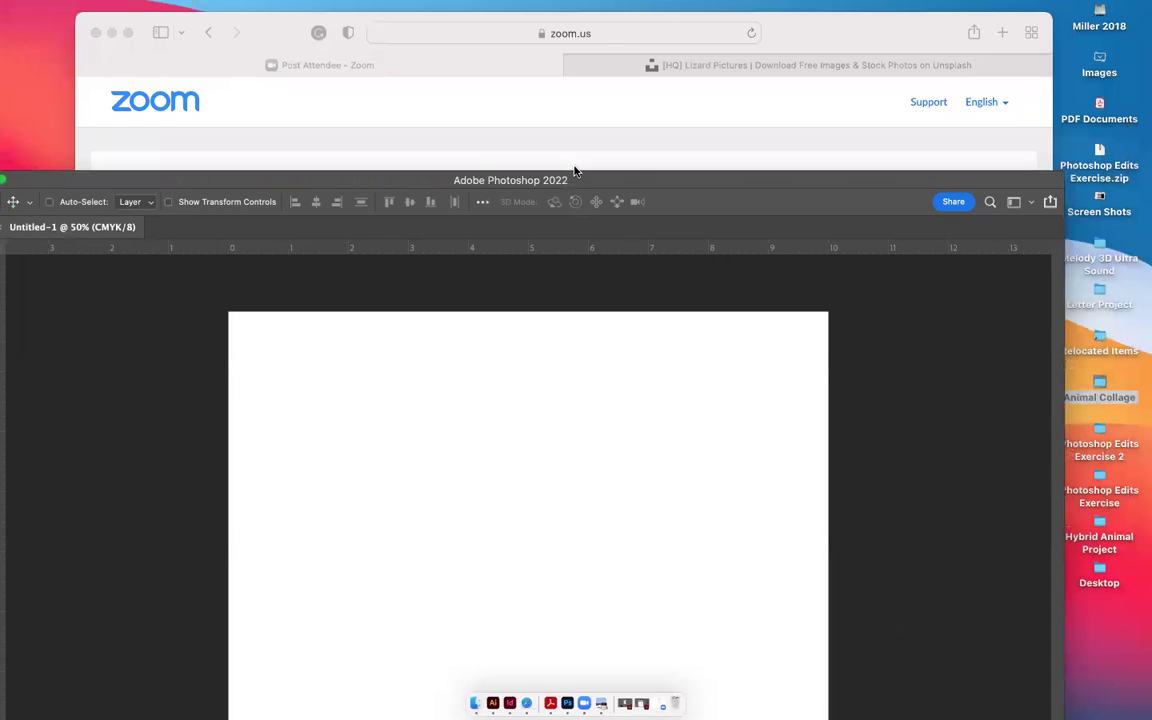
{"action": "double_click", "coordinate": [237, 65]}
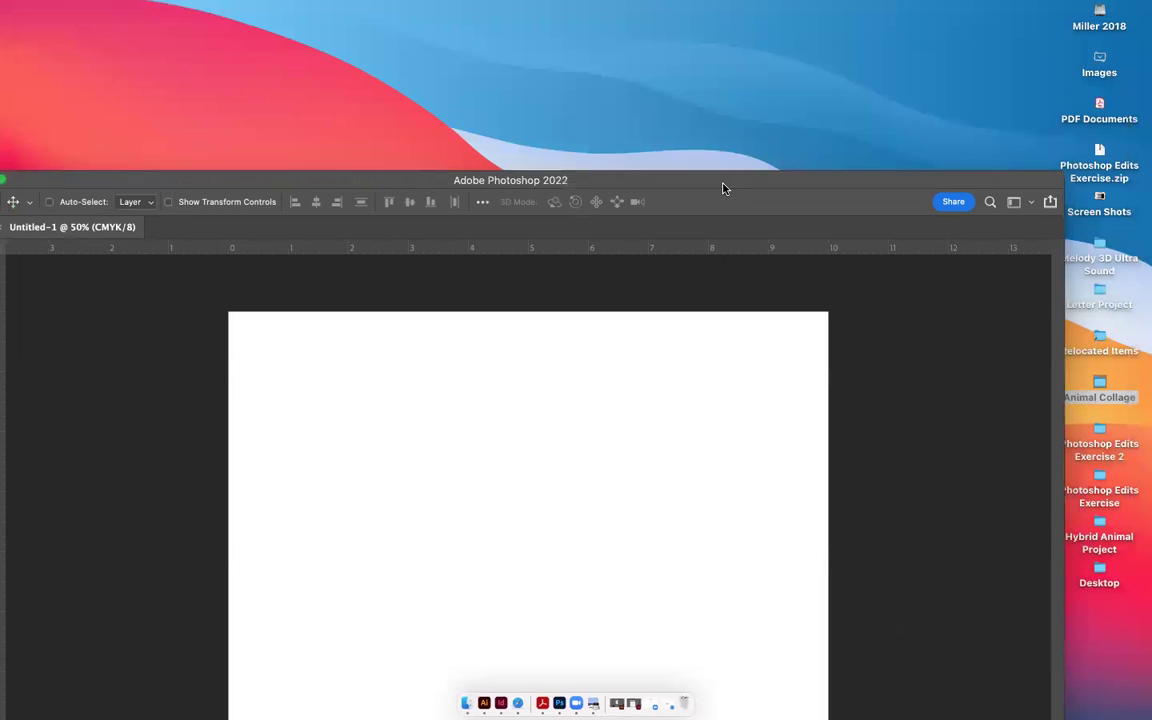
{"action": "left_click_drag", "start_coordinate": [690, 180], "coordinate": [425, 31]}
{"action": "left_click_drag", "start_coordinate": [884, 452], "coordinate": [311, 327]}
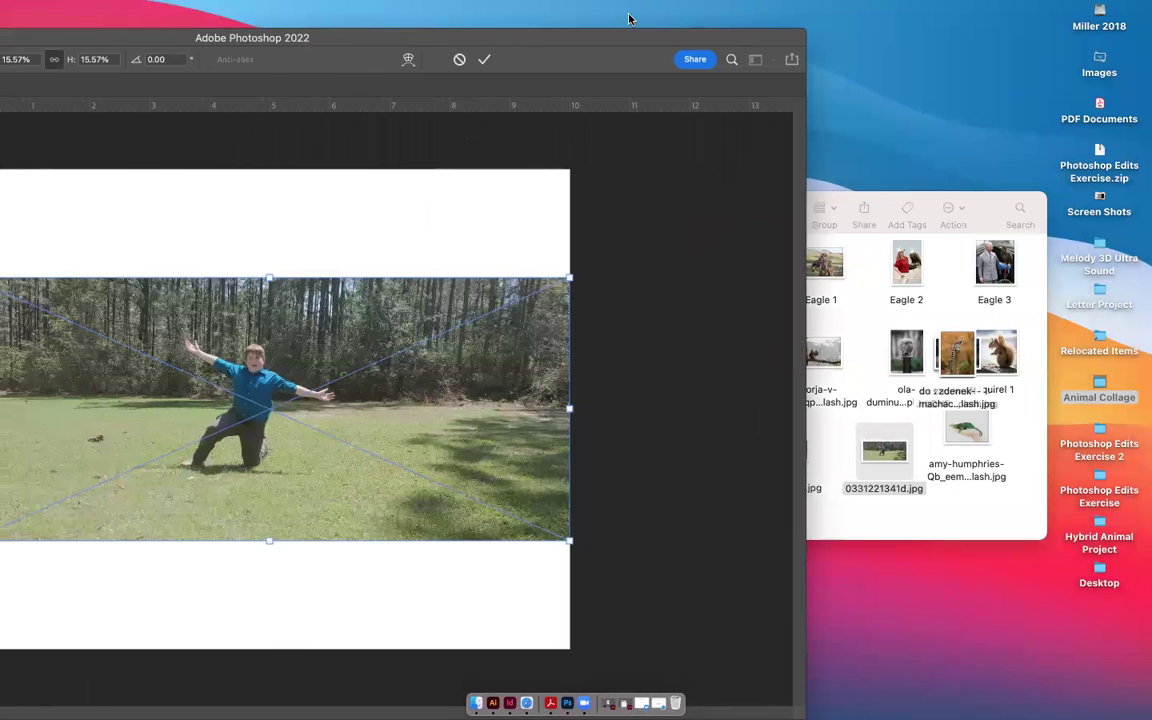
Scale the placed boy photo to cover the whole canvas, nudge it right, and commit
{"action": "left_click_drag", "start_coordinate": [629, 18], "coordinate": [932, 15]}
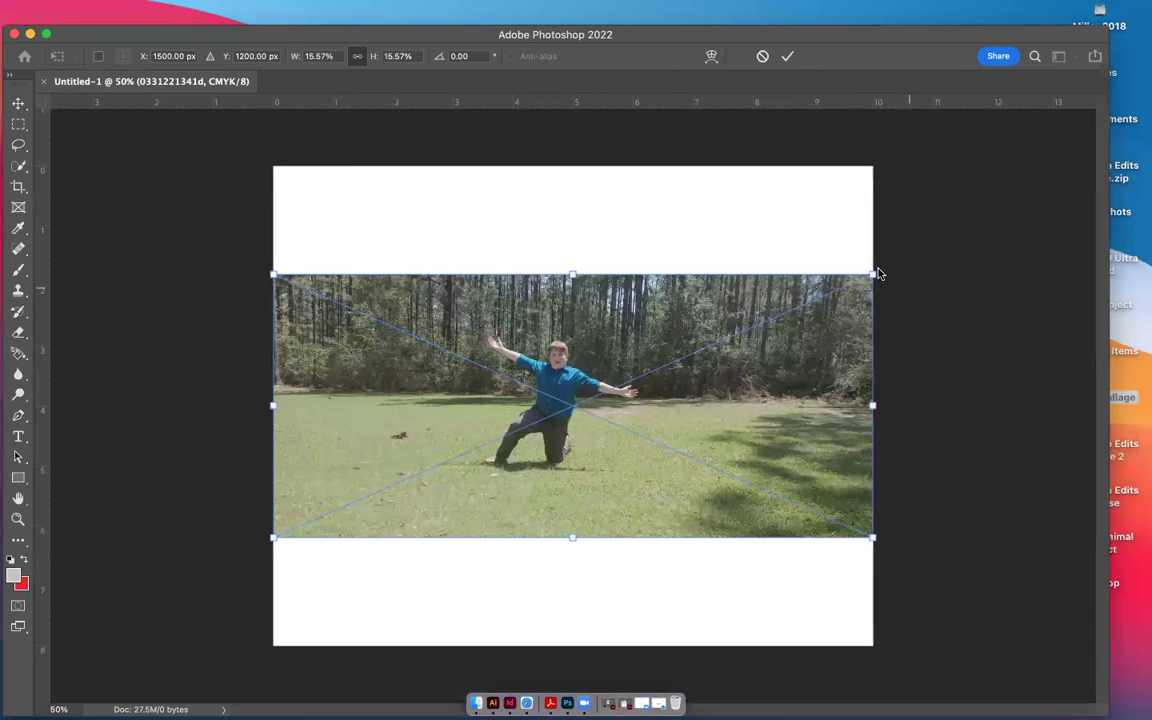
{"action": "left_click_drag", "start_coordinate": [872, 274], "coordinate": [985, 191]}
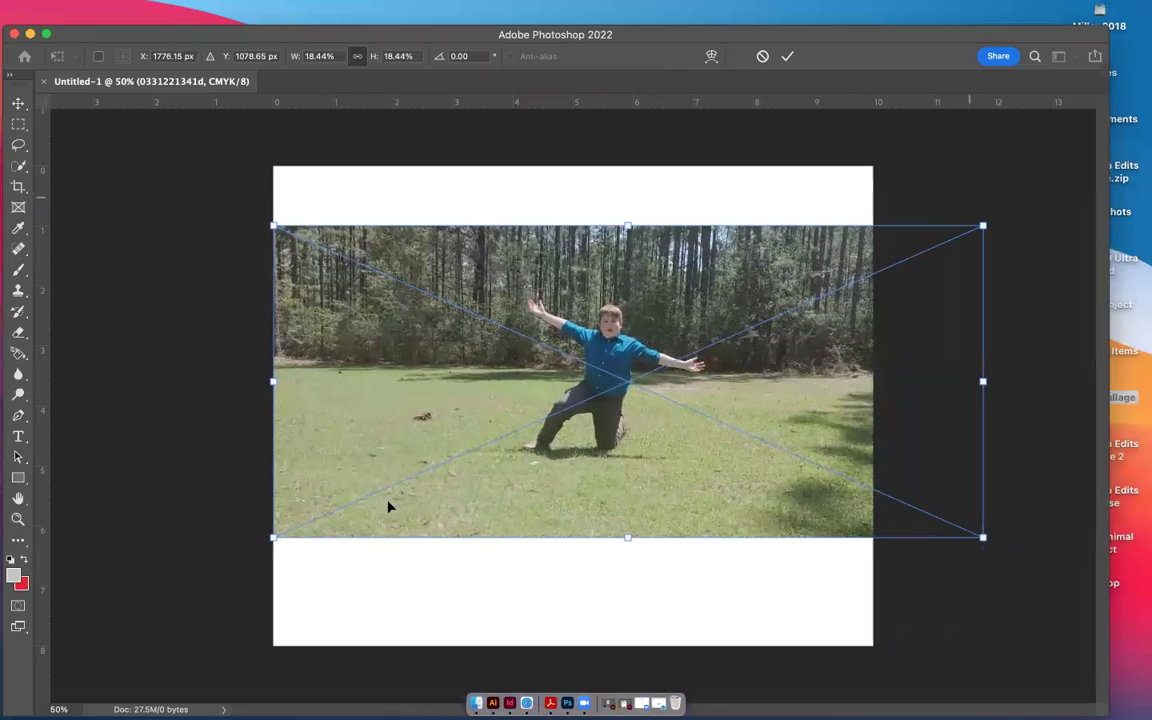
{"action": "left_click_drag", "start_coordinate": [234, 569], "coordinate": [72, 640]}
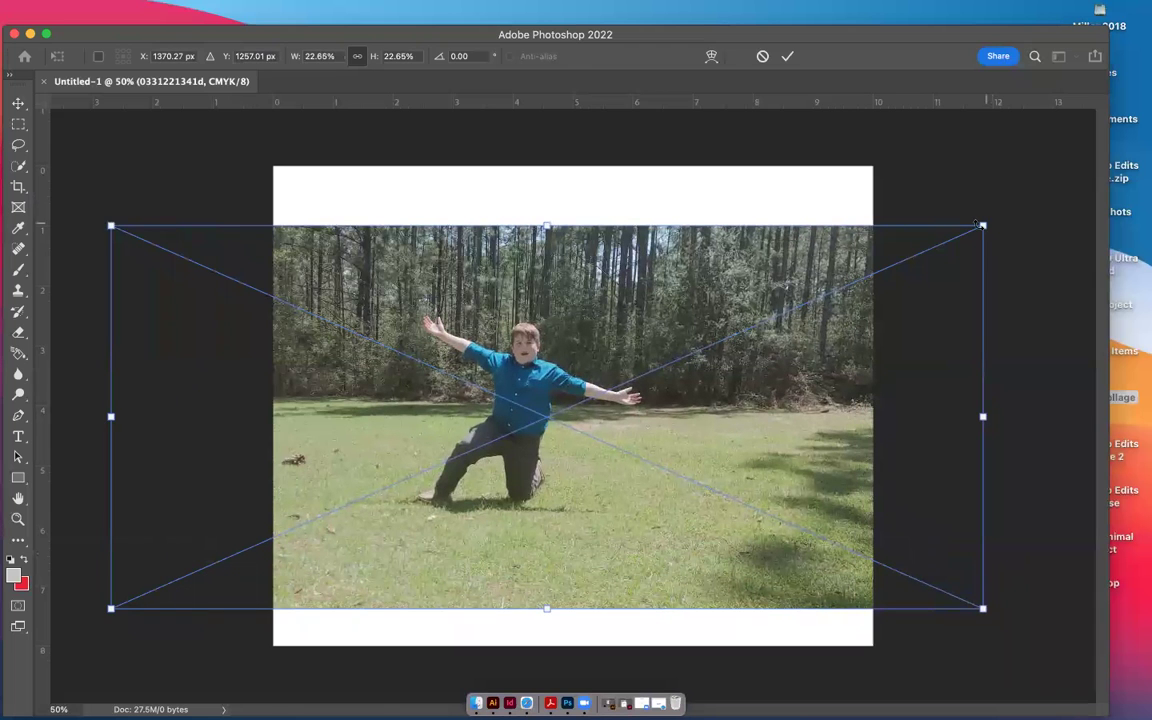
{"action": "left_click_drag", "start_coordinate": [983, 226], "coordinate": [1085, 165]}
{"action": "left_click_drag", "start_coordinate": [687, 465], "coordinate": [687, 468]}
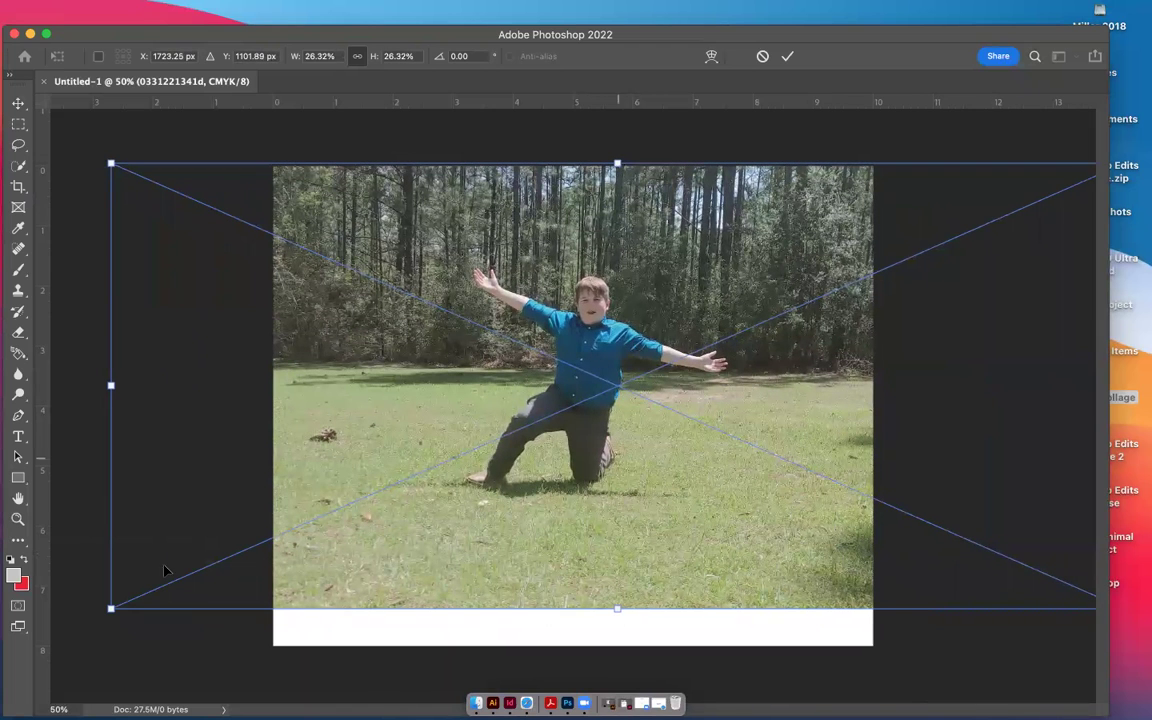
{"action": "left_click_drag", "start_coordinate": [111, 607], "coordinate": [22, 651]}
{"action": "left_click_drag", "start_coordinate": [525, 386], "coordinate": [568, 386]}
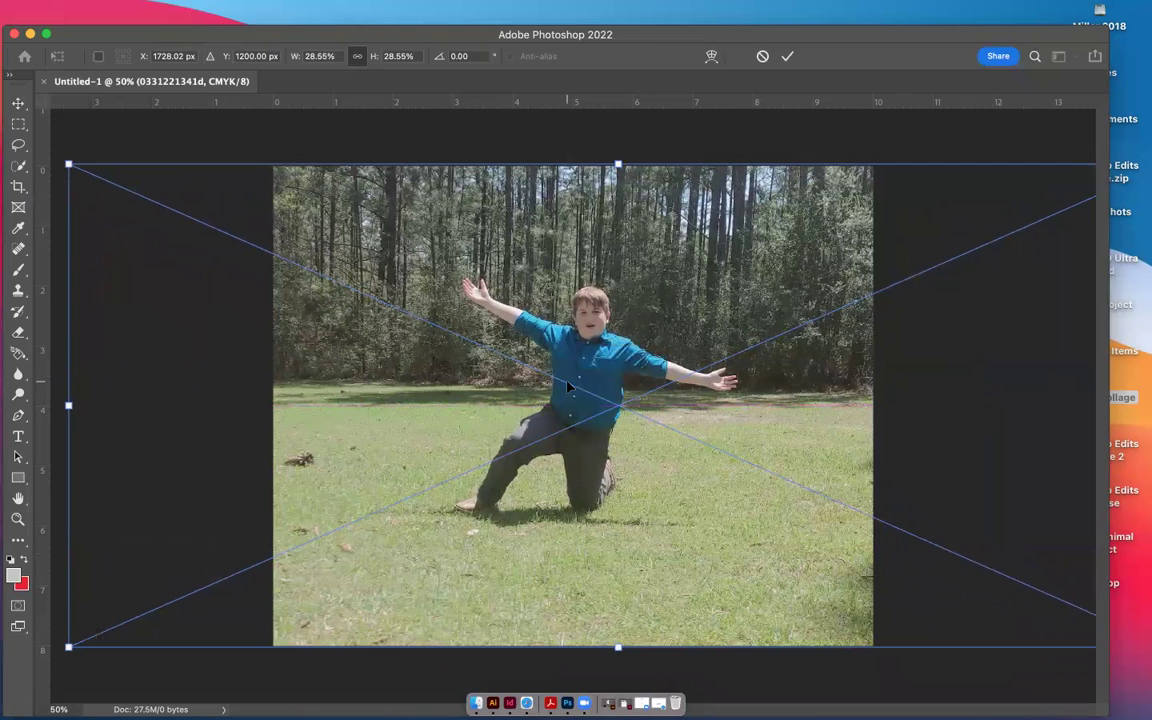
{"action": "left_click", "coordinate": [788, 56]}
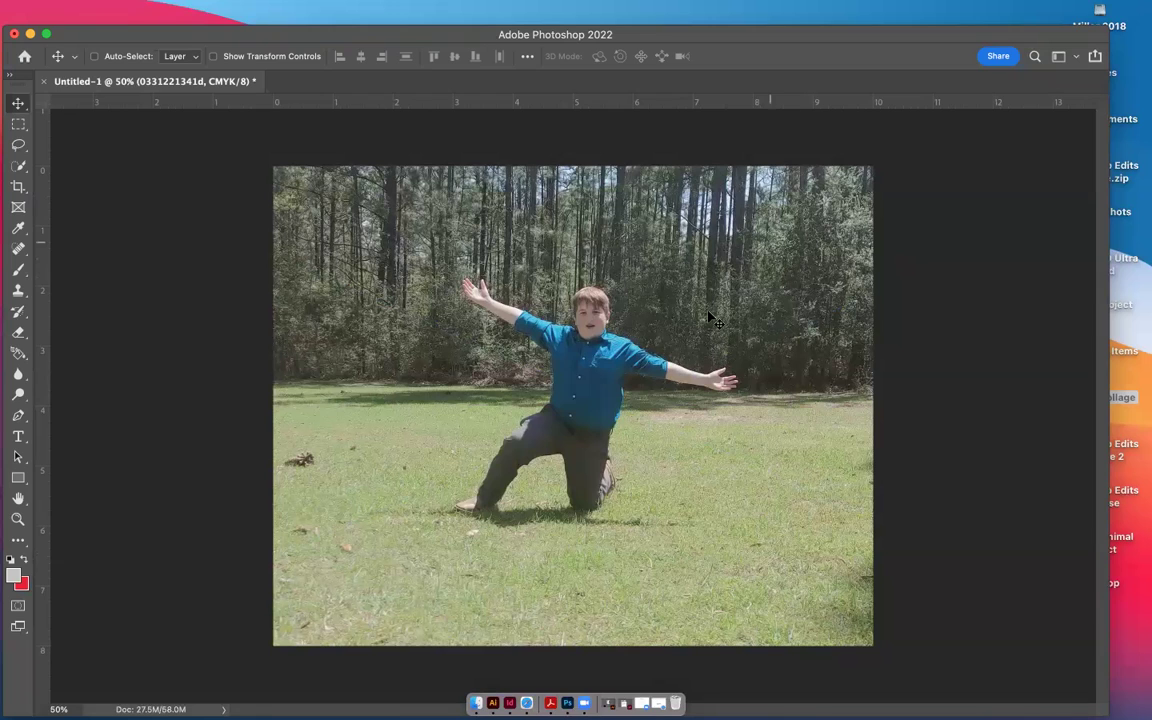
Show the Layers panel and unlock the Background into Layer 0
{"action": "mouse_move", "coordinate": [428, 25]}
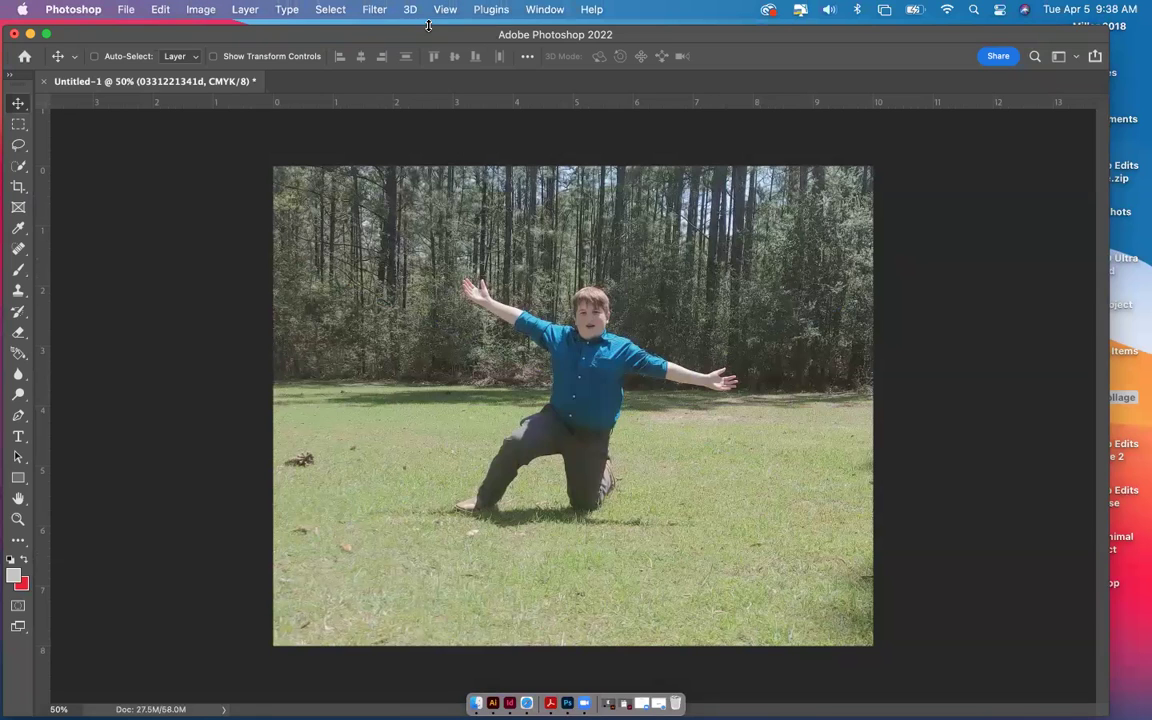
{"action": "left_click", "coordinate": [540, 9]}
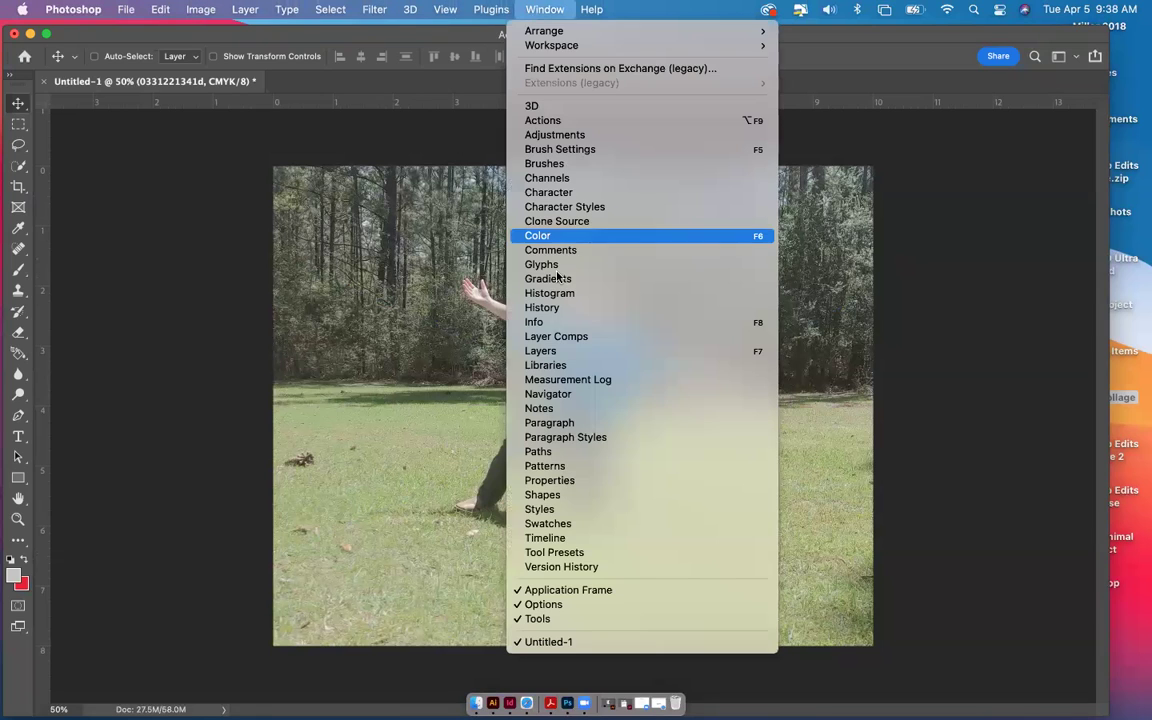
{"action": "left_click", "coordinate": [541, 350]}
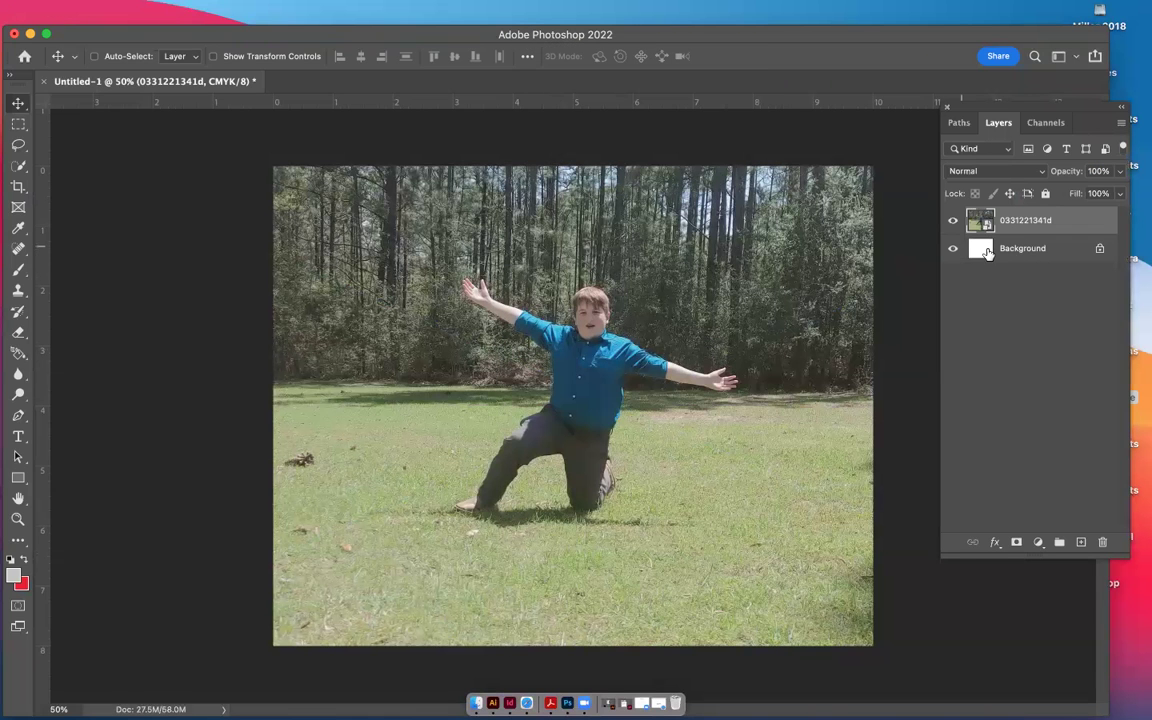
{"action": "left_click", "coordinate": [1100, 251]}
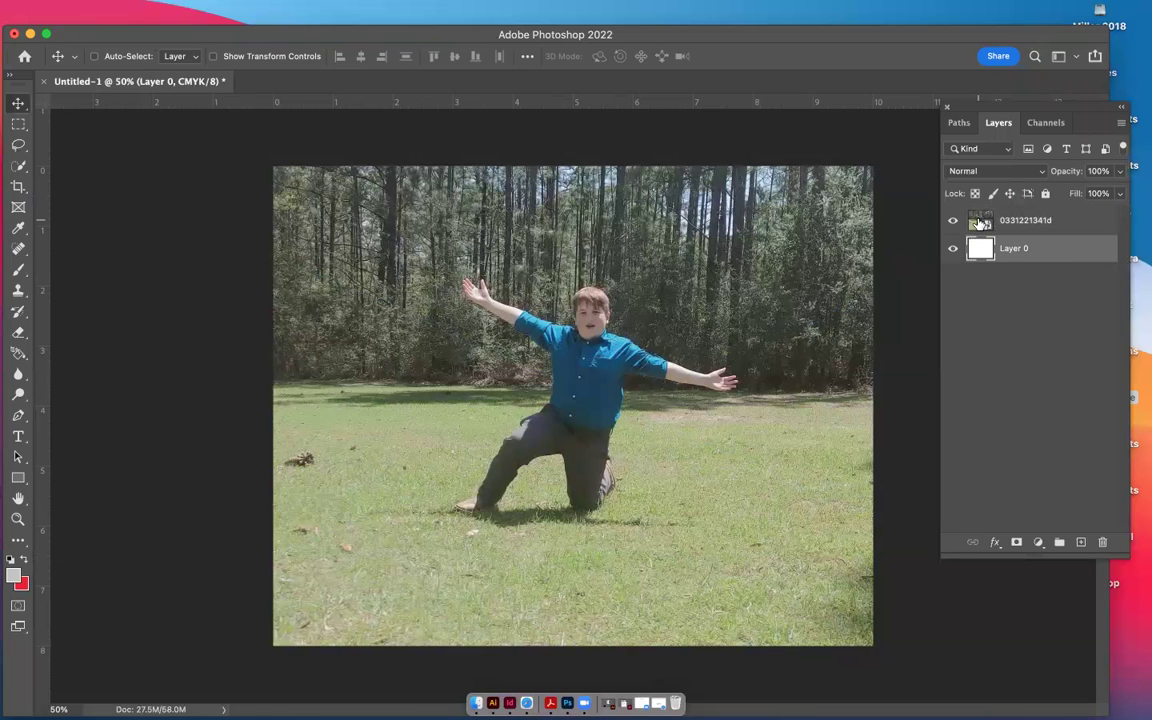
Duplicate the photo layer, rename the original 'copy', then hide and fully lock it
{"action": "left_click", "coordinate": [980, 224]}
{"action": "key", "text": "super"}
{"action": "key", "text": "super+j"}
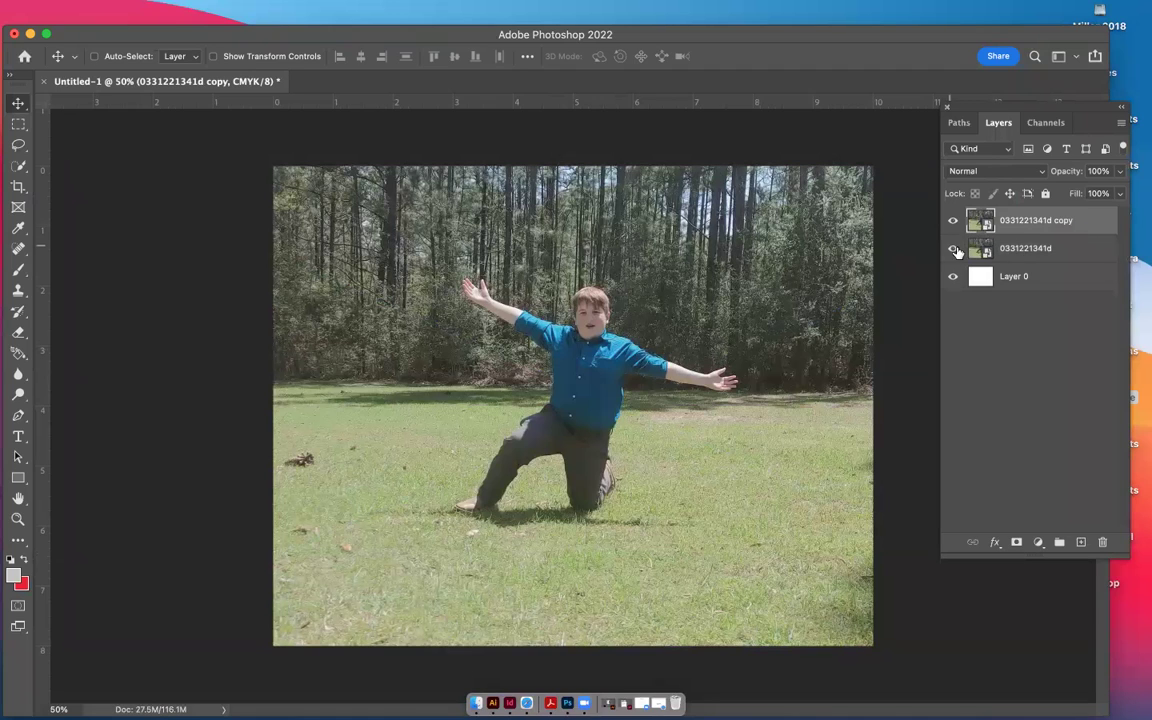
{"action": "double_click", "coordinate": [1015, 249]}
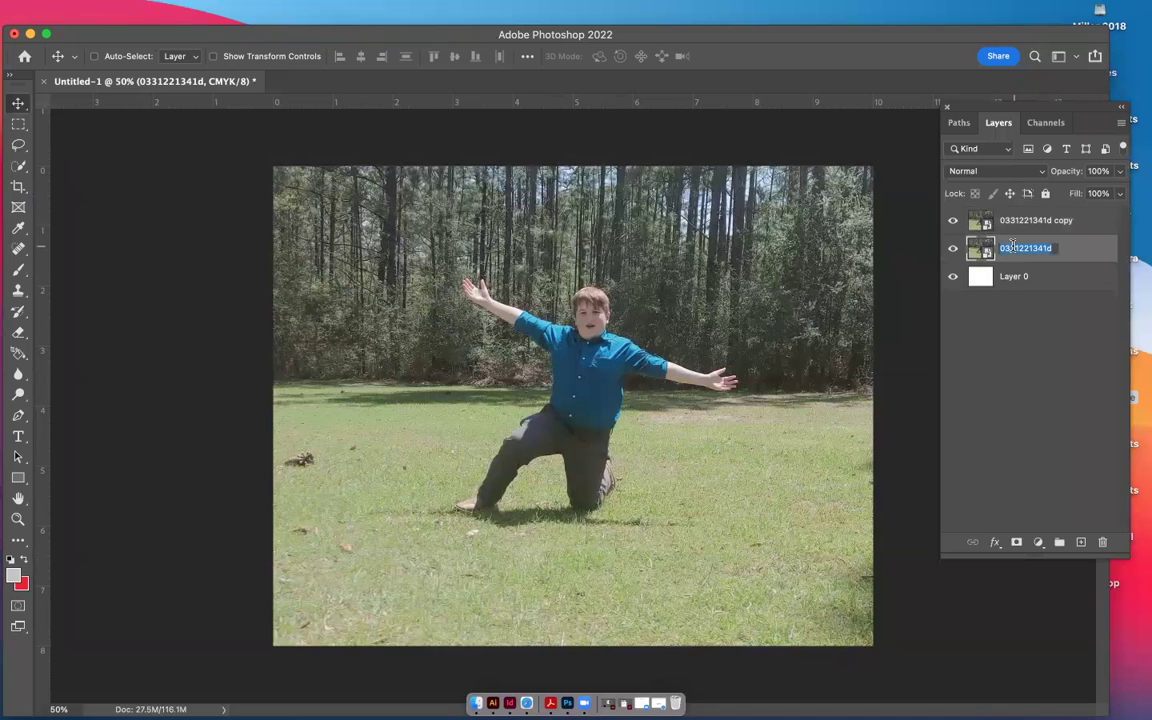
{"action": "type", "text": "copy"}
{"action": "key", "text": "Return"}
{"action": "left_click", "coordinate": [953, 250]}
{"action": "left_click", "coordinate": [1045, 193]}
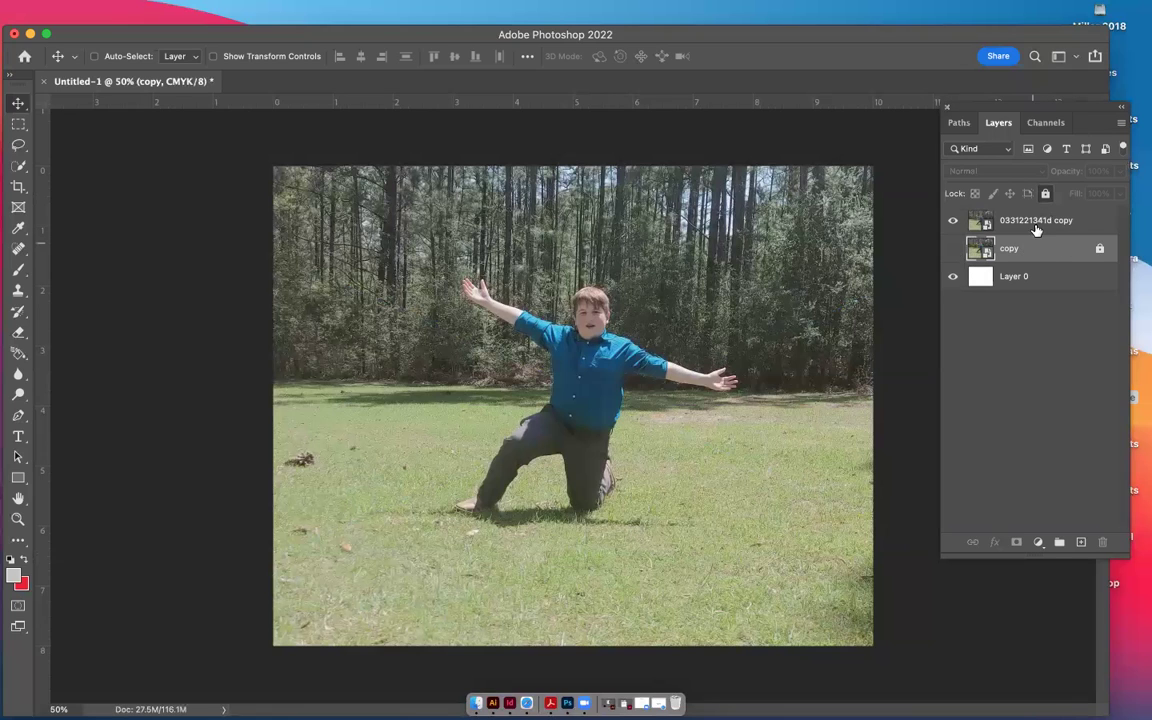
Rename the duplicated top photo layer after the boy
{"action": "double_click", "coordinate": [1037, 220]}
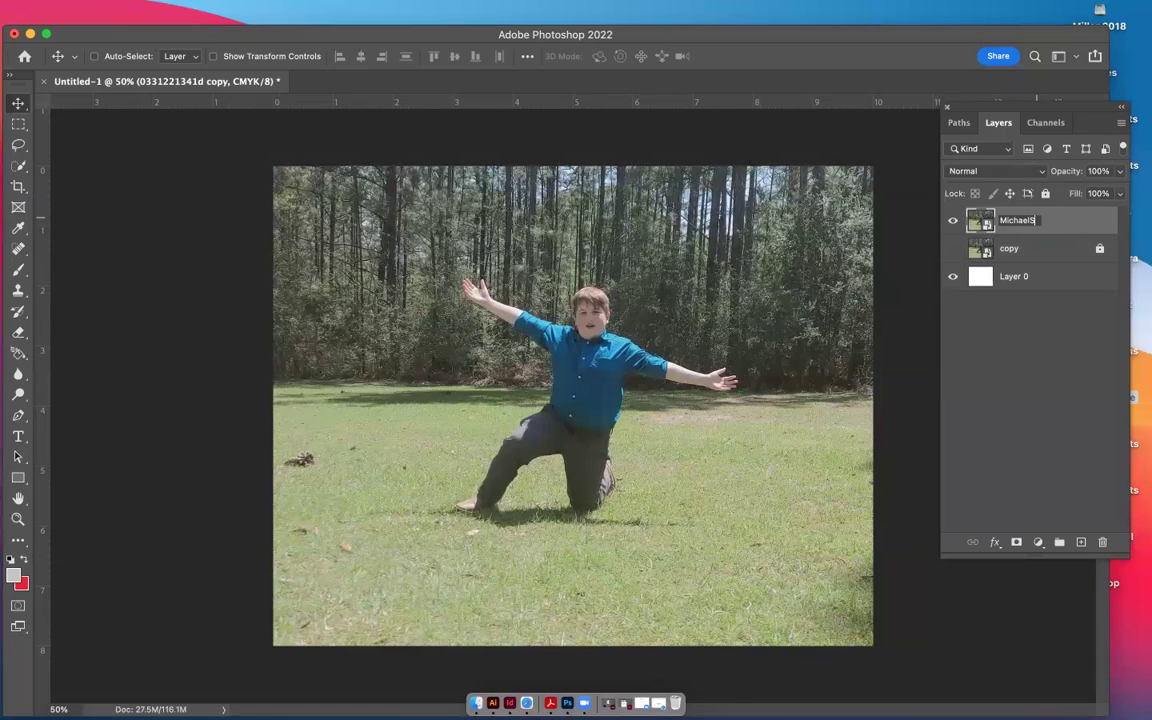
{"action": "left_click", "coordinate": [1037, 323]}
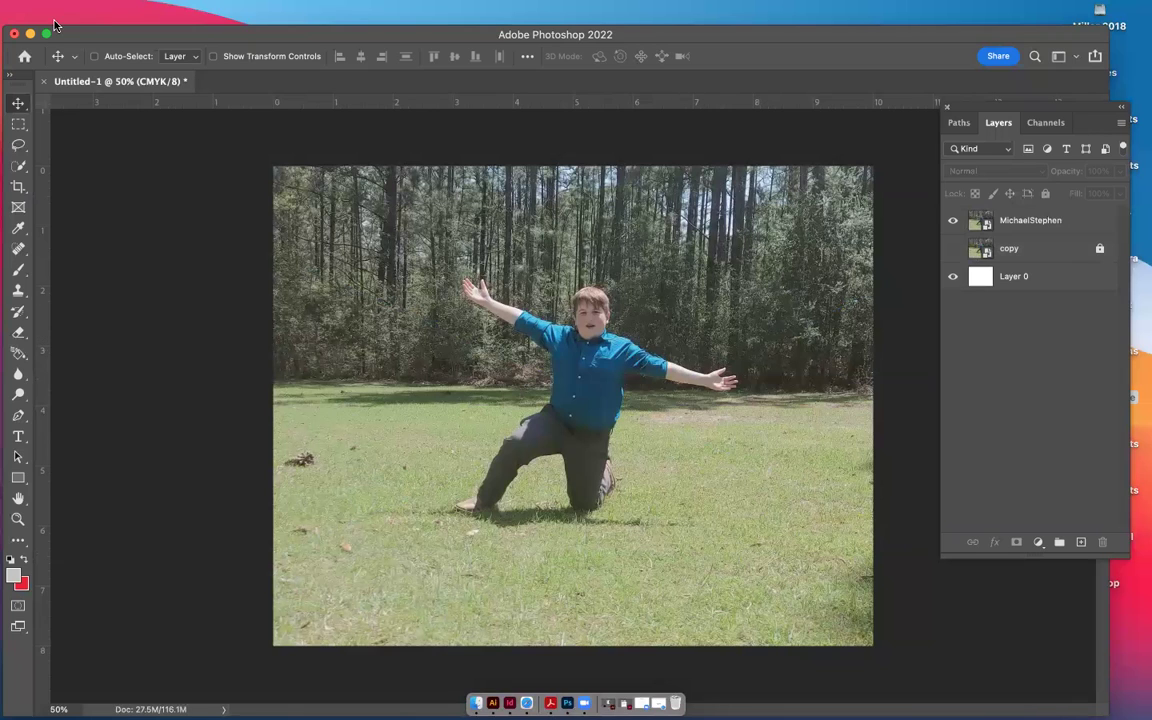
{"action": "left_click", "coordinate": [1121, 683]}
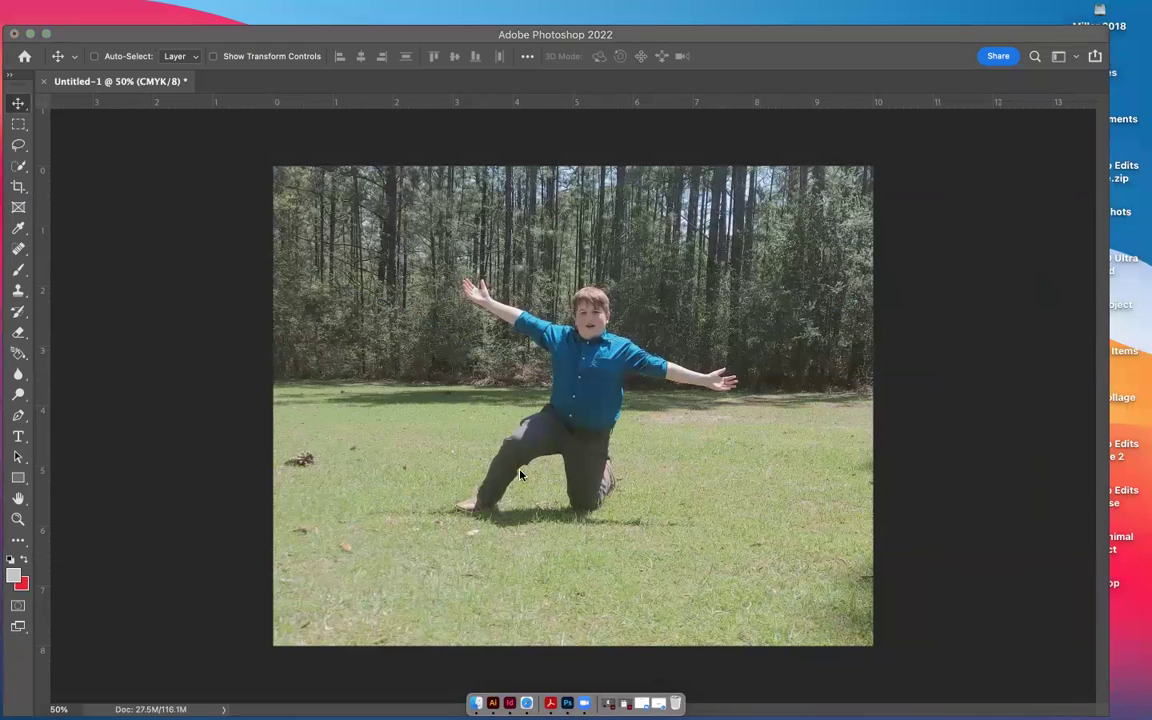
In Safari's Unsplash tab, replace the lizard search with 'zebra' and browse the results
{"action": "left_click", "coordinate": [526, 703]}
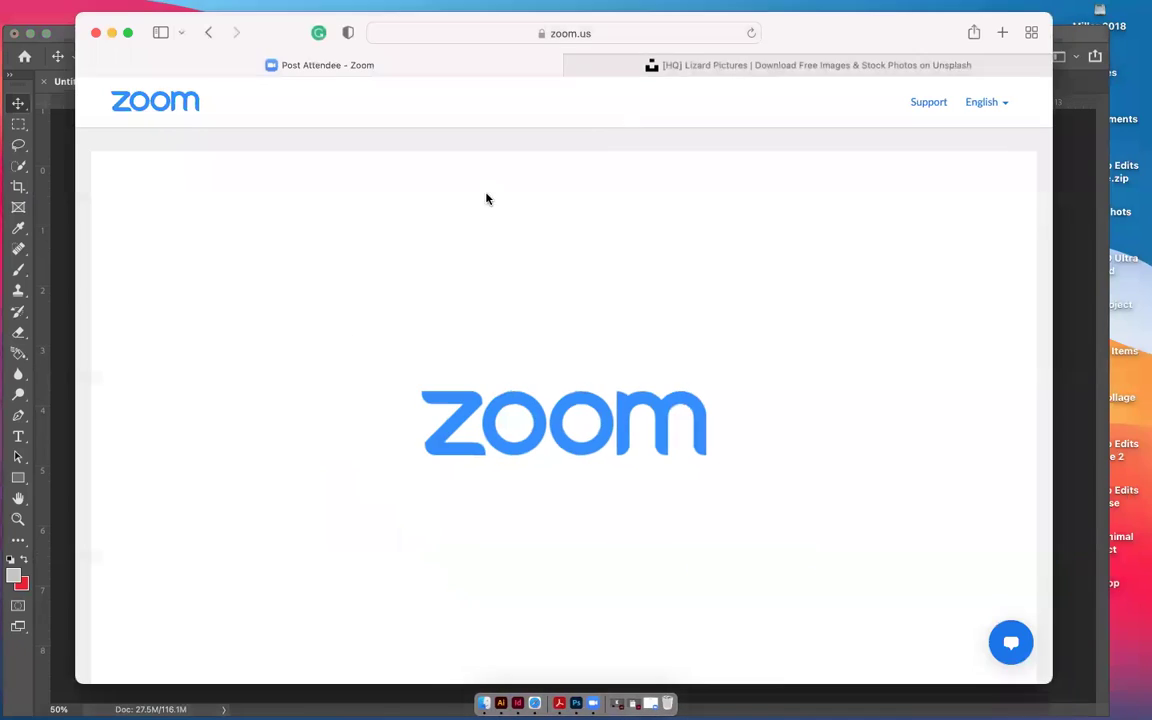
{"action": "left_click", "coordinate": [714, 67]}
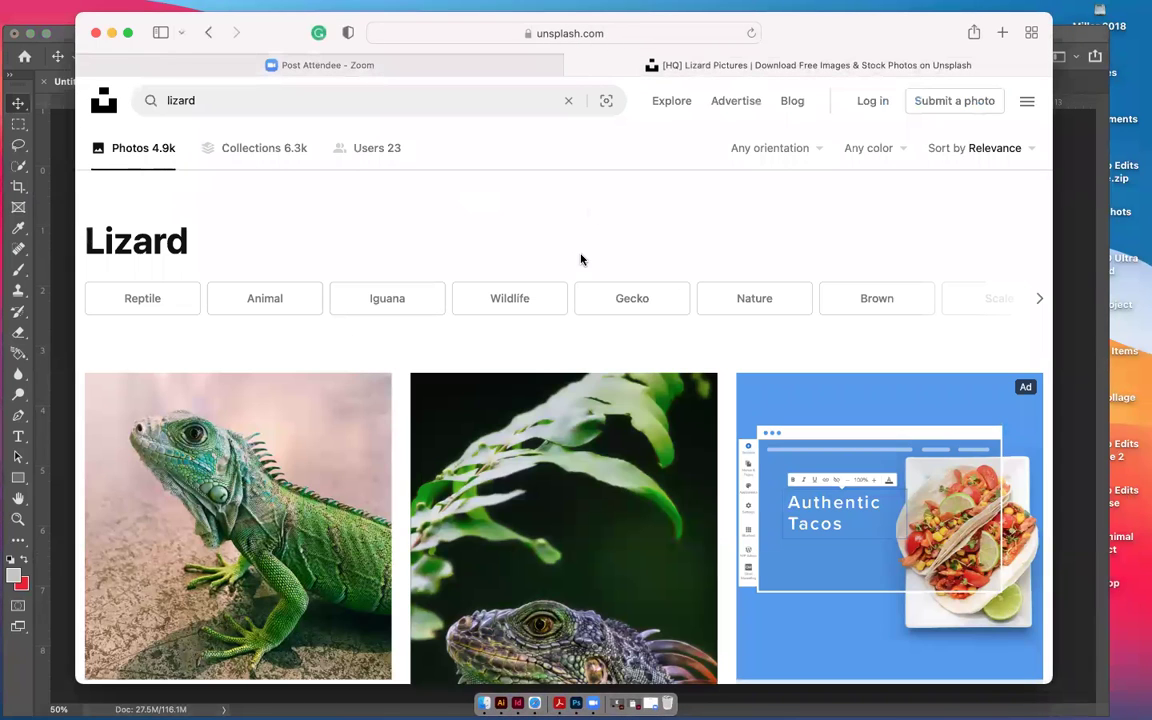
{"action": "left_click", "coordinate": [210, 92]}
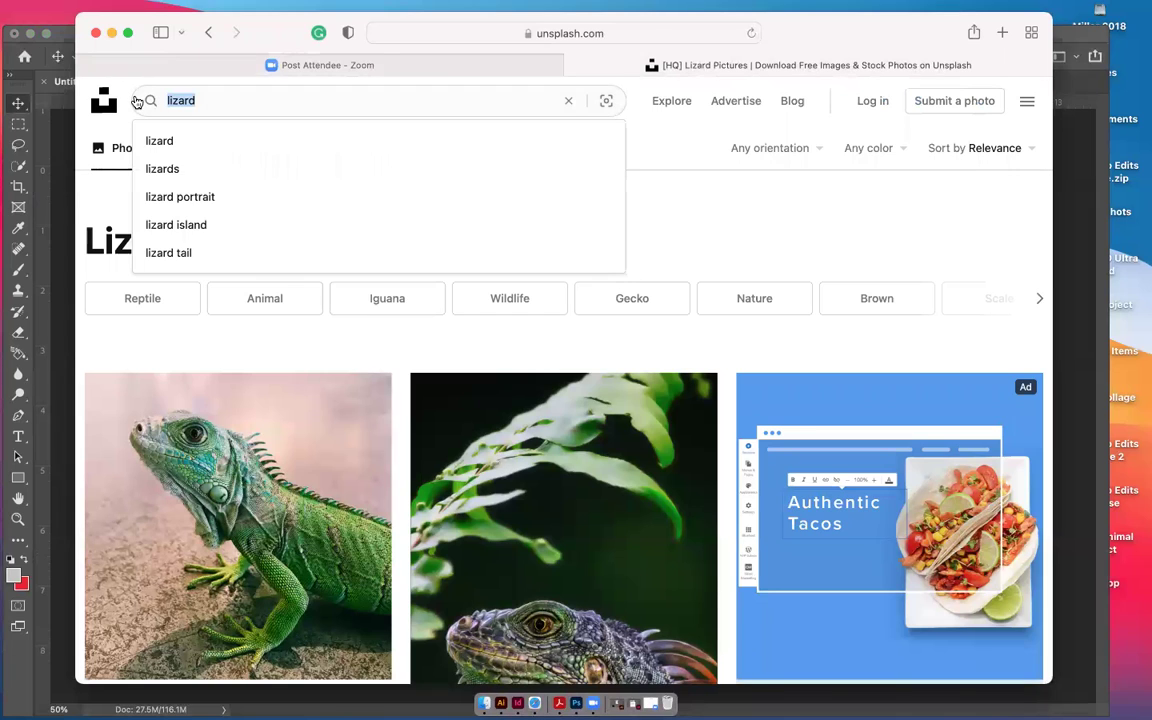
{"action": "type", "text": "zebra"}
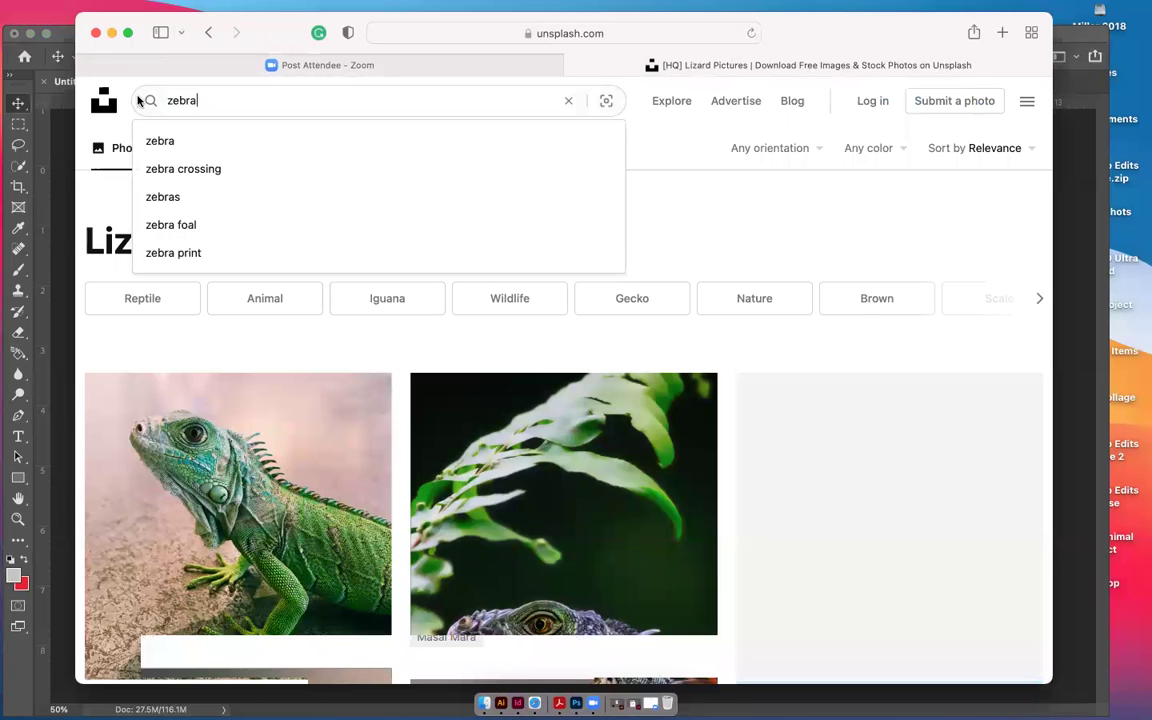
{"action": "left_click", "coordinate": [145, 101]}
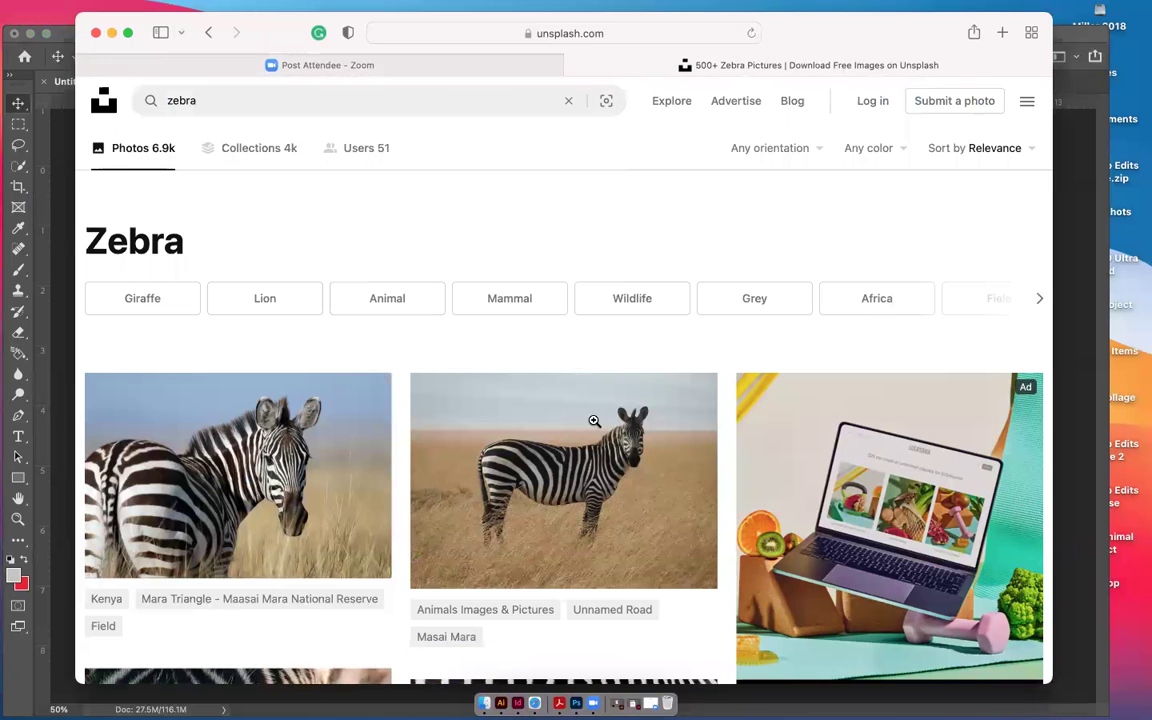
{"action": "scroll", "coordinate": [596, 448], "scroll_direction": "down", "scroll_amount": 3}
{"action": "scroll", "coordinate": [598, 452], "scroll_direction": "down", "scroll_amount": 5}
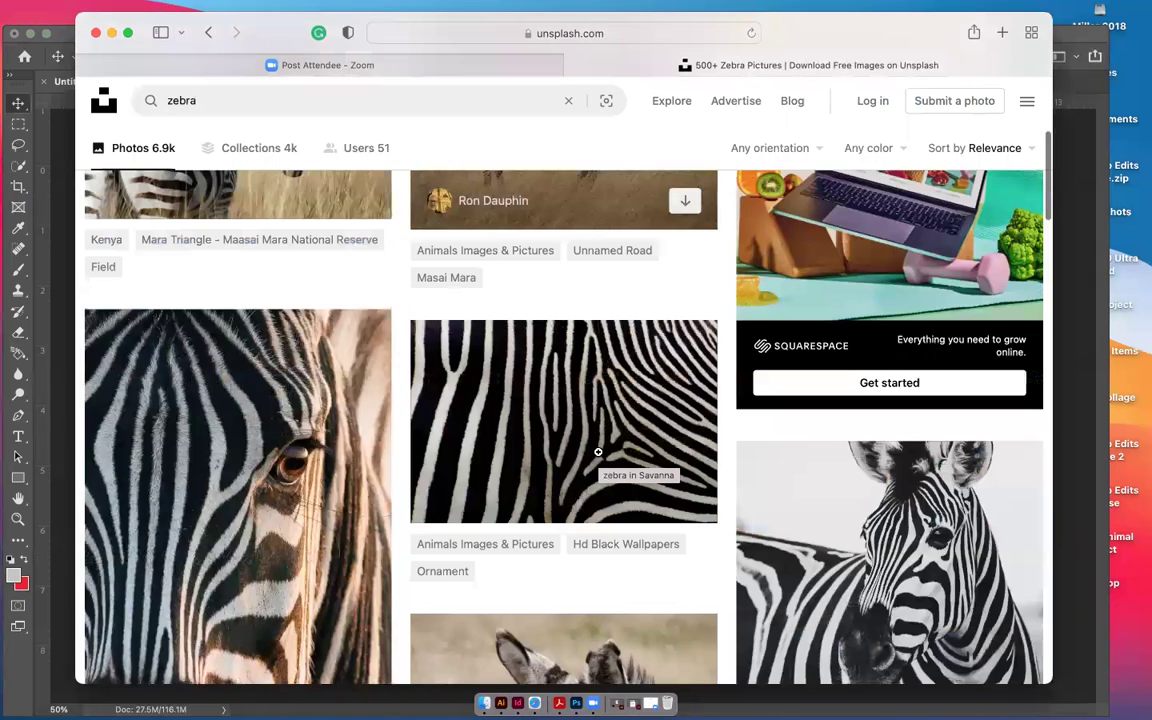
{"action": "scroll", "coordinate": [600, 460], "scroll_direction": "down", "scroll_amount": 5}
{"action": "scroll", "coordinate": [600, 460], "scroll_direction": "up", "scroll_amount": 13}
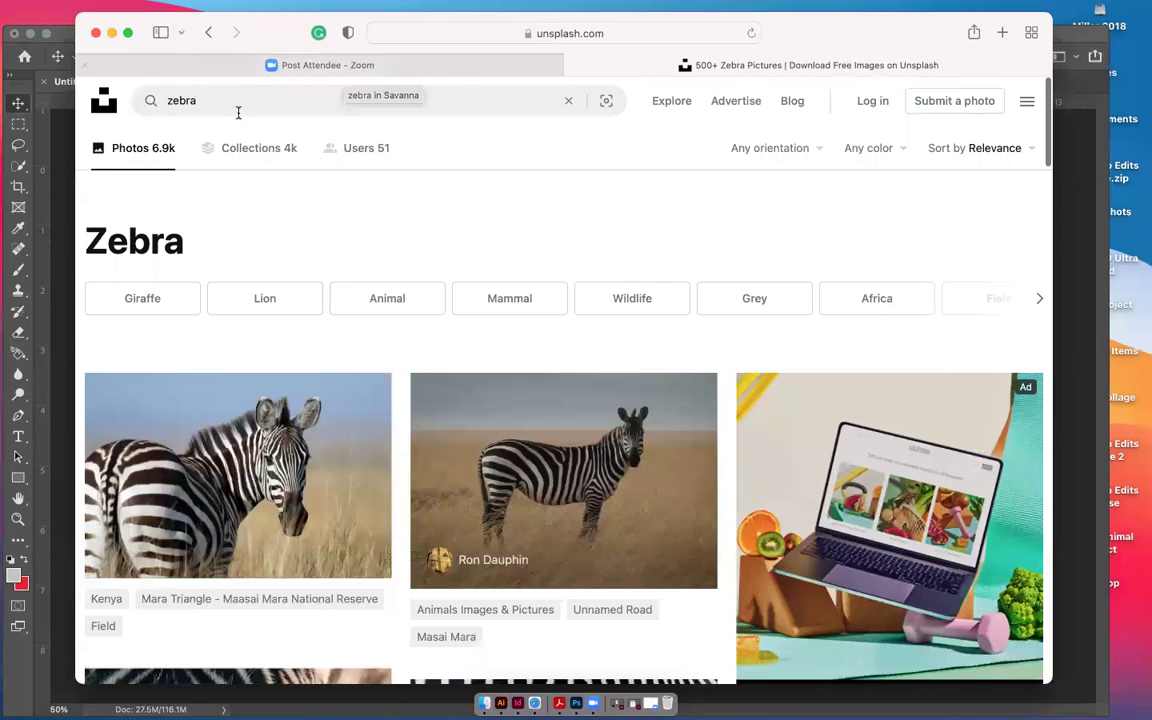
Replace the Unsplash query with 'eagle' and browse the eagle photos
{"action": "double_click", "coordinate": [161, 100]}
{"action": "type", "text": "eage"}
{"action": "key", "text": "BackSpace"}
{"action": "left_click", "coordinate": [196, 134]}
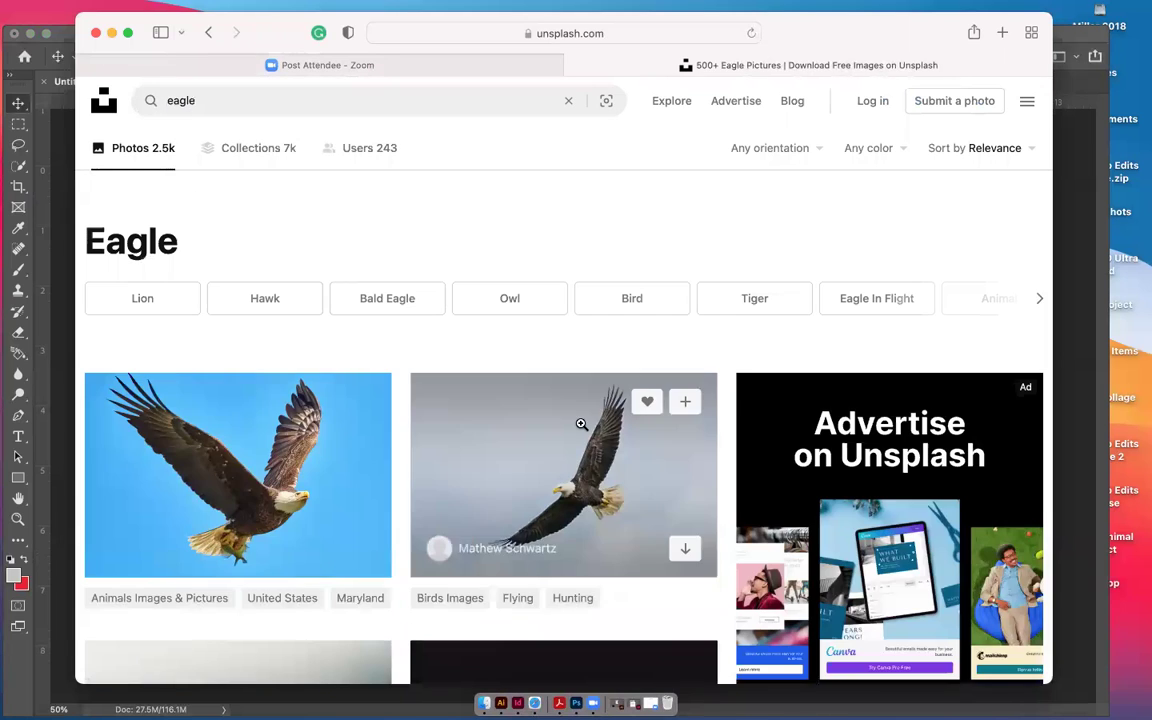
{"action": "scroll", "coordinate": [542, 494], "scroll_direction": "down", "scroll_amount": 5}
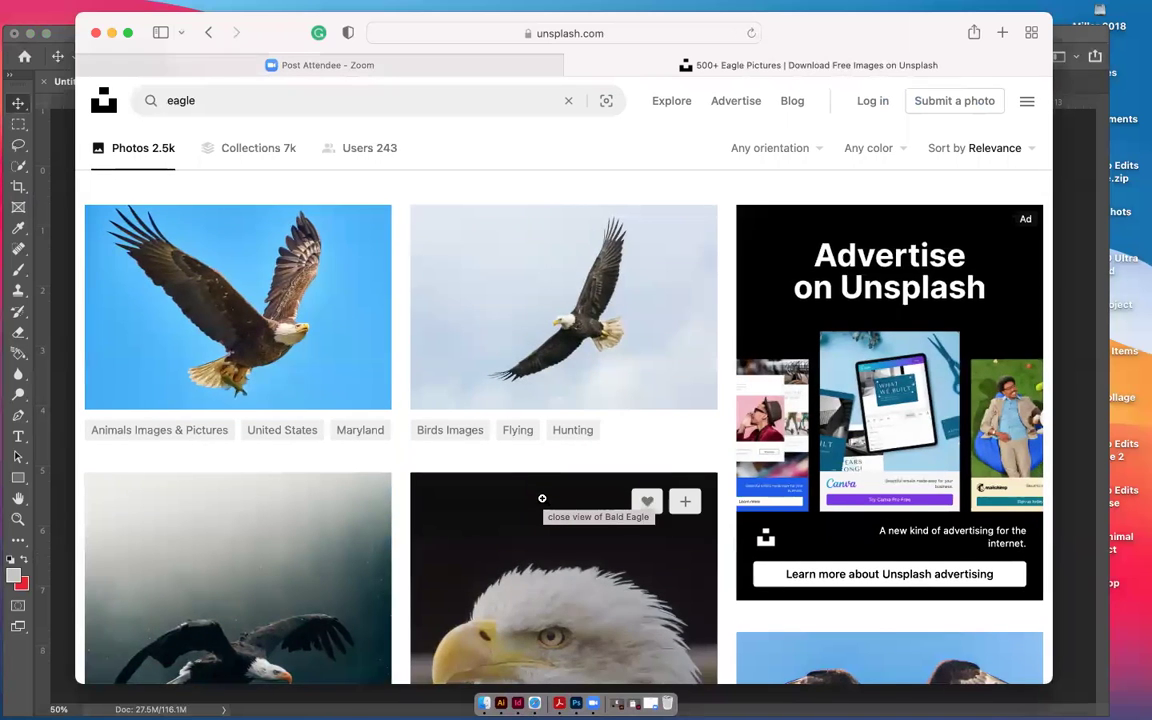
{"action": "scroll", "coordinate": [542, 498], "scroll_direction": "down", "scroll_amount": 3}
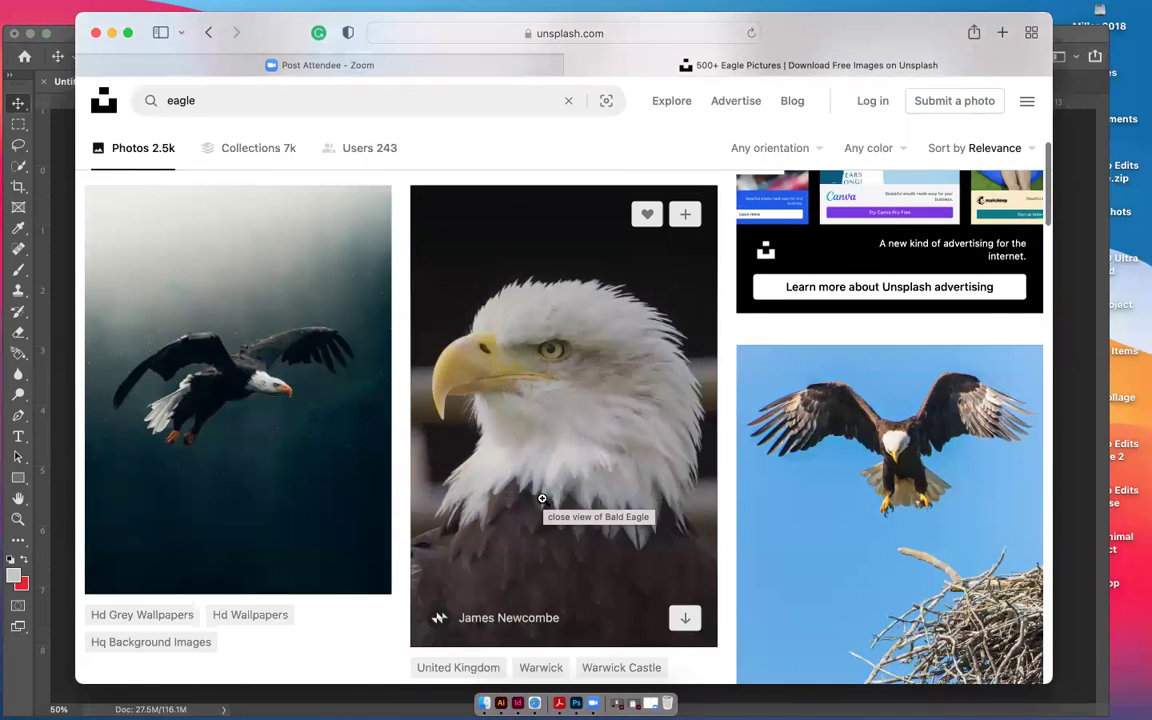
{"action": "scroll", "coordinate": [542, 500], "scroll_direction": "up", "scroll_amount": 7}
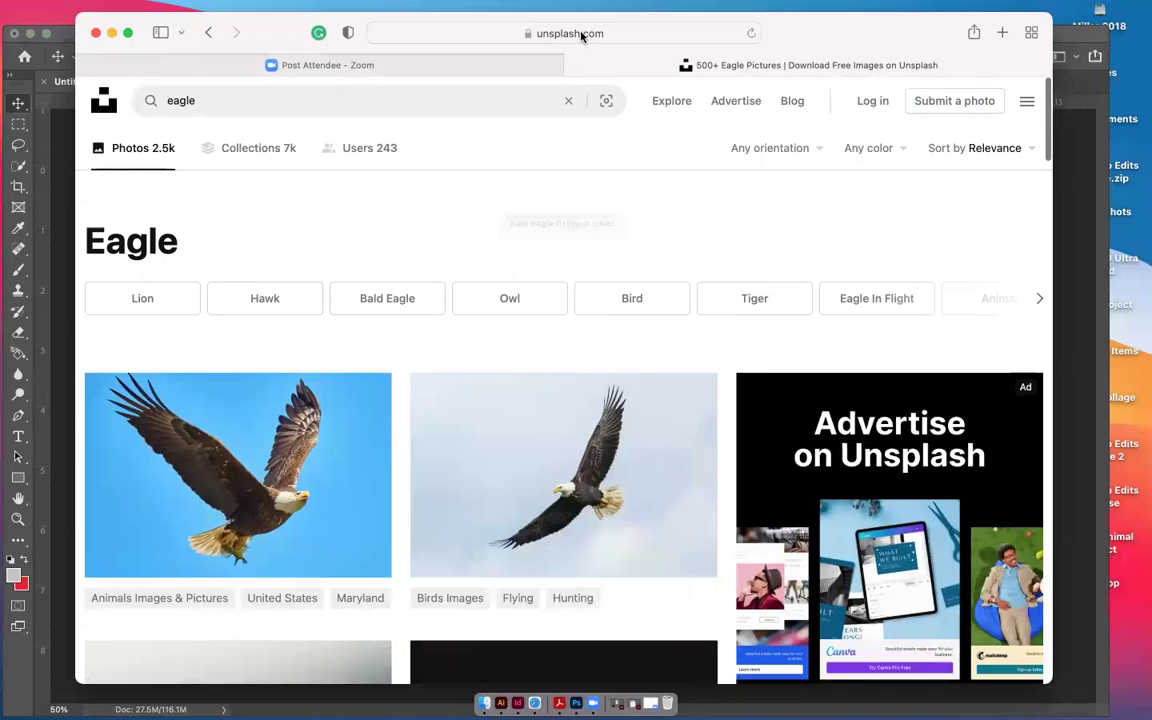
Search Google Images for 'eagle', filtered to large images only
{"action": "left_click", "coordinate": [578, 33]}
{"action": "type", "text": "eagle"}
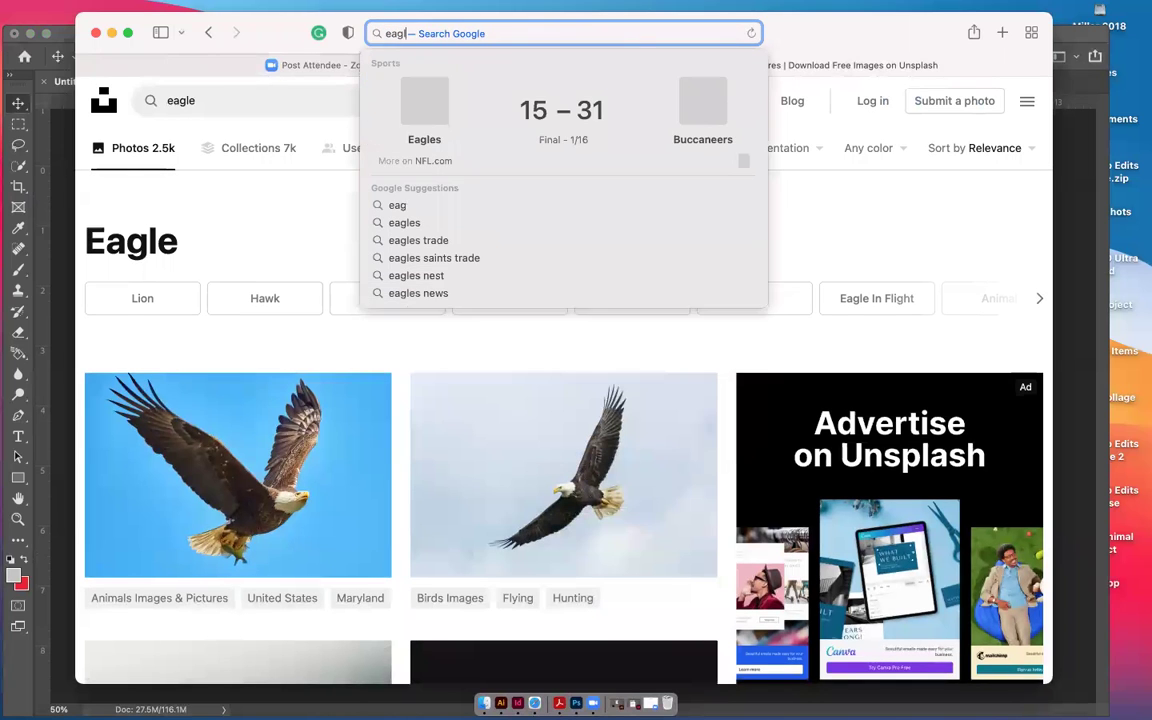
{"action": "key", "text": "Return"}
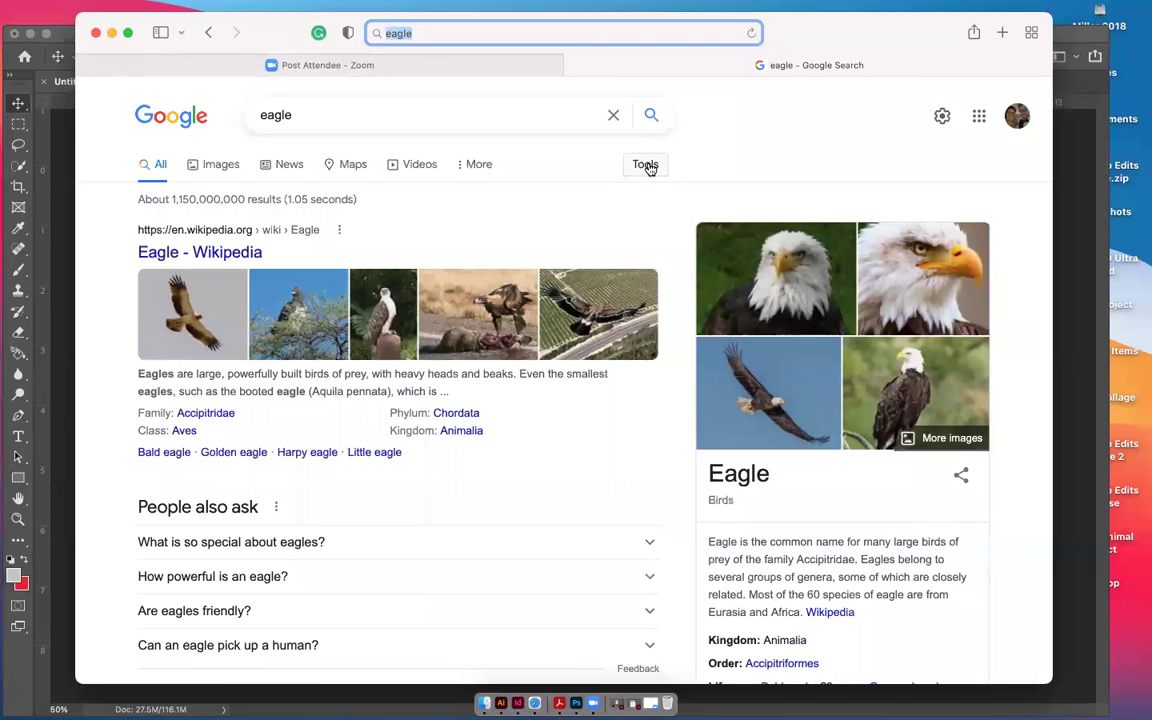
{"action": "left_click", "coordinate": [646, 166]}
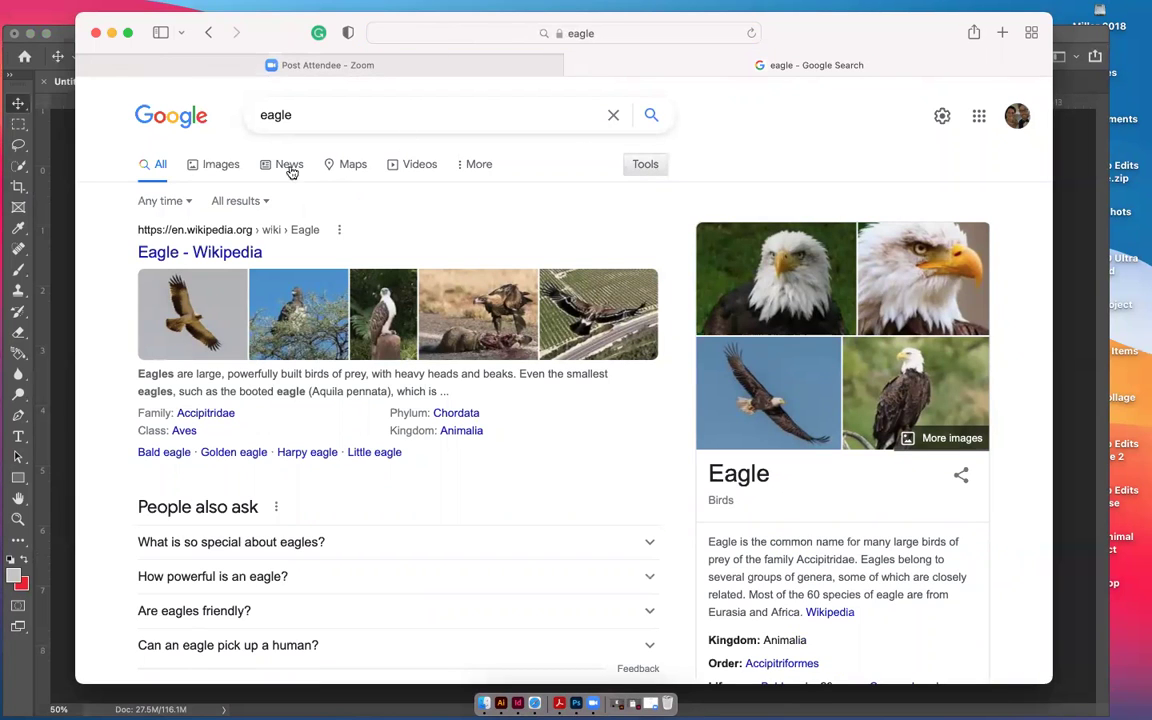
{"action": "left_click", "coordinate": [216, 166]}
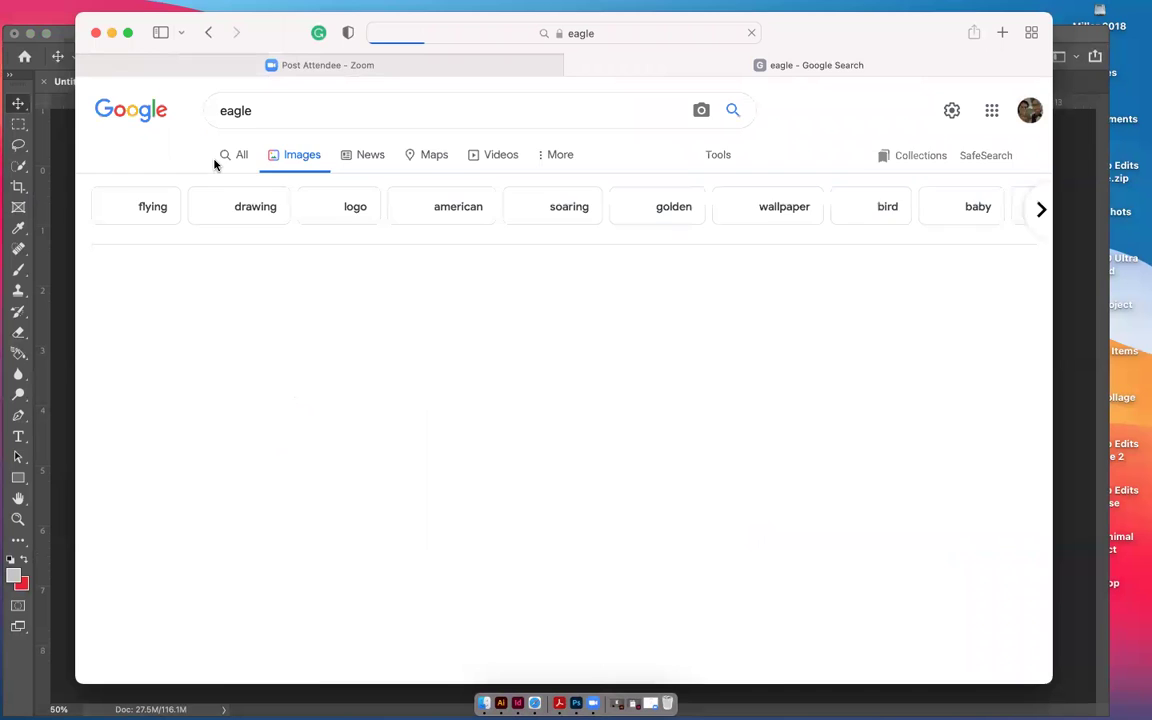
{"action": "left_click", "coordinate": [722, 156]}
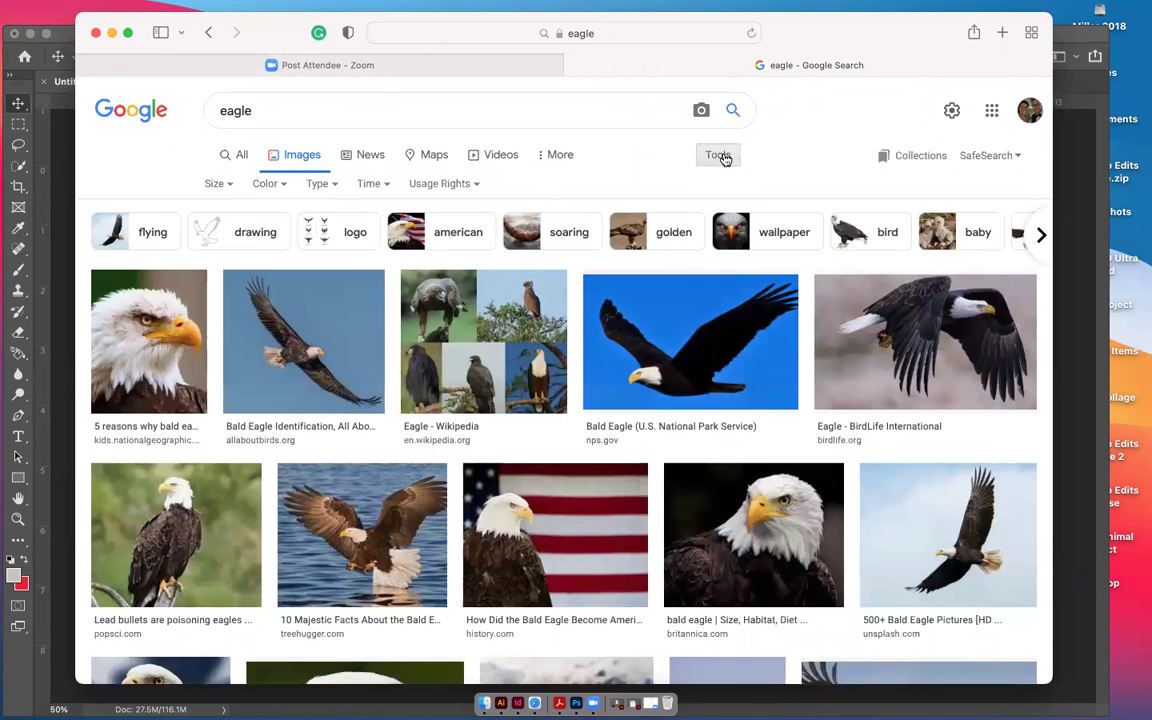
{"action": "left_click", "coordinate": [231, 190]}
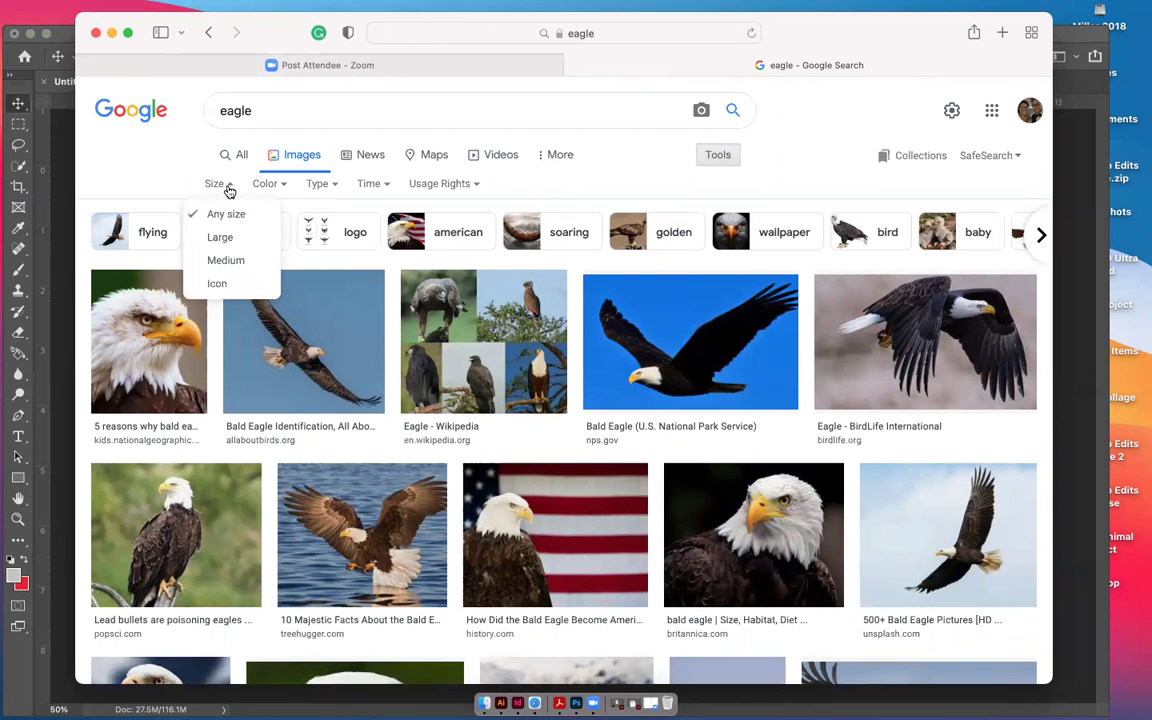
{"action": "left_click", "coordinate": [240, 240]}
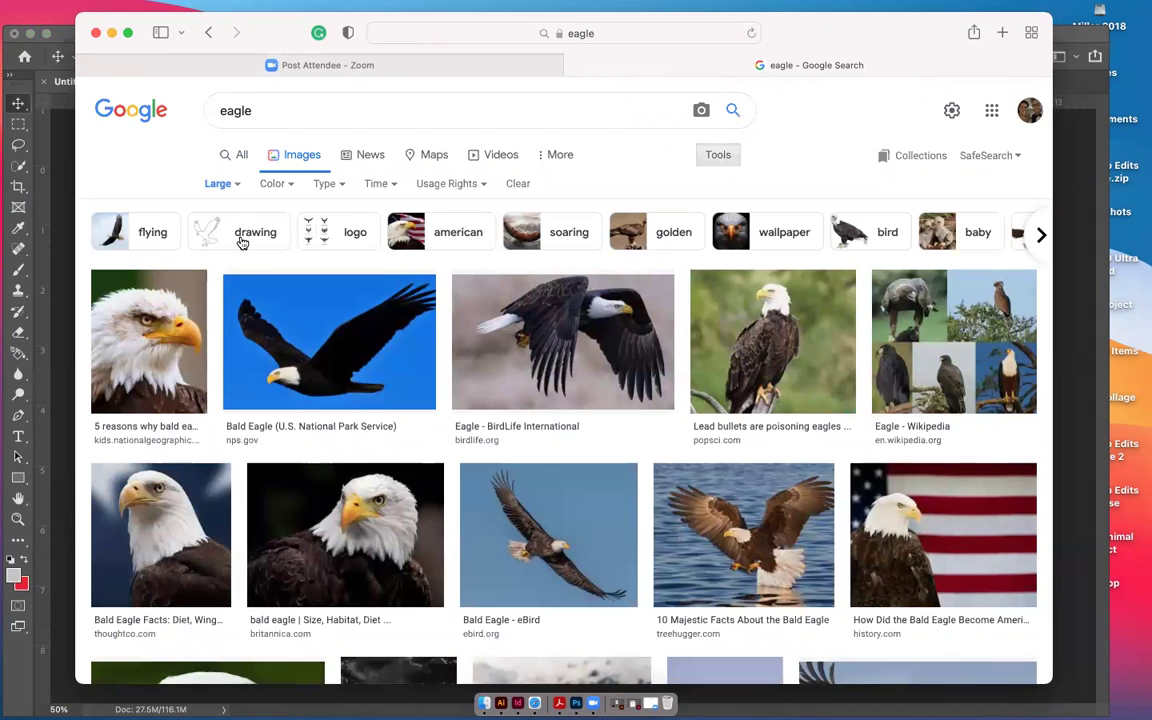
{"action": "scroll", "coordinate": [620, 322], "scroll_direction": "down", "scroll_amount": 3}
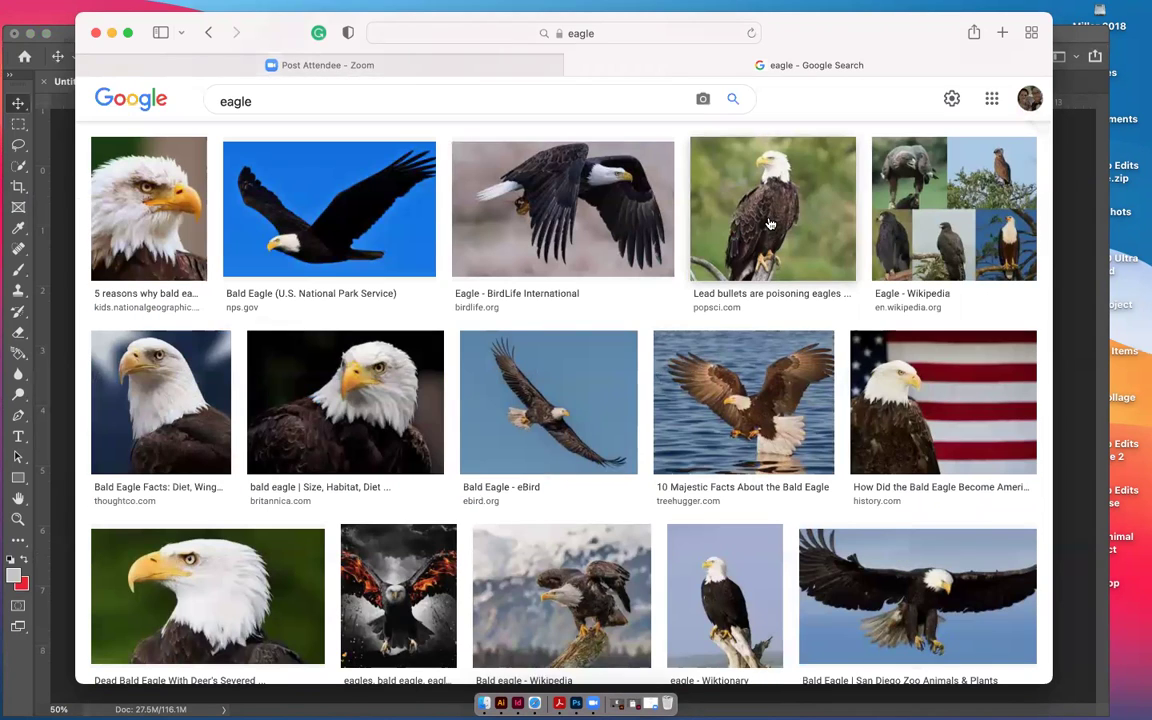
{"action": "scroll", "coordinate": [770, 224], "scroll_direction": "up", "scroll_amount": 3}
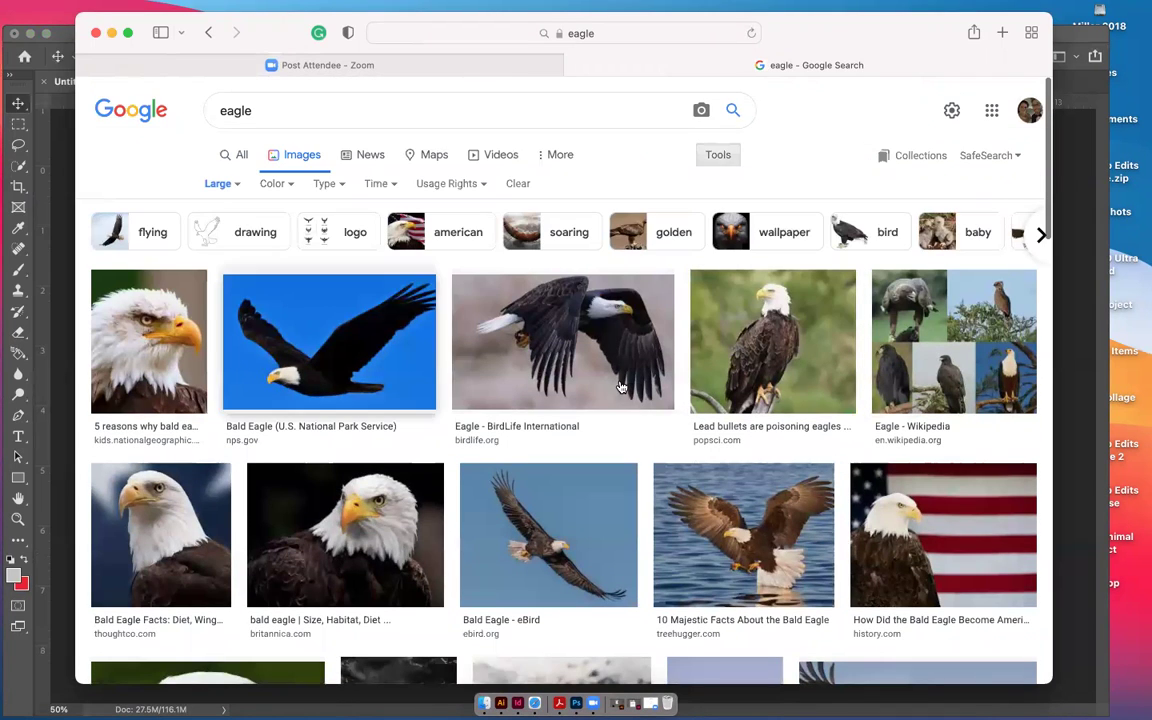
{"action": "scroll", "coordinate": [785, 358], "scroll_direction": "down", "scroll_amount": 3}
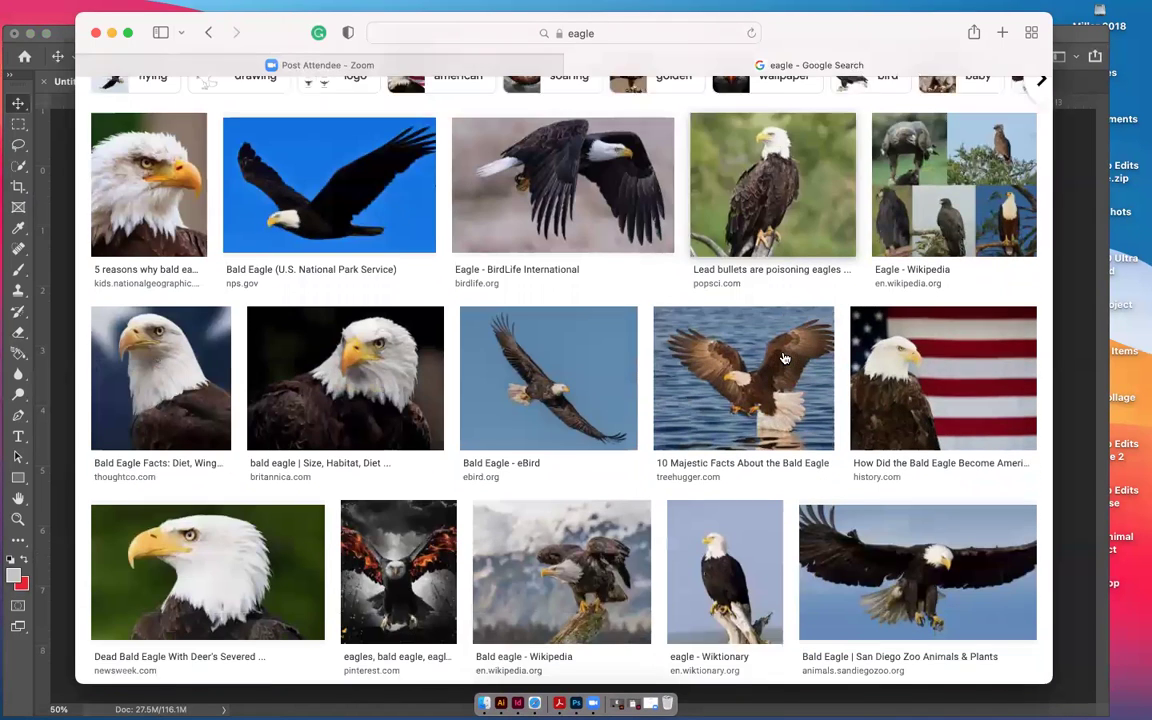
Check the flag eagle's source article, then preview the perched bald eagle photo
{"action": "left_click", "coordinate": [900, 406]}
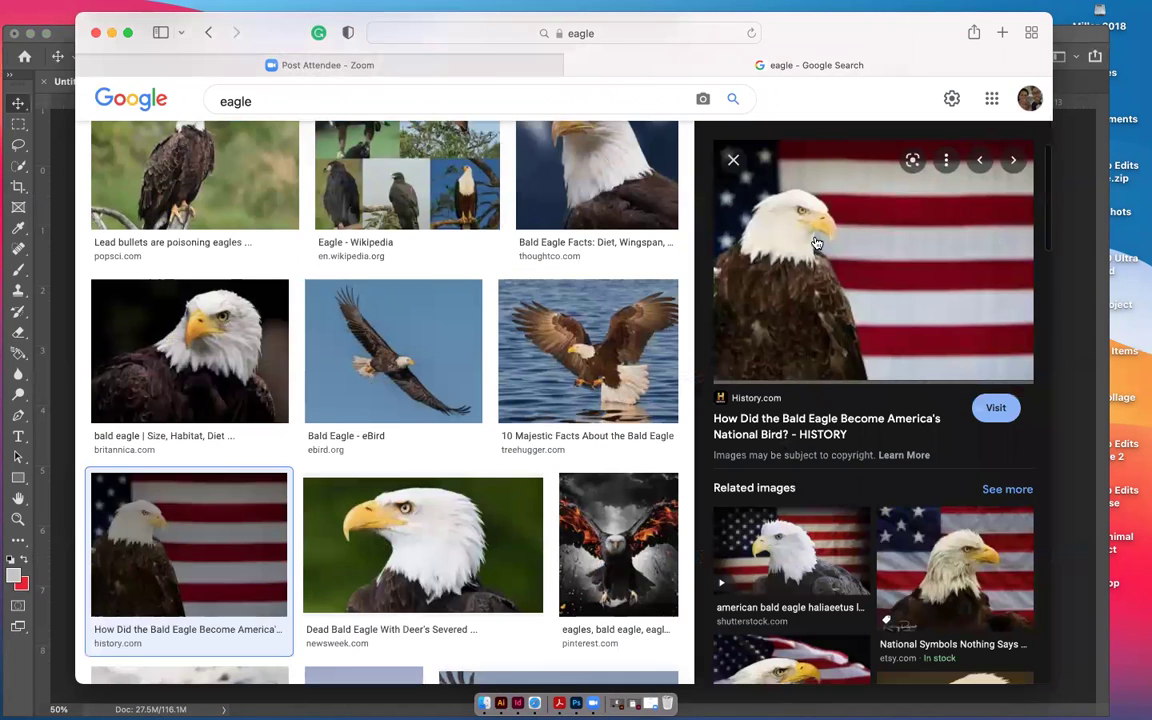
{"action": "left_click", "coordinate": [807, 265]}
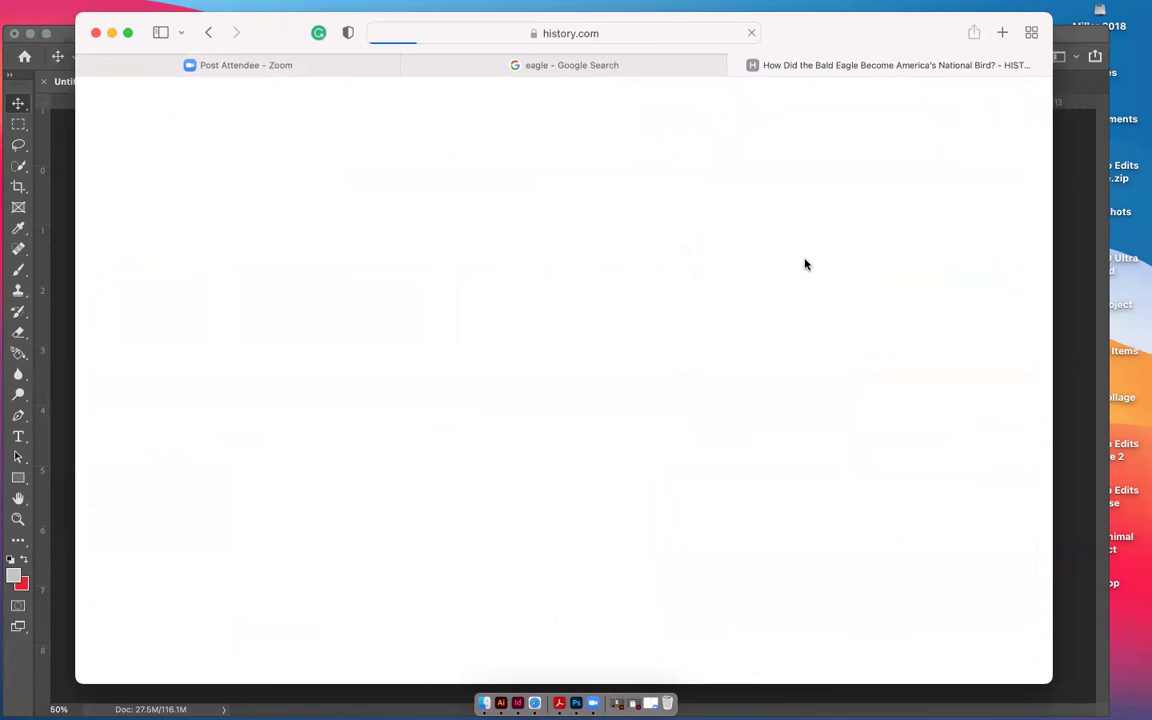
{"action": "scroll", "coordinate": [720, 366], "scroll_direction": "down", "scroll_amount": 5}
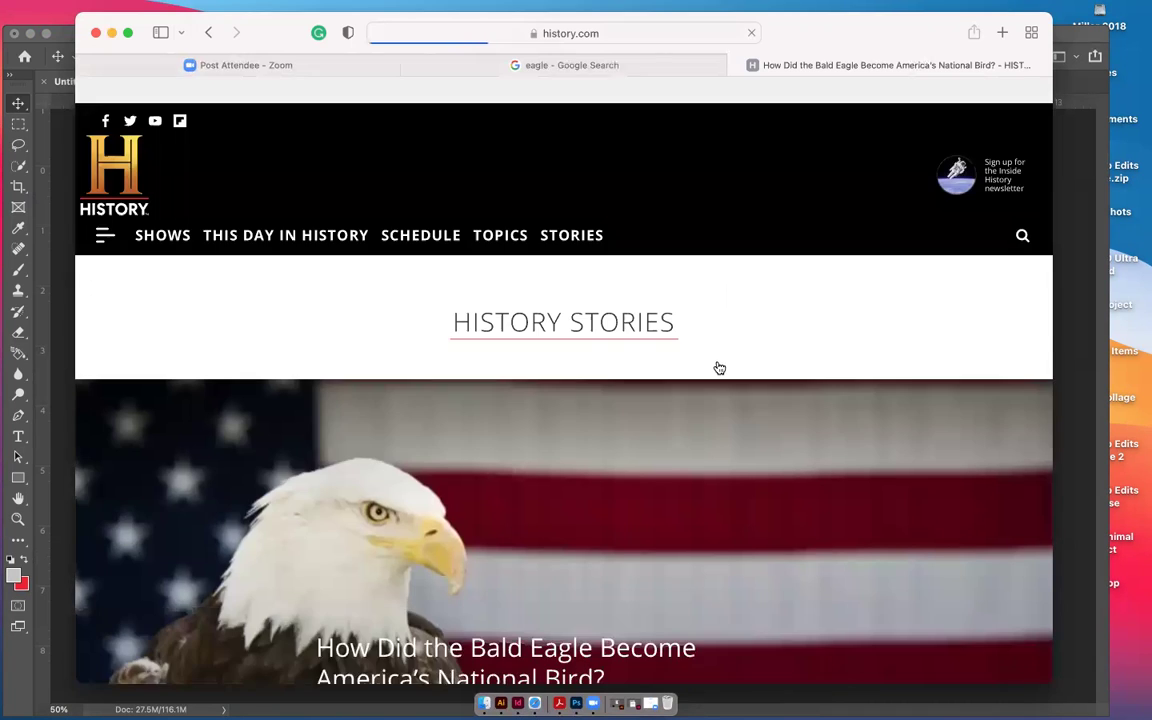
{"action": "scroll", "coordinate": [719, 366], "scroll_direction": "down", "scroll_amount": 3}
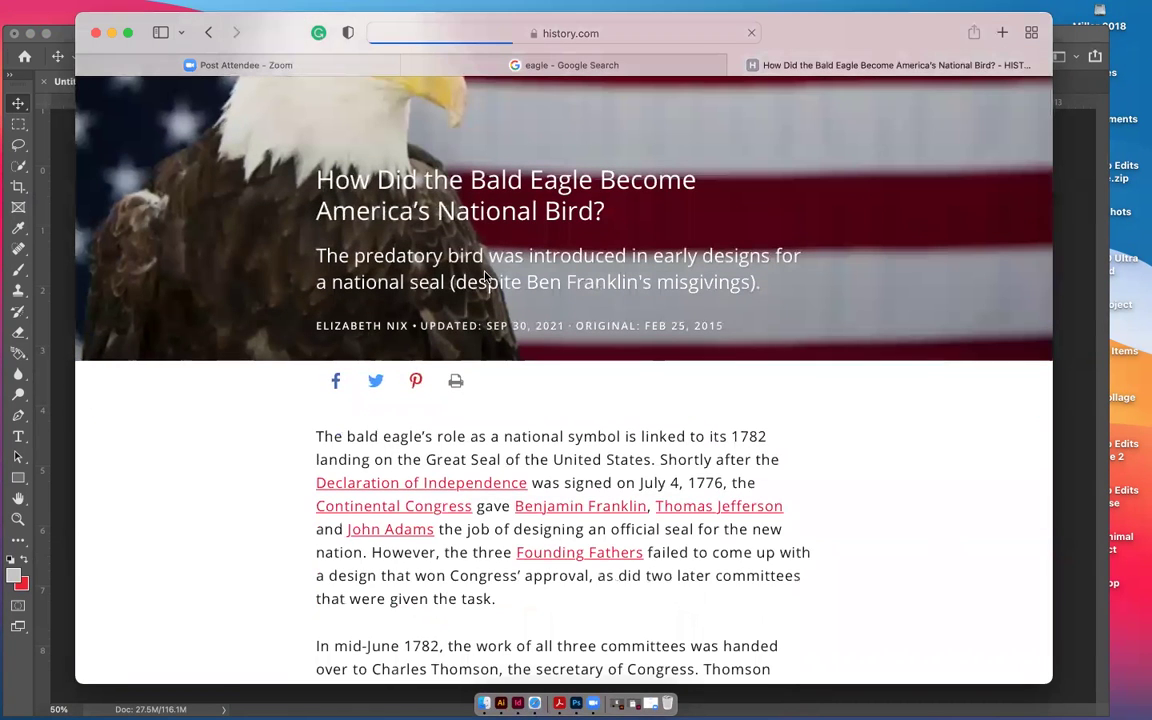
{"action": "scroll", "coordinate": [473, 285], "scroll_direction": "down", "scroll_amount": 3}
{"action": "scroll", "coordinate": [447, 272], "scroll_direction": "up", "scroll_amount": 6}
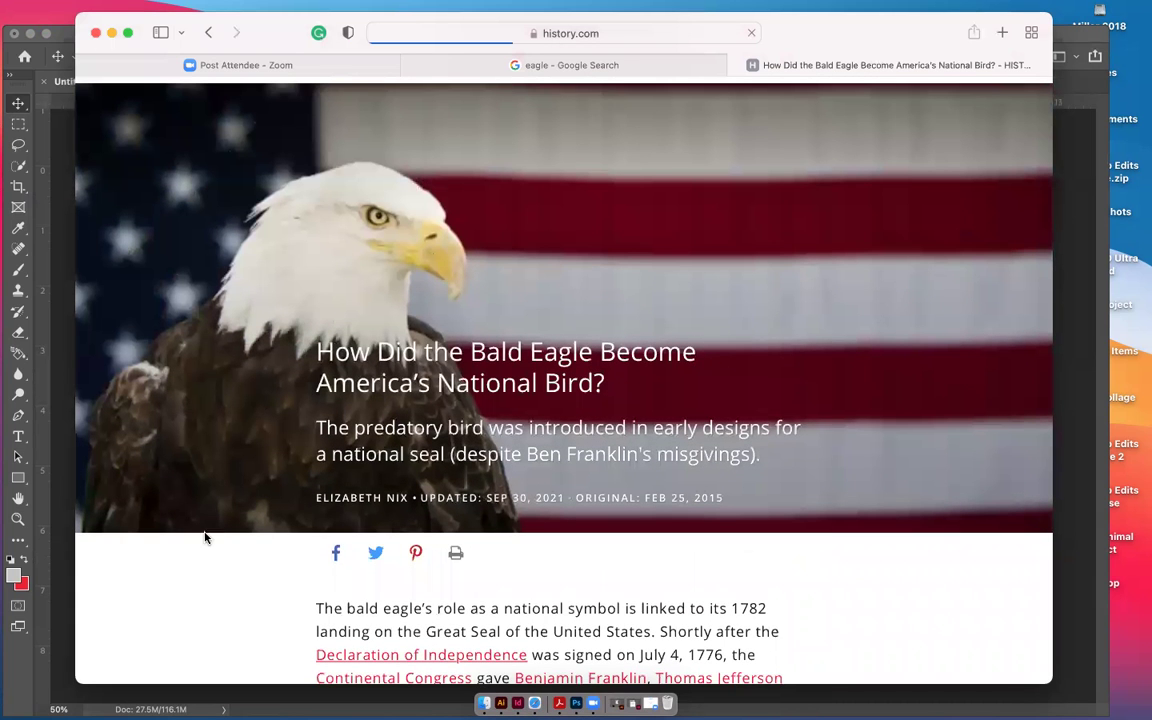
{"action": "left_click", "coordinate": [209, 33]}
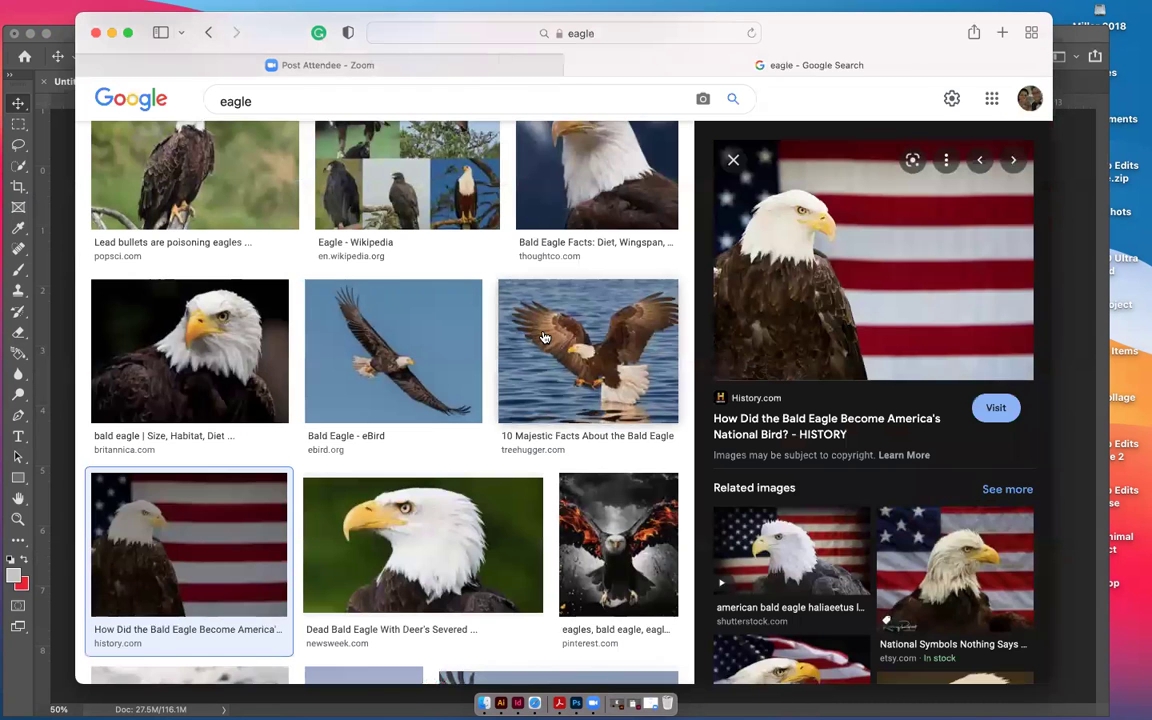
{"action": "scroll", "coordinate": [355, 355], "scroll_direction": "up", "scroll_amount": 2}
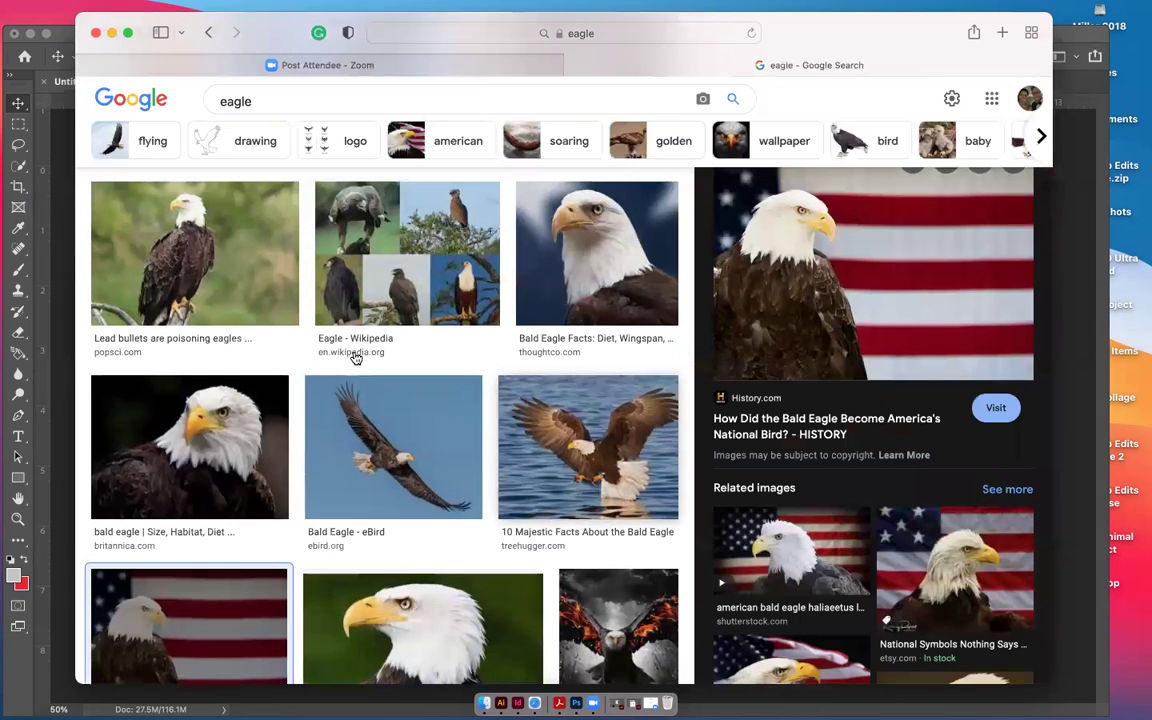
{"action": "left_click", "coordinate": [183, 277]}
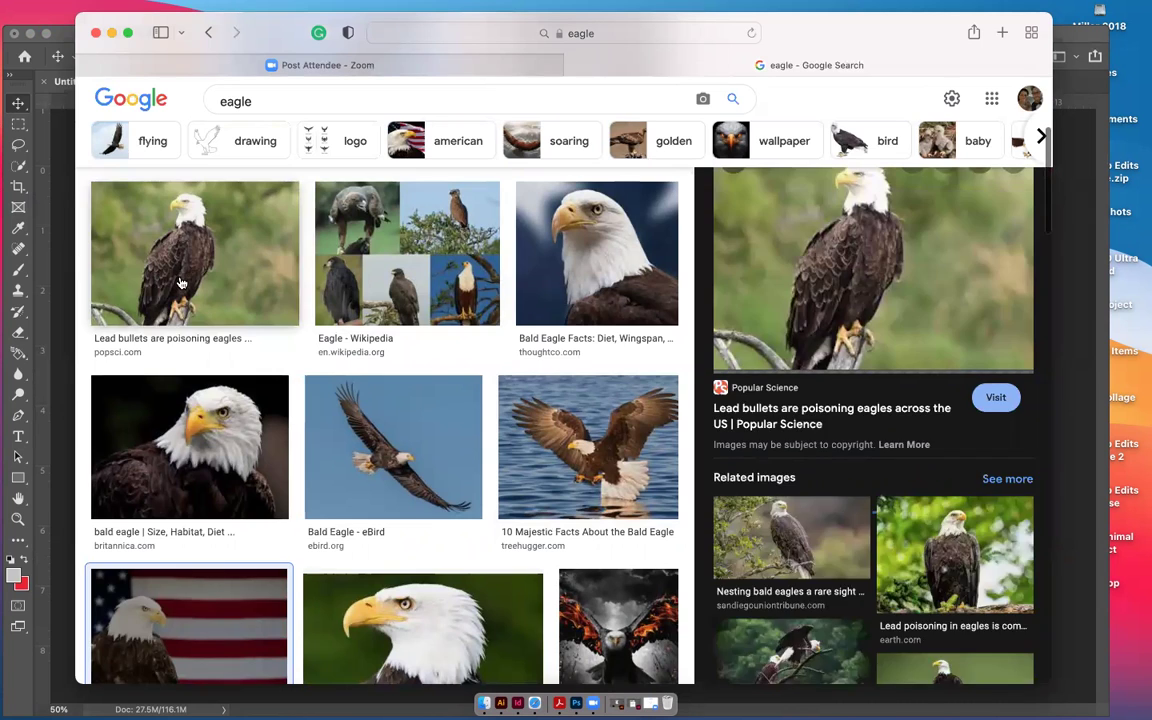
Save the perched eagle photo into Desktop > Animal Collage, keeping both .jpg and .webp
{"action": "left_click", "coordinate": [873, 311]}
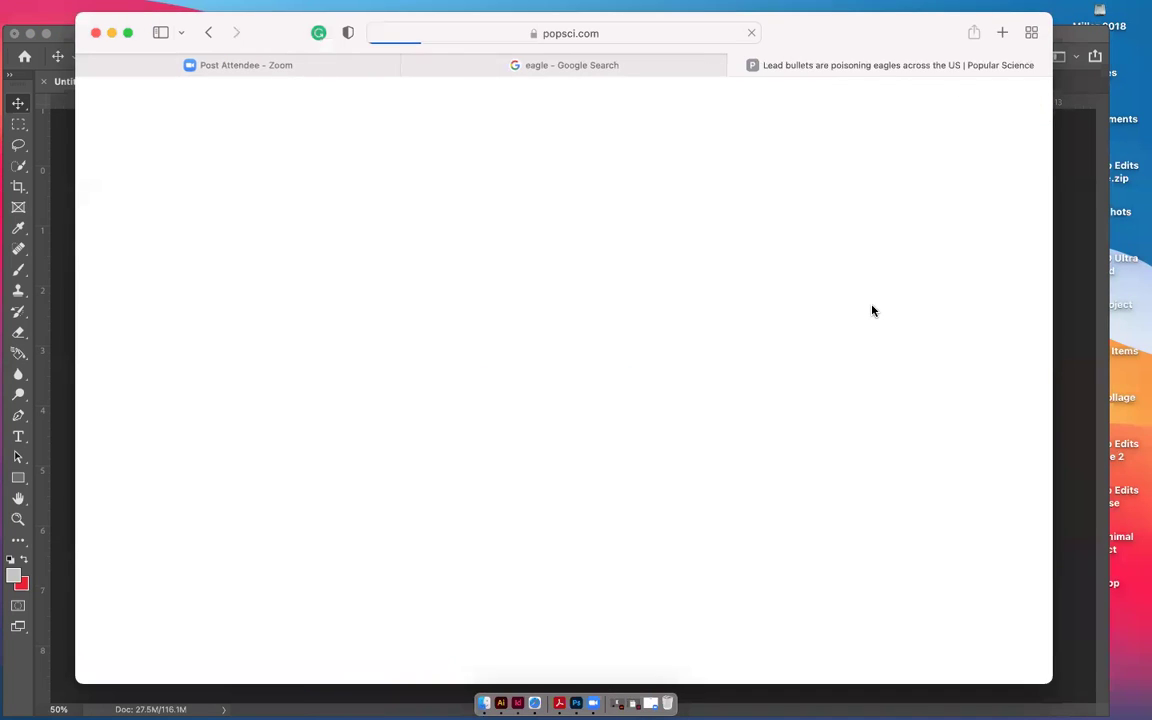
{"action": "scroll", "coordinate": [597, 550], "scroll_direction": "down", "scroll_amount": 5}
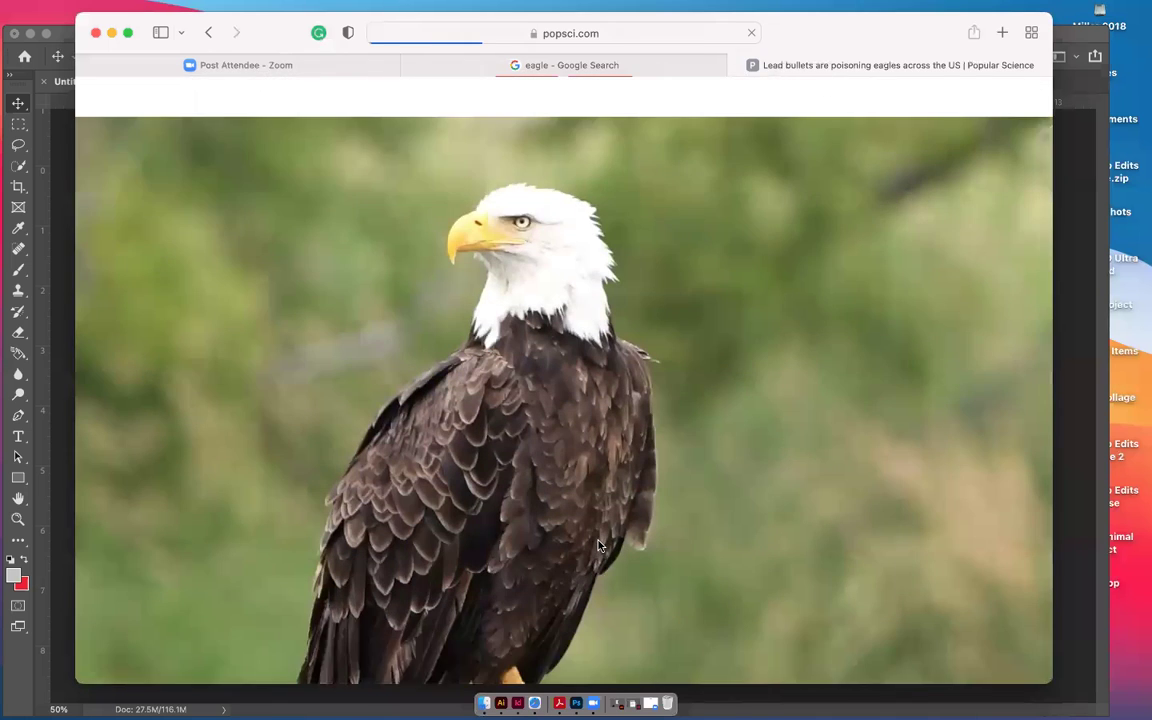
{"action": "scroll", "coordinate": [598, 545], "scroll_direction": "down", "scroll_amount": 3}
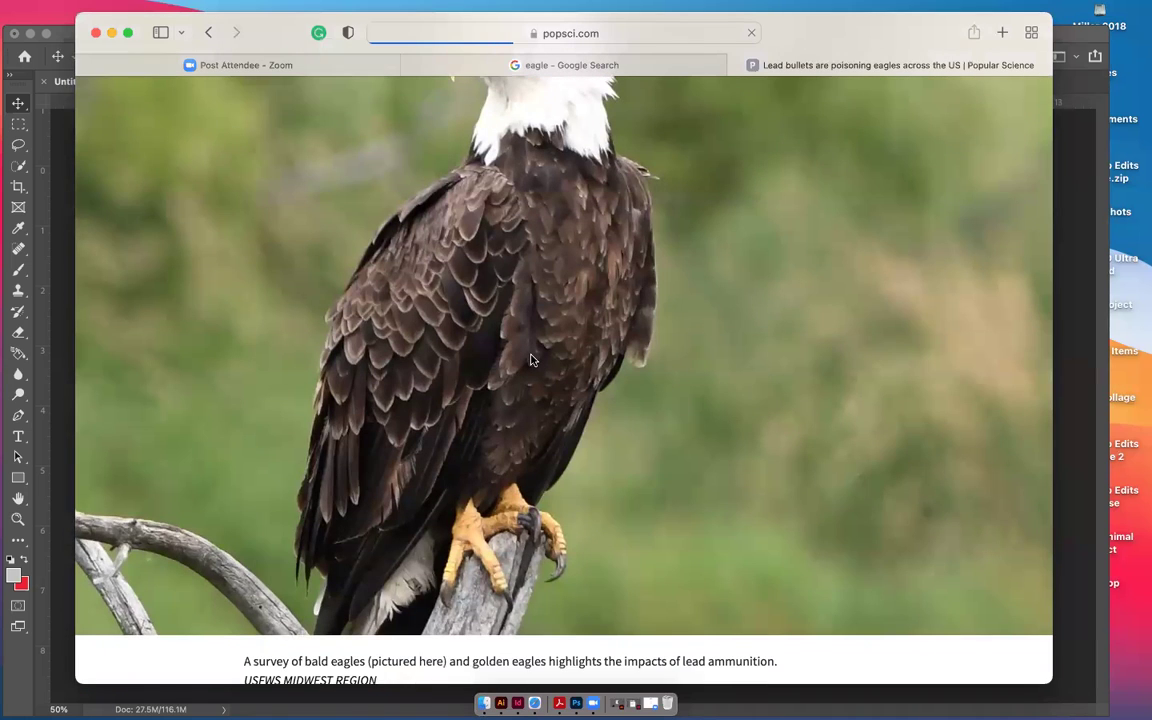
{"action": "right_click", "coordinate": [531, 360]}
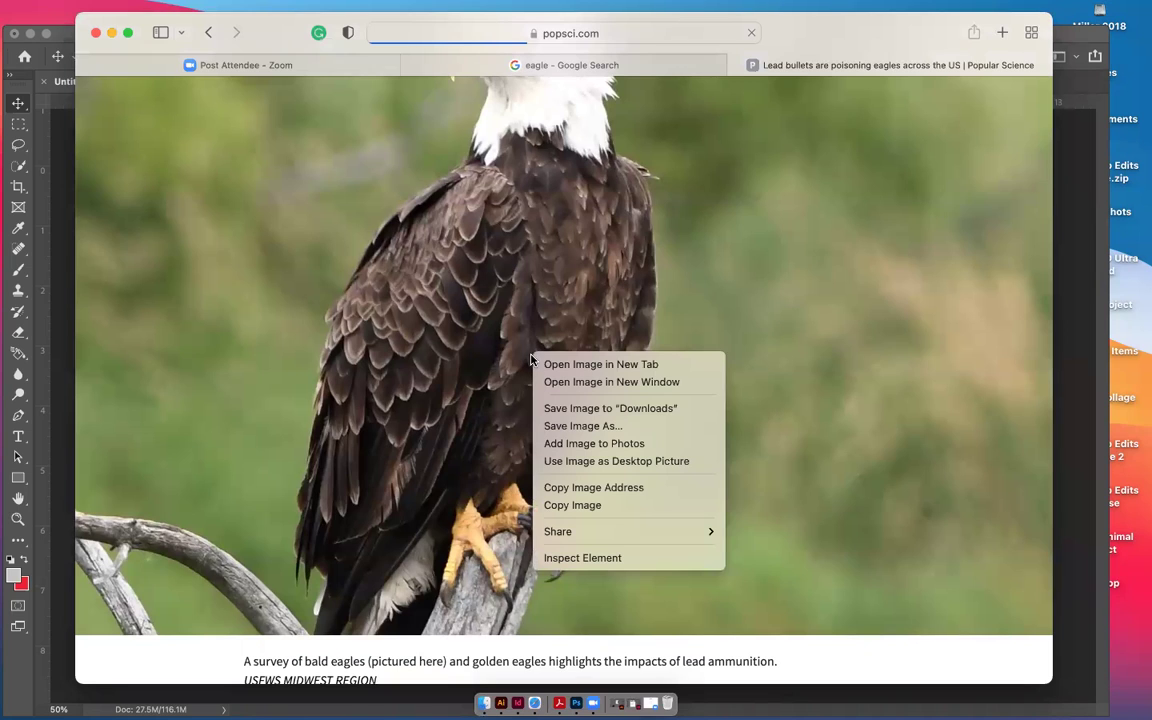
{"action": "left_click", "coordinate": [560, 426]}
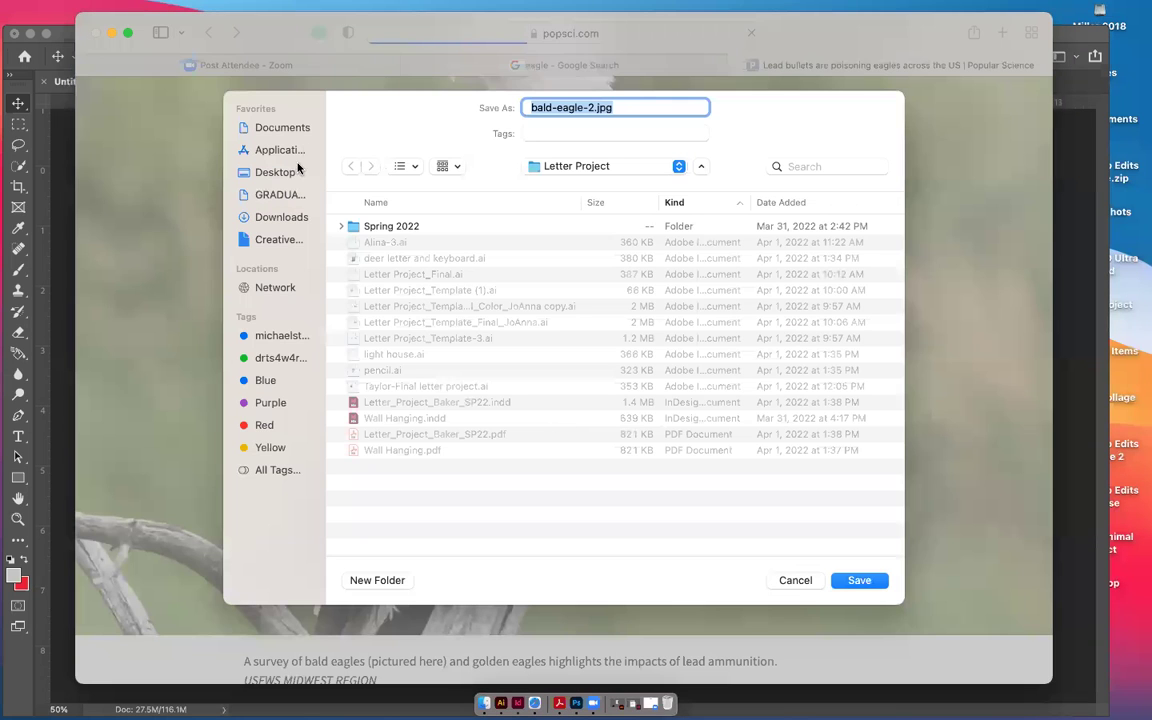
{"action": "left_click", "coordinate": [284, 173]}
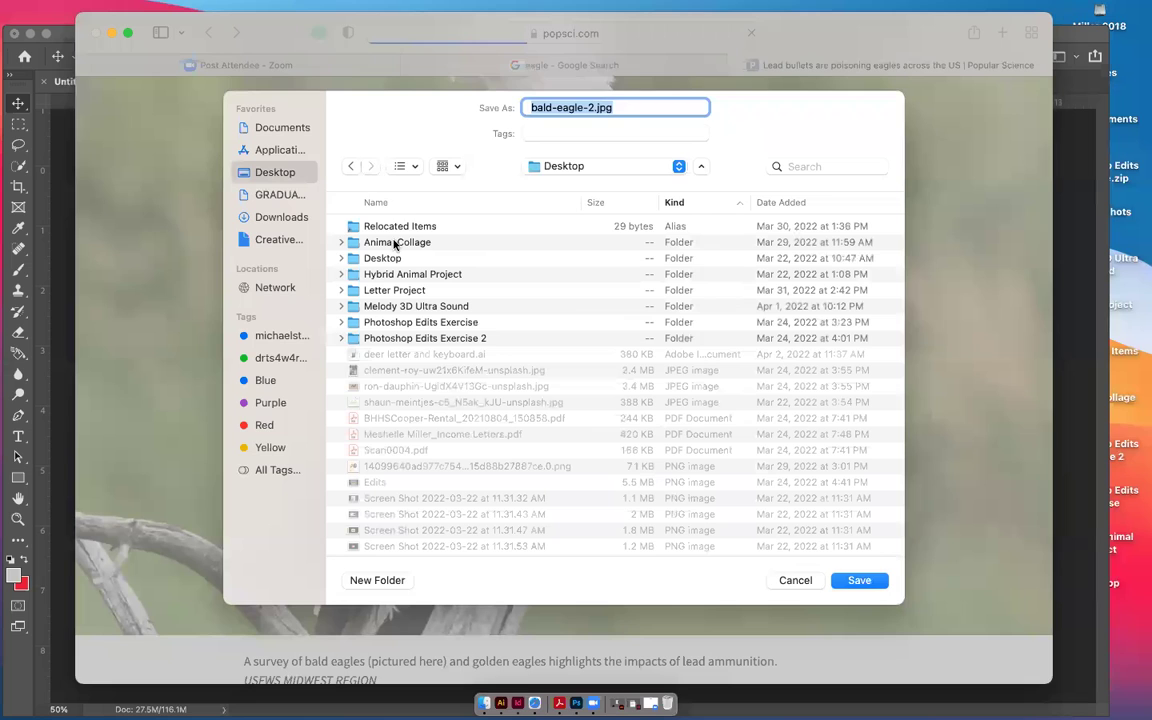
{"action": "double_click", "coordinate": [395, 244]}
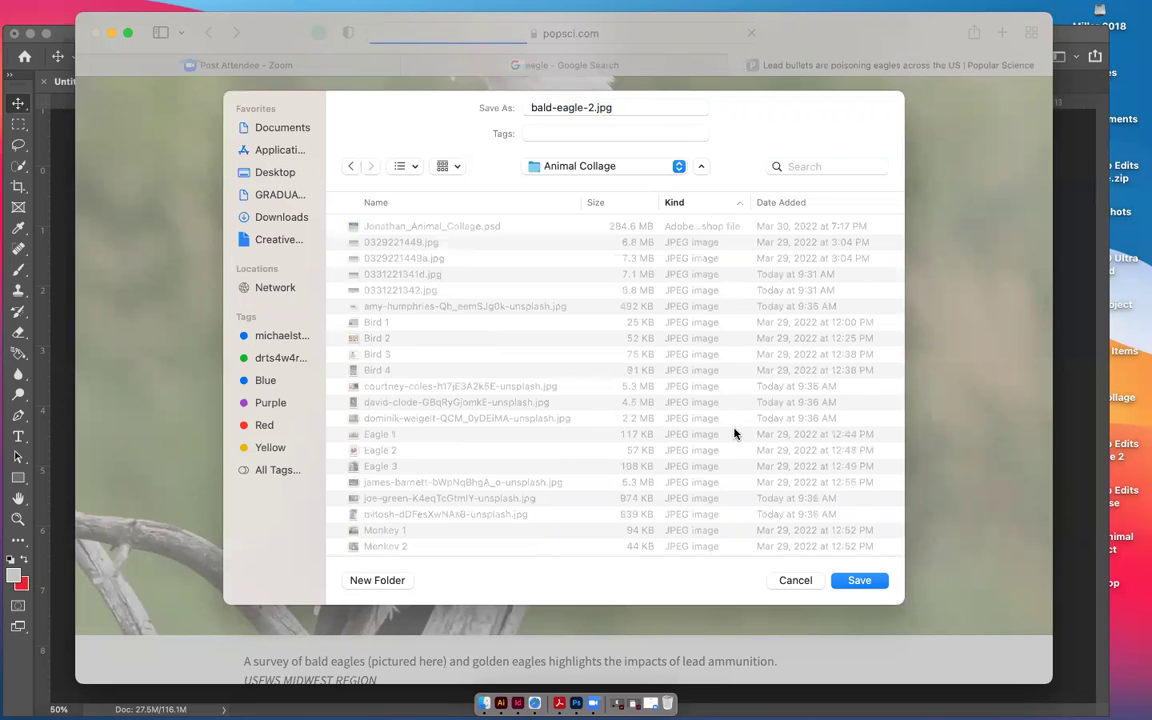
{"action": "left_click", "coordinate": [862, 580]}
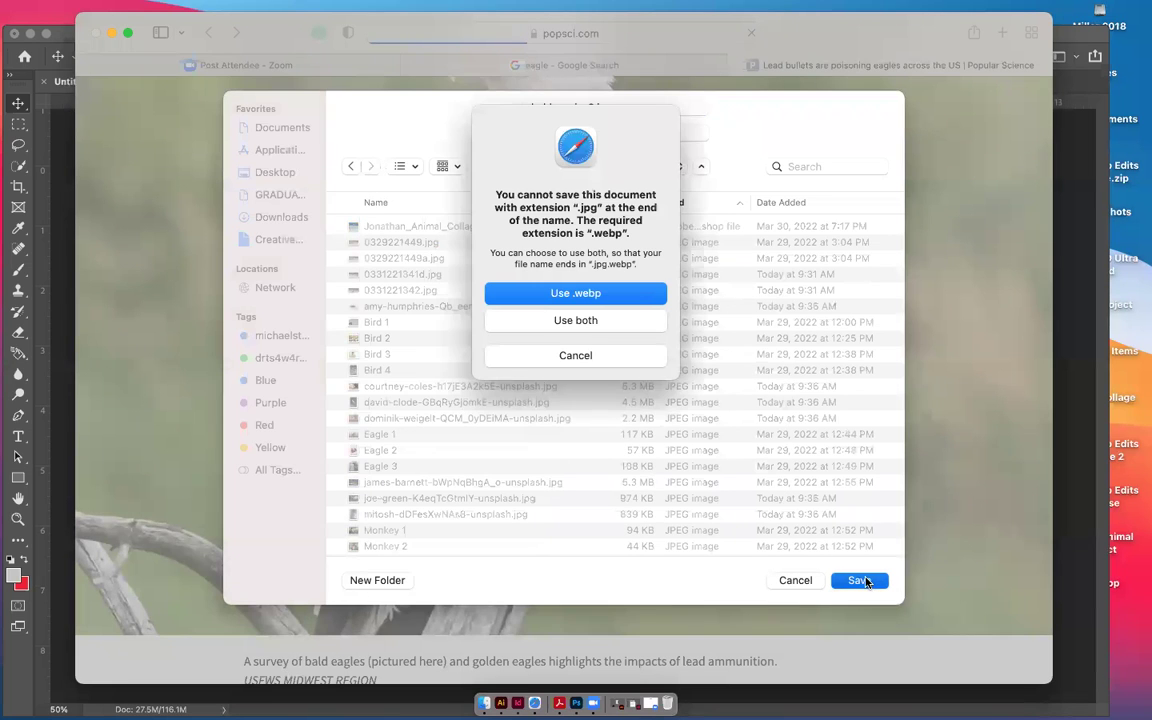
{"action": "left_click", "coordinate": [622, 320]}
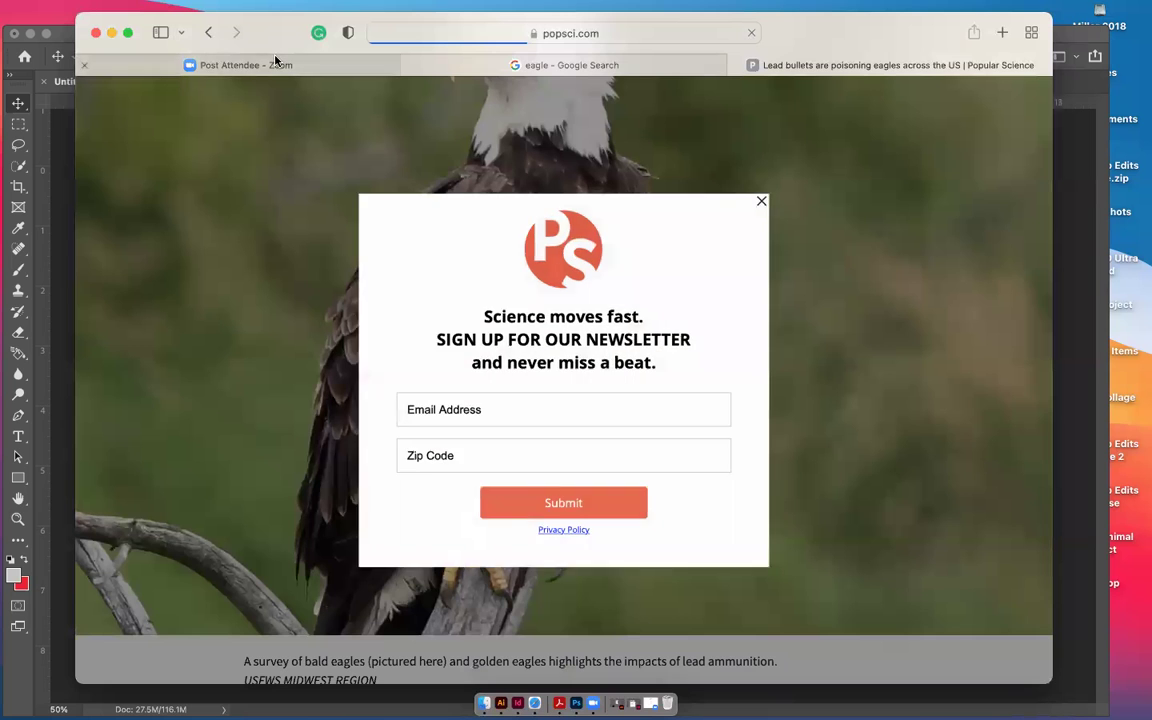
Dismiss the newsletter popup and return to the eagle image results
{"action": "left_click", "coordinate": [757, 206]}
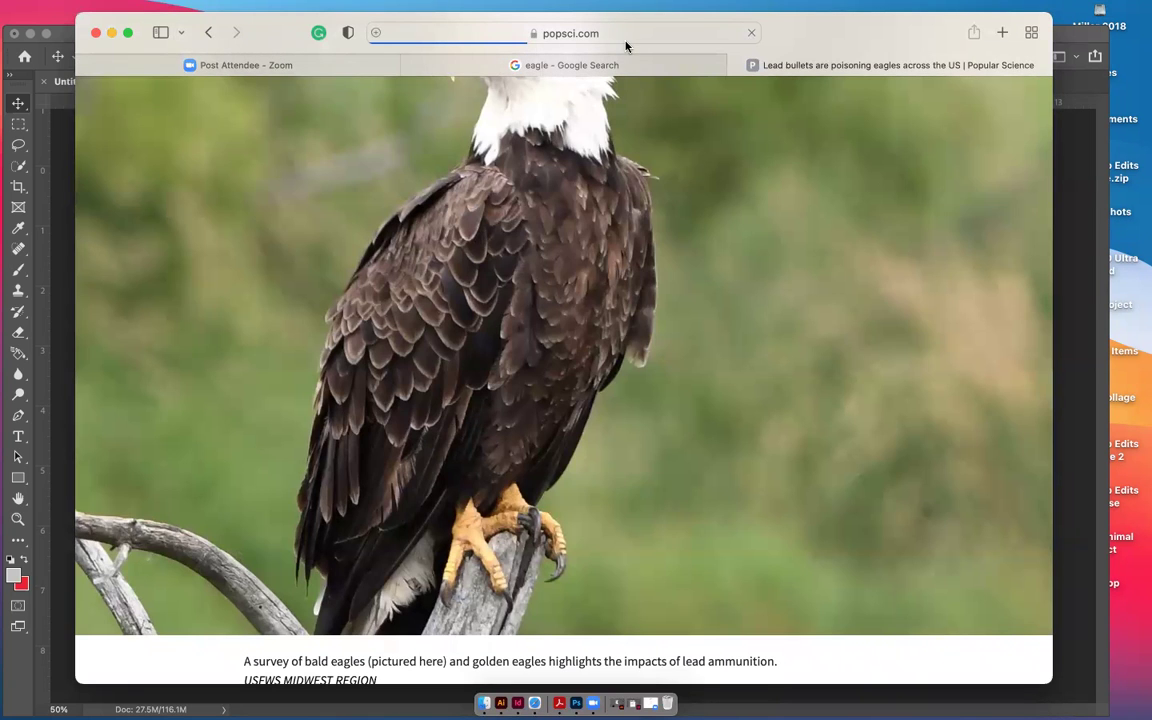
{"action": "scroll", "coordinate": [766, 234], "scroll_direction": "up", "scroll_amount": 10}
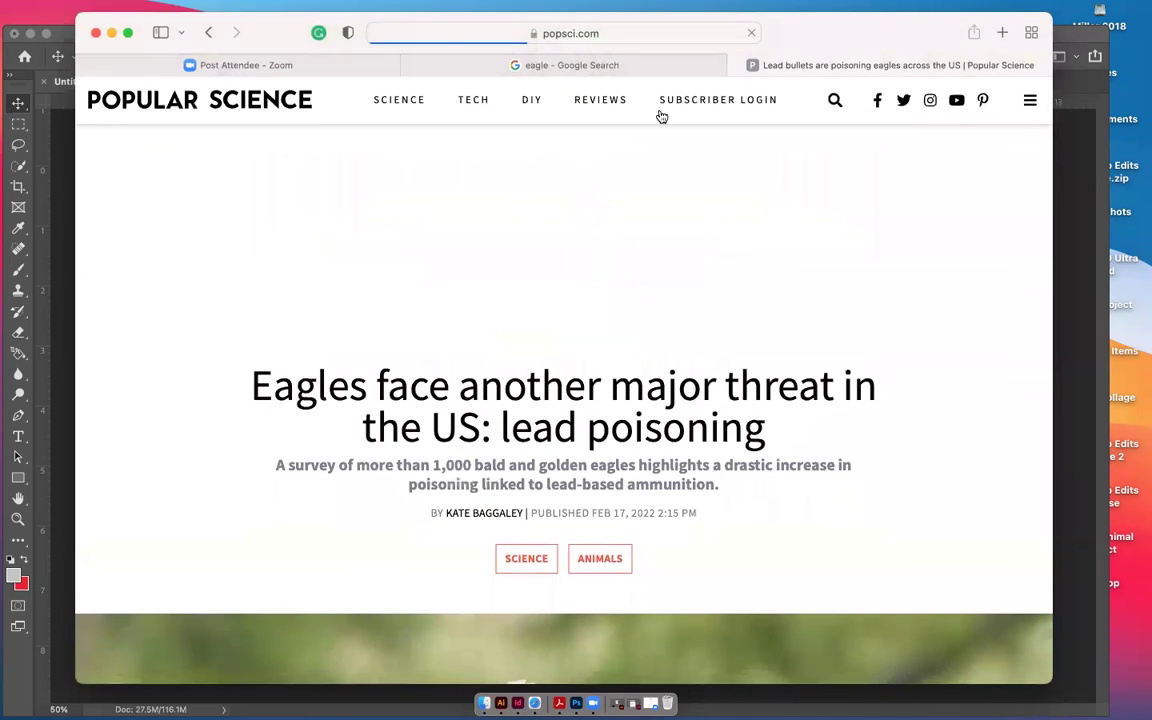
{"action": "left_click", "coordinate": [208, 33]}
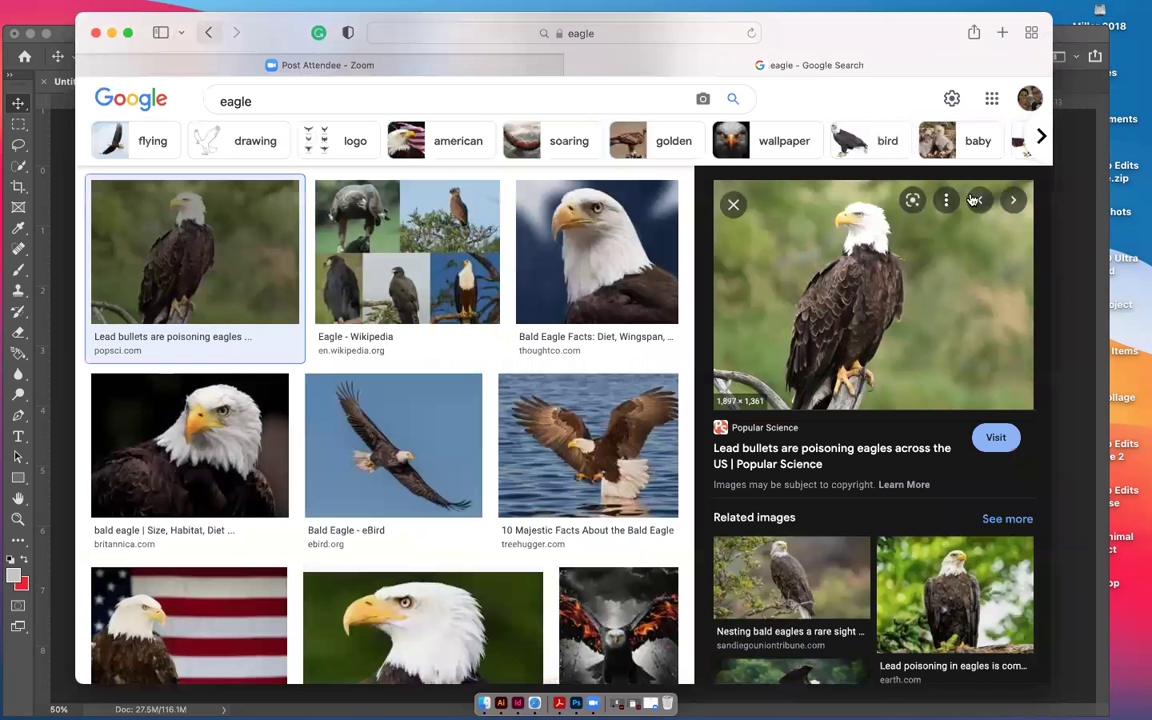
Dismiss the preview image's context menu and minimize Safari
{"action": "right_click", "coordinate": [872, 298]}
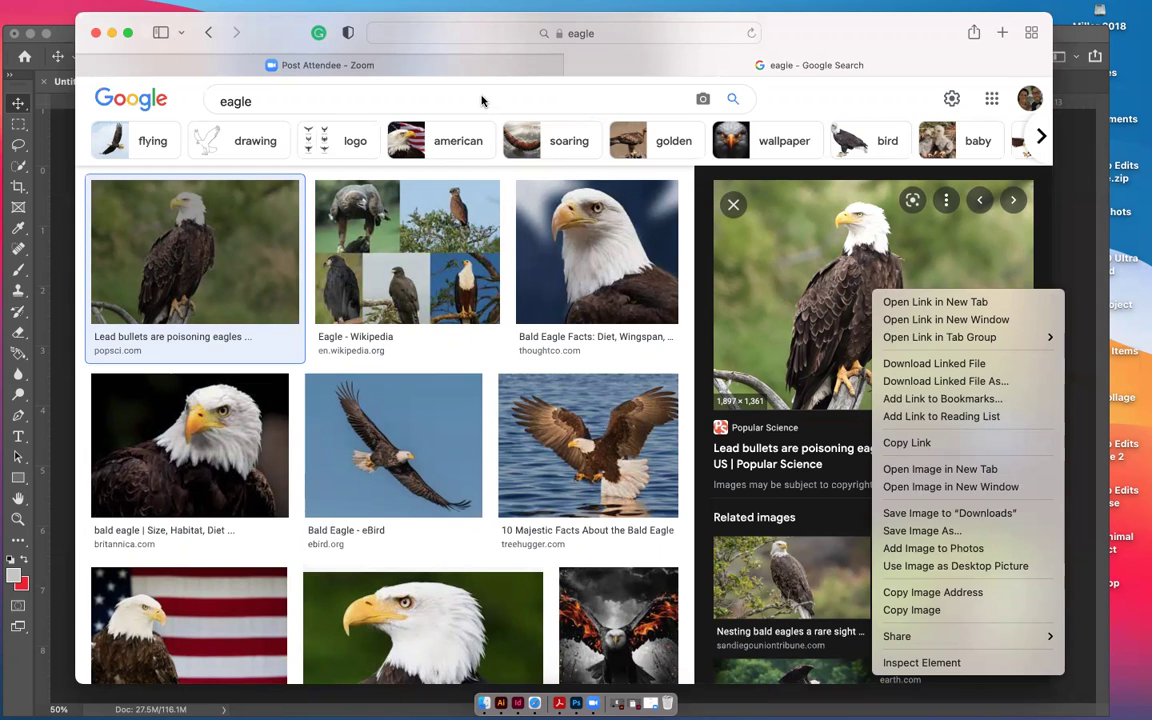
{"action": "left_click", "coordinate": [108, 34]}
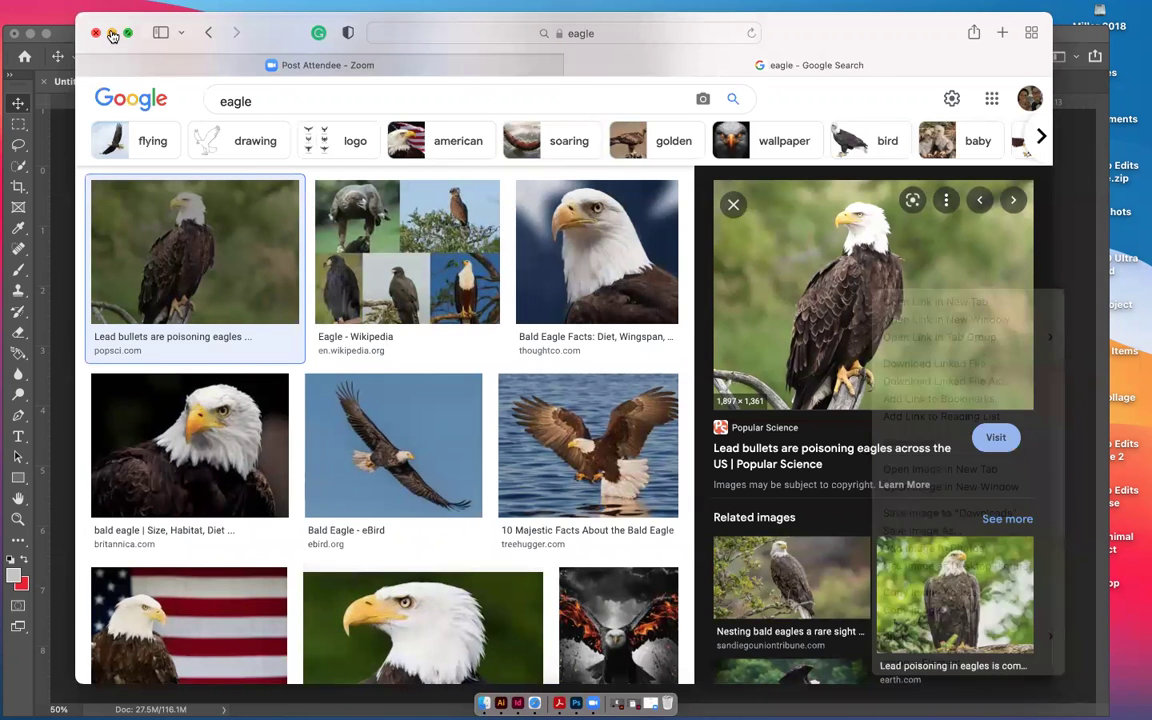
{"action": "left_click", "coordinate": [112, 35]}
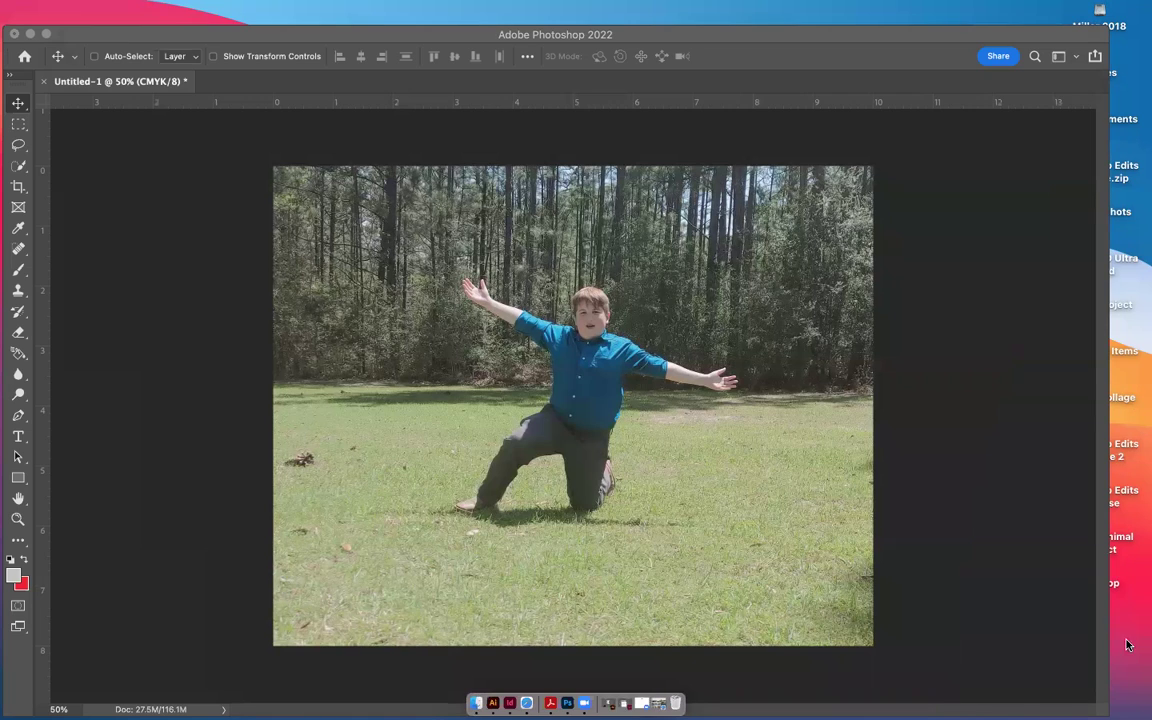
Move Photoshop and the Layers panel aside and bring the Animal Collage folder forward
{"action": "left_click", "coordinate": [938, 36]}
{"action": "left_click_drag", "start_coordinate": [884, 30], "coordinate": [597, 6]}
{"action": "left_click_drag", "start_coordinate": [976, 106], "coordinate": [635, 94]}
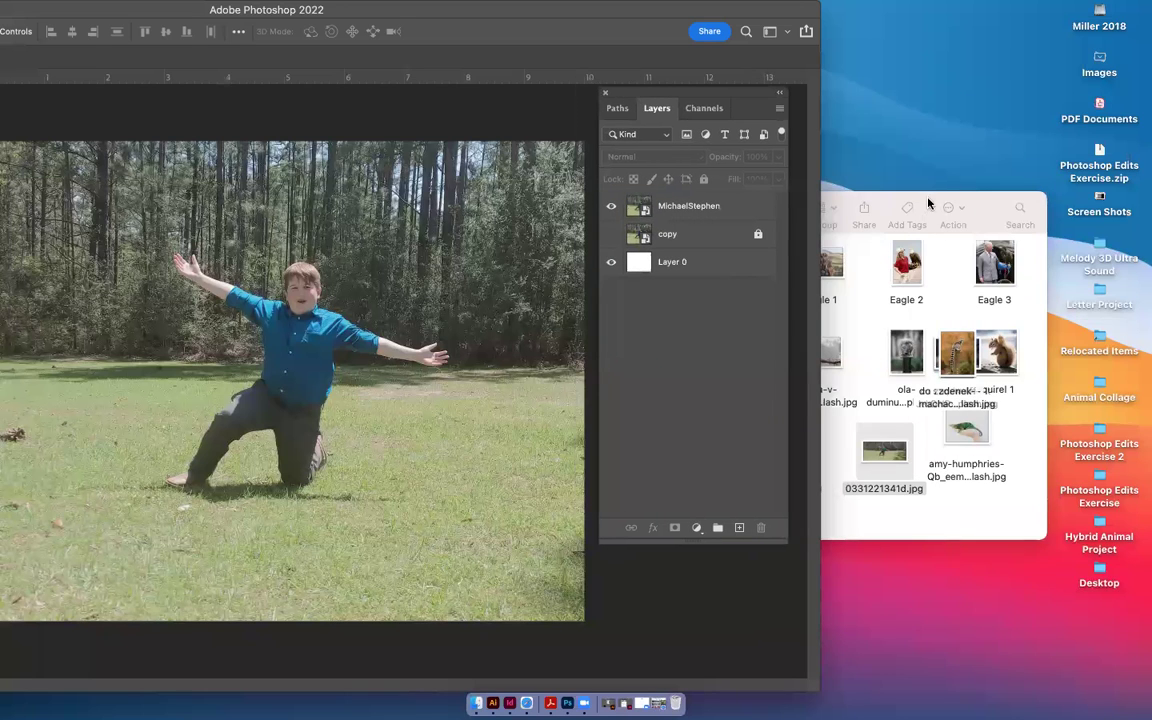
{"action": "left_click_drag", "start_coordinate": [938, 198], "coordinate": [1043, 182]}
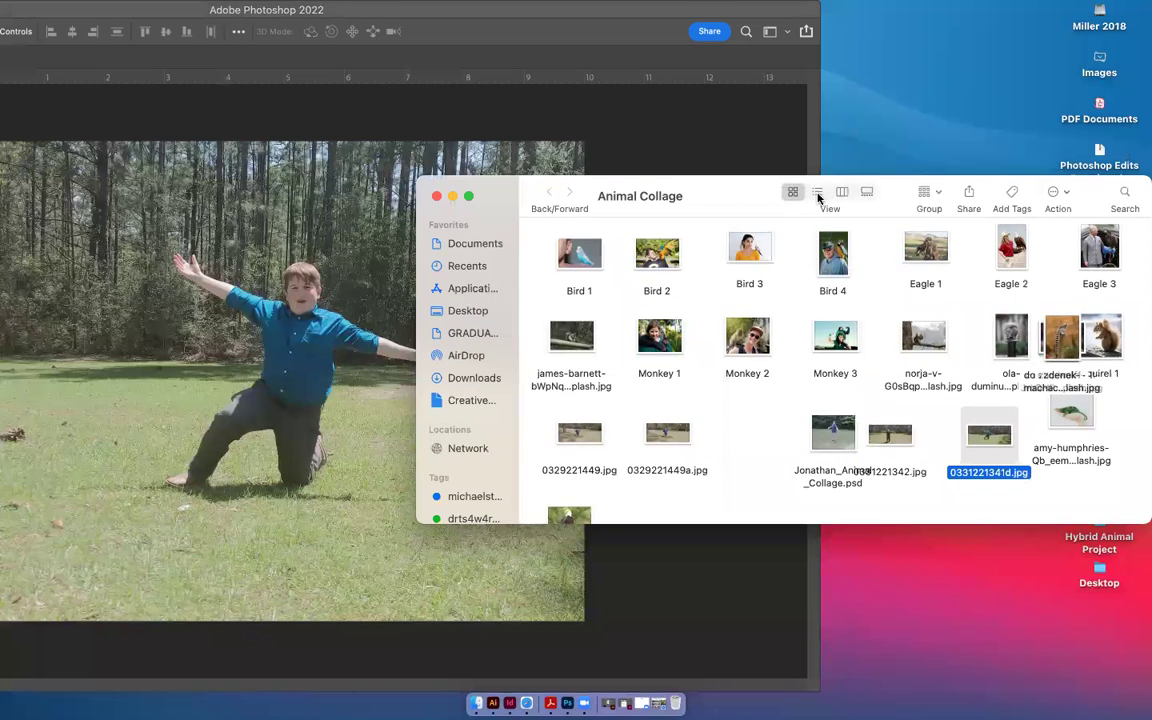
{"action": "left_click", "coordinate": [817, 191]}
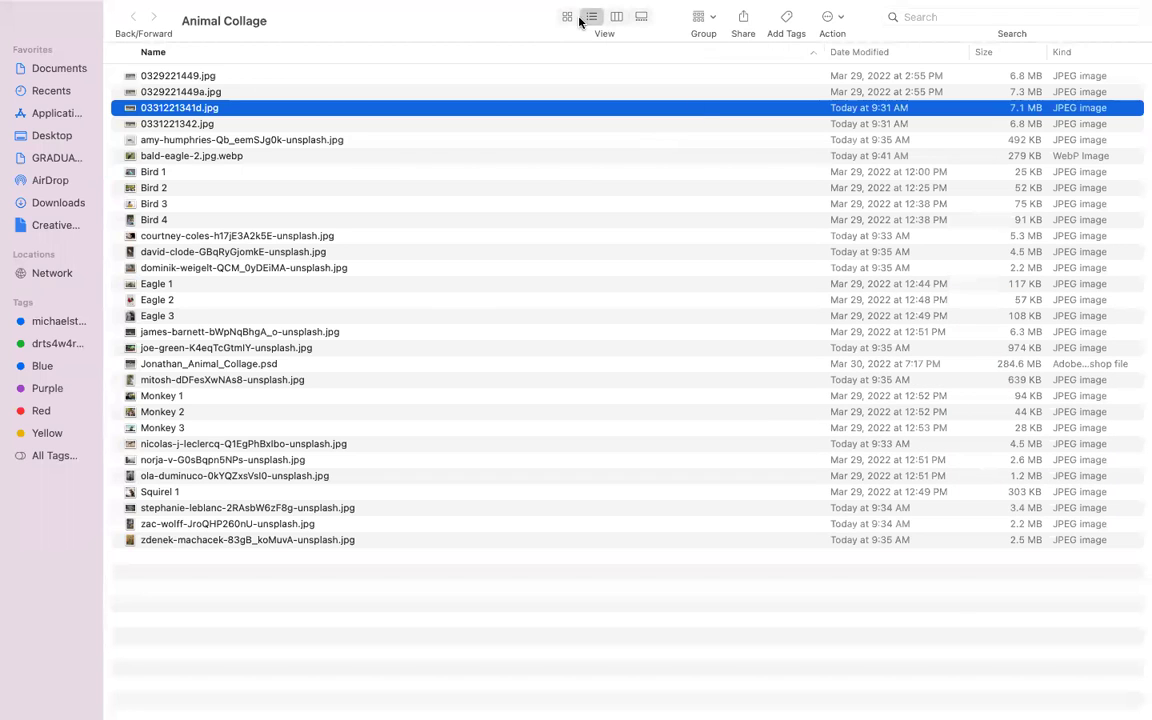
{"action": "left_click", "coordinate": [566, 17]}
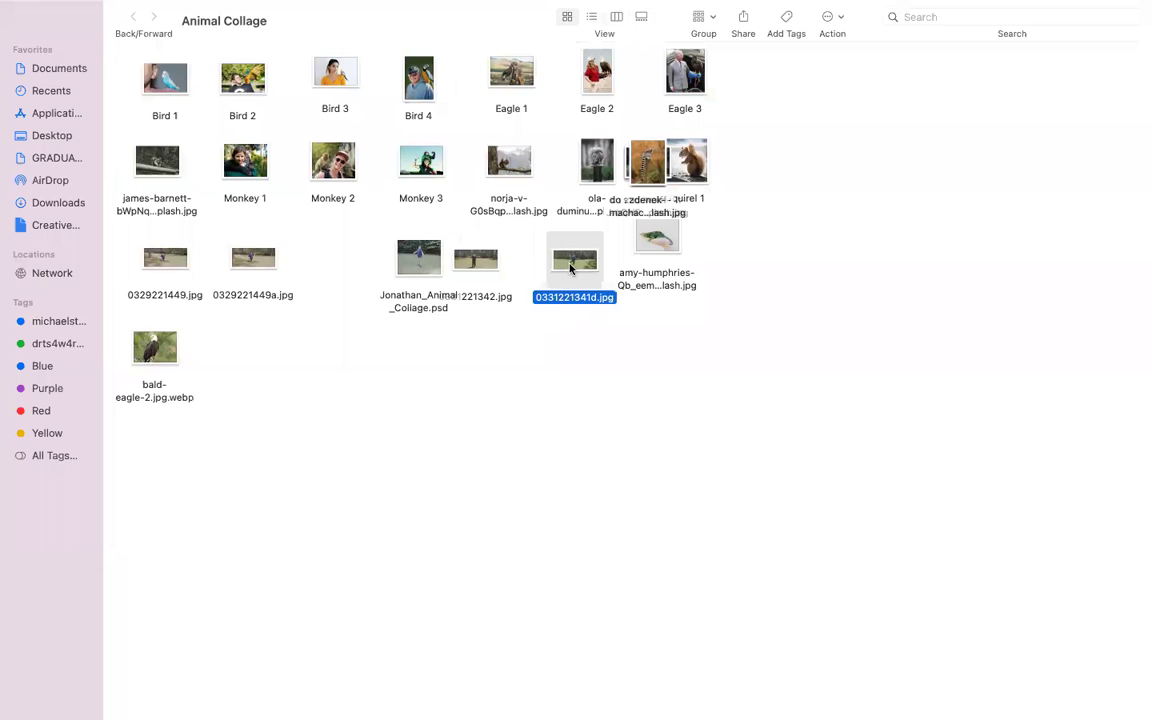
Spread the overlapping photo icons, including Squirel 1, apart in the folder
{"action": "left_click", "coordinate": [640, 158]}
{"action": "left_click_drag", "start_coordinate": [834, 175], "coordinate": [832, 175]}
{"action": "left_click_drag", "start_coordinate": [645, 160], "coordinate": [813, 309]}
{"action": "left_click_drag", "start_coordinate": [648, 160], "coordinate": [332, 420]}
{"action": "left_click_drag", "start_coordinate": [645, 160], "coordinate": [890, 363]}
{"action": "left_click_drag", "start_coordinate": [685, 165], "coordinate": [719, 384]}
{"action": "left_click_drag", "start_coordinate": [648, 162], "coordinate": [247, 342]}
{"action": "left_click_drag", "start_coordinate": [660, 155], "coordinate": [688, 155]}
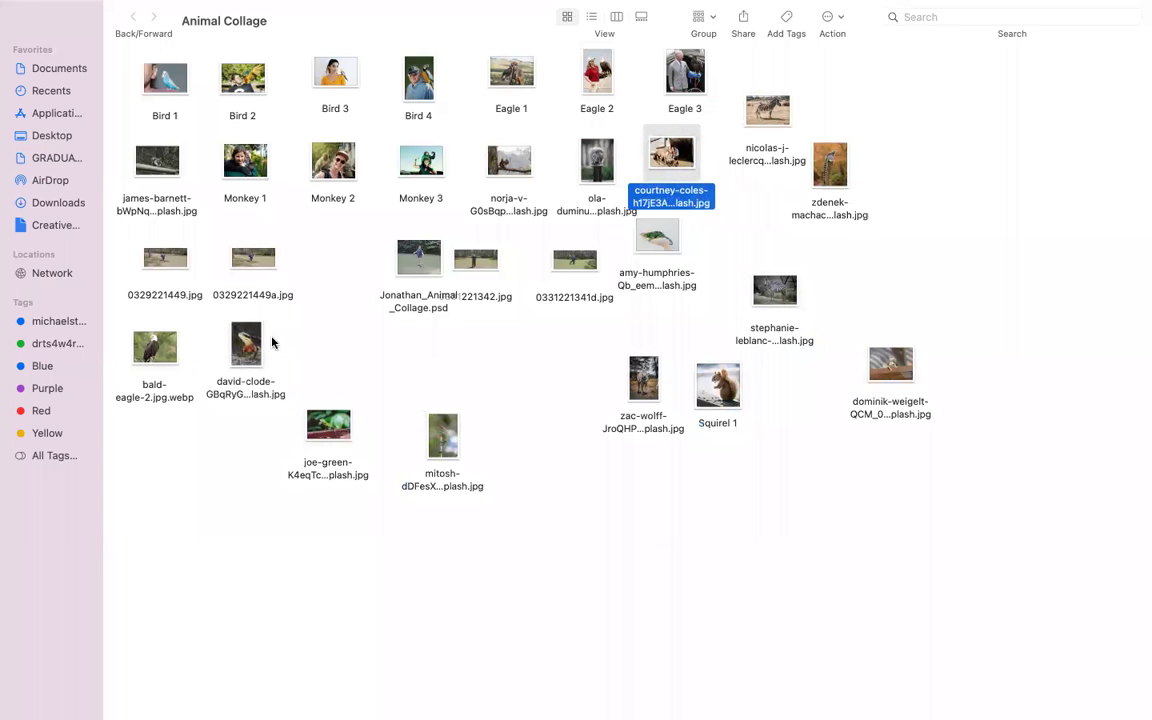
{"action": "left_click_drag", "start_coordinate": [604, 161], "coordinate": [539, 373]}
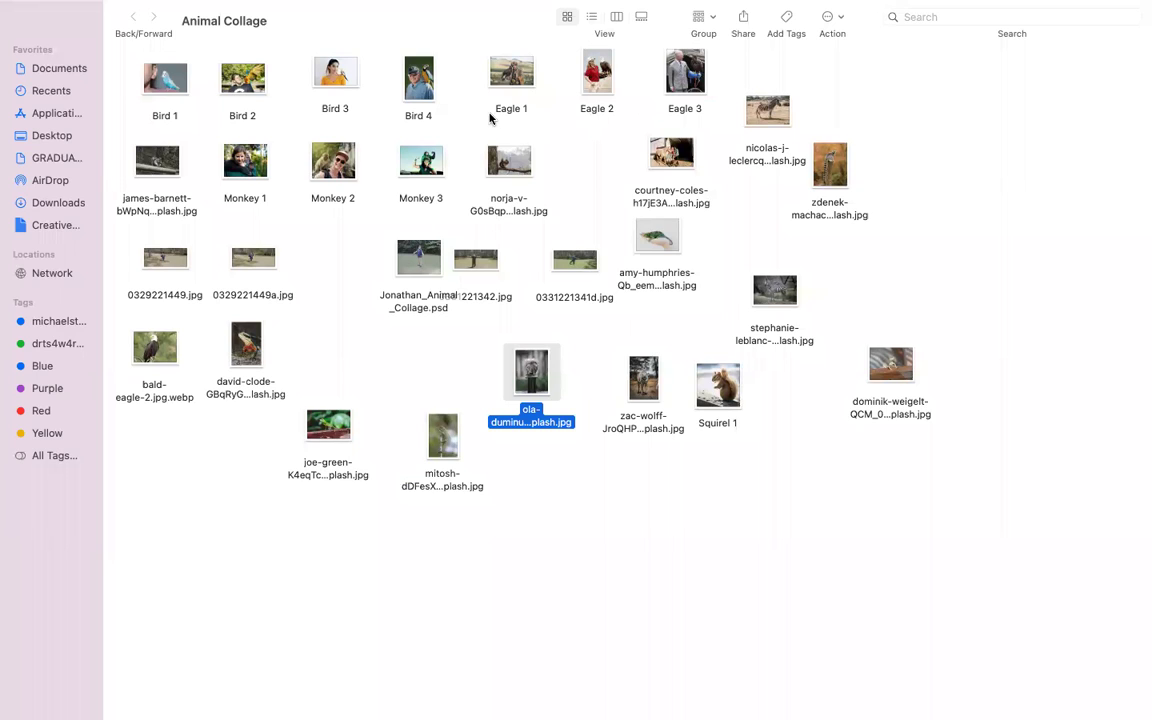
In list view, drag bald-eagle-2.jpg.webp onto Photoshop to open it
{"action": "left_click", "coordinate": [591, 17]}
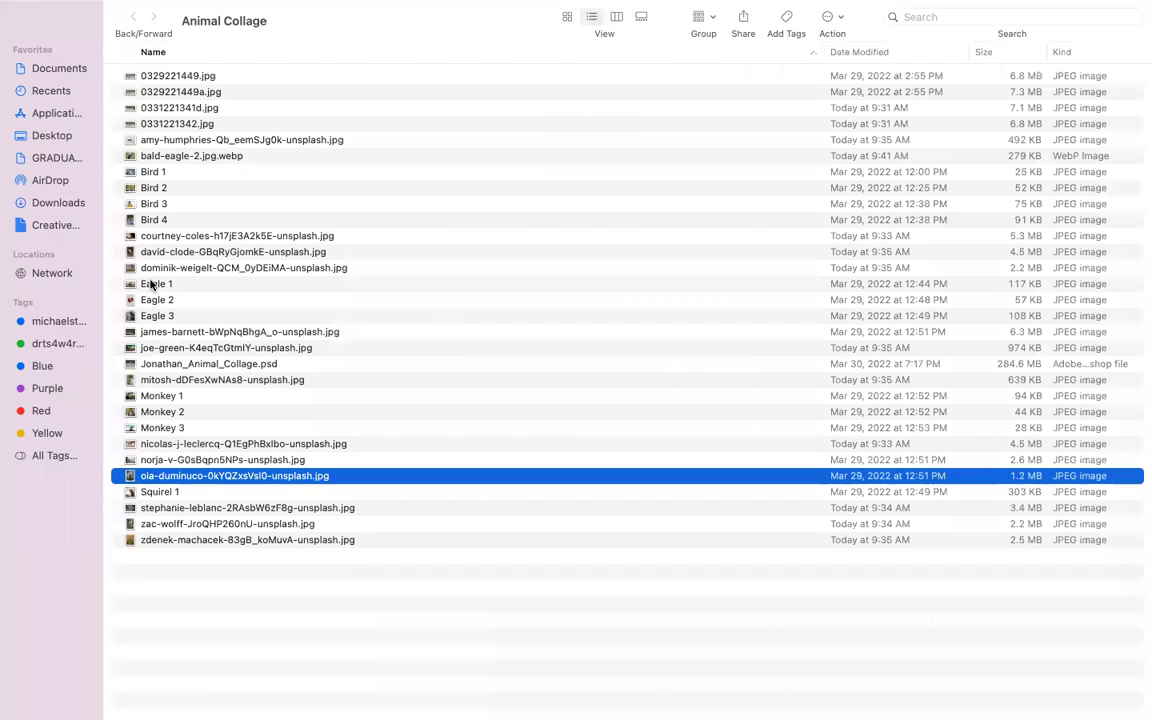
{"action": "left_click", "coordinate": [150, 157]}
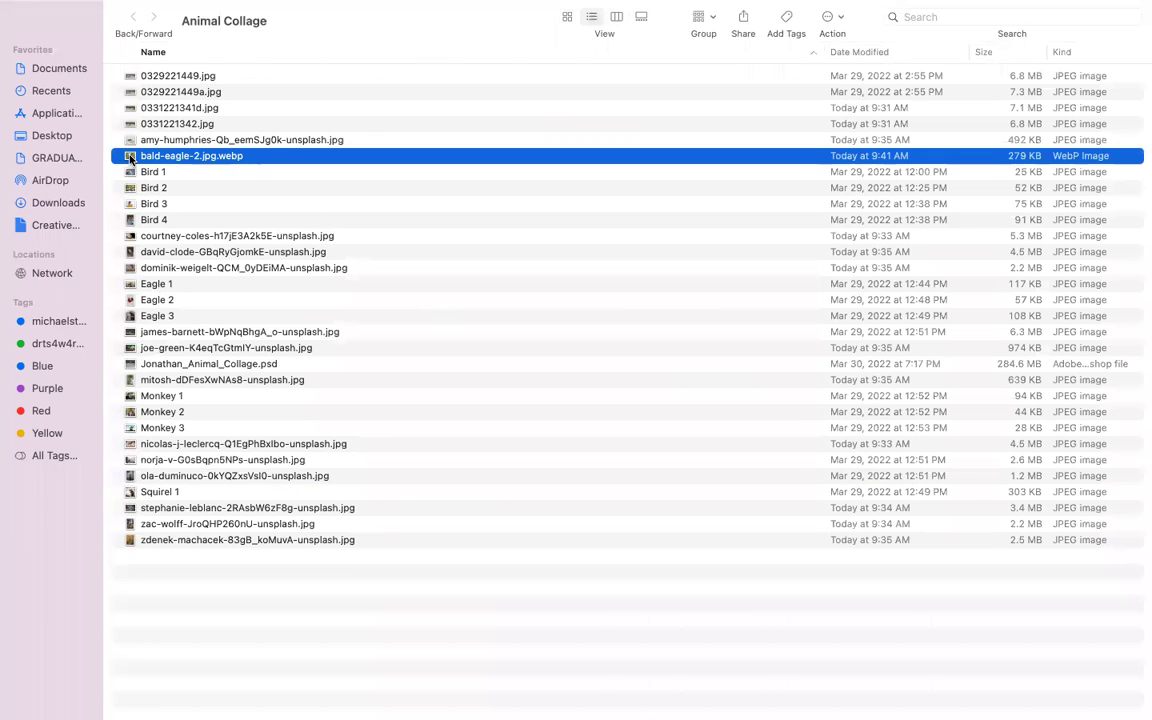
{"action": "left_click_drag", "start_coordinate": [130, 157], "coordinate": [567, 703]}
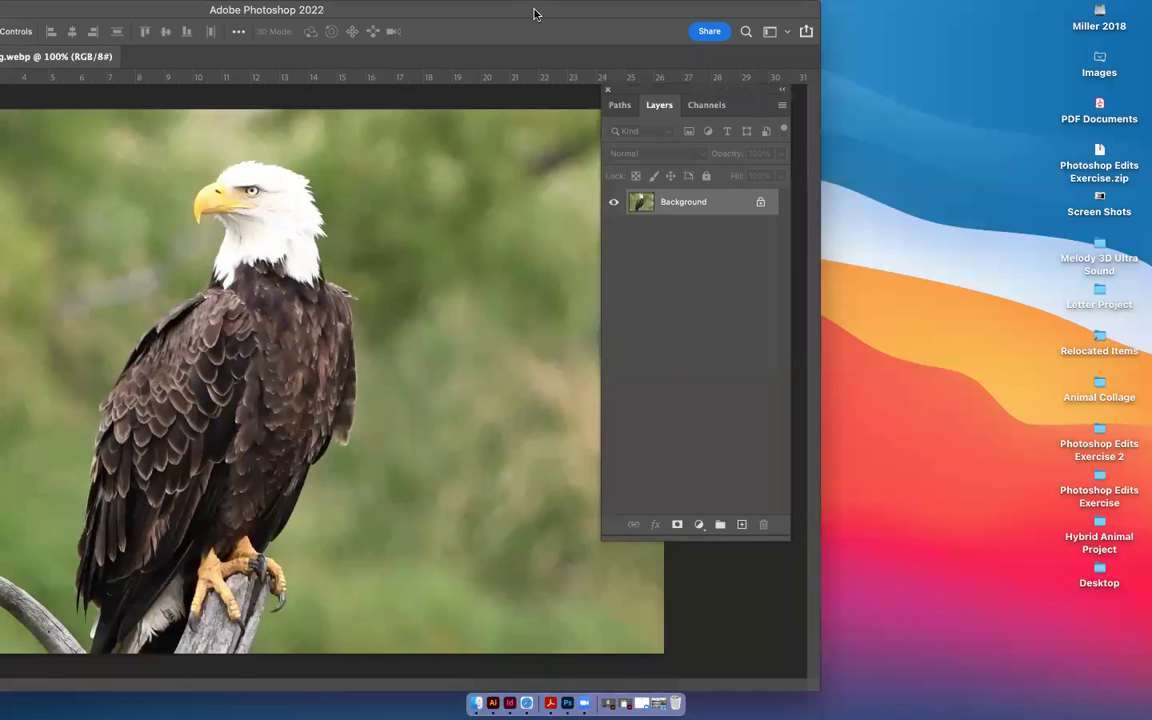
Unlock the eagle photo's Background as Layer 0 and zoom out to see the whole image
{"action": "double_click", "coordinate": [535, 13]}
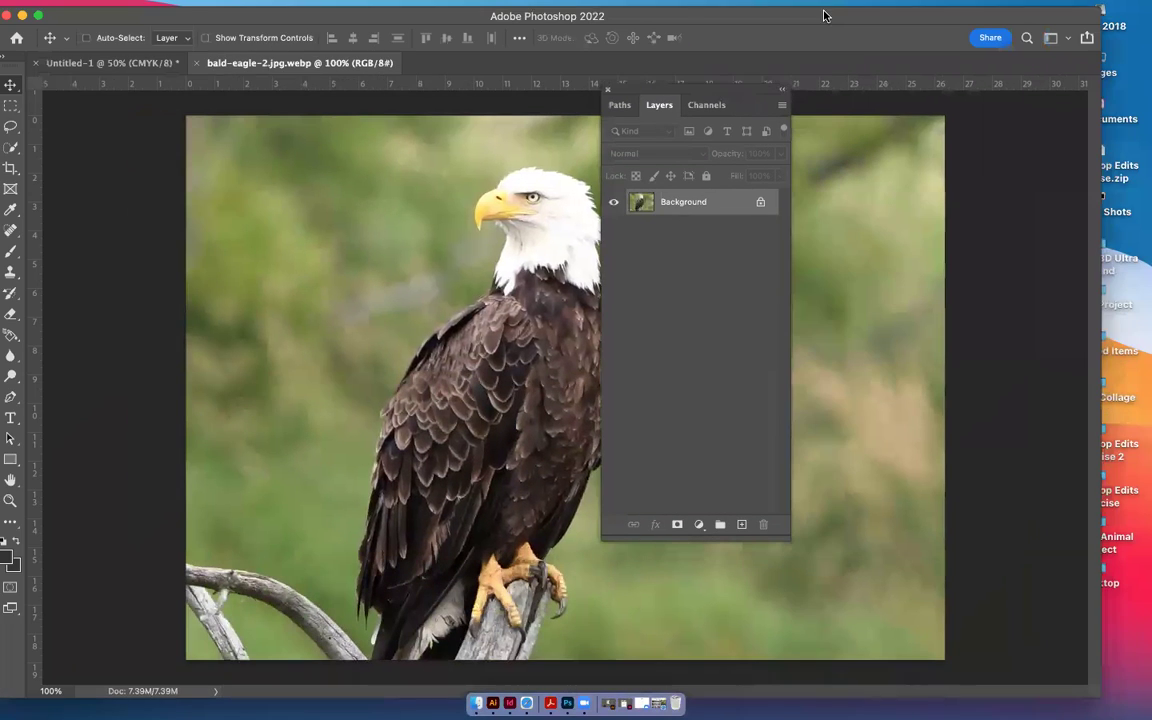
{"action": "left_click_drag", "start_coordinate": [818, 12], "coordinate": [749, 14]}
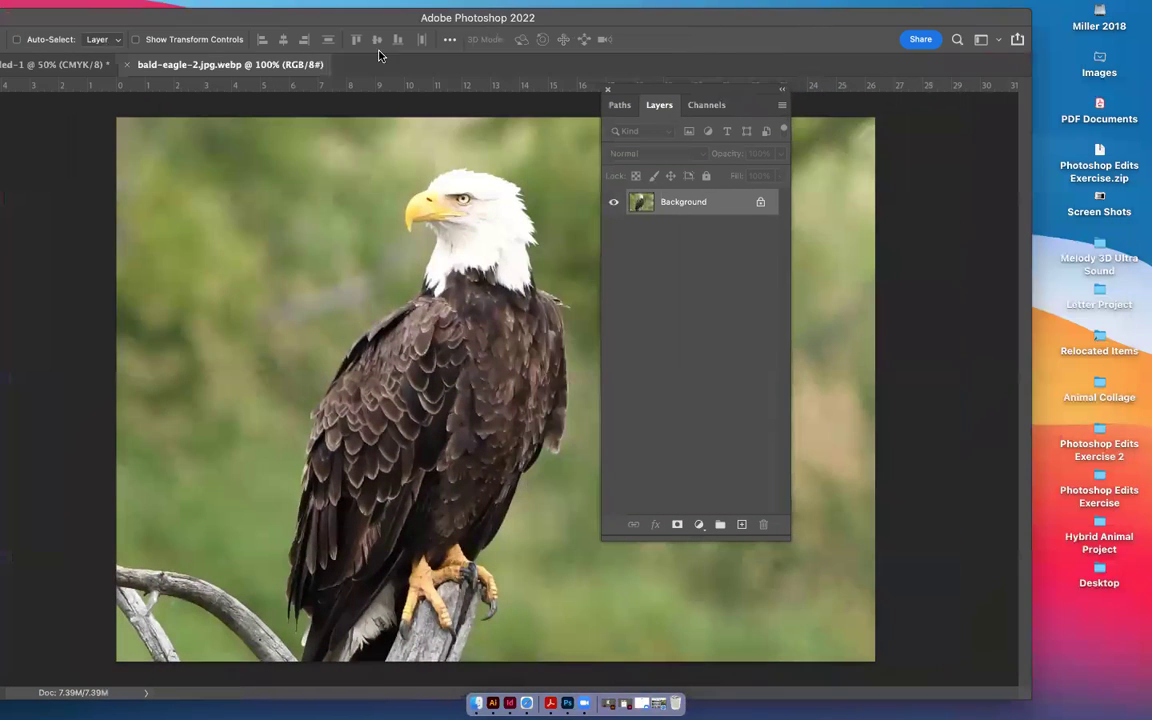
{"action": "left_click_drag", "start_coordinate": [627, 17], "coordinate": [702, 10]}
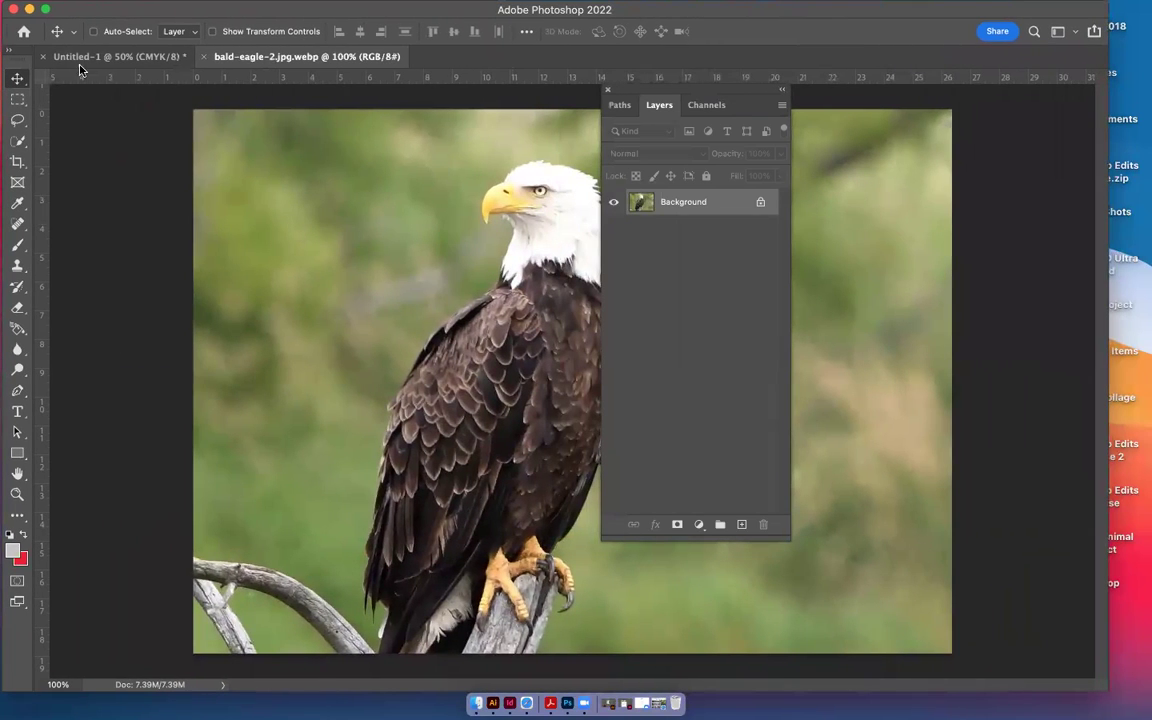
{"action": "left_click", "coordinate": [759, 204]}
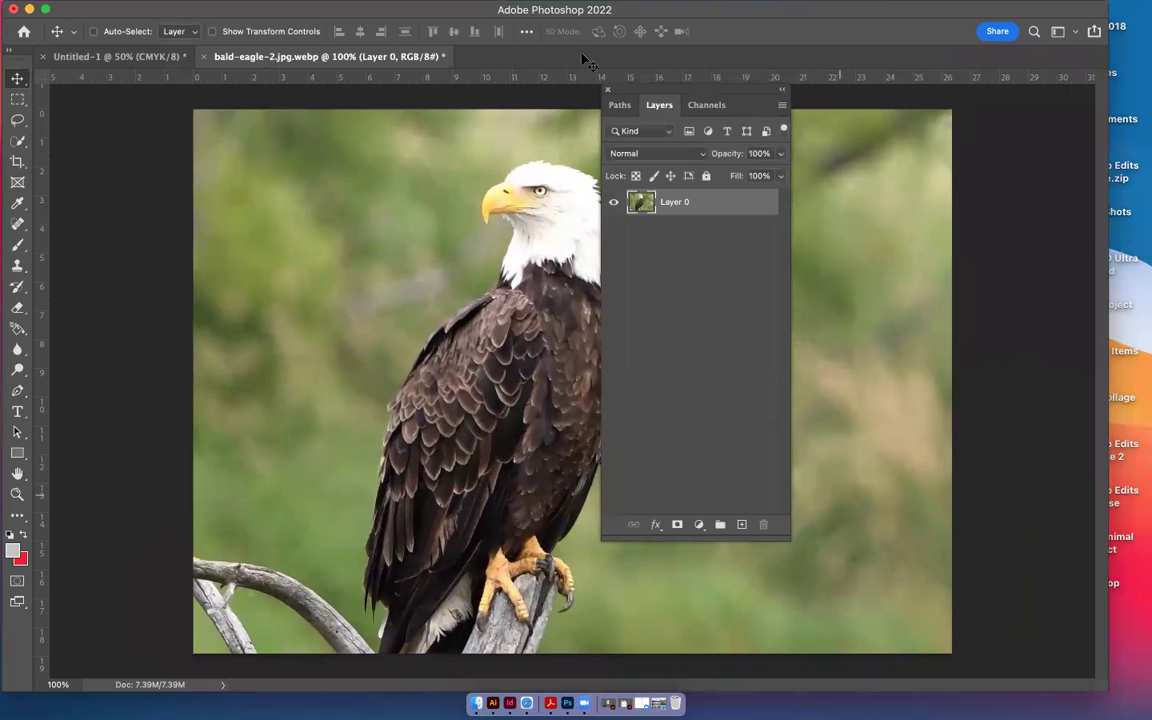
{"action": "left_click_drag", "start_coordinate": [701, 93], "coordinate": [996, 177]}
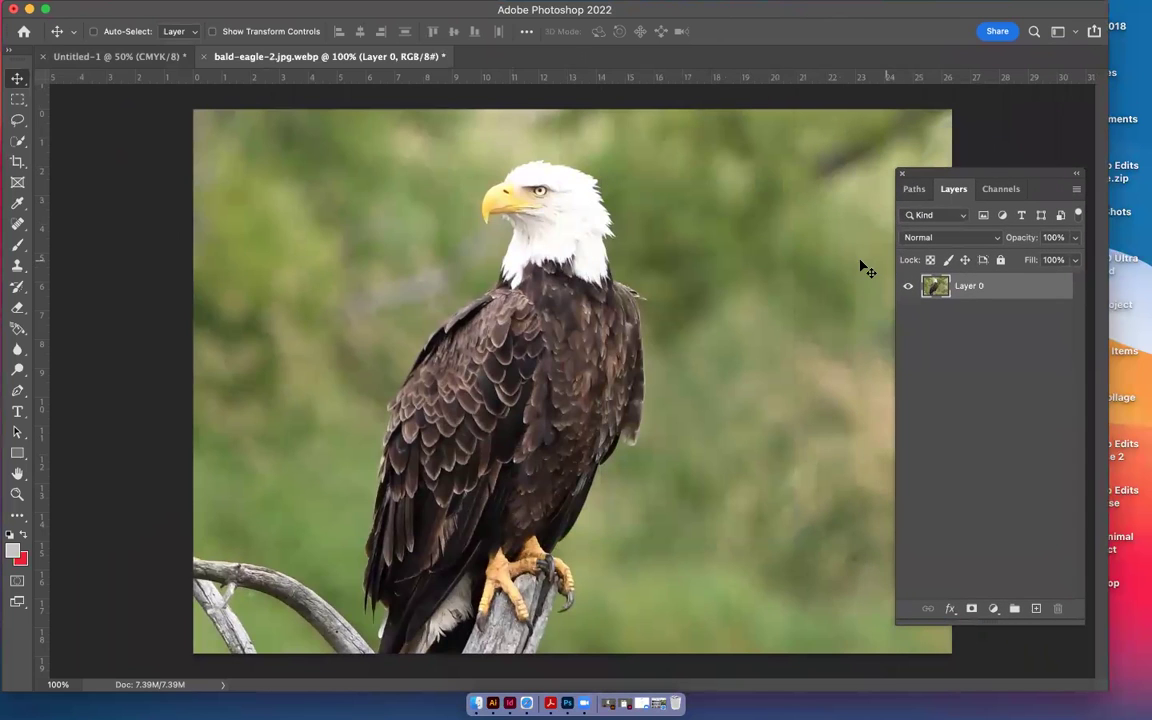
{"action": "key", "text": "super+minus"}
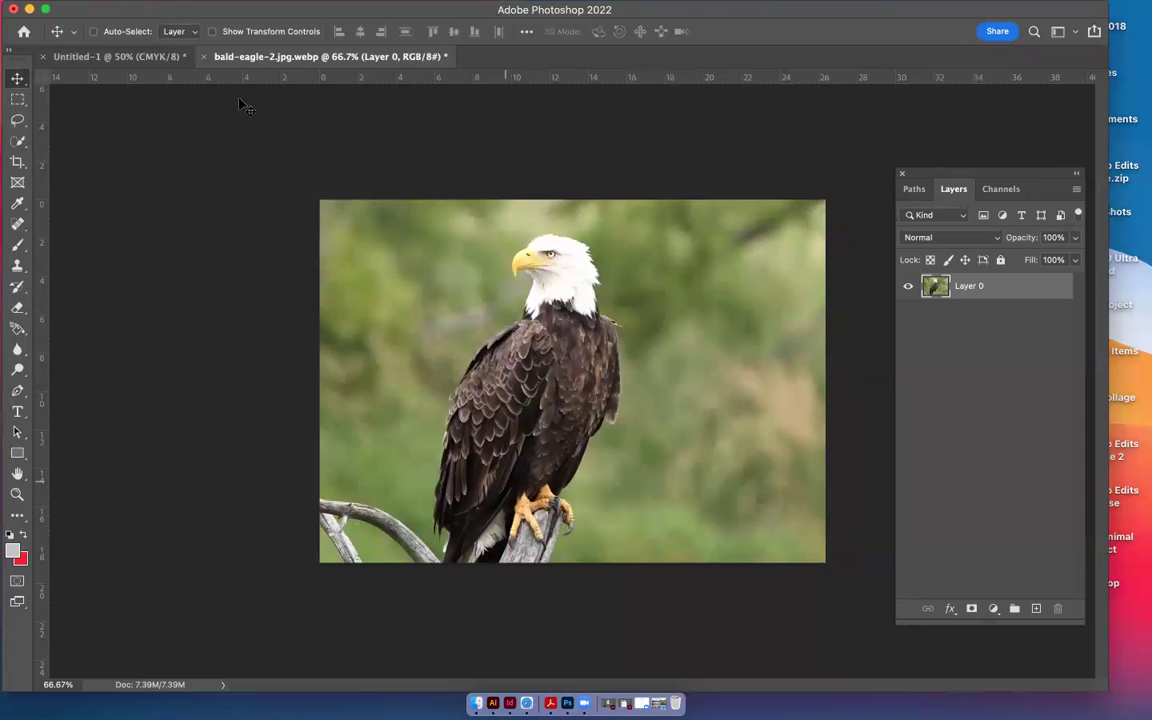
Return to the bald-eagle-2.jpg.webp document and pick the Quick Selection tool
{"action": "left_click", "coordinate": [108, 57]}
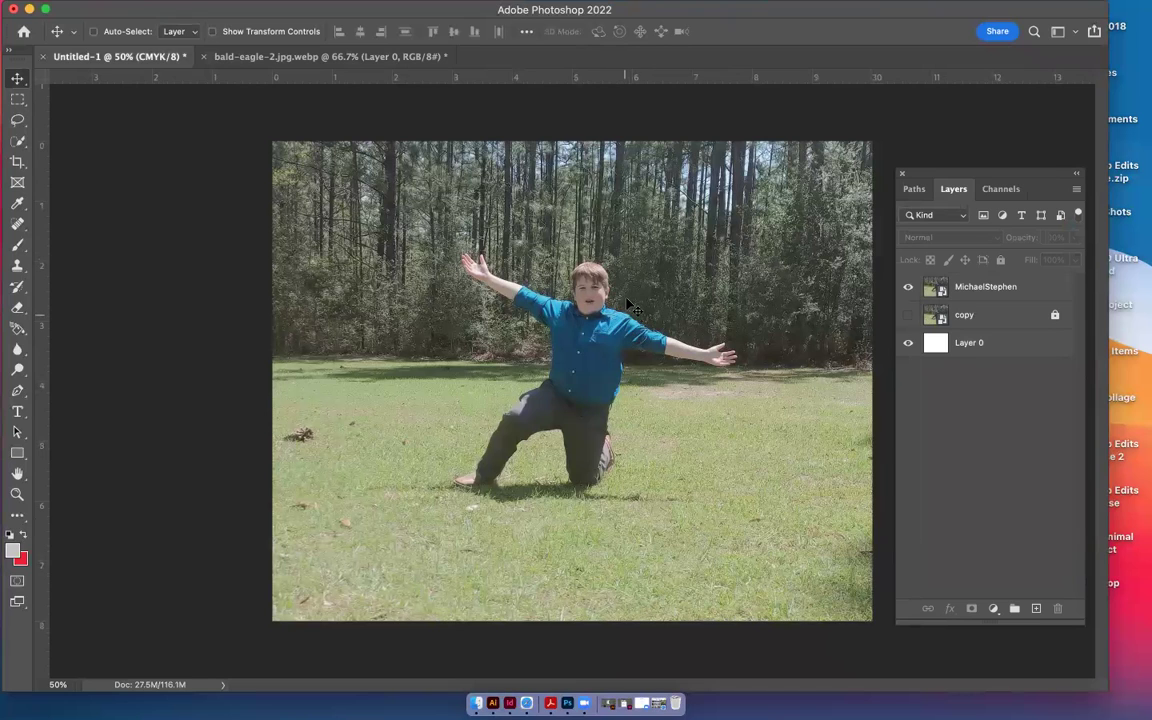
{"action": "left_click", "coordinate": [261, 58]}
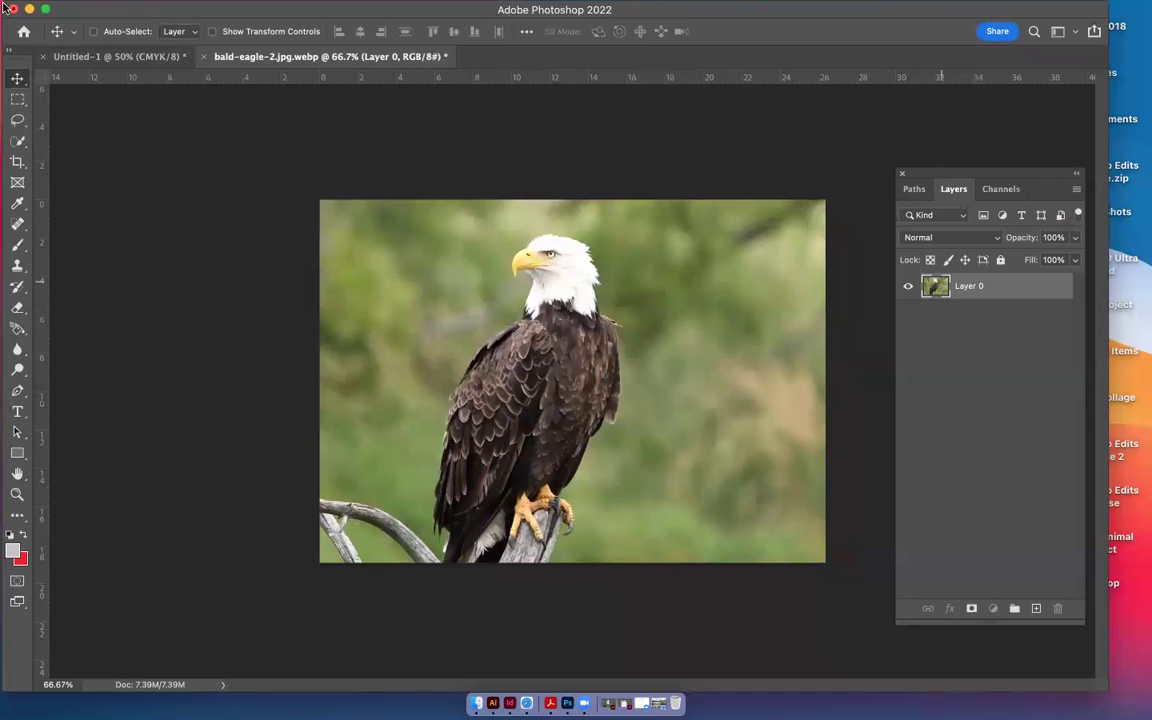
{"action": "left_click", "coordinate": [16, 141]}
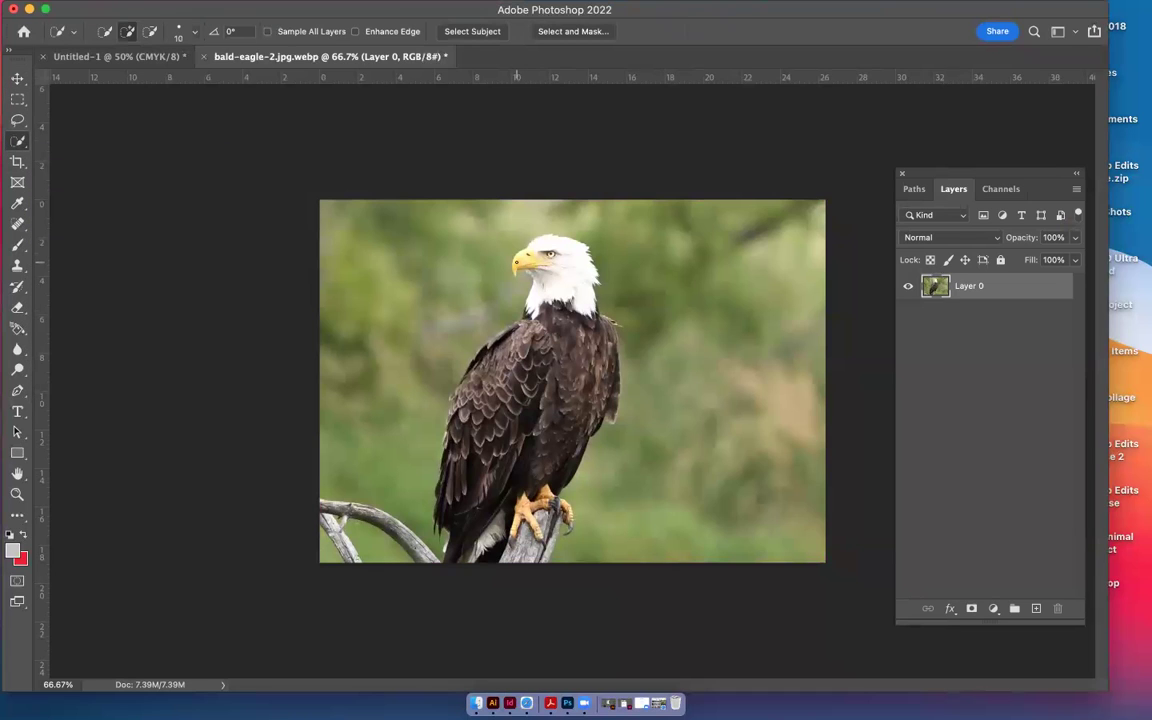
At 100%, quick-select the eagle's head, neck, body and left wing, then enter Select and Mask
{"action": "key", "text": "super+plus"}
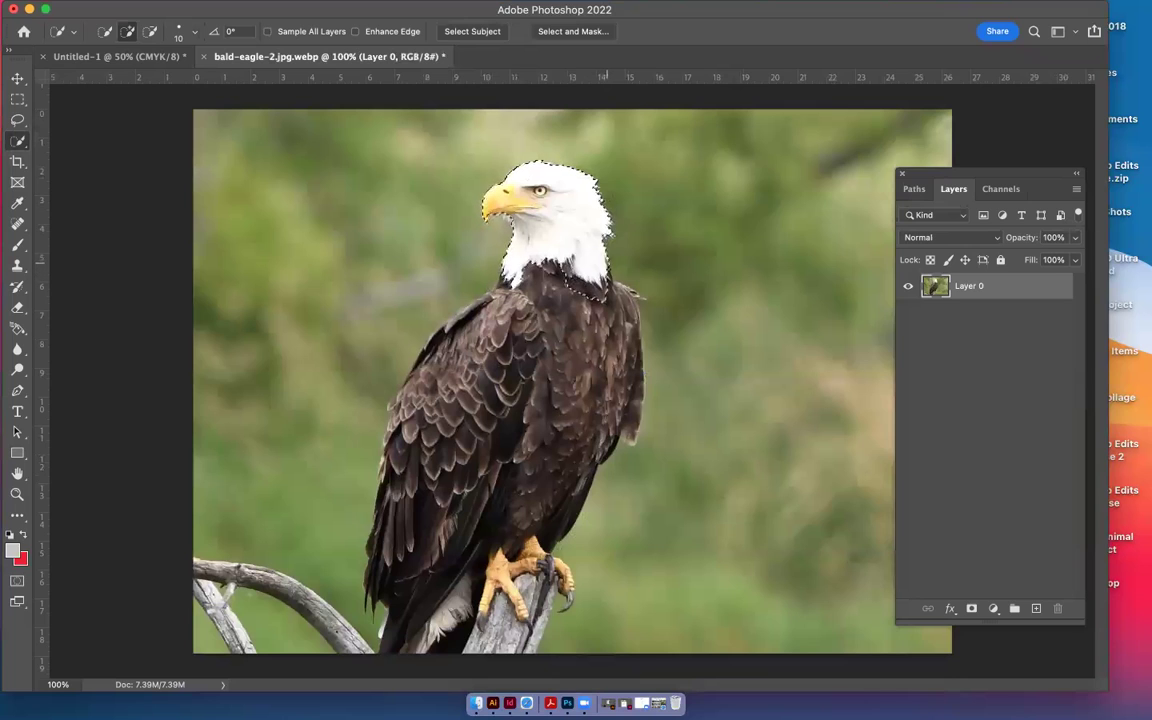
{"action": "left_click_drag", "start_coordinate": [616, 290], "coordinate": [623, 300]}
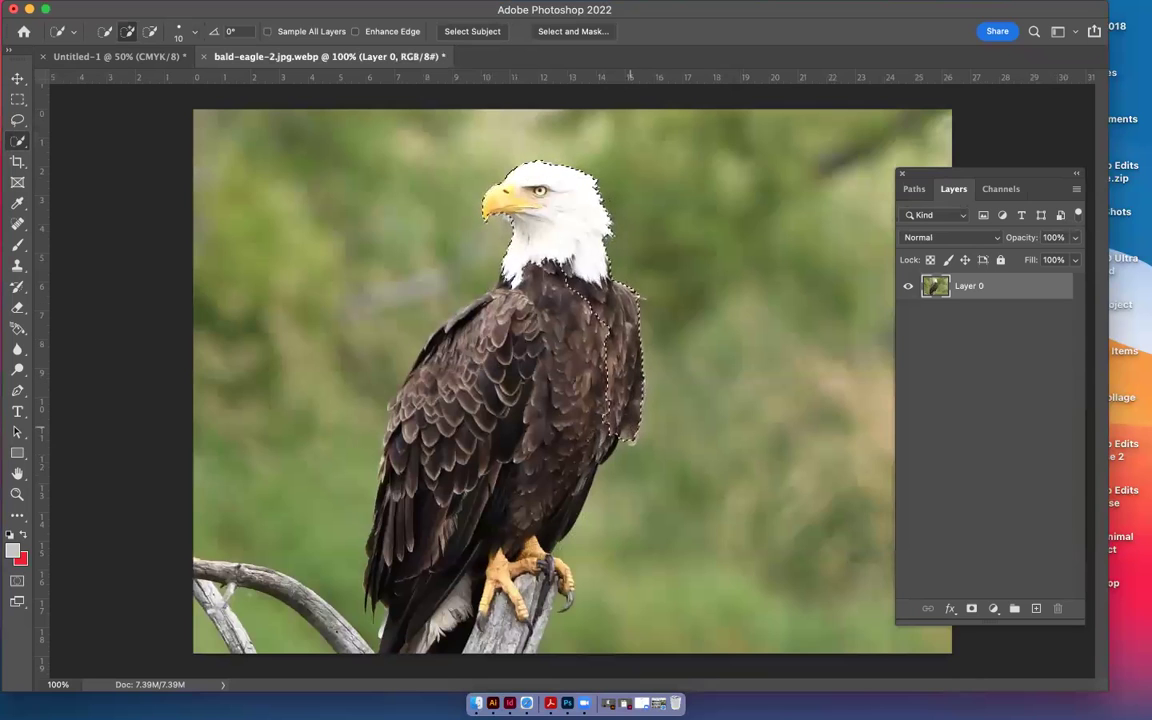
{"action": "left_click_drag", "start_coordinate": [580, 380], "coordinate": [500, 470]}
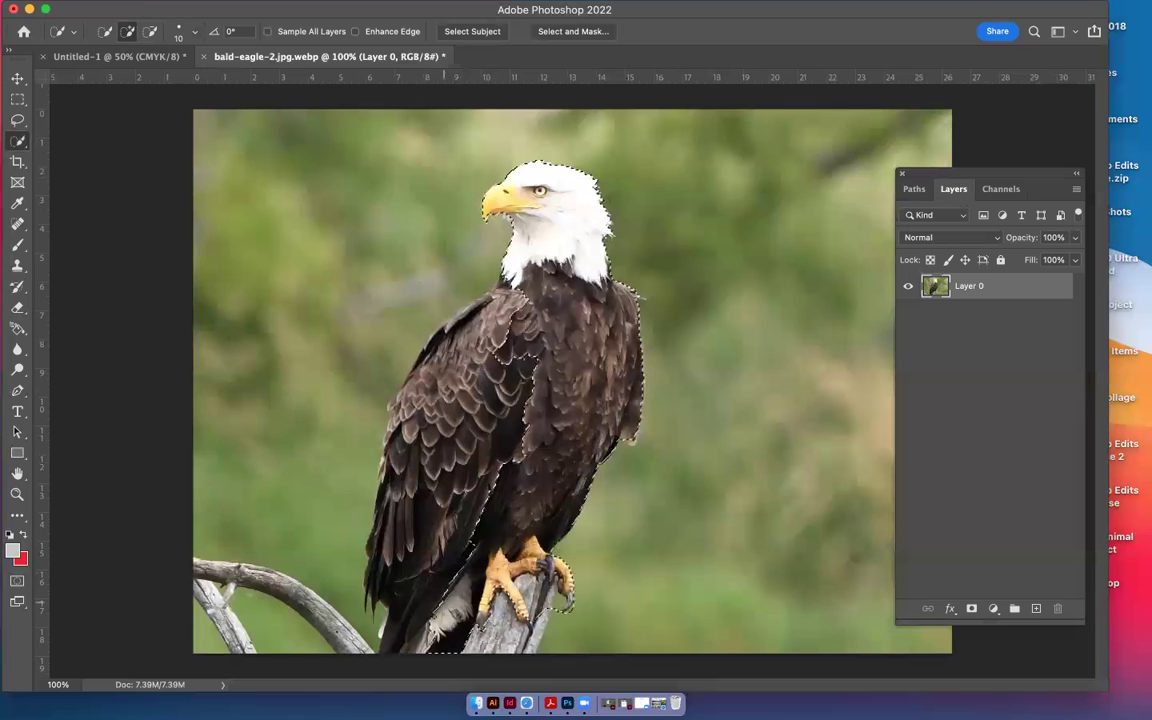
{"action": "left_click_drag", "start_coordinate": [488, 378], "coordinate": [406, 392]}
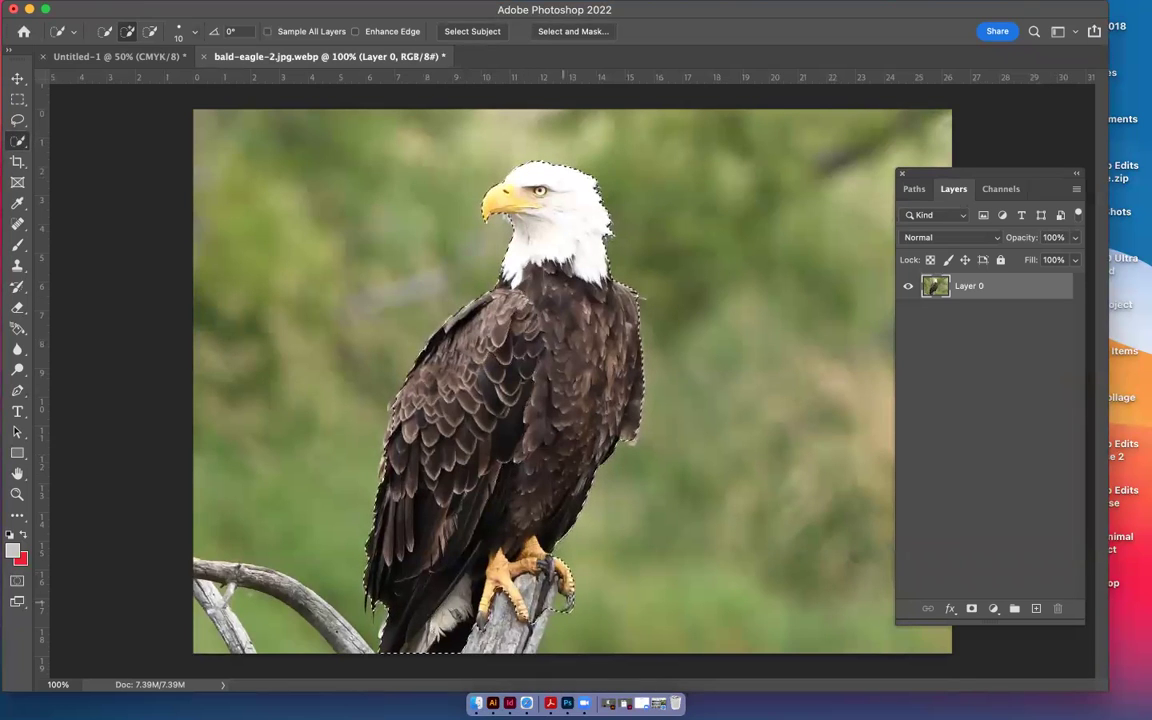
{"action": "left_click", "coordinate": [150, 33]}
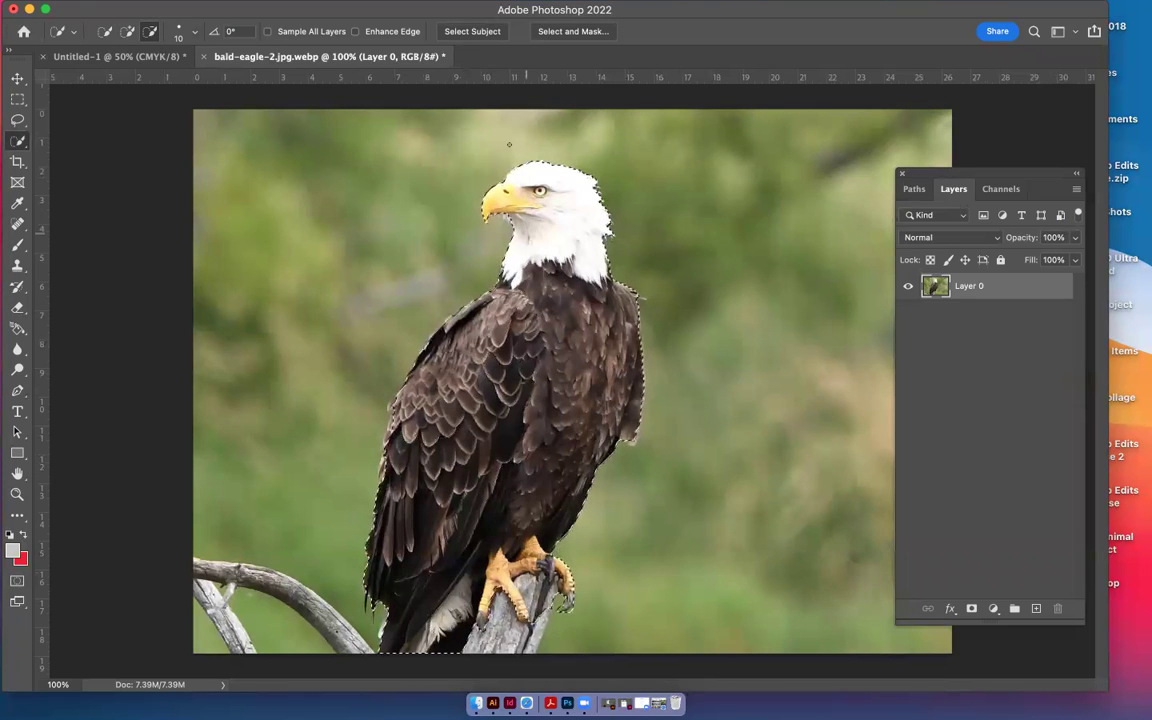
{"action": "left_click", "coordinate": [606, 33]}
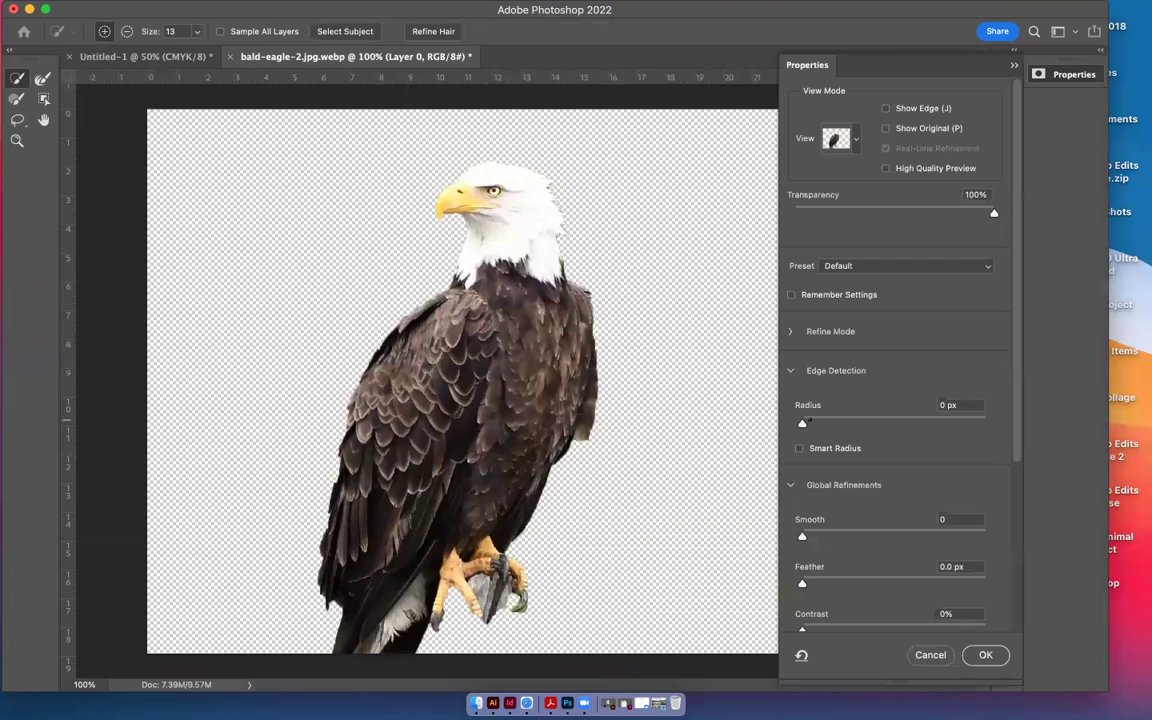
Try Radius, Smooth and Feather values at 200% zoom, settling on Radius 2 px without feathering
{"action": "left_click_drag", "start_coordinate": [802, 423], "coordinate": [820, 421]}
{"action": "left_click_drag", "start_coordinate": [802, 536], "coordinate": [808, 534]}
{"action": "left_click_drag", "start_coordinate": [802, 583], "coordinate": [811, 583]}
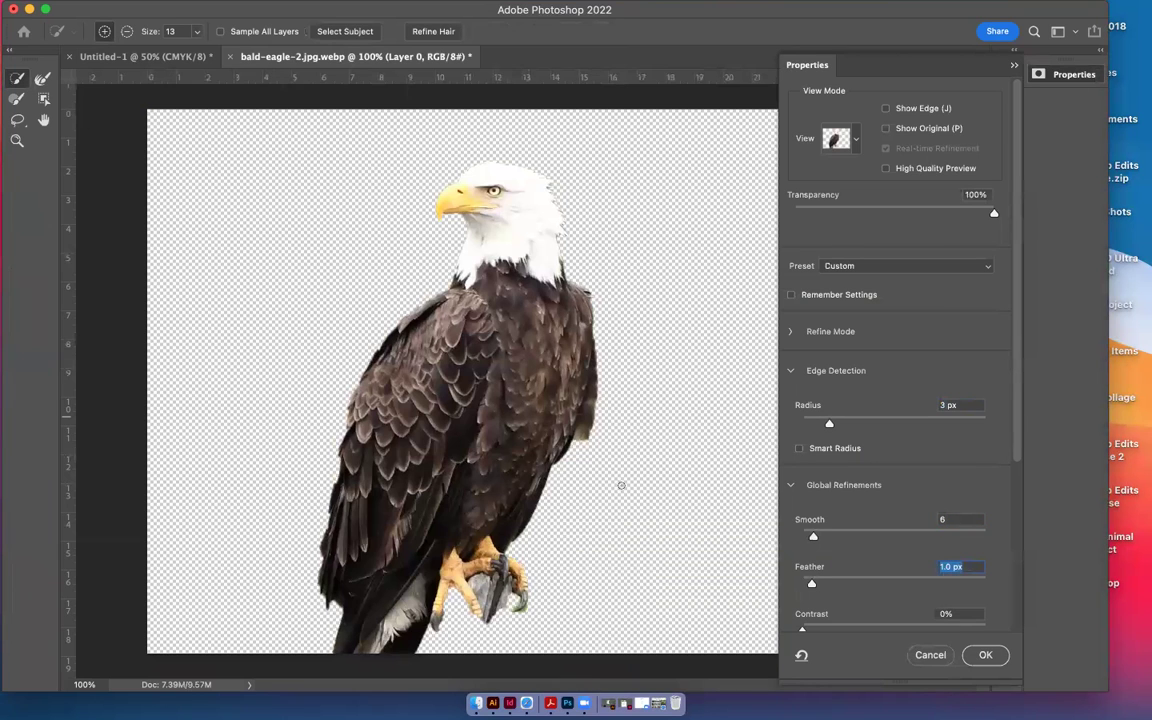
{"action": "key", "text": "super+plus"}
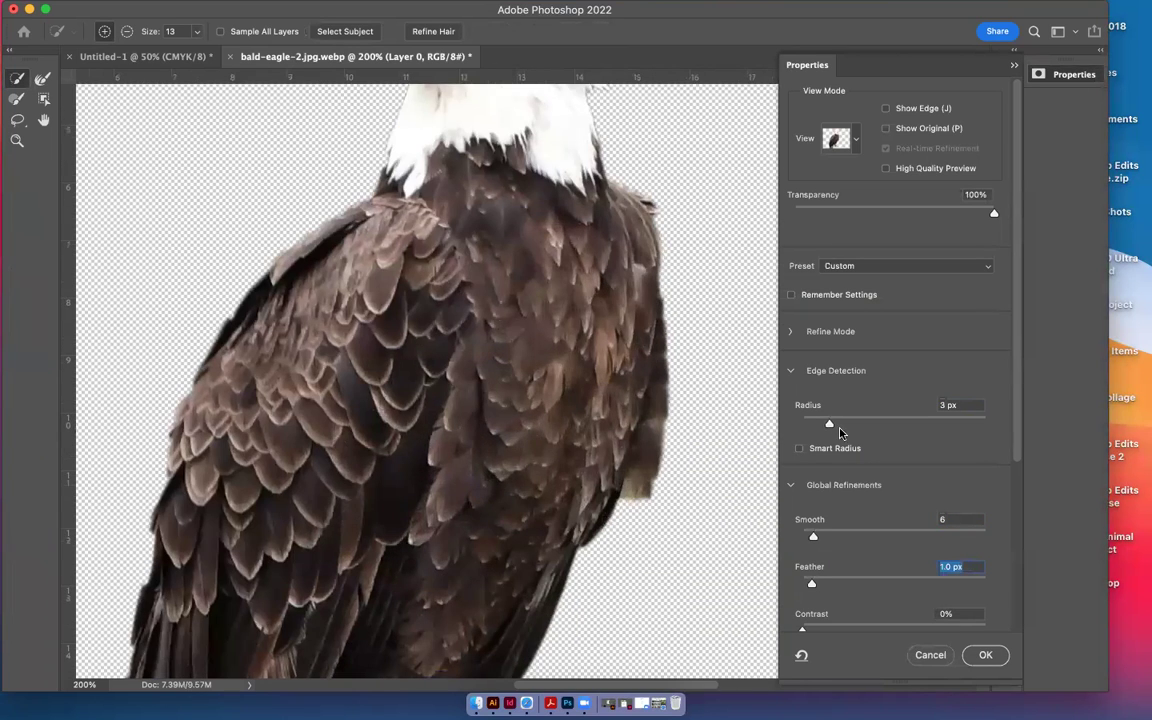
{"action": "left_click_drag", "start_coordinate": [811, 540], "coordinate": [790, 542]}
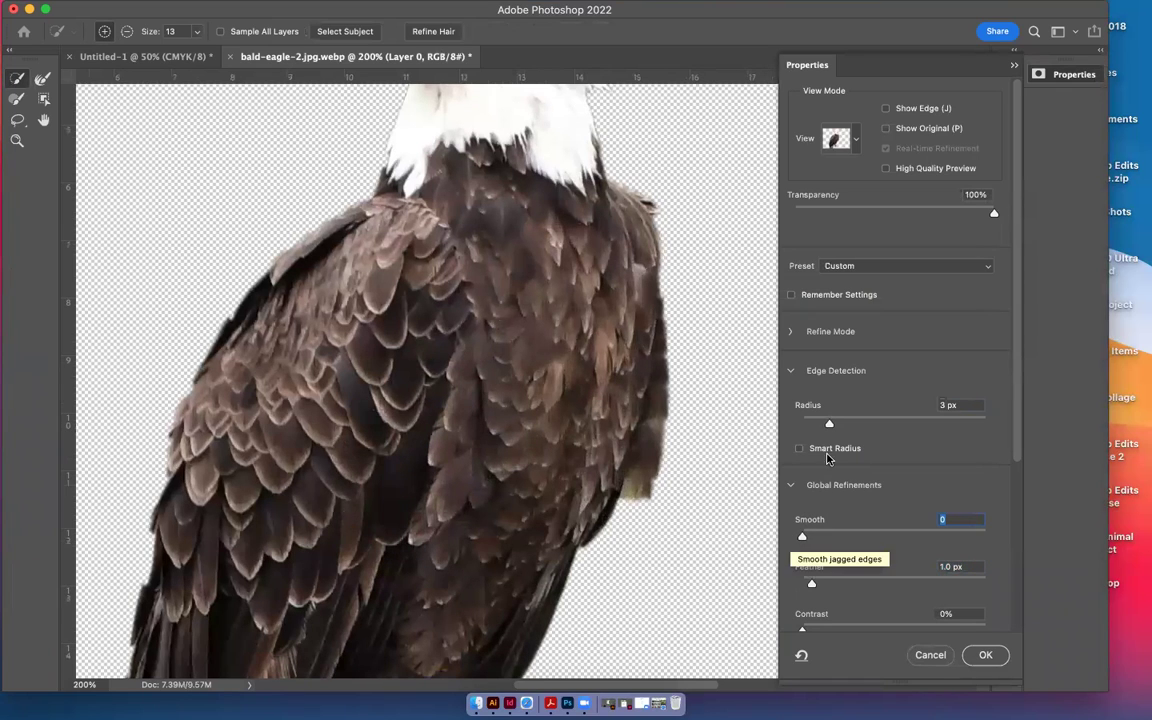
{"action": "left_click_drag", "start_coordinate": [829, 423], "coordinate": [822, 420]}
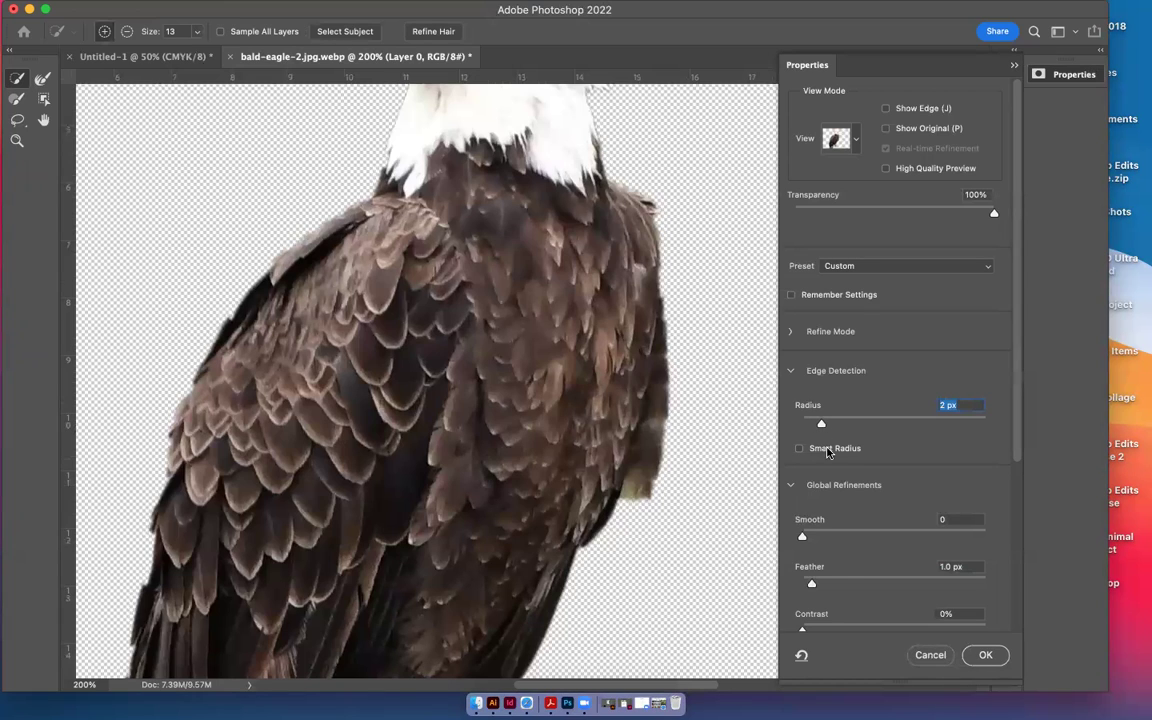
{"action": "left_click_drag", "start_coordinate": [812, 587], "coordinate": [784, 589]}
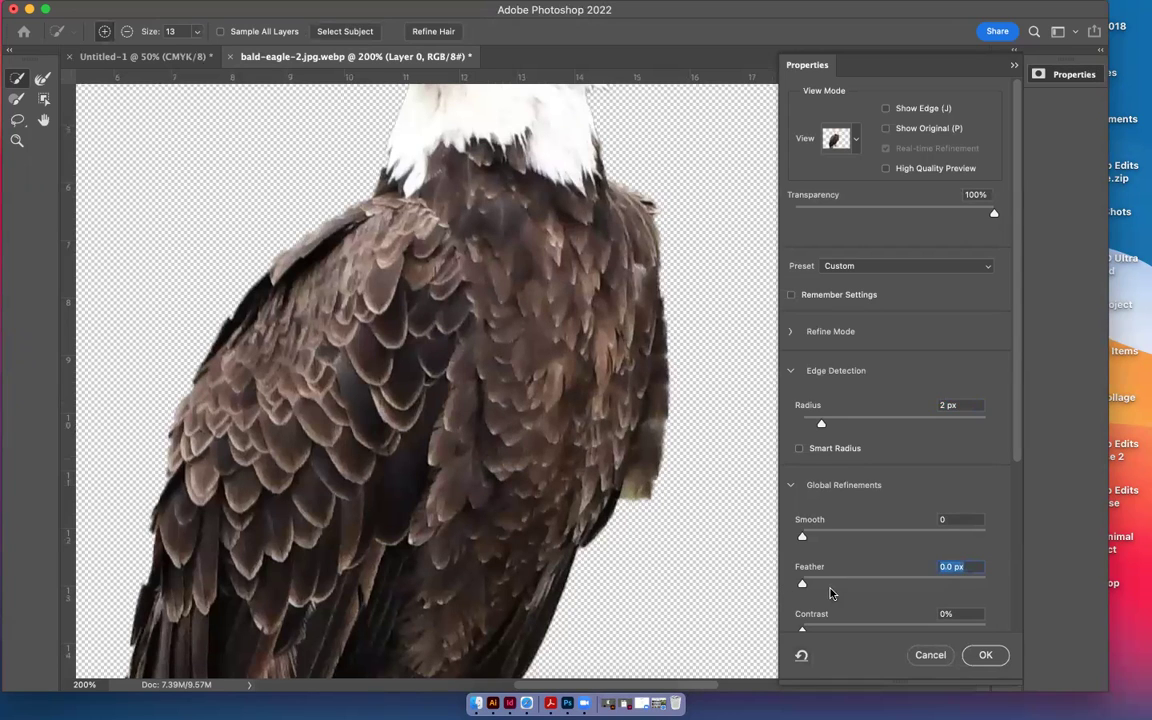
Set Contrast 4%, Smooth 4, Feather 0.6 px and Shift Edge -10%
{"action": "scroll", "coordinate": [830, 593], "scroll_direction": "down", "scroll_amount": 4}
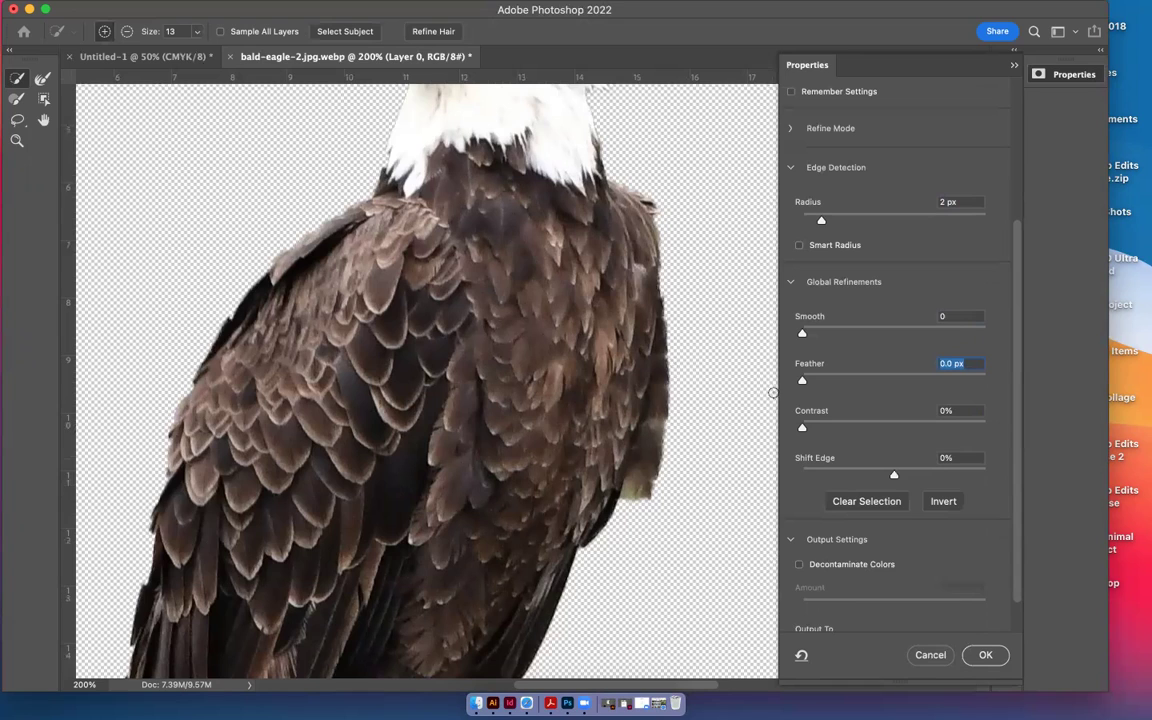
{"action": "left_click_drag", "start_coordinate": [802, 427], "coordinate": [810, 427]}
{"action": "left_click_drag", "start_coordinate": [806, 378], "coordinate": [810, 377]}
{"action": "left_click_drag", "start_coordinate": [806, 333], "coordinate": [810, 333]}
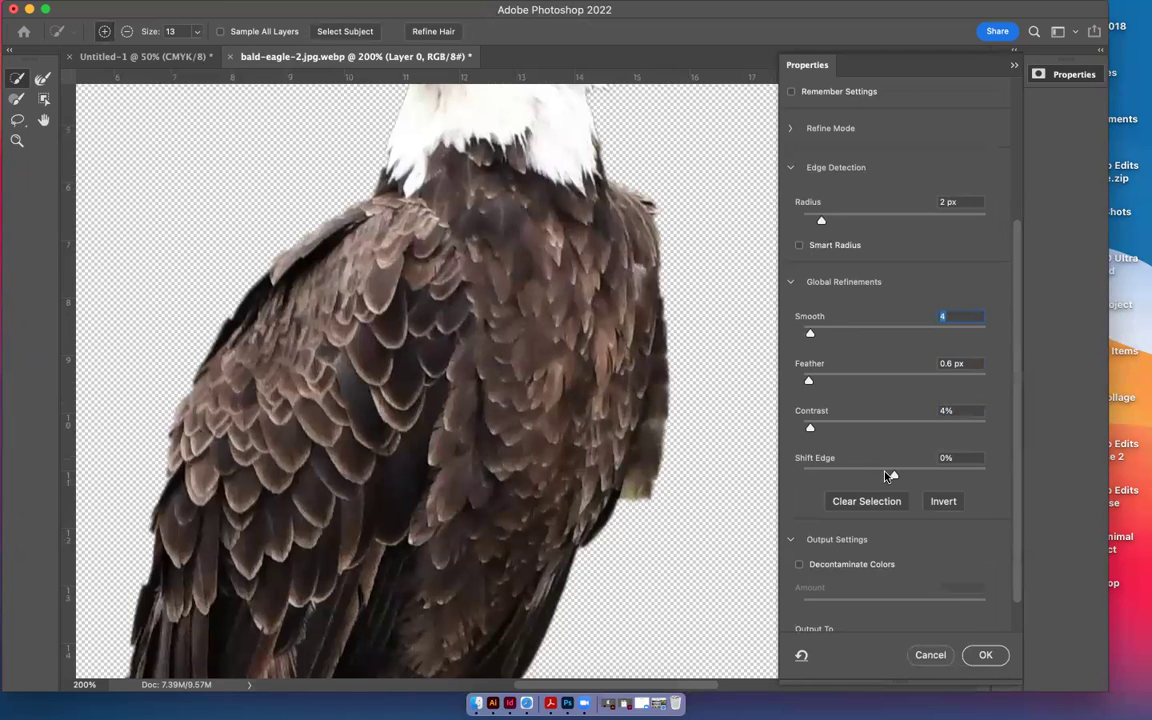
{"action": "left_click_drag", "start_coordinate": [886, 475], "coordinate": [884, 475]}
{"action": "scroll", "coordinate": [631, 556], "scroll_direction": "down", "scroll_amount": 6}
{"action": "scroll", "coordinate": [631, 556], "scroll_direction": "down", "scroll_amount": 5}
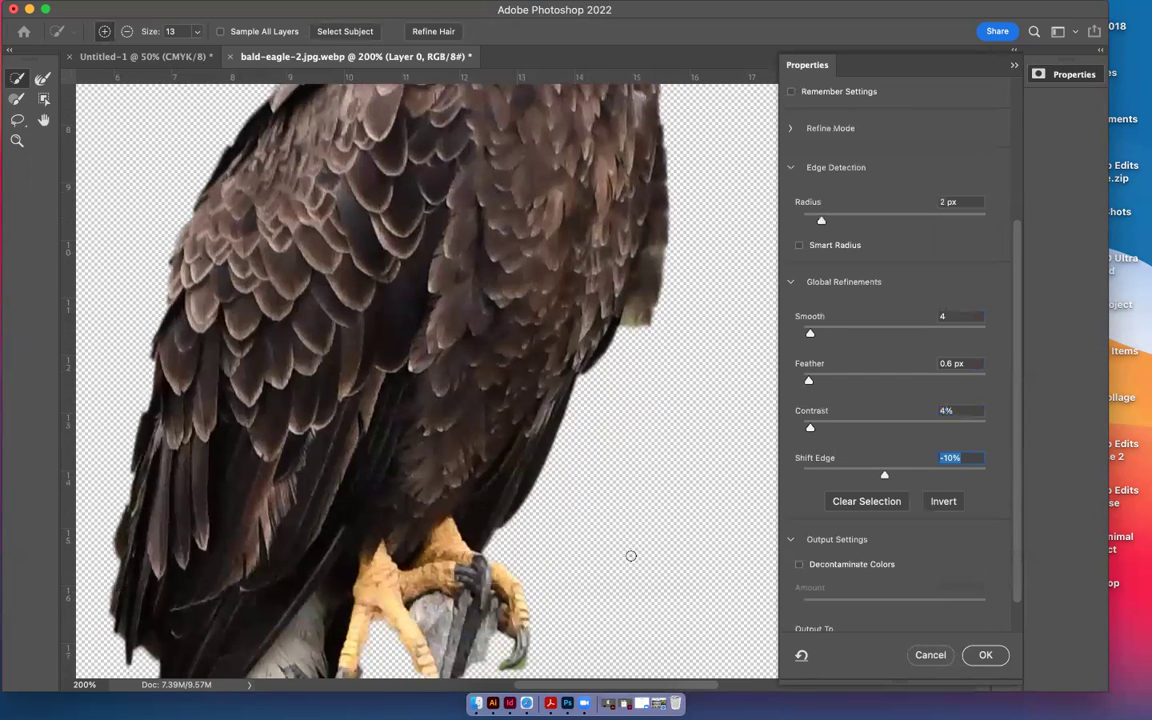
{"action": "scroll", "coordinate": [631, 556], "scroll_direction": "down", "scroll_amount": 10}
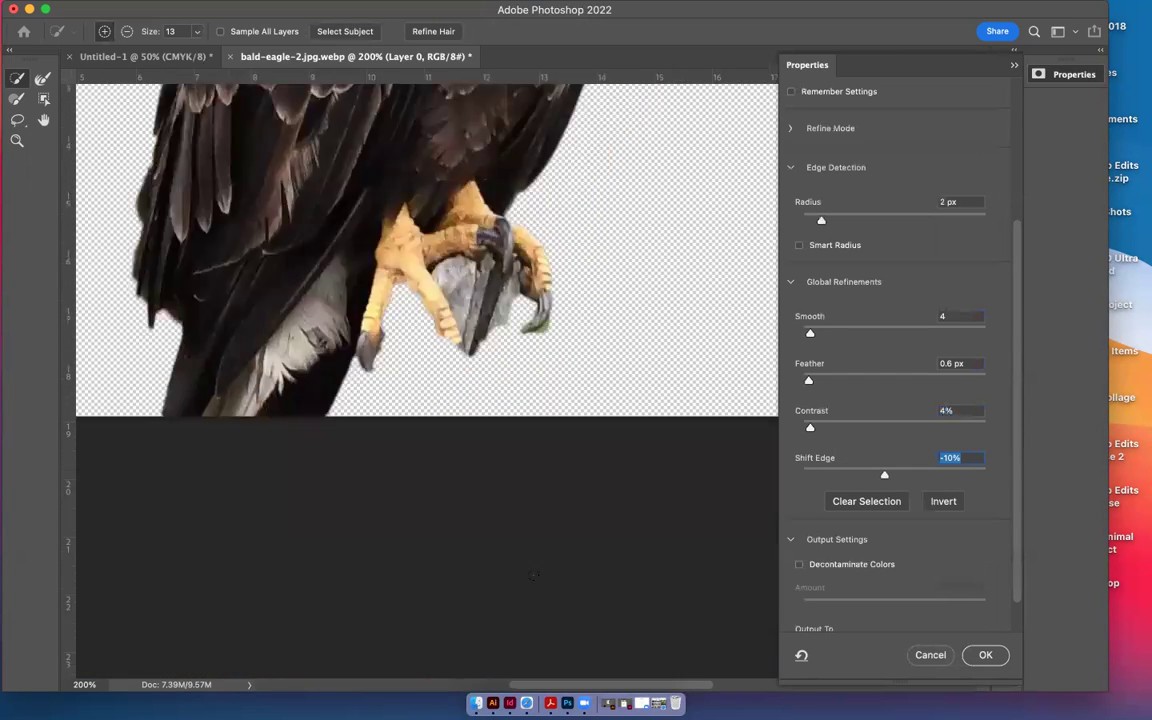
{"action": "scroll", "coordinate": [538, 567], "scroll_direction": "up", "scroll_amount": 2}
{"action": "scroll", "coordinate": [538, 567], "scroll_direction": "up", "scroll_amount": 8}
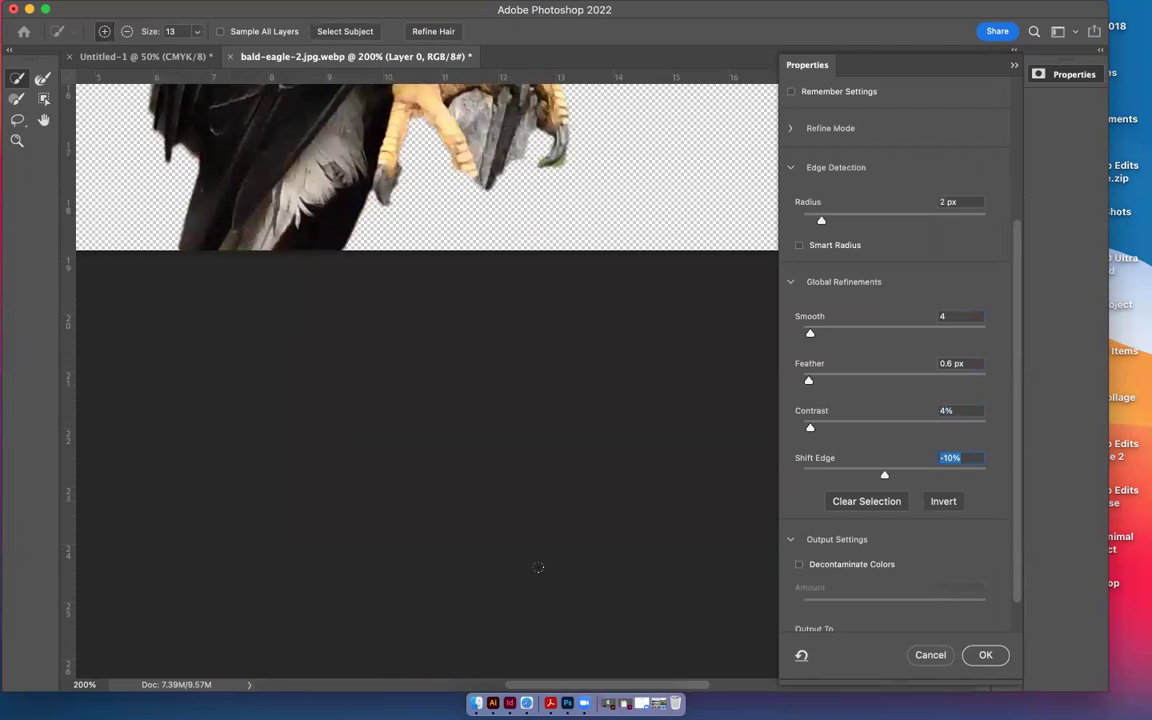
{"action": "scroll", "coordinate": [538, 567], "scroll_direction": "up", "scroll_amount": 20}
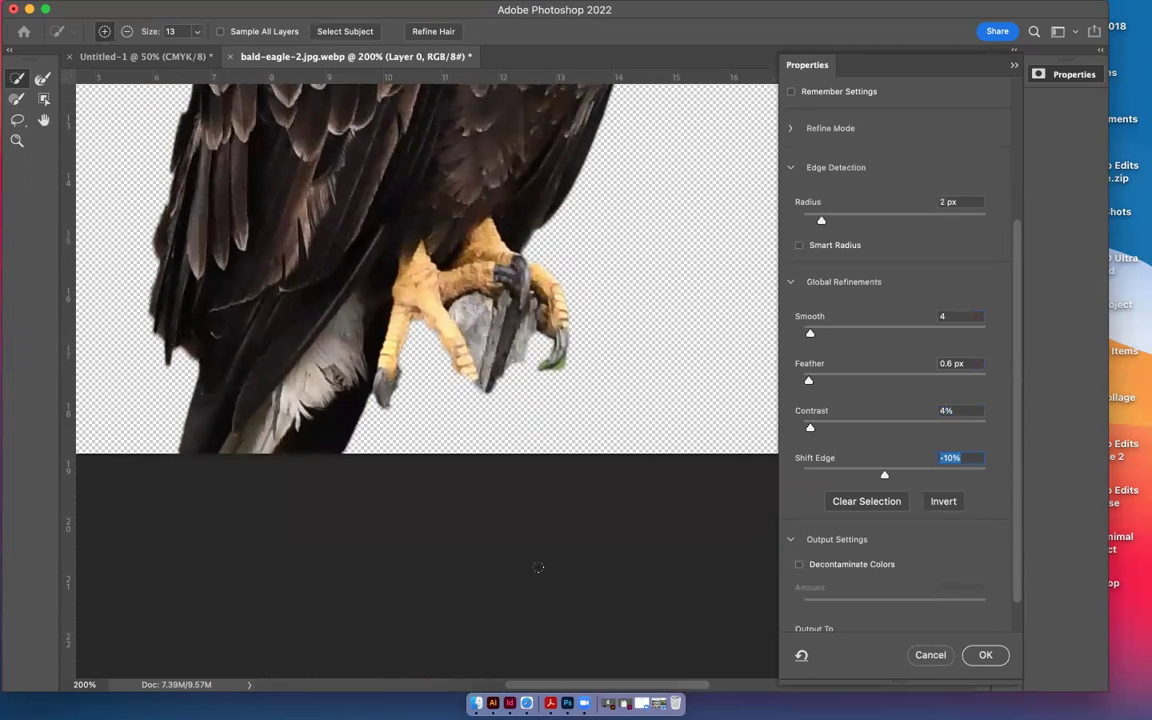
{"action": "scroll", "coordinate": [541, 557], "scroll_direction": "down", "scroll_amount": 15}
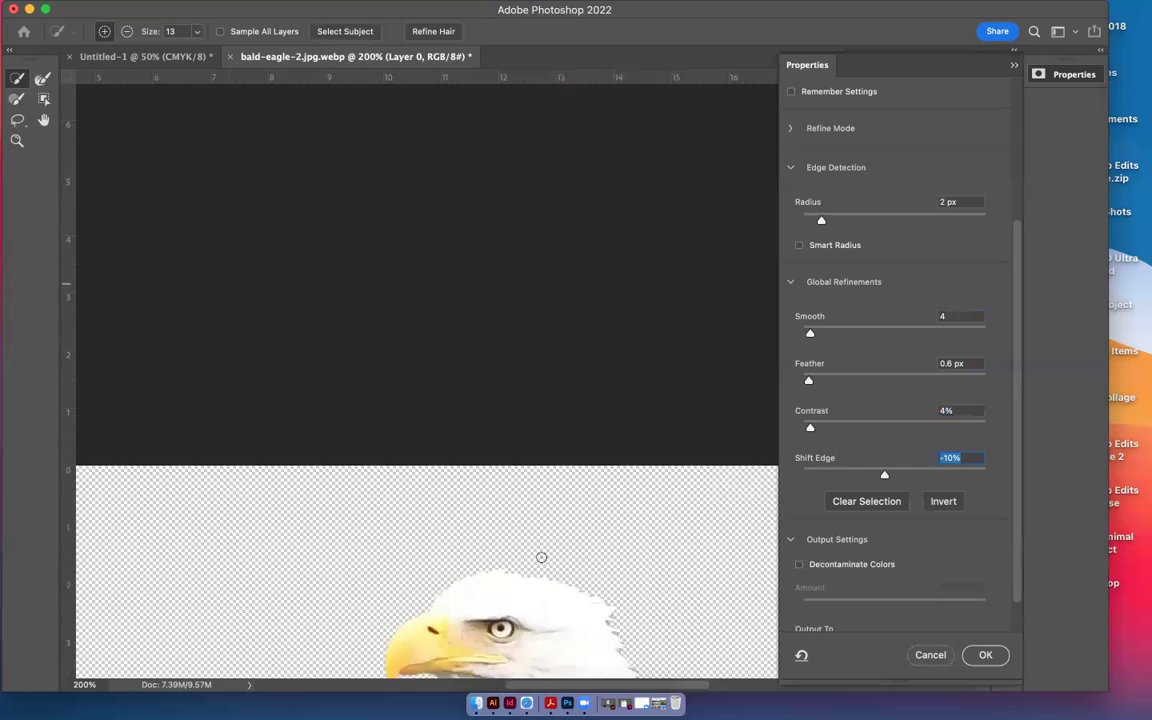
{"action": "scroll", "coordinate": [541, 557], "scroll_direction": "down", "scroll_amount": 16}
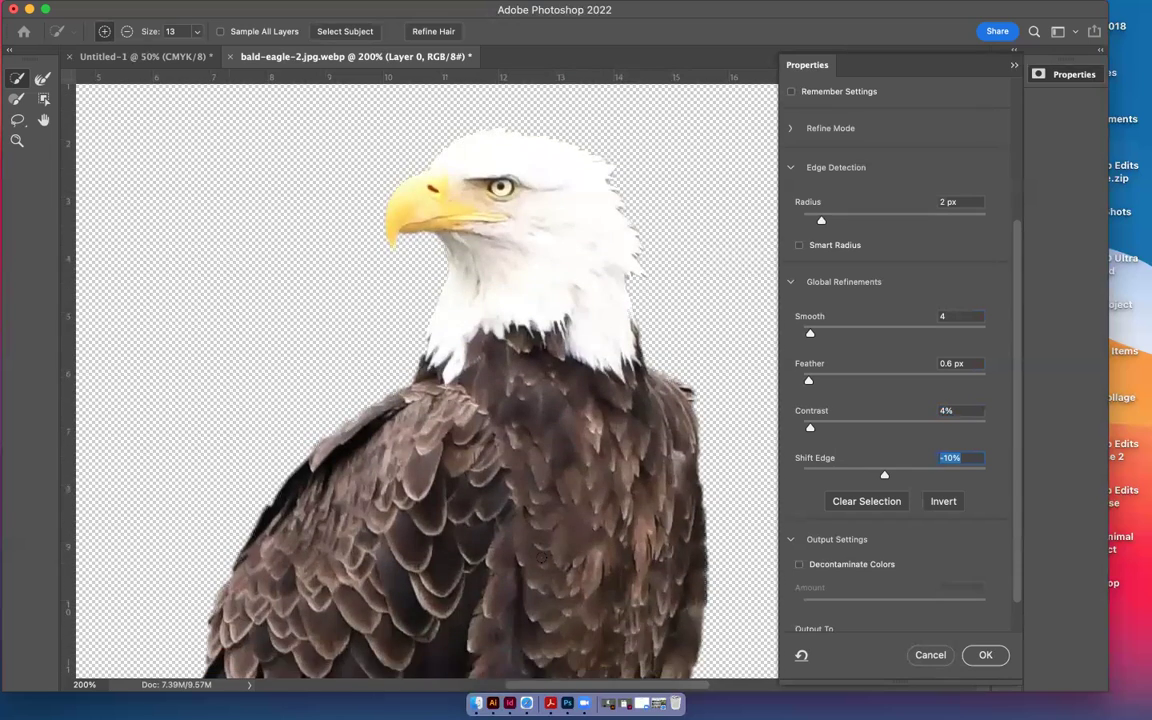
{"action": "scroll", "coordinate": [540, 557], "scroll_direction": "down", "scroll_amount": 4}
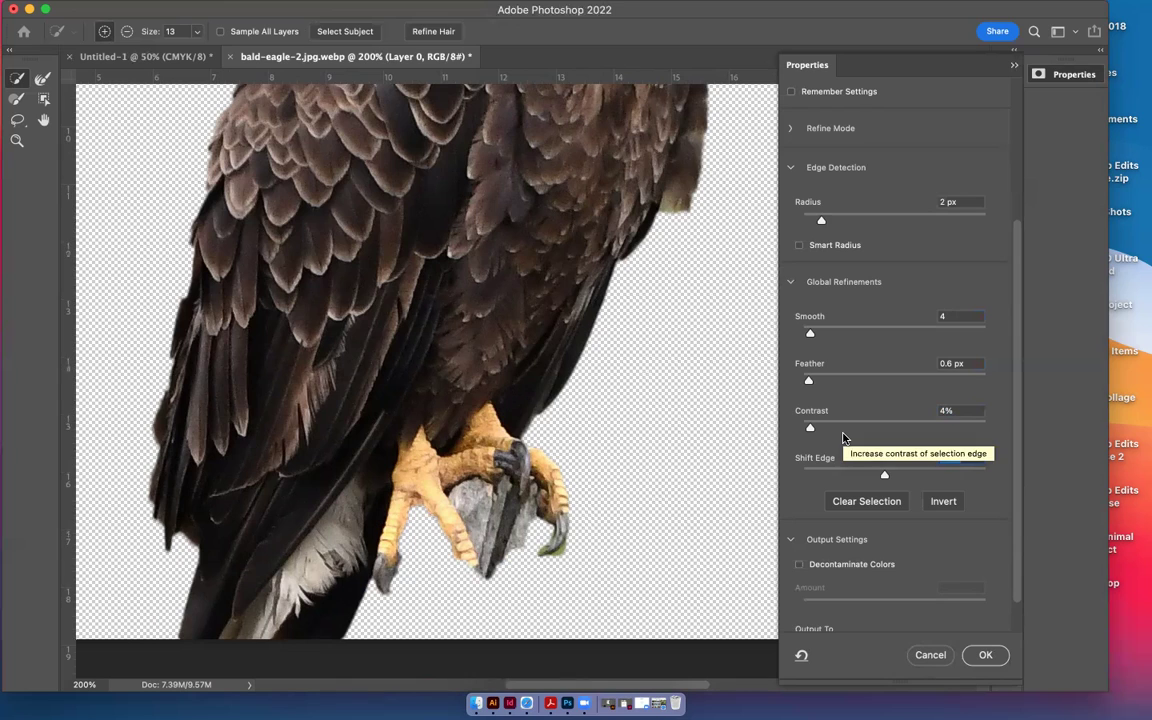
Raise Smooth to 9 and Radius to 4 px, and set Shift Edge to -30%
{"action": "left_click", "coordinate": [817, 331]}
{"action": "left_click_drag", "start_coordinate": [822, 222], "coordinate": [828, 218]}
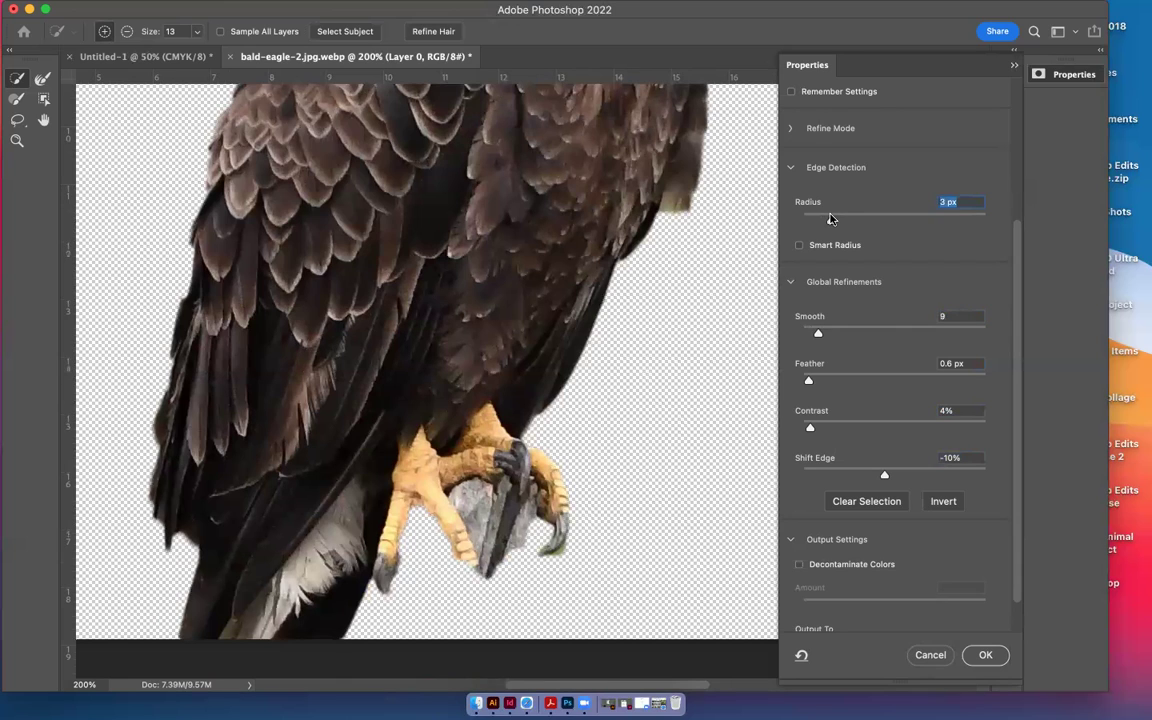
{"action": "left_click", "coordinate": [838, 219]}
{"action": "left_click", "coordinate": [866, 471]}
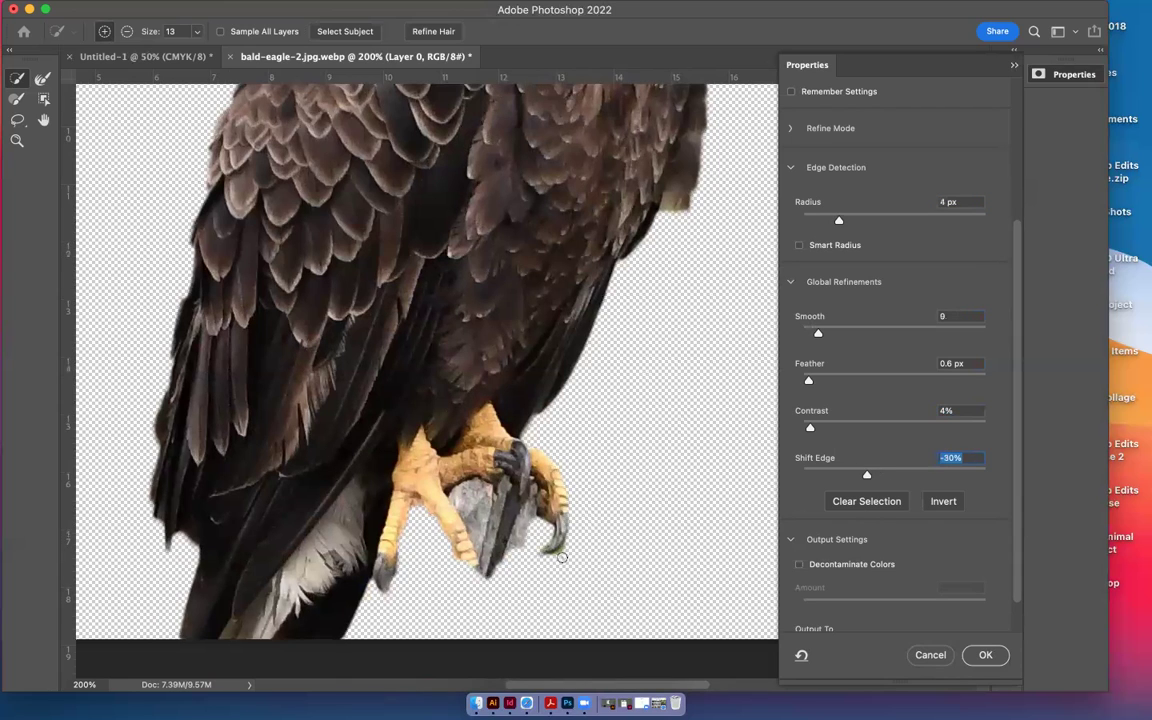
Output the refined eagle as a New Layer with Layer Mask and apply it
{"action": "scroll", "coordinate": [562, 556], "scroll_direction": "up", "scroll_amount": 10}
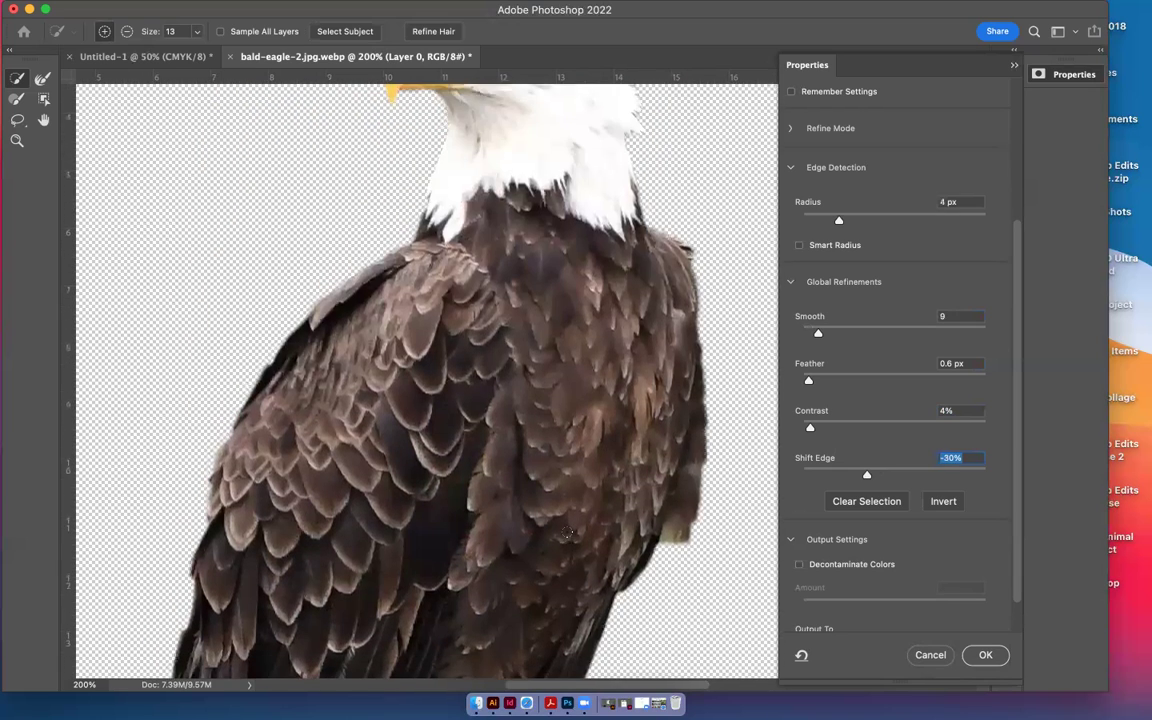
{"action": "scroll", "coordinate": [566, 535], "scroll_direction": "up", "scroll_amount": 3}
{"action": "scroll", "coordinate": [566, 533], "scroll_direction": "down", "scroll_amount": 4}
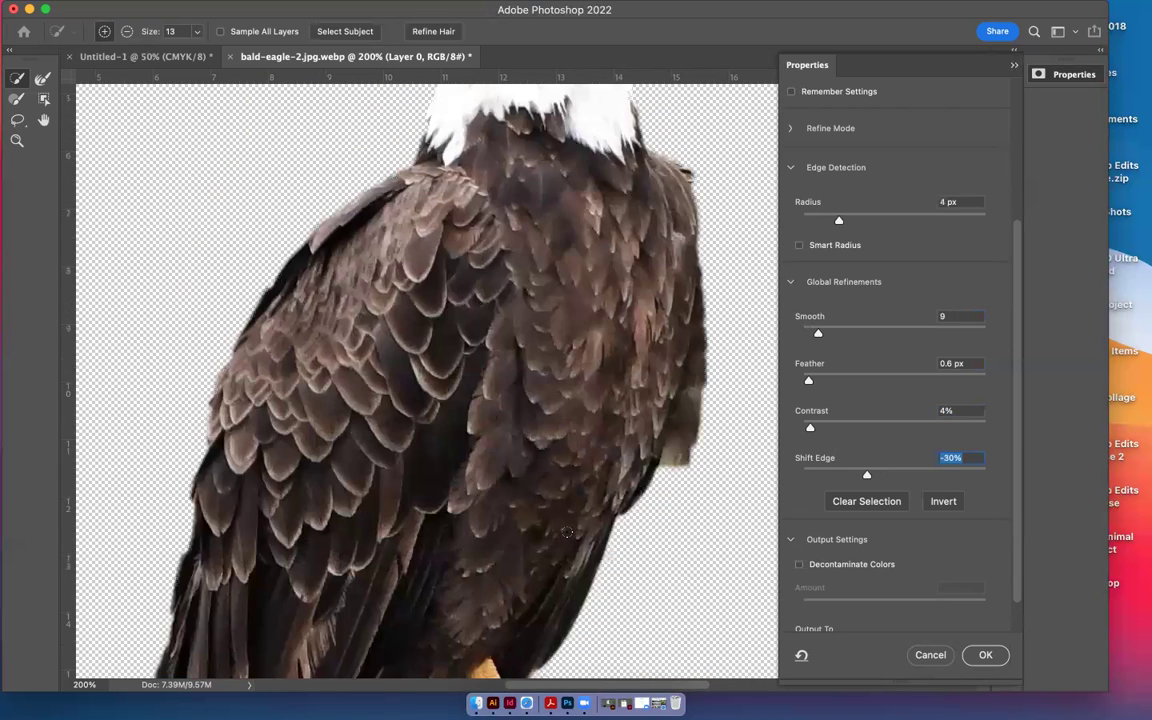
{"action": "scroll", "coordinate": [882, 568], "scroll_direction": "down", "scroll_amount": 2}
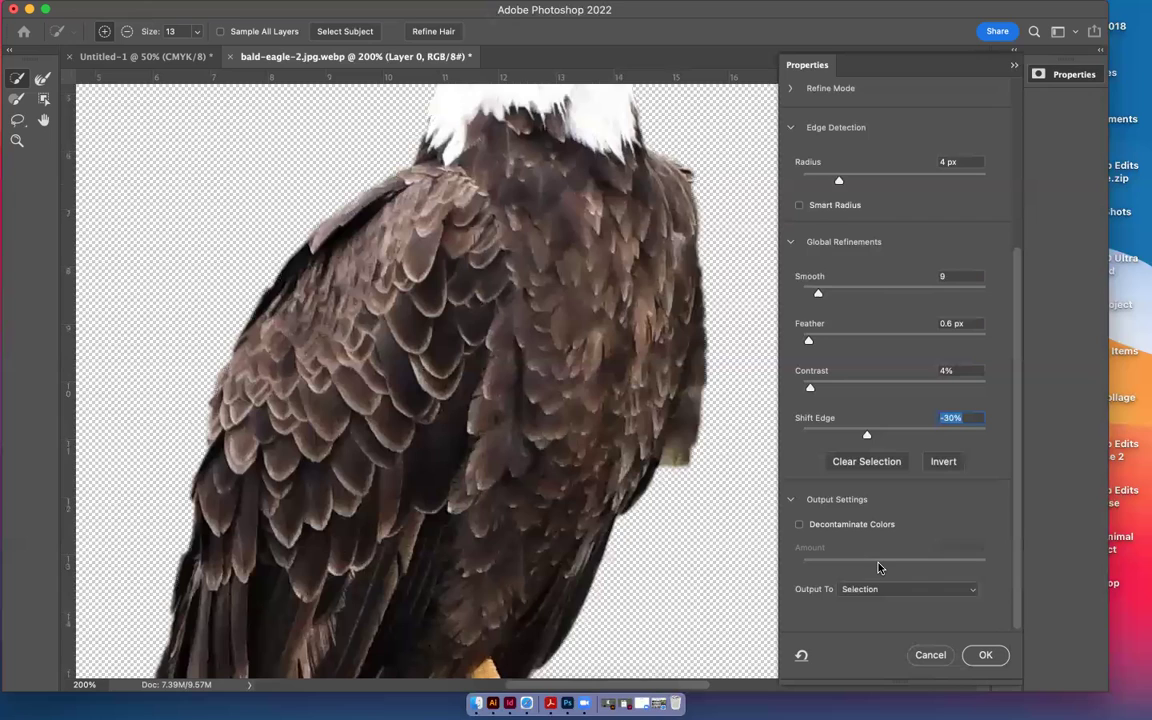
{"action": "left_click", "coordinate": [971, 590]}
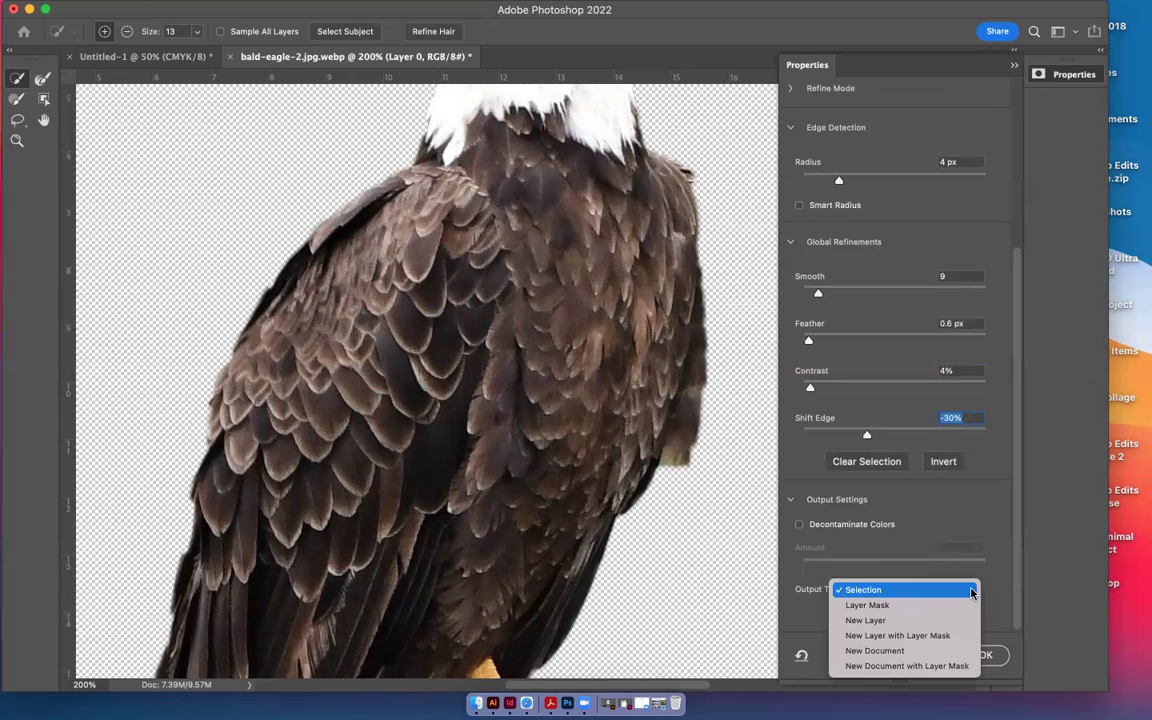
{"action": "left_click", "coordinate": [946, 635]}
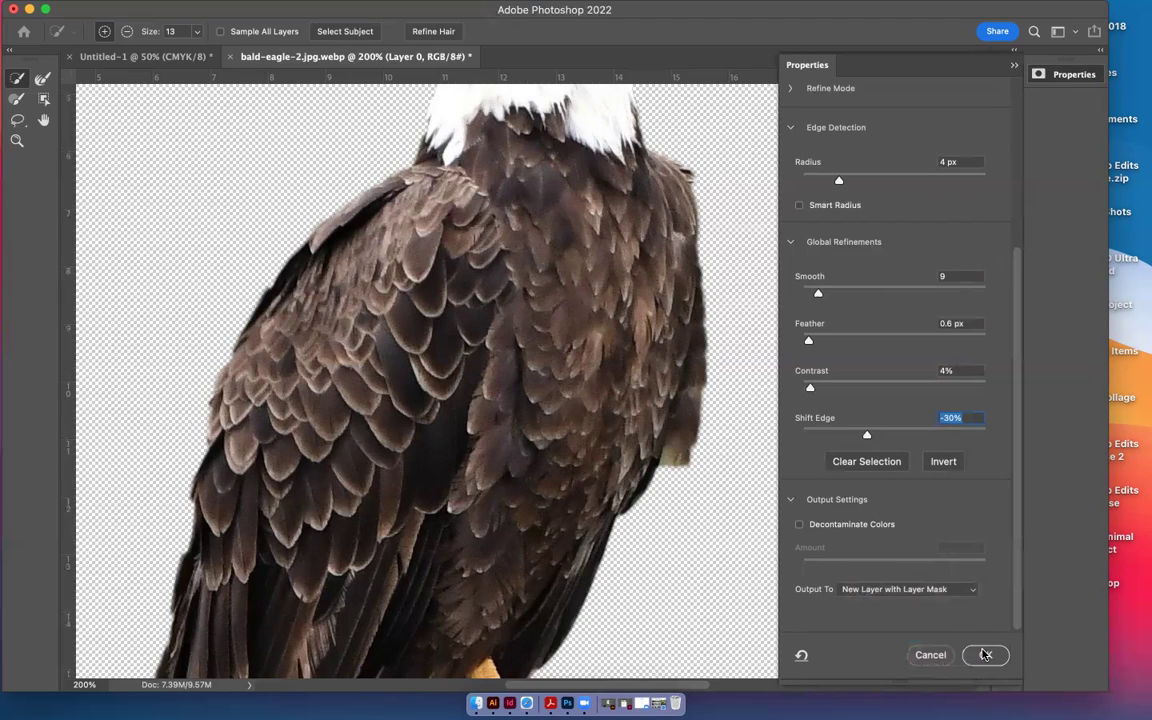
{"action": "left_click", "coordinate": [985, 655]}
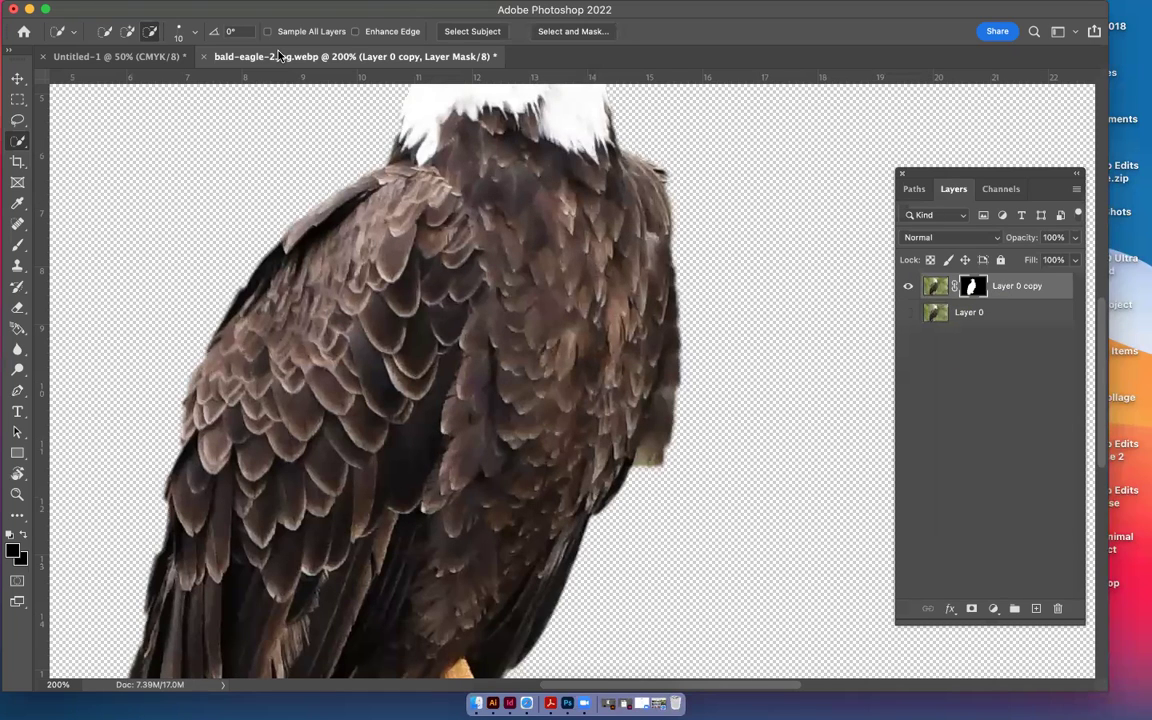
Rerun Select and Mask on the eagle, outputting a plain New Layer as Layer 0 copy 2
{"action": "left_click", "coordinate": [83, 57]}
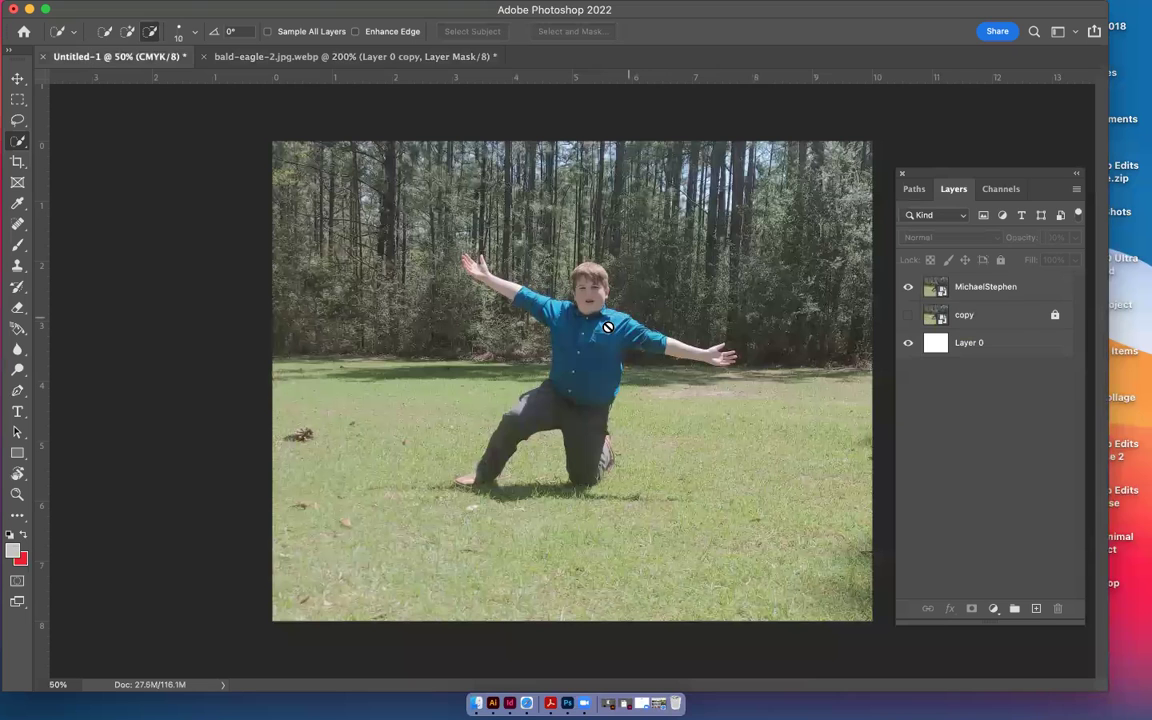
{"action": "left_click", "coordinate": [327, 57]}
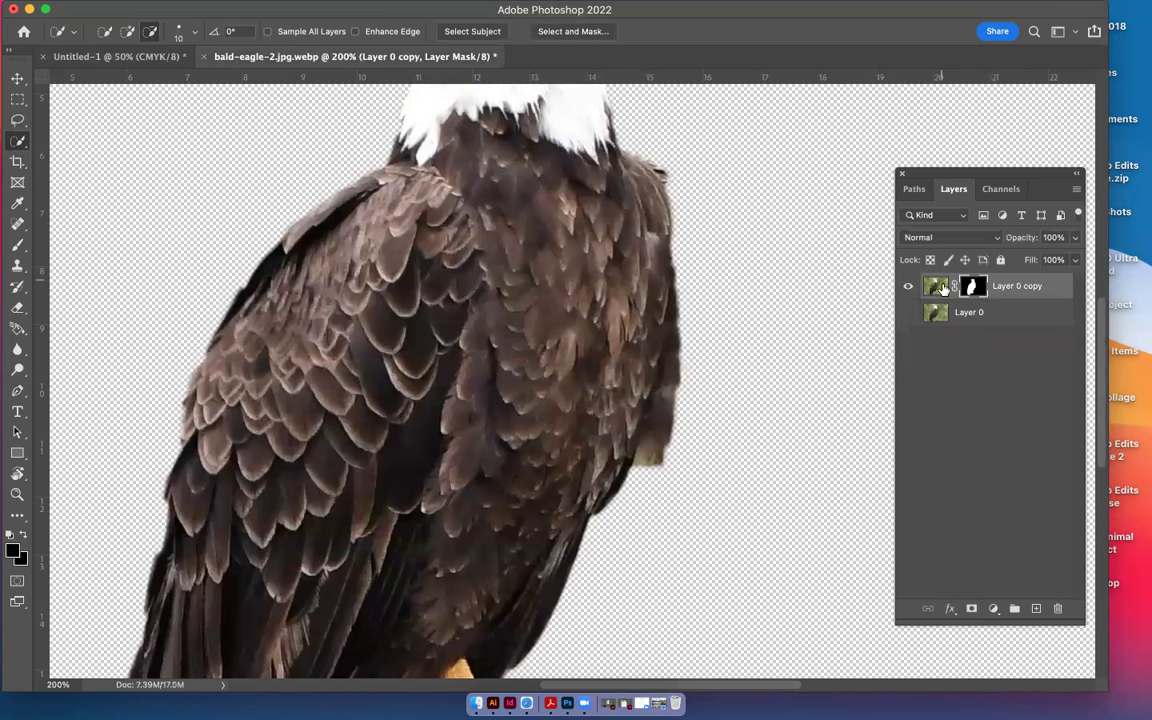
{"action": "left_click", "coordinate": [585, 32]}
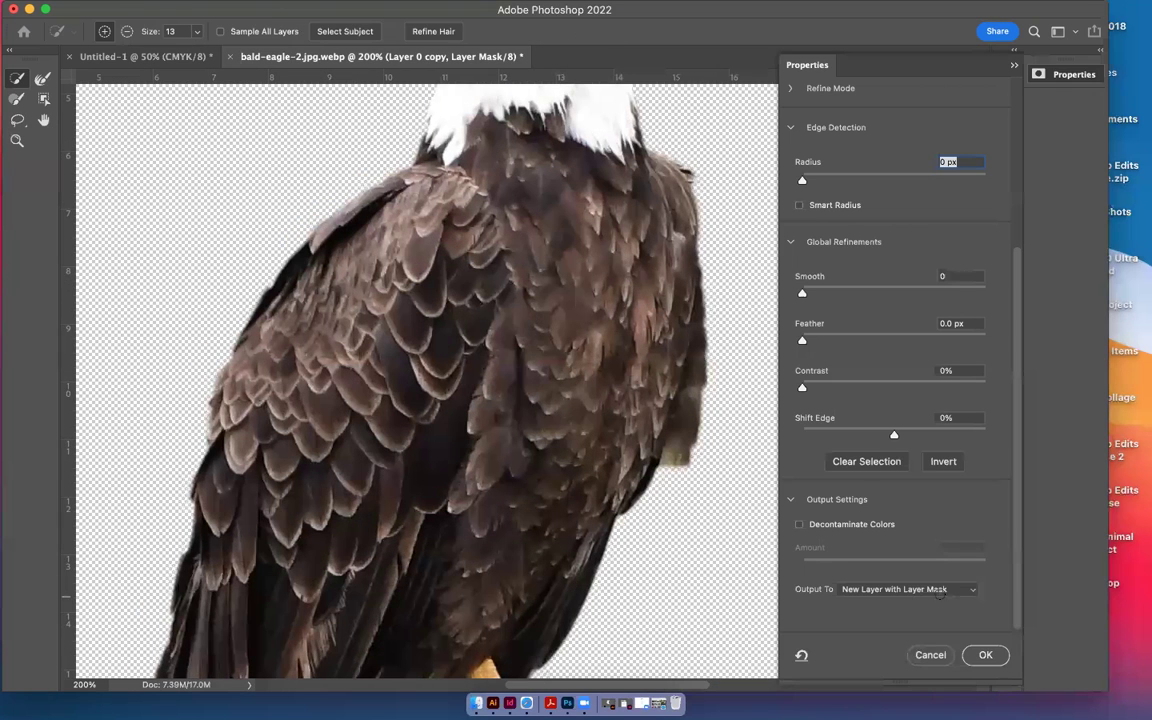
{"action": "left_click", "coordinate": [900, 589]}
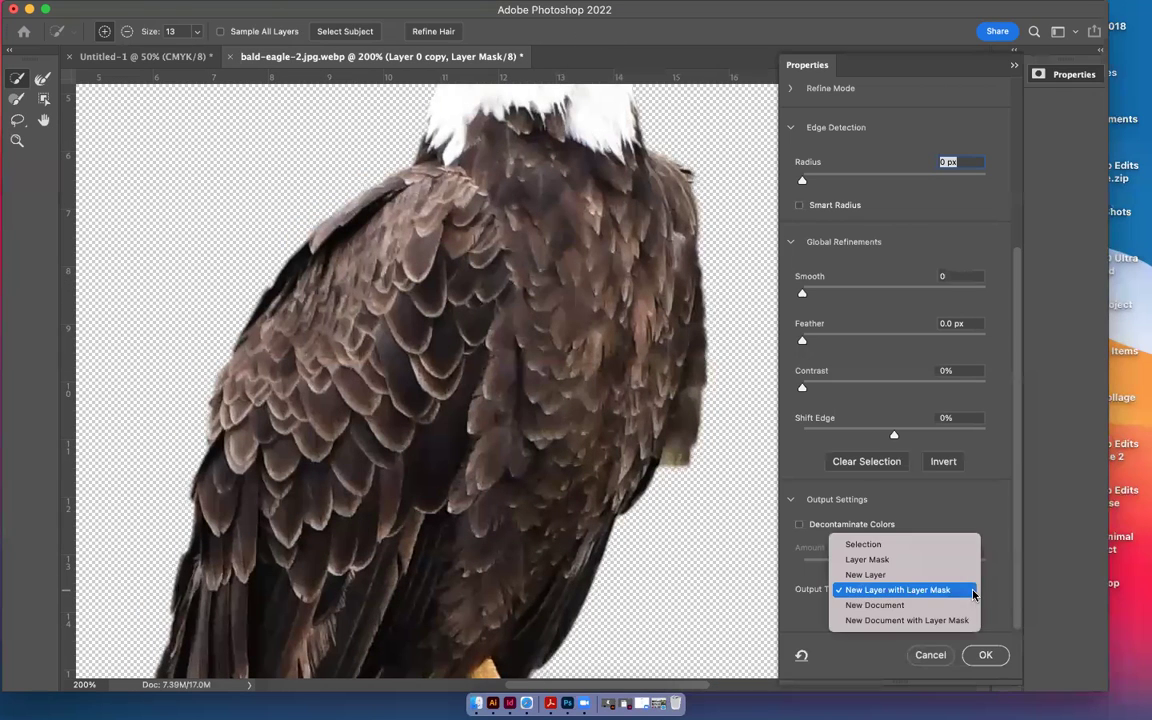
{"action": "left_click", "coordinate": [913, 576]}
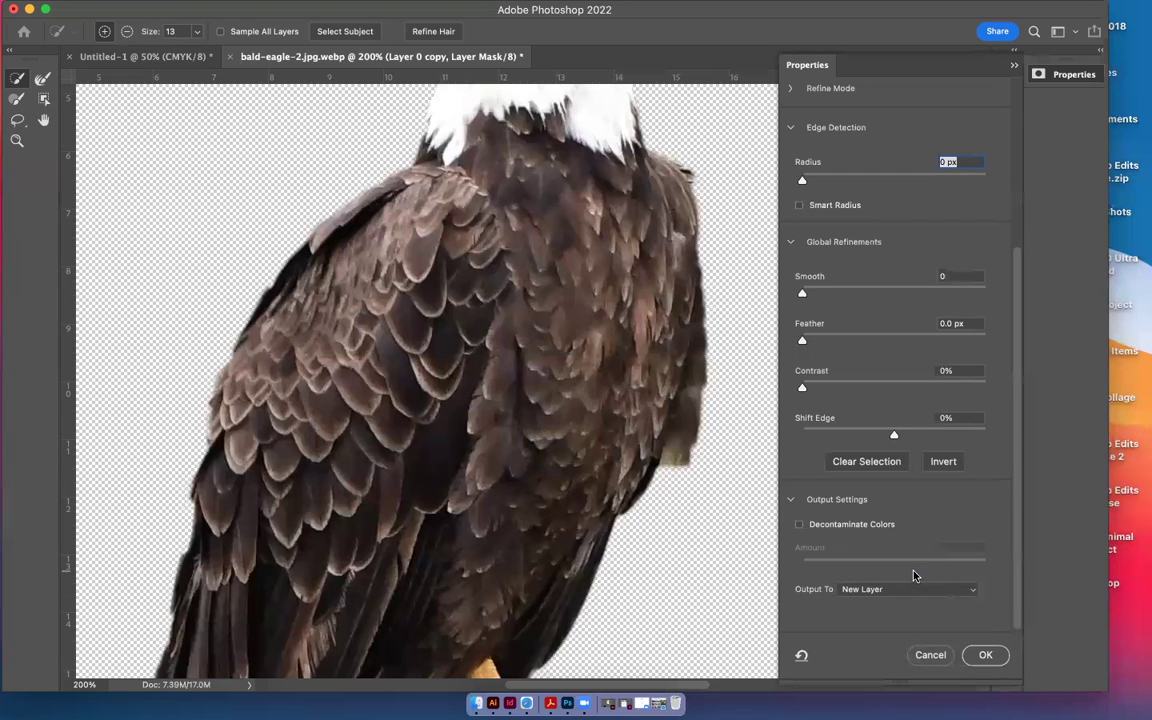
{"action": "left_click", "coordinate": [982, 655]}
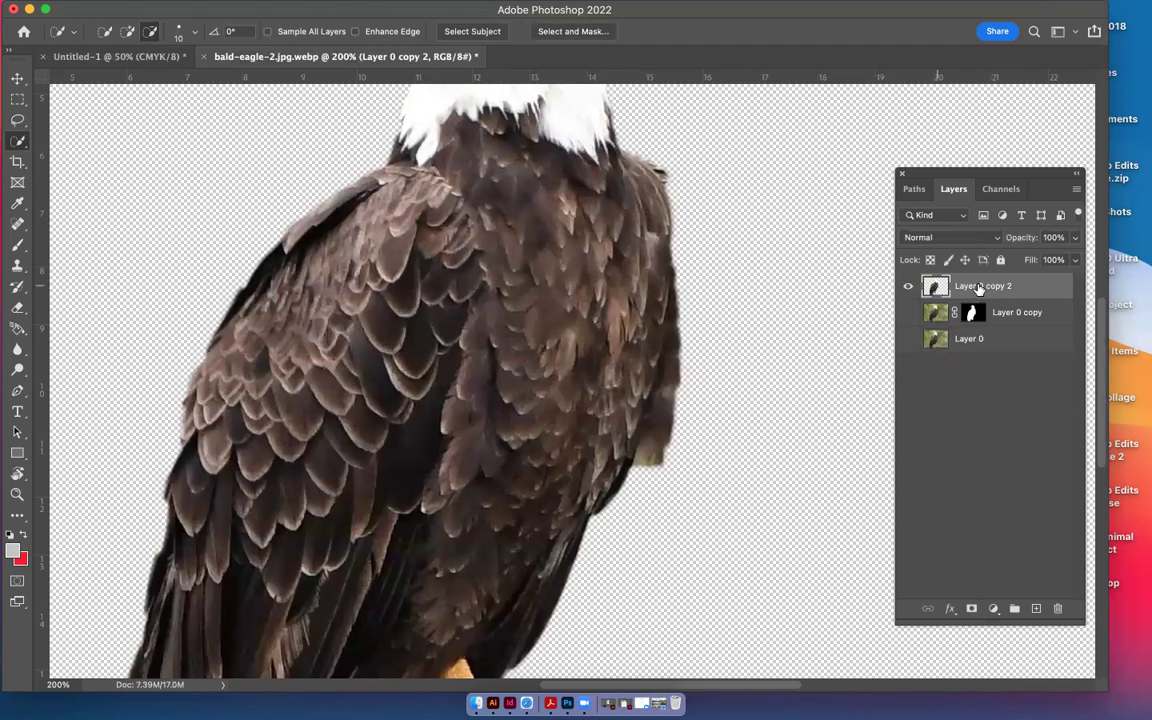
Rename the new layer 'Eagle' and drag it into the Untitled-1 composite
{"action": "double_click", "coordinate": [977, 287]}
{"action": "type", "text": "Eagle"}
{"action": "left_click", "coordinate": [993, 401]}
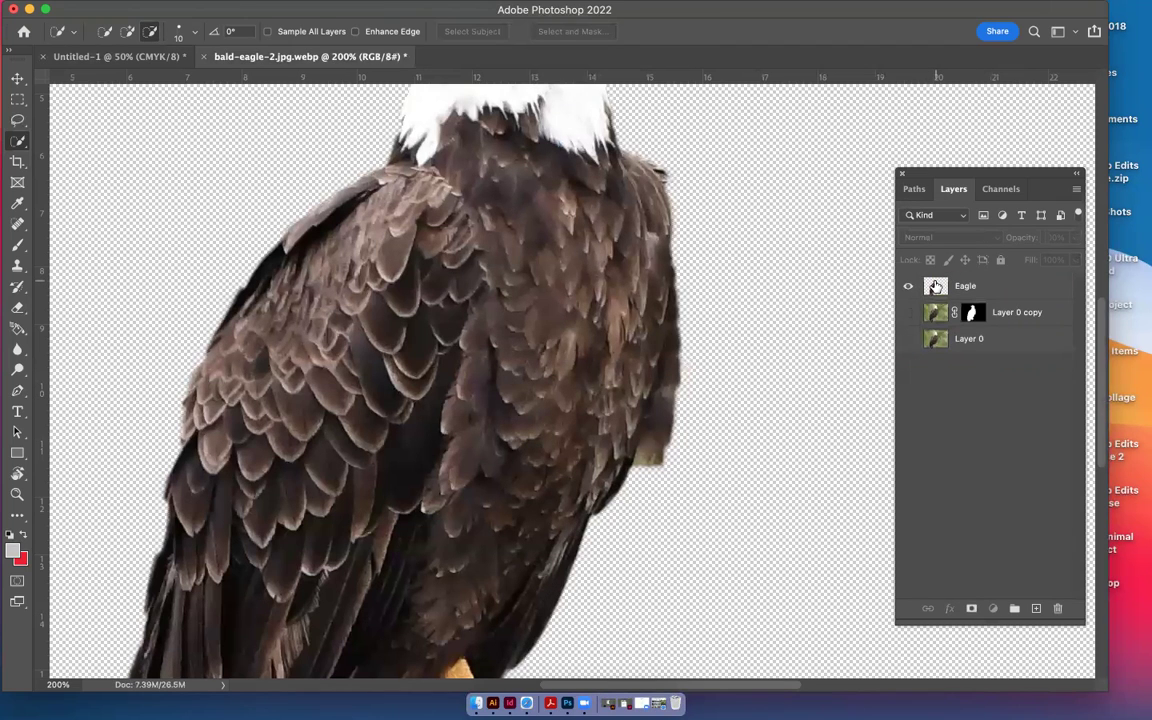
{"action": "left_click", "coordinate": [935, 287]}
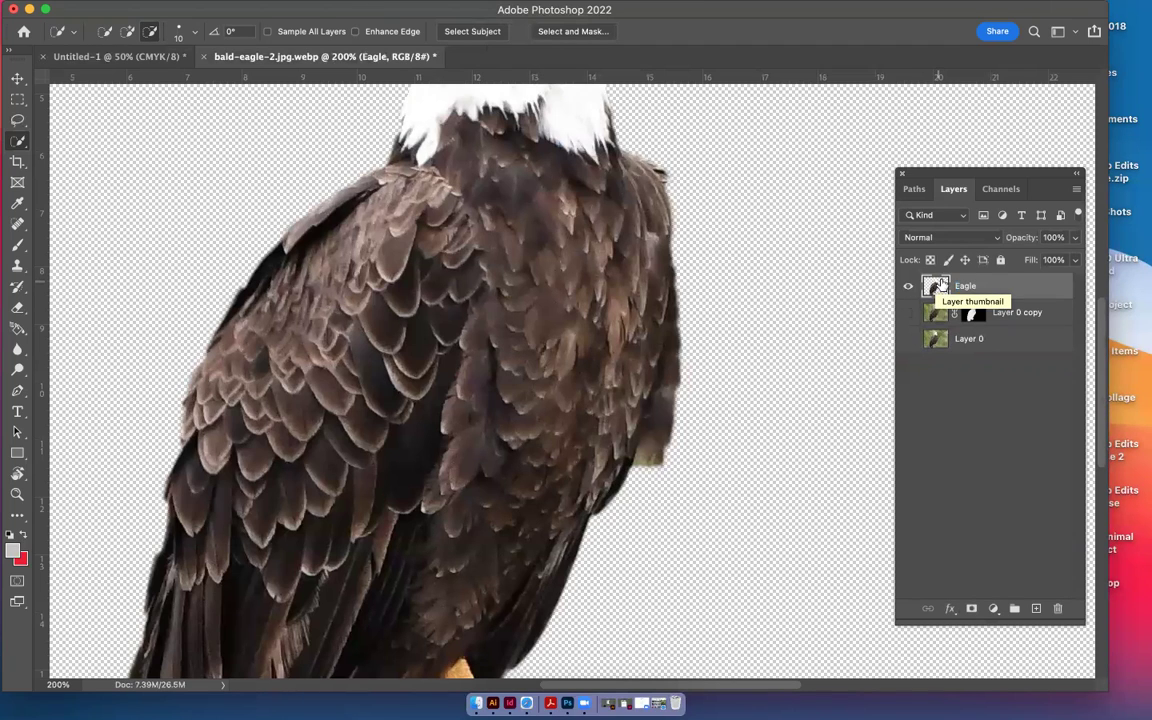
{"action": "left_click_drag", "start_coordinate": [937, 287], "coordinate": [735, 250]}
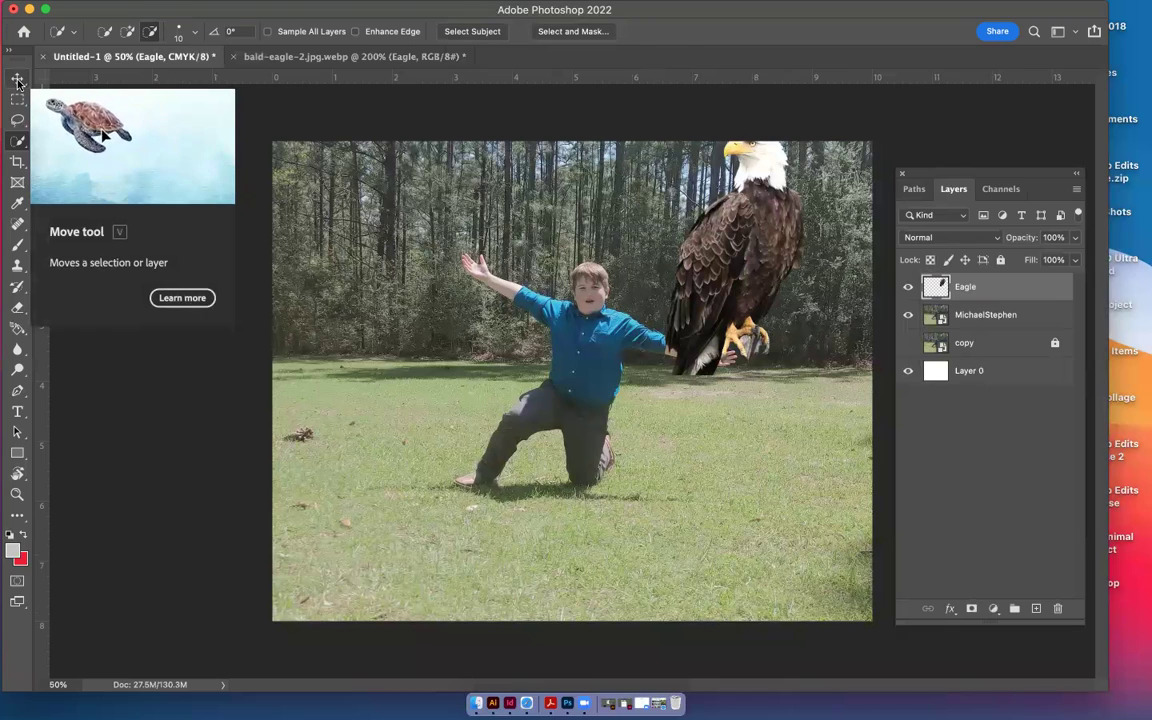
Nudge the eagle down and left with the Move tool and start a Free Transform
{"action": "left_click", "coordinate": [17, 80]}
{"action": "left_click_drag", "start_coordinate": [738, 245], "coordinate": [675, 303]}
{"action": "key", "text": "super+t"}
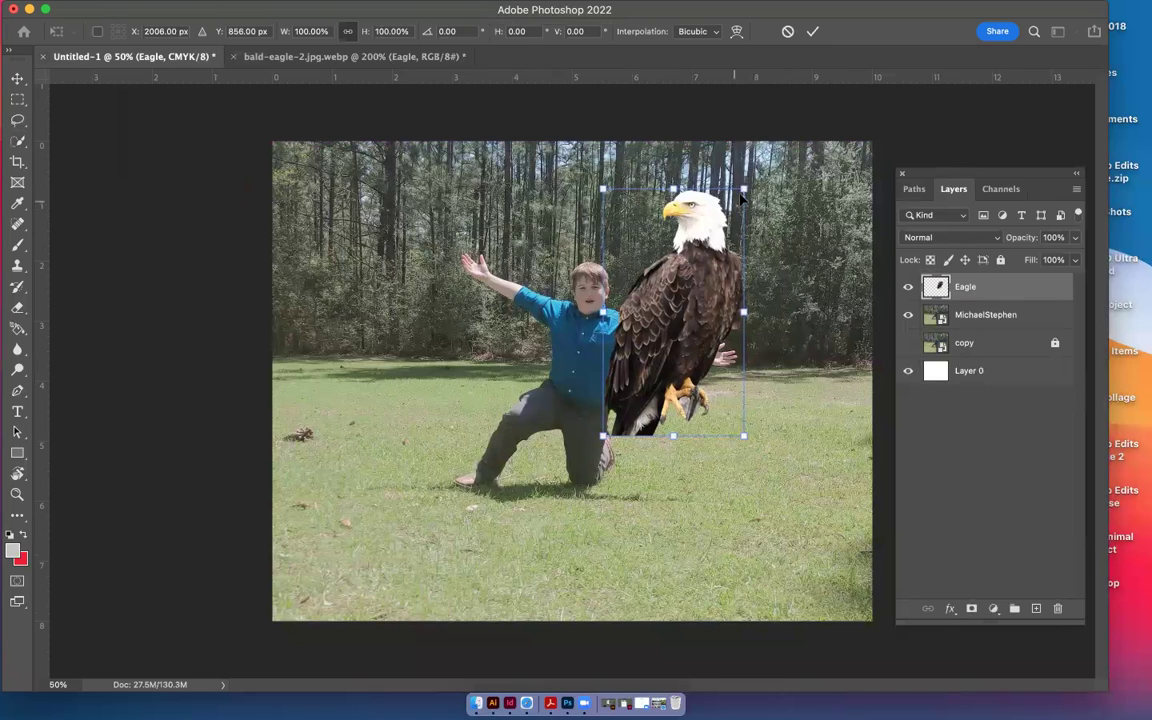
{"action": "key", "text": "Return"}
{"action": "key", "text": "super"}
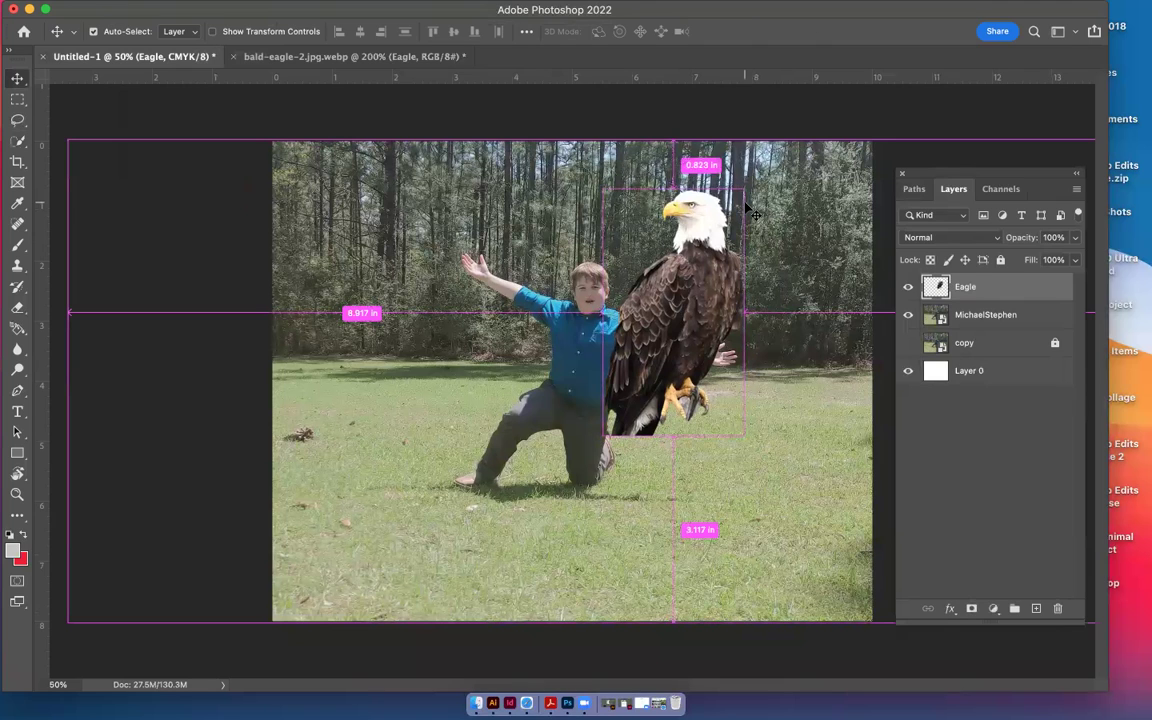
{"action": "key", "text": "super+t"}
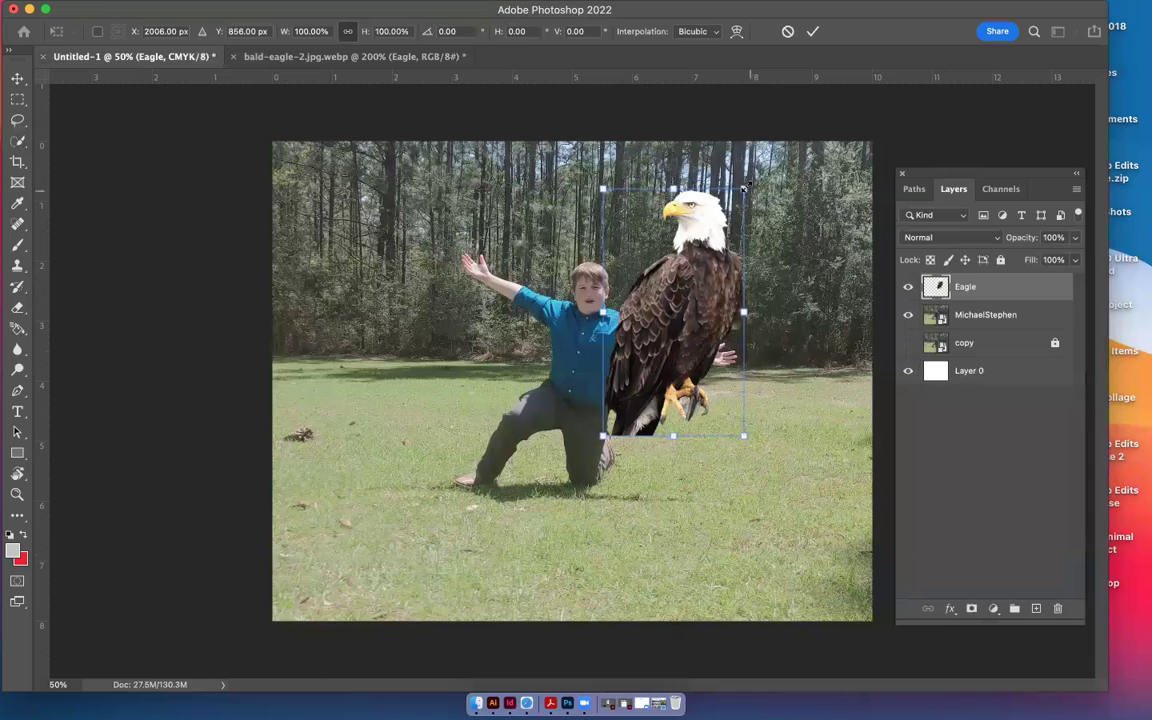
Scale the eagle to 56.84% and perch it on the boy's left arm, committing the transform
{"action": "left_click_drag", "start_coordinate": [743, 188], "coordinate": [700, 263]}
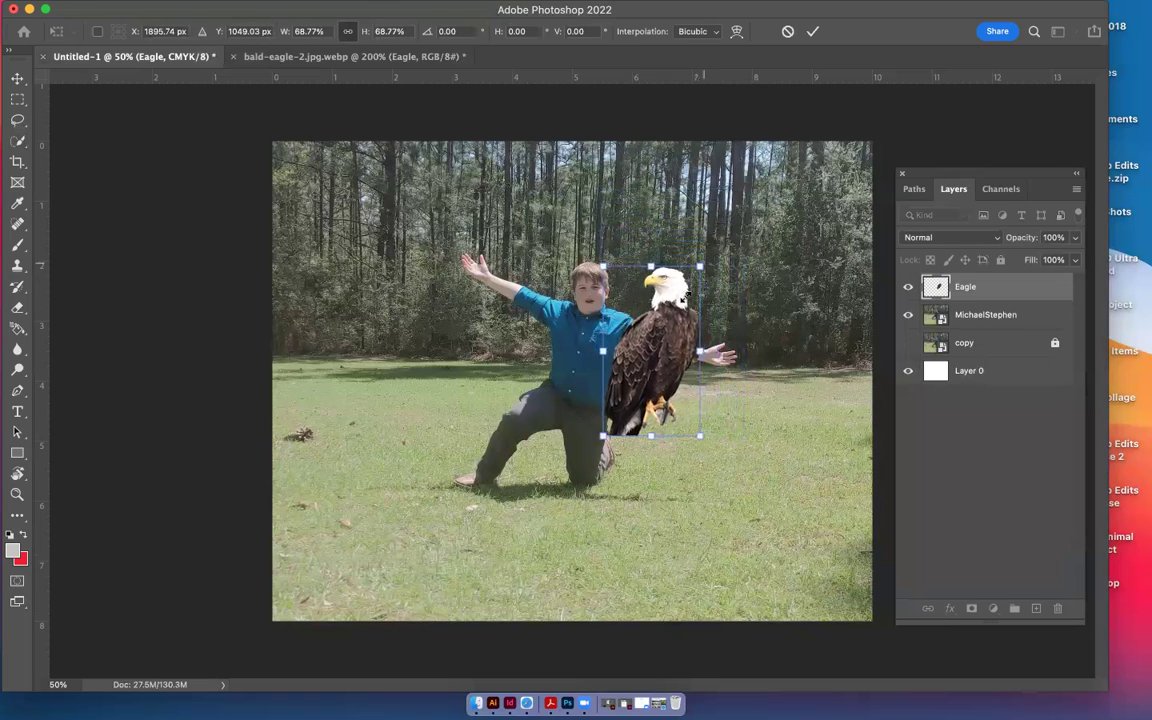
{"action": "left_click_drag", "start_coordinate": [666, 330], "coordinate": [636, 280]}
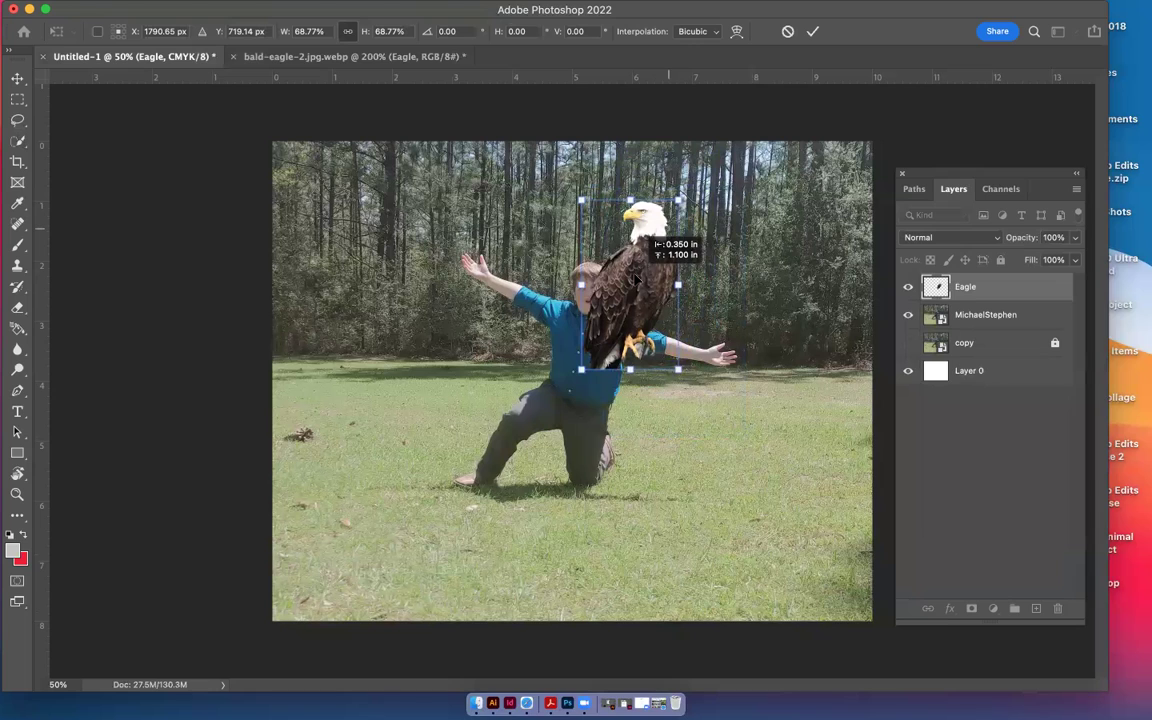
{"action": "left_click_drag", "start_coordinate": [636, 280], "coordinate": [688, 297]}
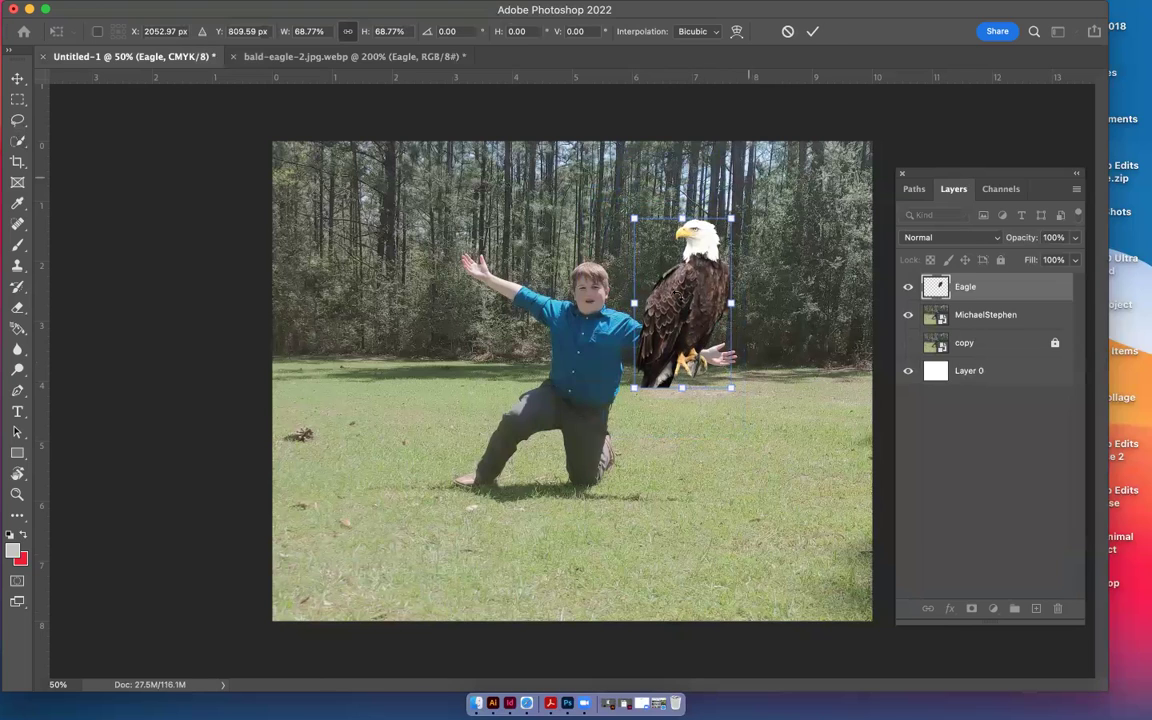
{"action": "left_click_drag", "start_coordinate": [688, 298], "coordinate": [650, 272]}
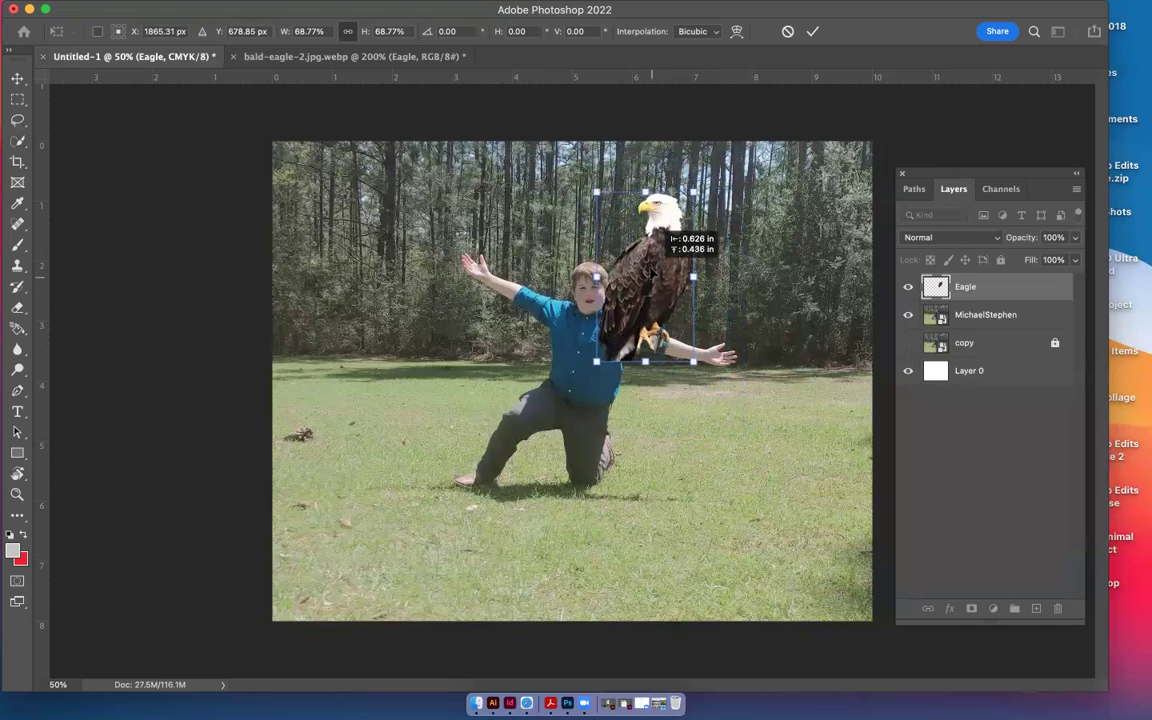
{"action": "left_click_drag", "start_coordinate": [650, 272], "coordinate": [660, 271]}
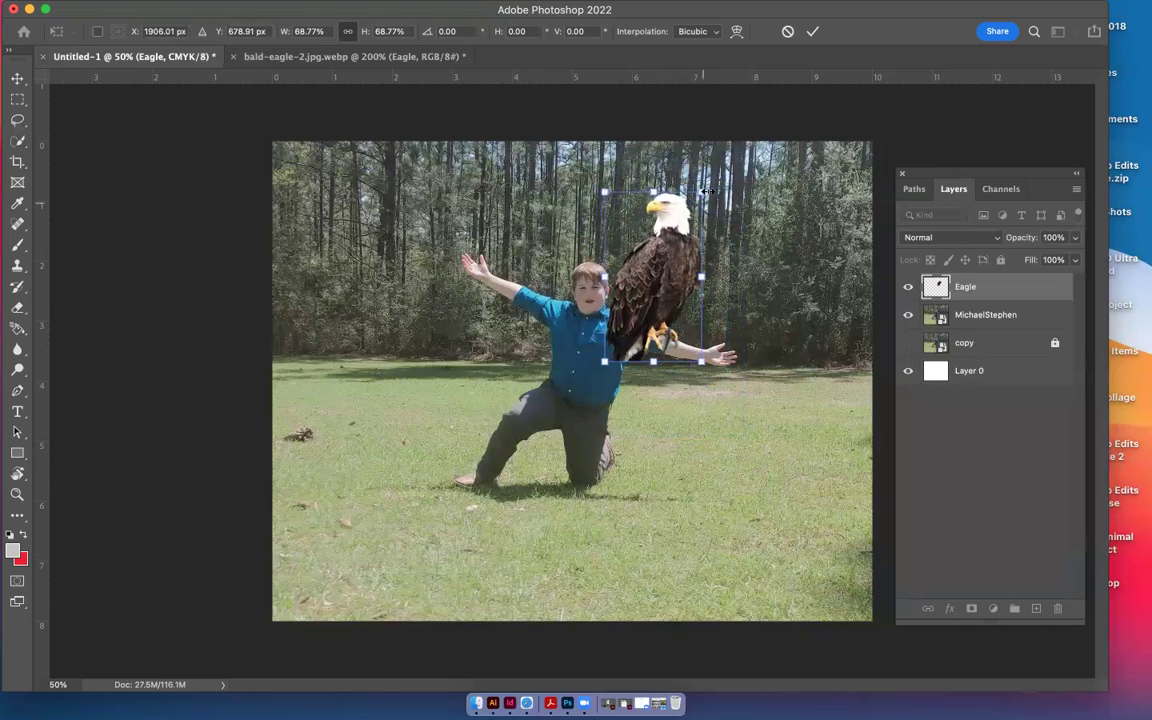
{"action": "left_click_drag", "start_coordinate": [703, 192], "coordinate": [701, 229]}
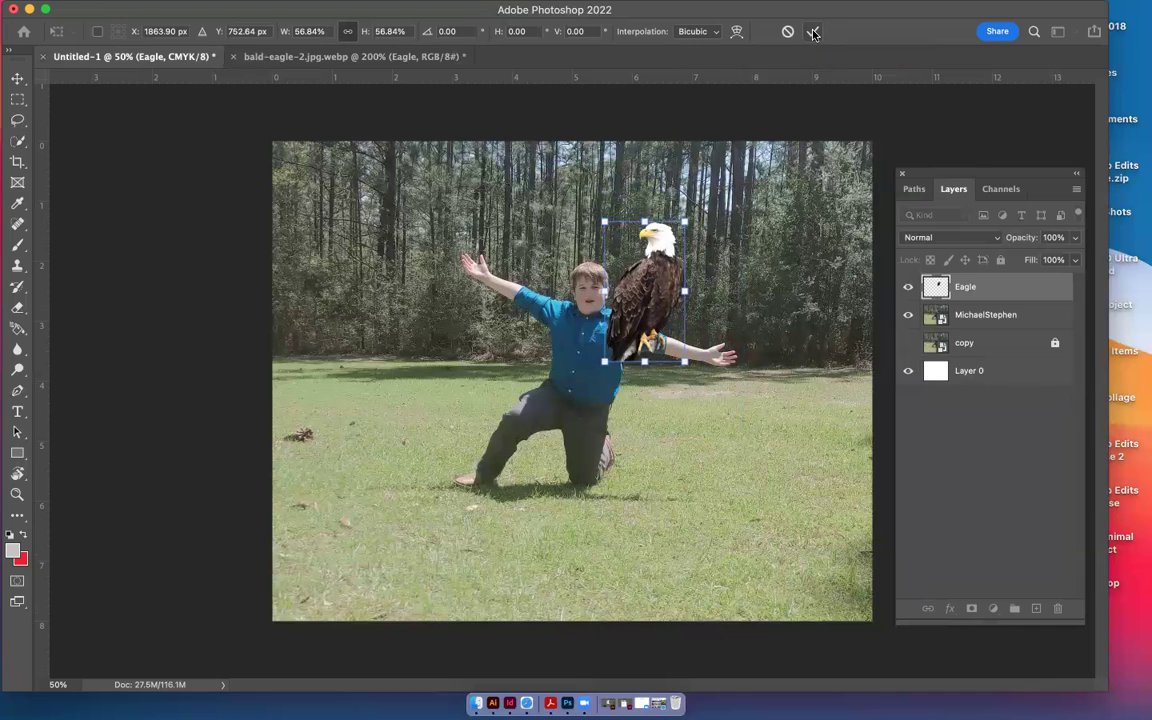
{"action": "left_click", "coordinate": [813, 34]}
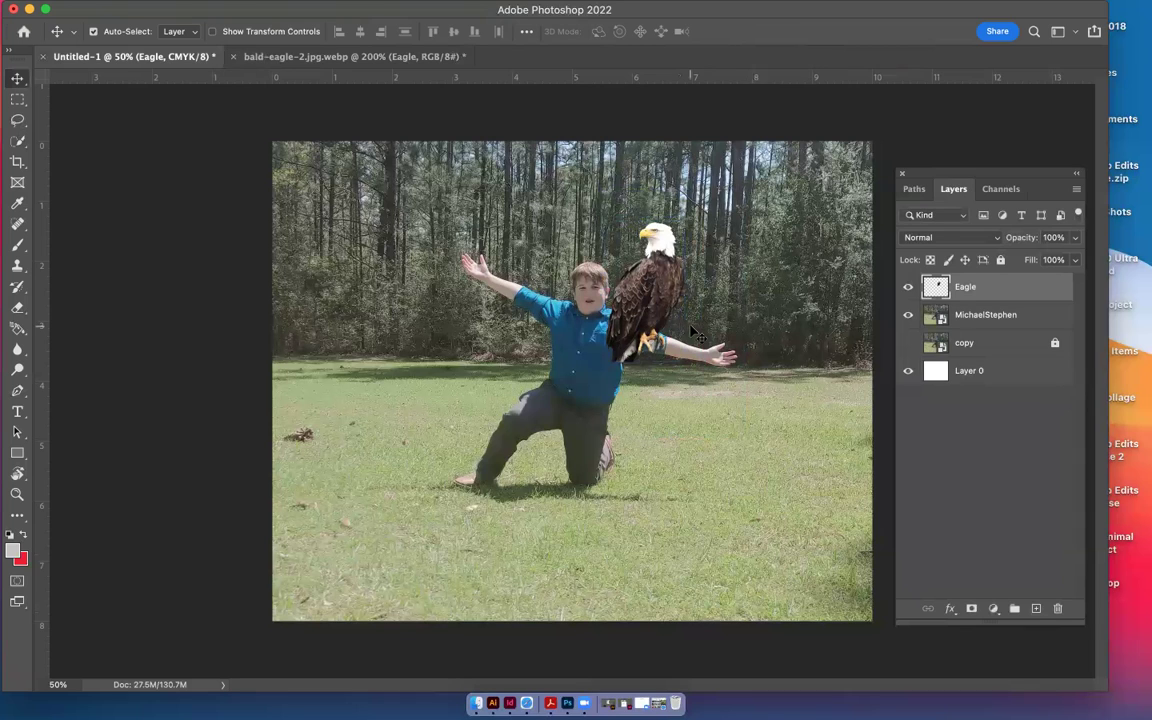
{"action": "key", "text": "super+equal"}
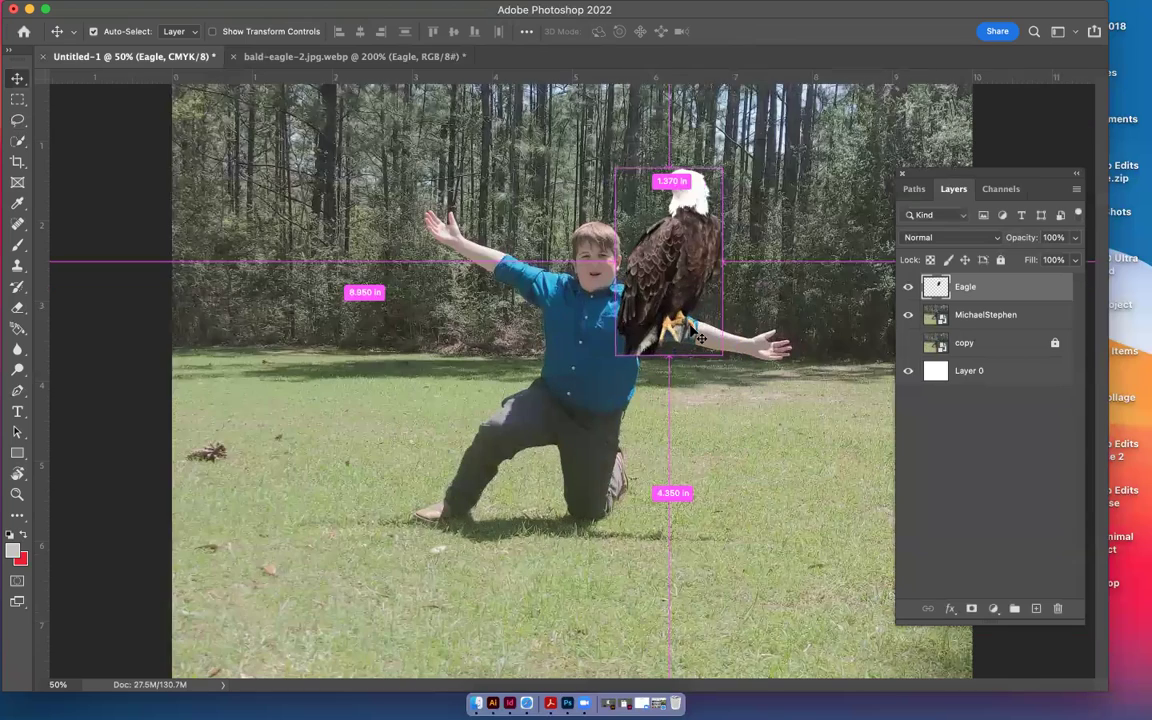
{"action": "key", "text": "super+equal"}
{"action": "key", "text": "super+equal"}
{"action": "key", "text": "super+equal"}
{"action": "key", "text": "super+equal"}
Zoom toward the talons and give the Eagle layer a white layer mask
{"action": "scroll", "coordinate": [757, 290], "scroll_direction": "right", "scroll_amount": 3}
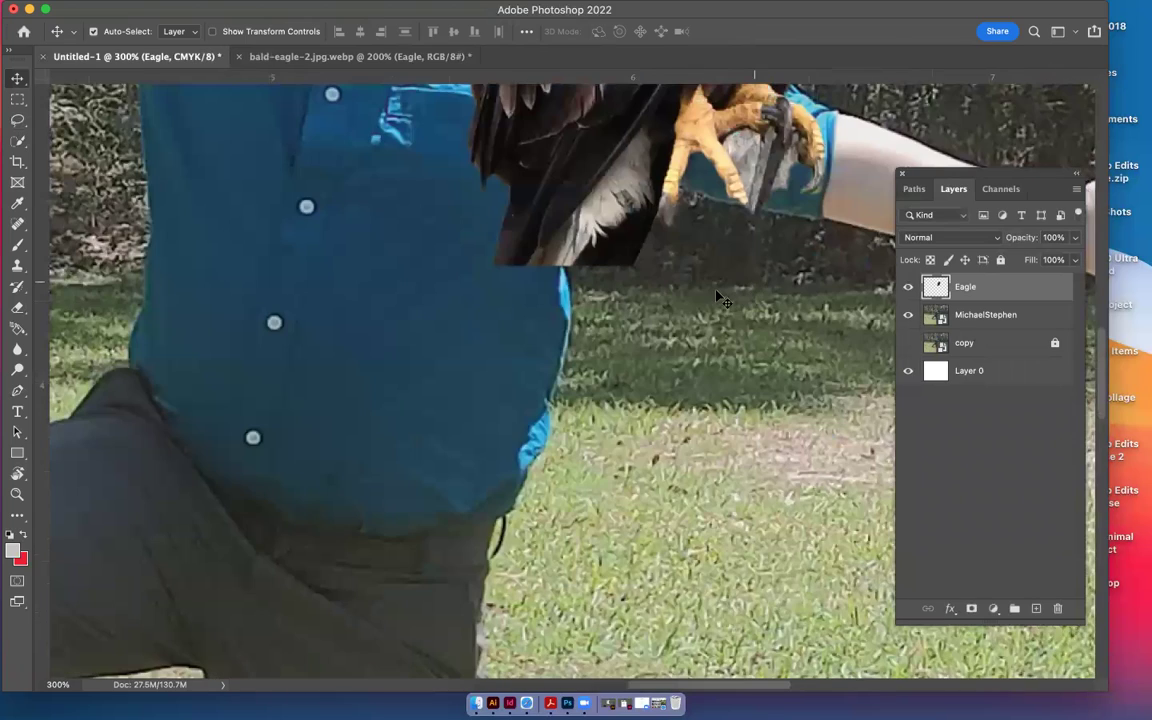
{"action": "scroll", "coordinate": [716, 297], "scroll_direction": "right", "scroll_amount": 3}
{"action": "scroll", "coordinate": [680, 250], "scroll_direction": "up", "scroll_amount": 2}
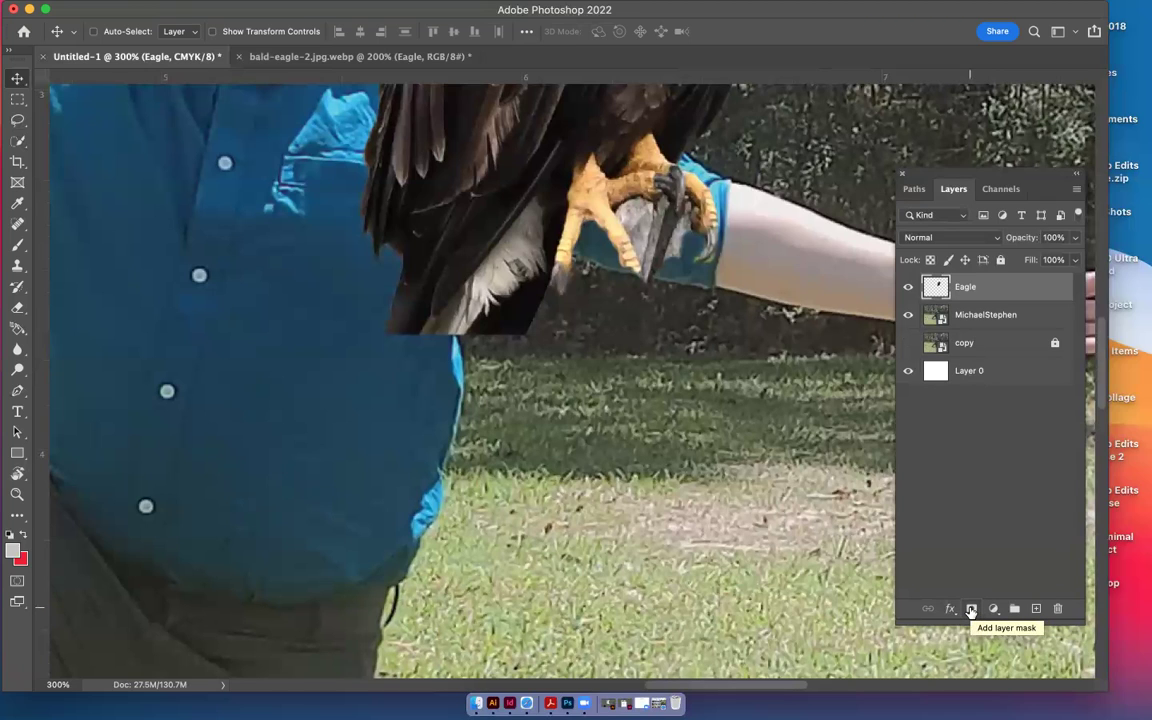
{"action": "left_click", "coordinate": [970, 610]}
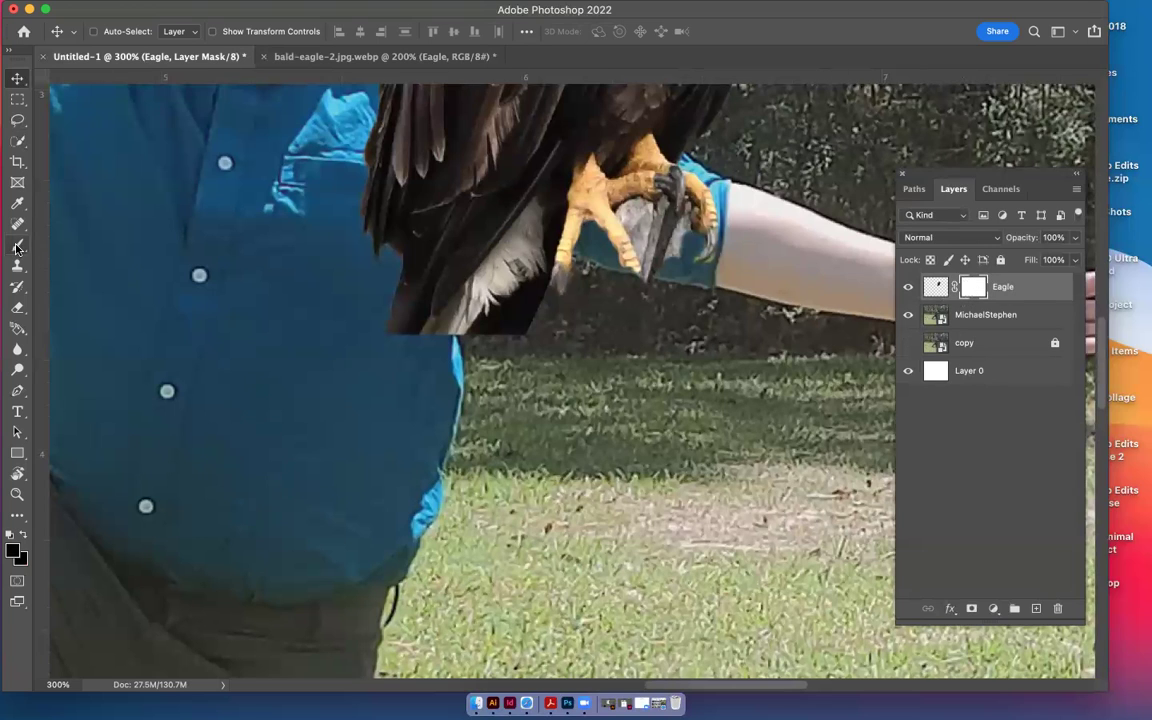
{"action": "left_click", "coordinate": [17, 246]}
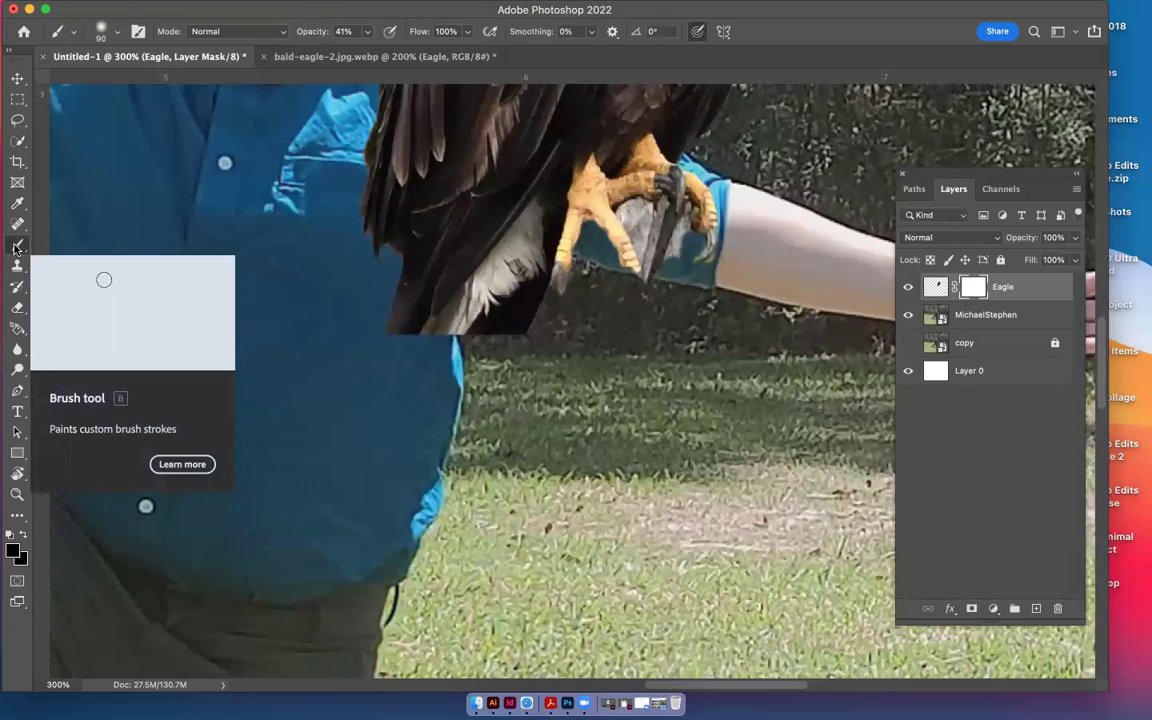
In the foreground Color Picker, enter CMYK values C 1, M 100, Y 100 for black
{"action": "left_click", "coordinate": [13, 553]}
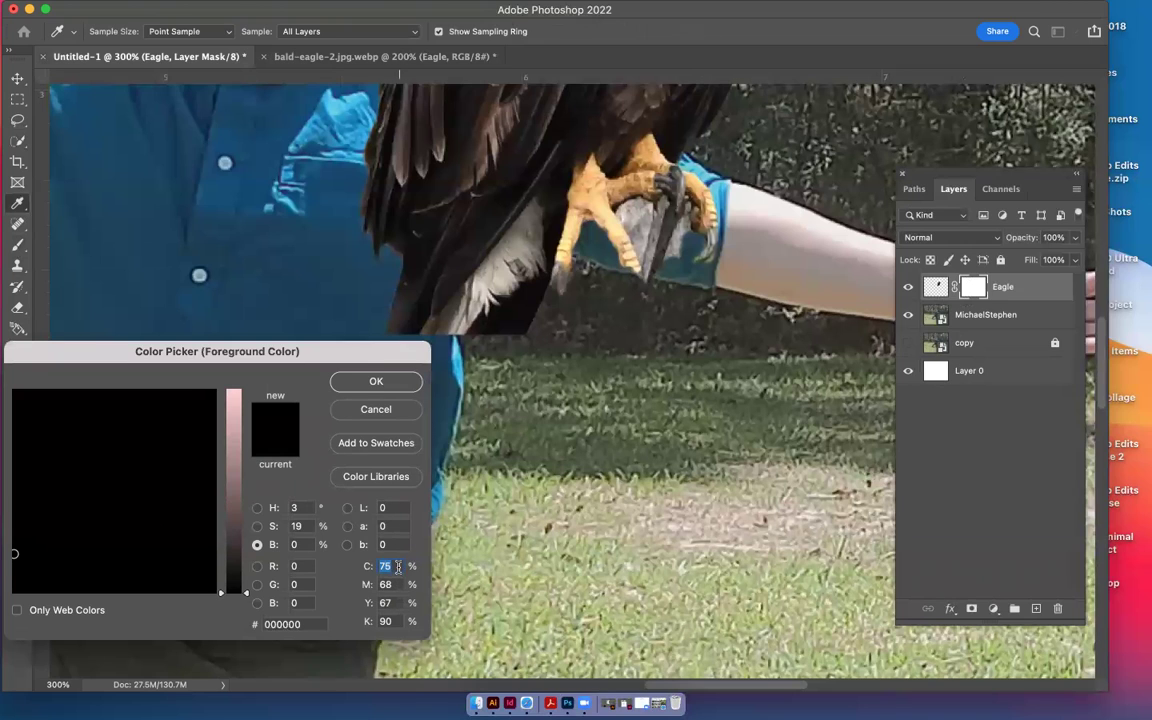
{"action": "type", "text": "100"}
{"action": "key", "text": "Tab"}
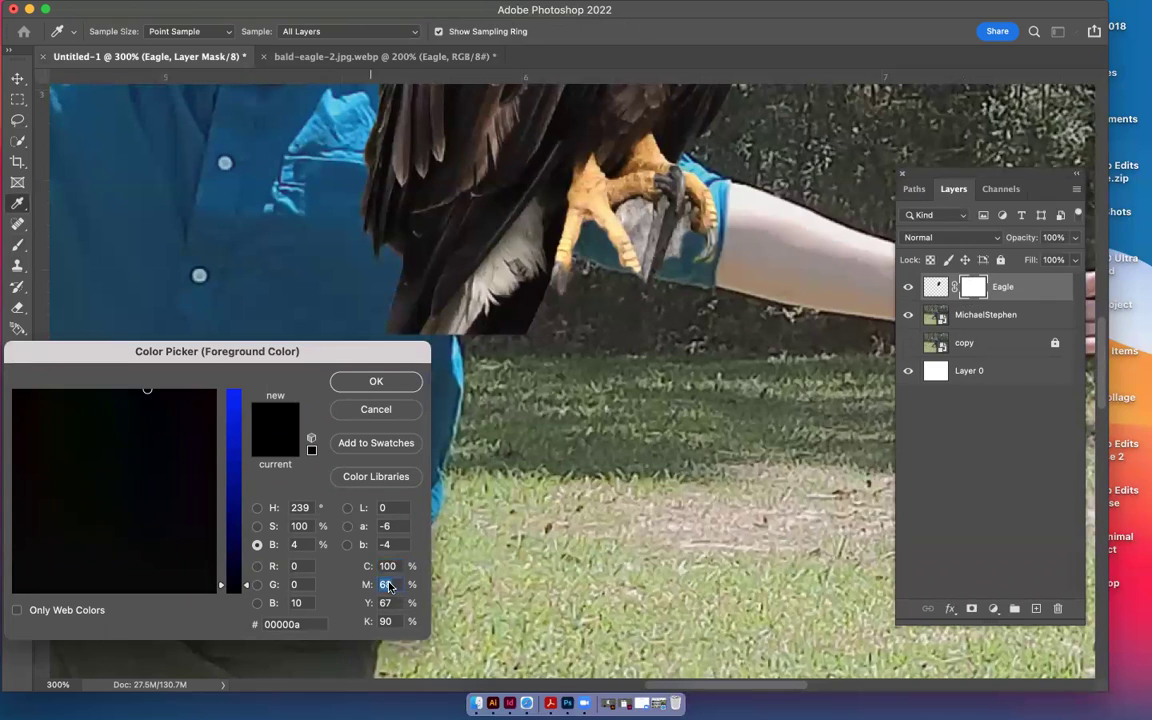
{"action": "type", "text": "100"}
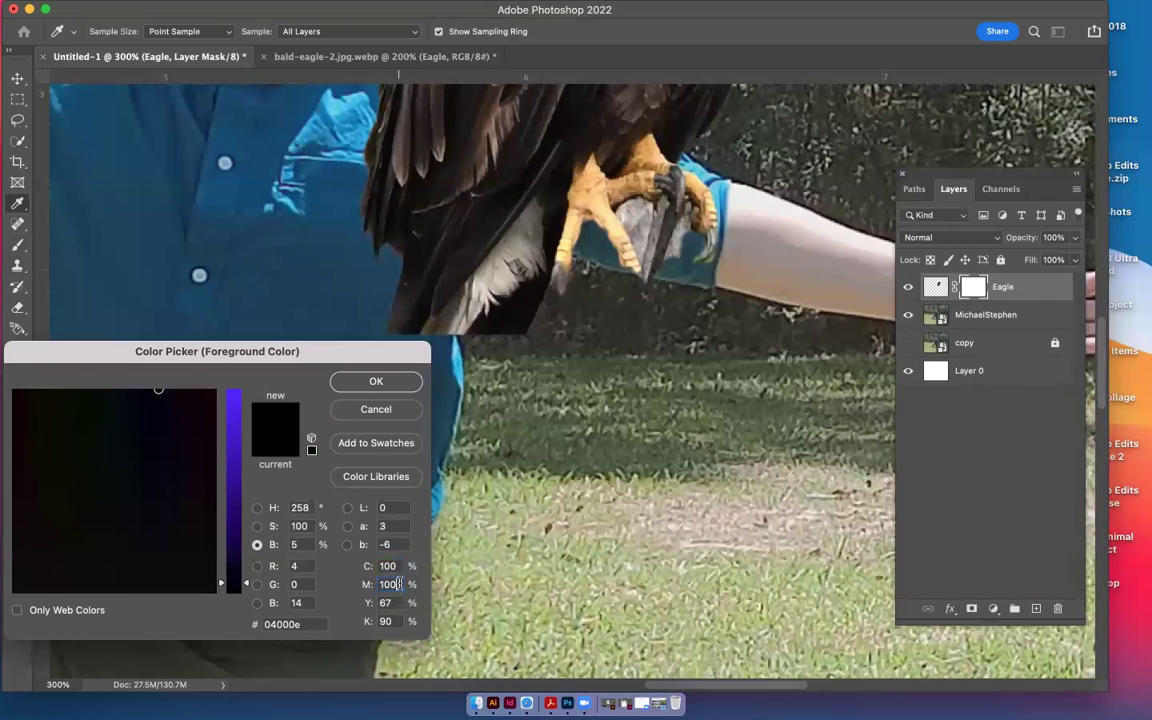
{"action": "key", "text": "Tab"}
{"action": "type", "text": "100"}
{"action": "key", "text": "Tab"}
{"action": "type", "text": "100"}
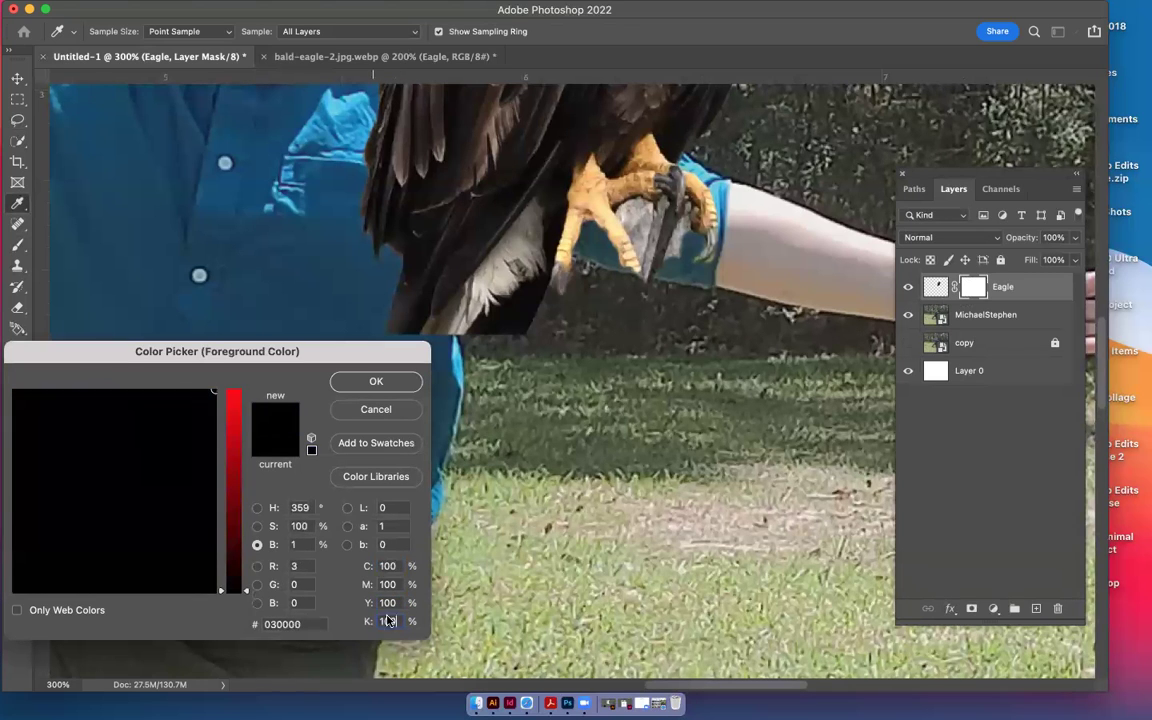
Save the colour to the library as a swatch named '100% BLACK'
{"action": "left_click", "coordinate": [345, 443]}
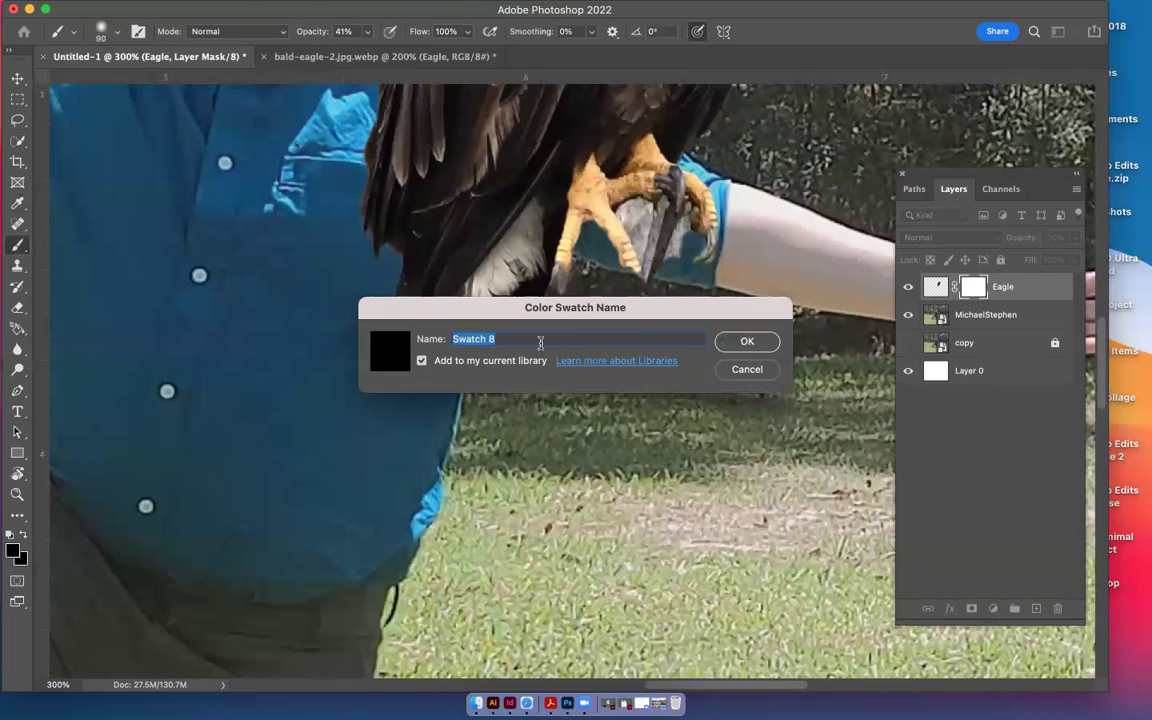
{"action": "key", "text": "BackSpace"}
{"action": "key", "text": "BackSpace"}
{"action": "key", "text": "BackSpace"}
{"action": "key", "text": "BackSpace"}
{"action": "type", "text": "100% BLACK"}
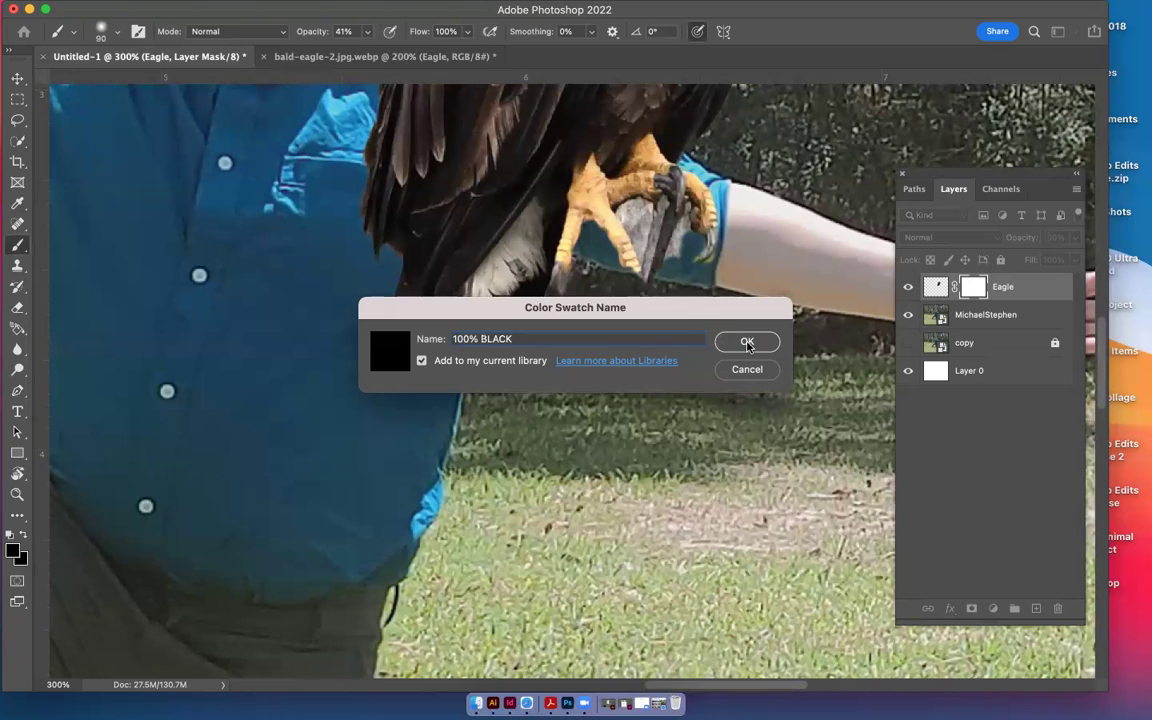
{"action": "left_click", "coordinate": [745, 341]}
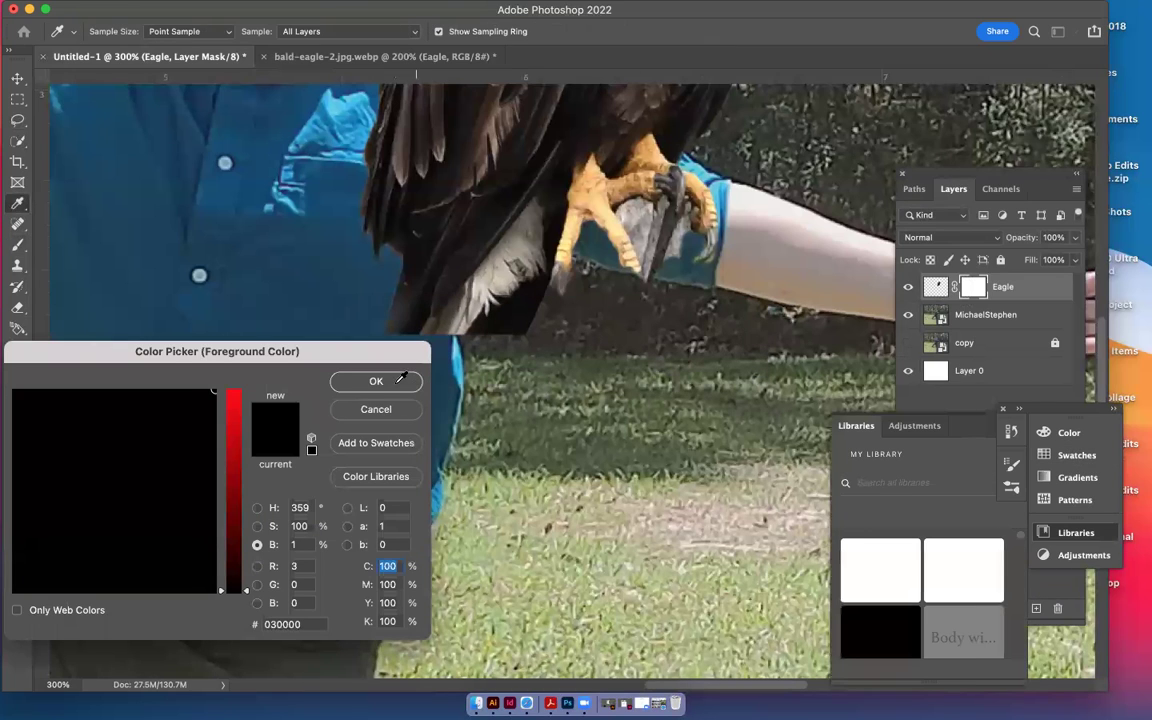
Accept the black foreground, switch to the Brush, and show the Swatches panel
{"action": "left_click", "coordinate": [396, 379]}
{"action": "key", "text": "b"}
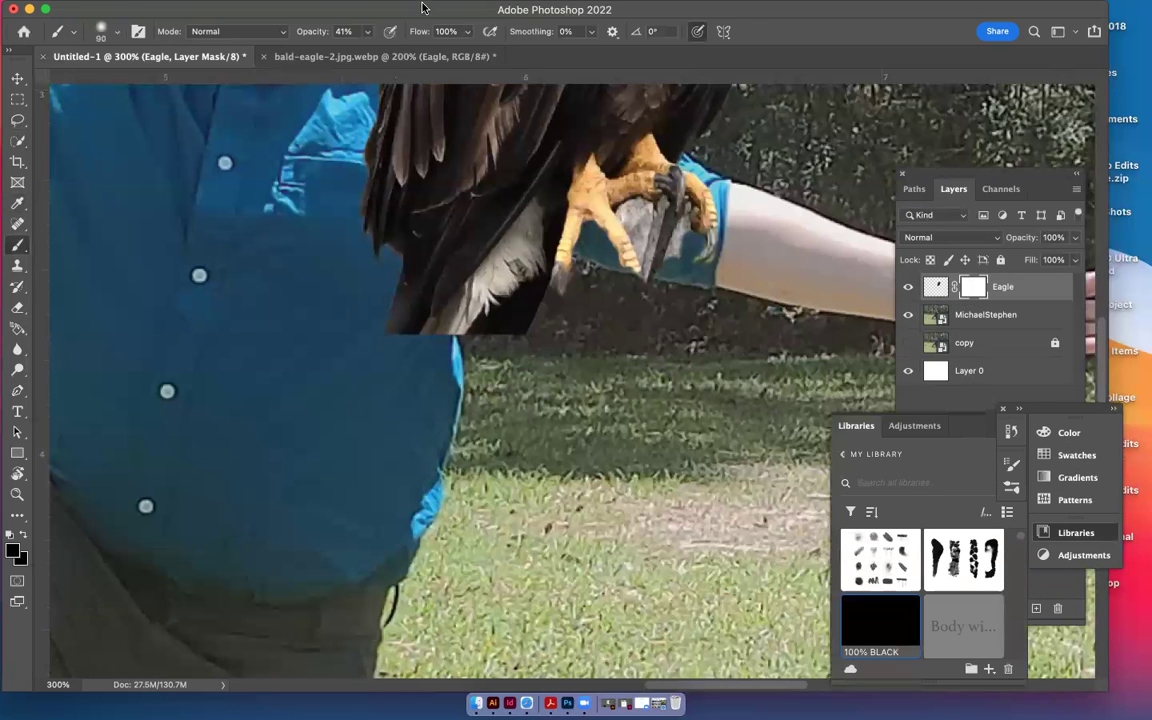
{"action": "left_click", "coordinate": [543, 10]}
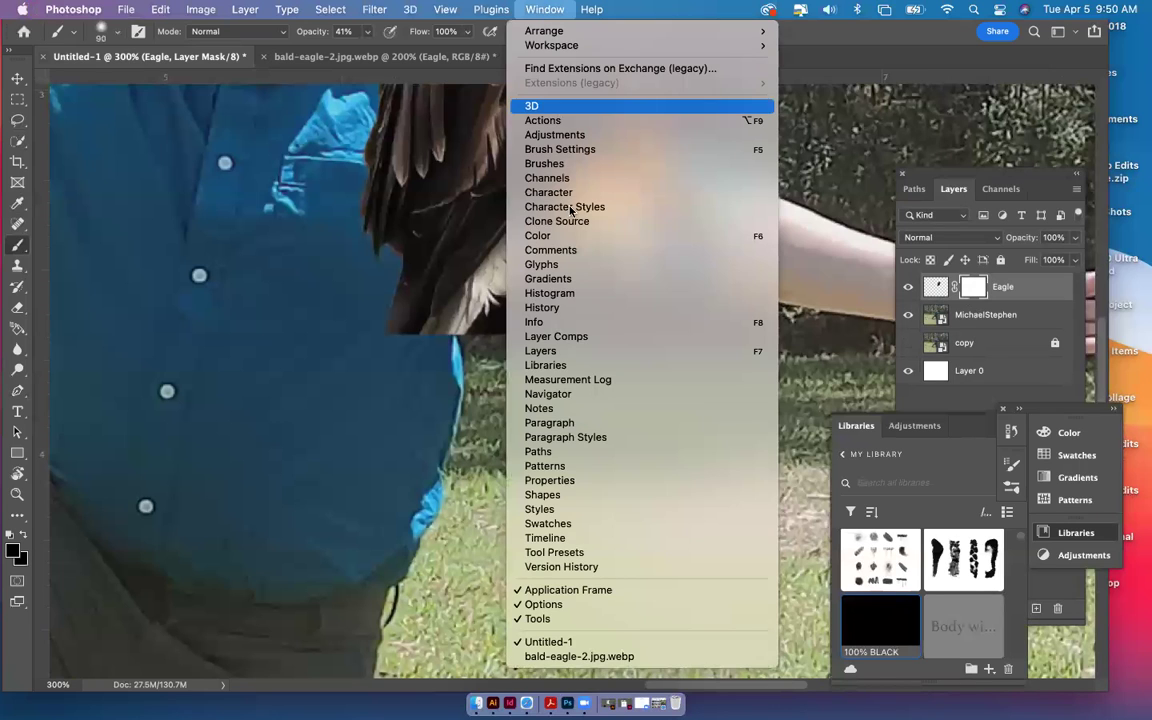
{"action": "left_click", "coordinate": [582, 527]}
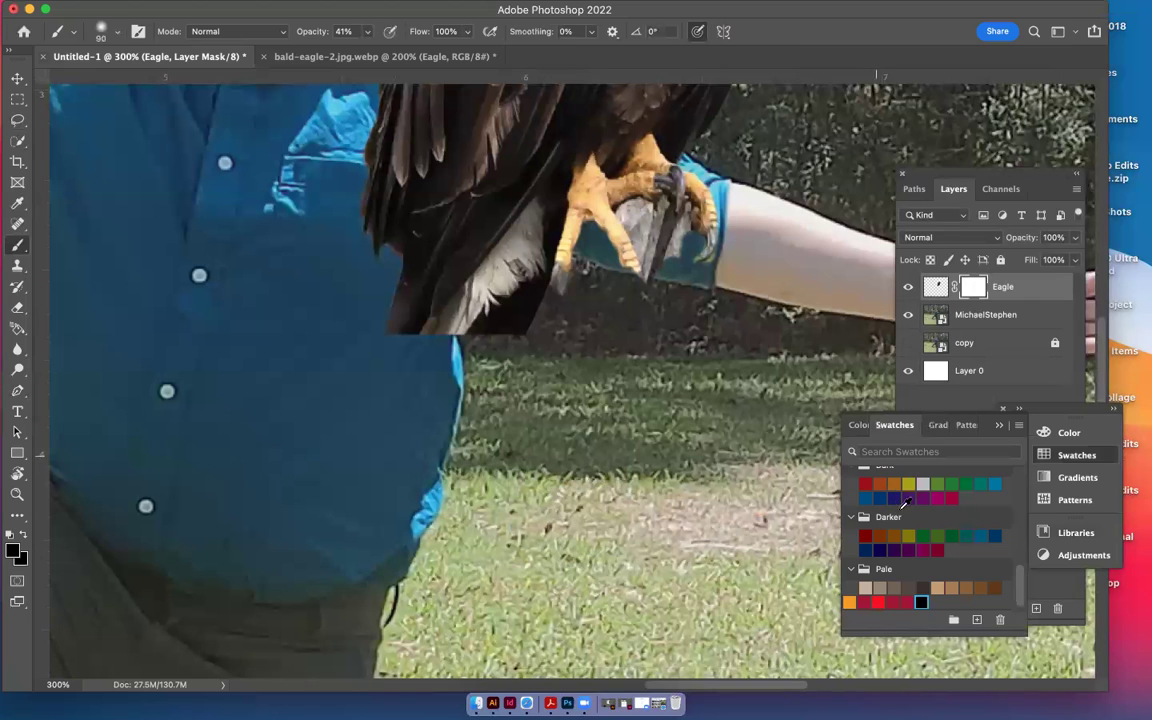
Pick black in the Color panel field, then choose the plain black swatch
{"action": "scroll", "coordinate": [920, 540], "scroll_direction": "up", "scroll_amount": 5}
{"action": "scroll", "coordinate": [820, 440], "scroll_direction": "up", "scroll_amount": 2}
{"action": "left_click", "coordinate": [858, 426]}
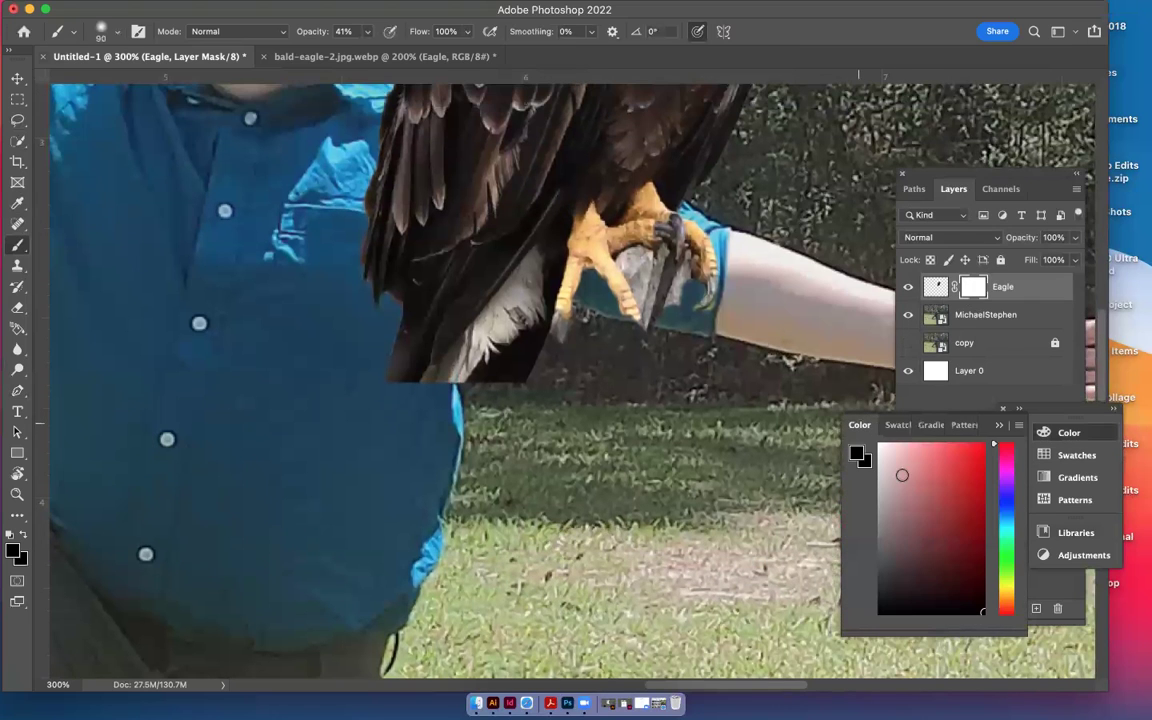
{"action": "left_click", "coordinate": [880, 613]}
{"action": "left_click", "coordinate": [894, 425]}
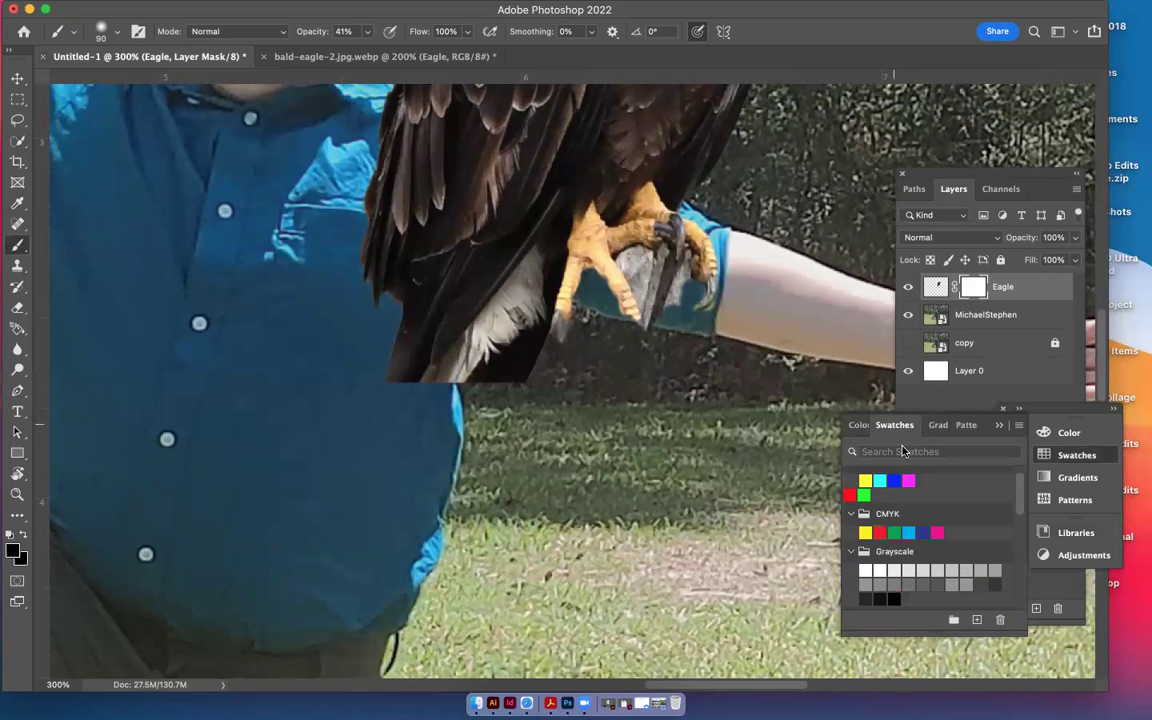
{"action": "scroll", "coordinate": [885, 565], "scroll_direction": "down", "scroll_amount": 3}
{"action": "scroll", "coordinate": [884, 577], "scroll_direction": "up", "scroll_amount": 1}
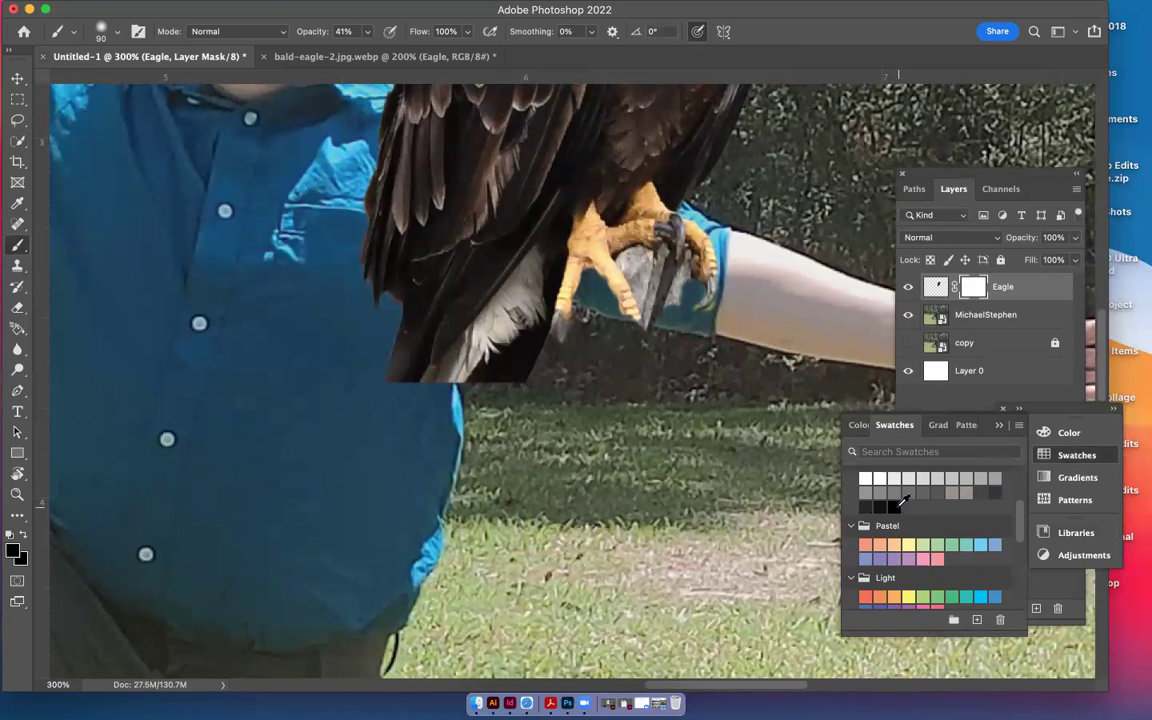
{"action": "left_click", "coordinate": [896, 506]}
Set PANTONE Black 6 C from Color Libraries as the foreground colour
{"action": "scroll", "coordinate": [904, 498], "scroll_direction": "up", "scroll_amount": 3}
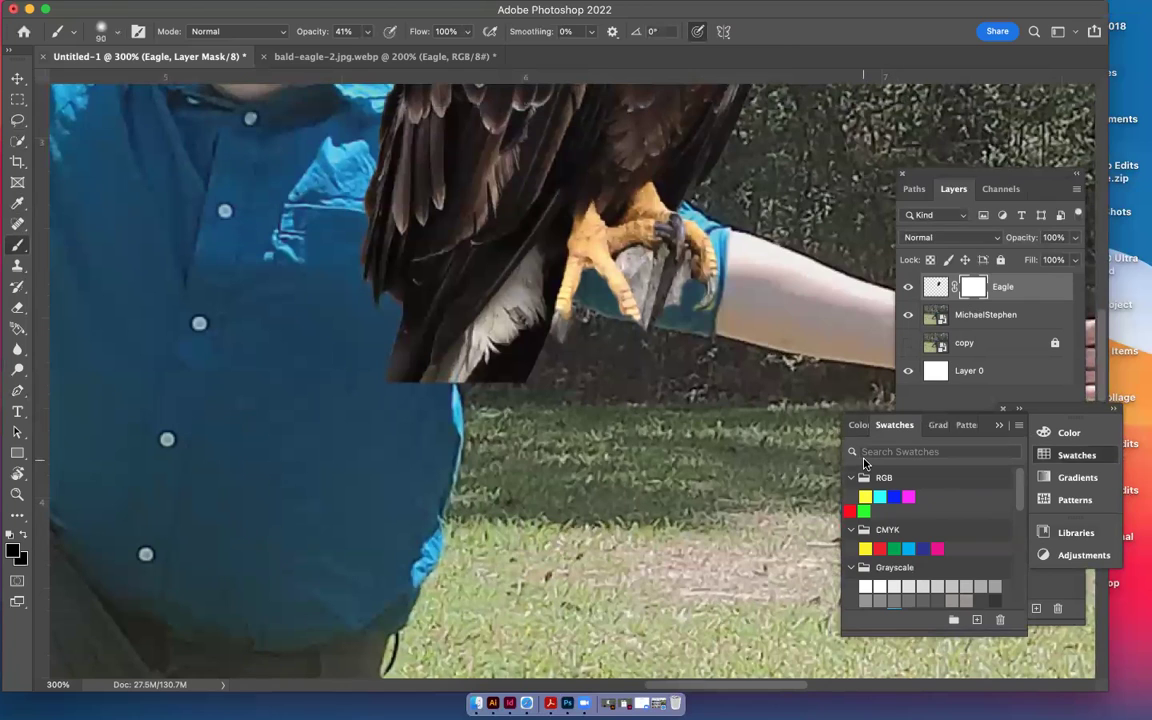
{"action": "left_click", "coordinate": [13, 549]}
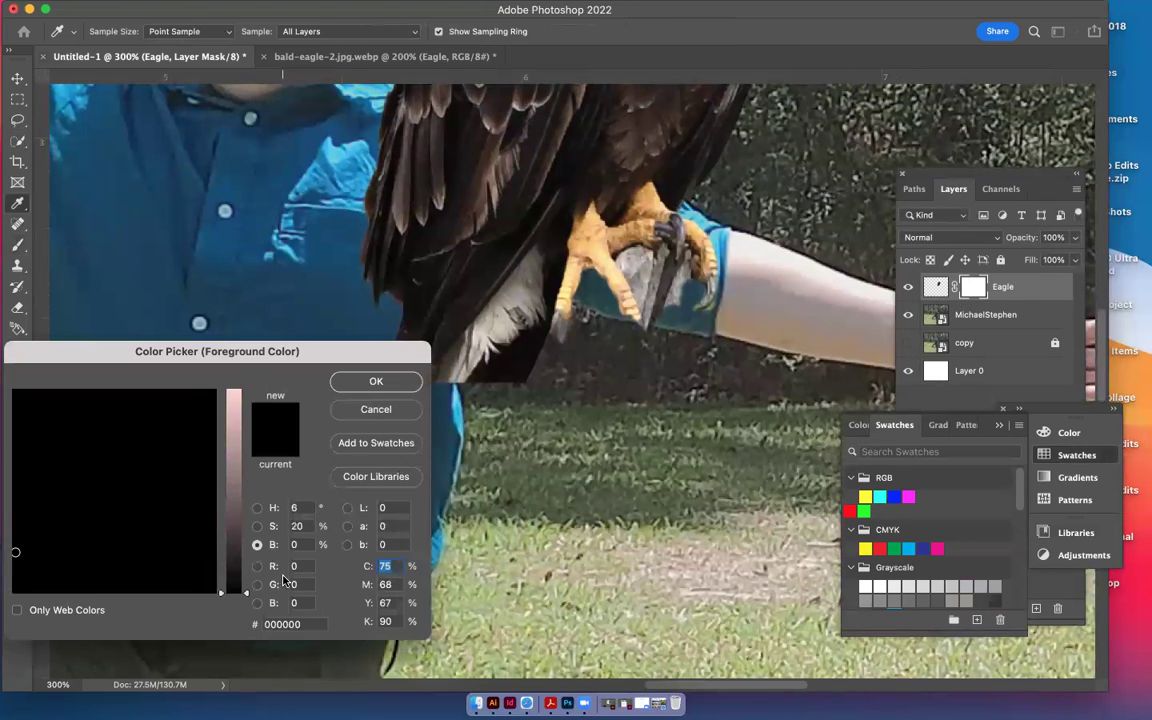
{"action": "left_click", "coordinate": [380, 477]}
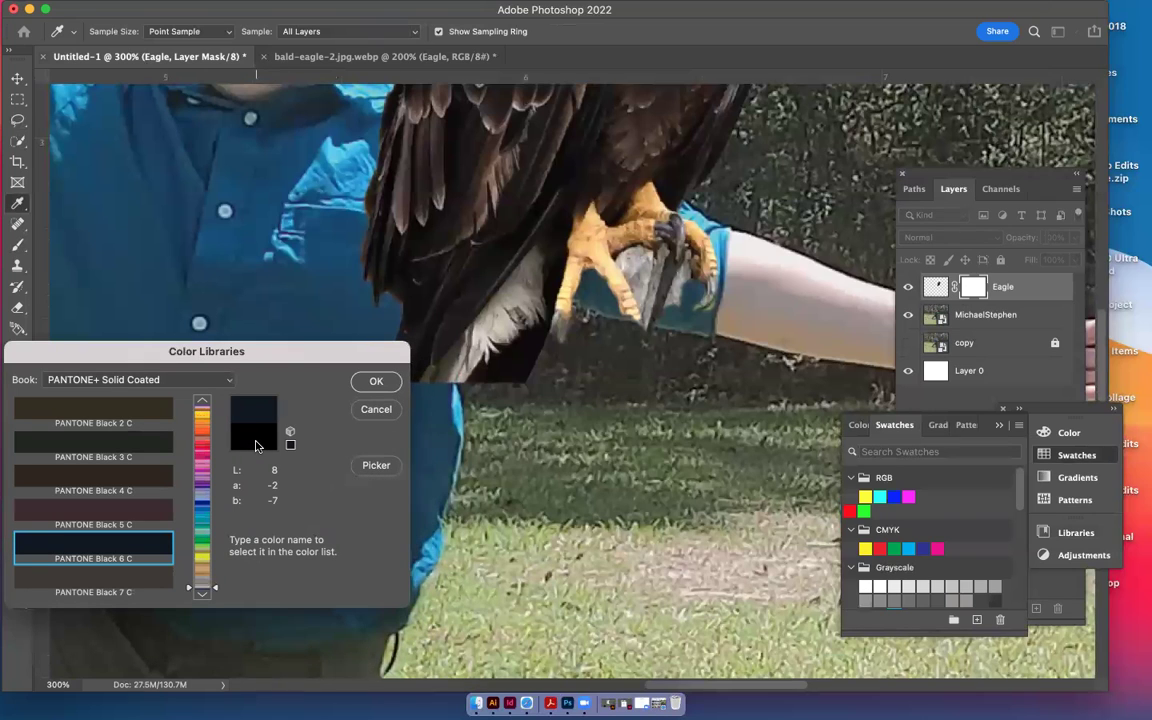
{"action": "key", "text": "Return"}
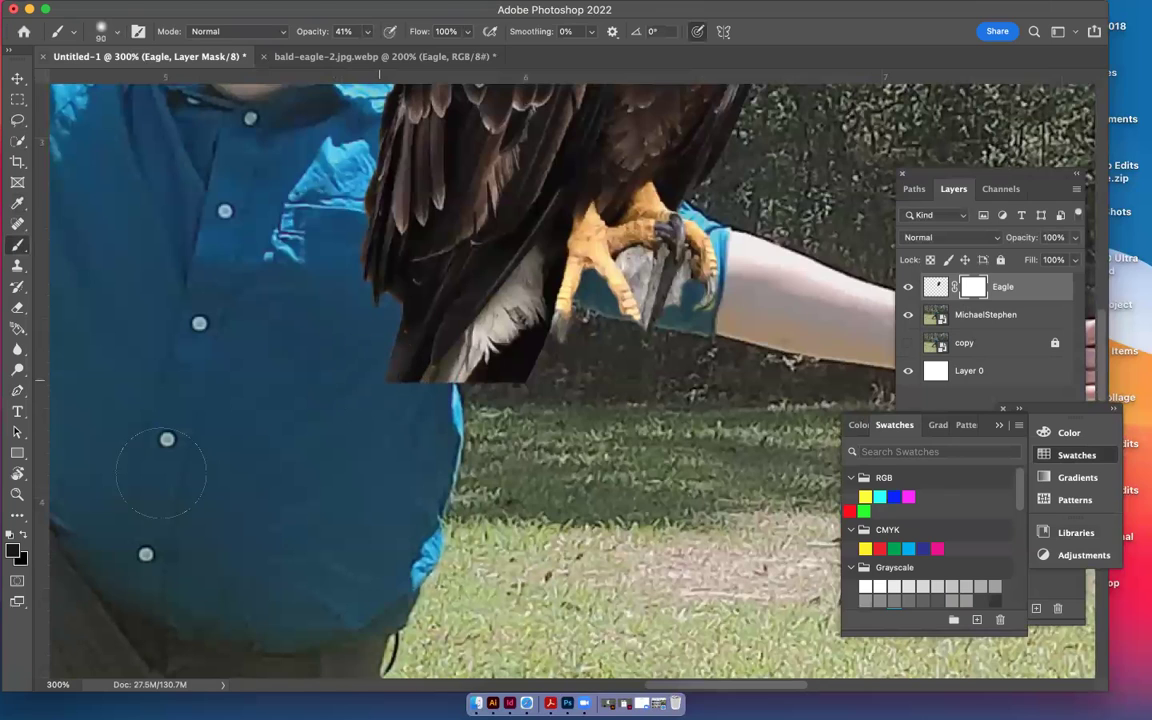
{"action": "left_click", "coordinate": [13, 553]}
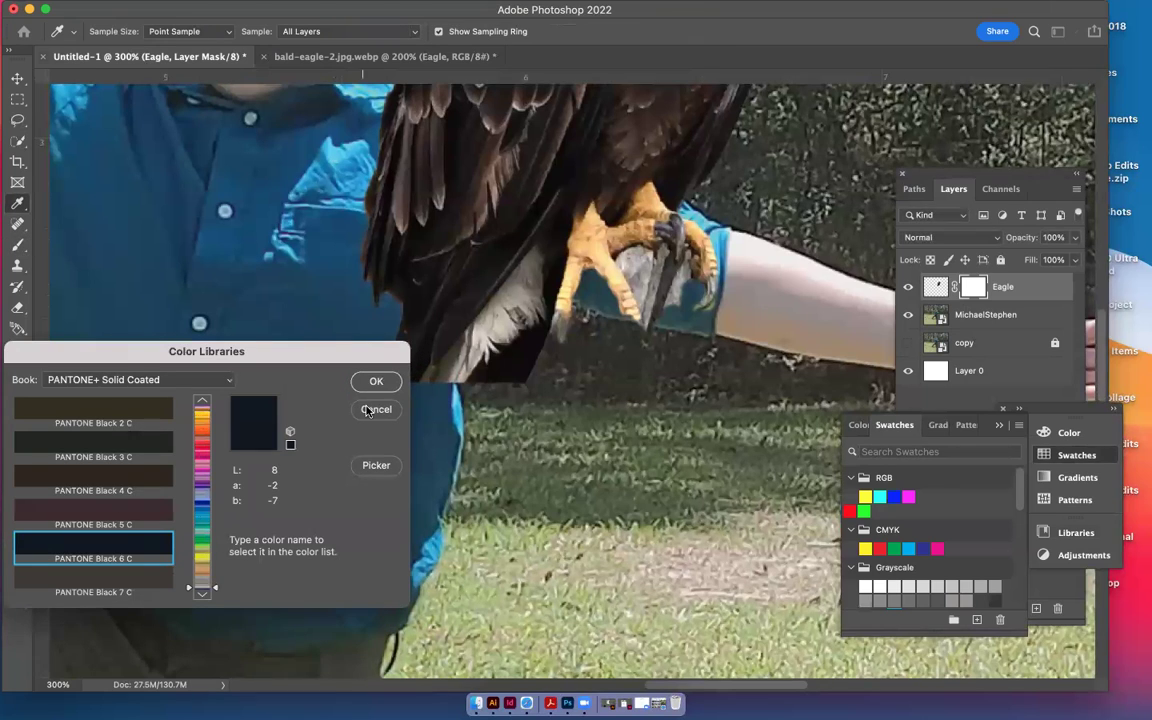
{"action": "key", "text": "Return"}
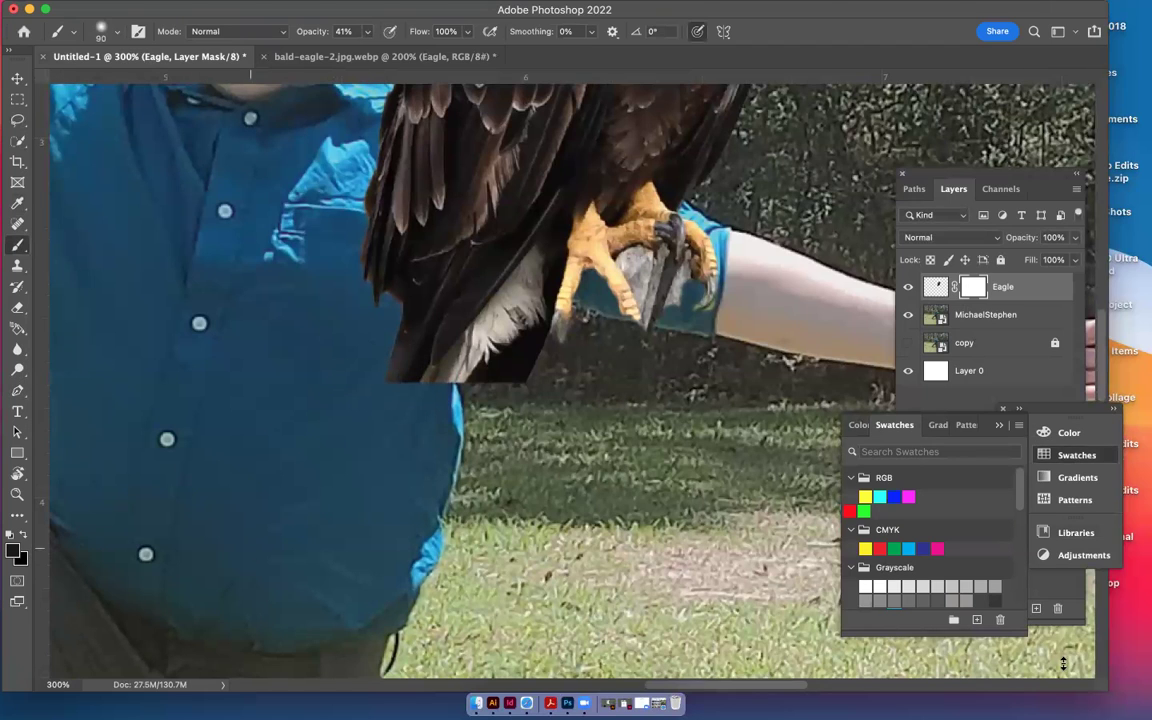
Pick the 100% BLACK swatch in the Pale group and reopen the foreground Color Picker
{"action": "scroll", "coordinate": [933, 549], "scroll_direction": "down", "scroll_amount": 5}
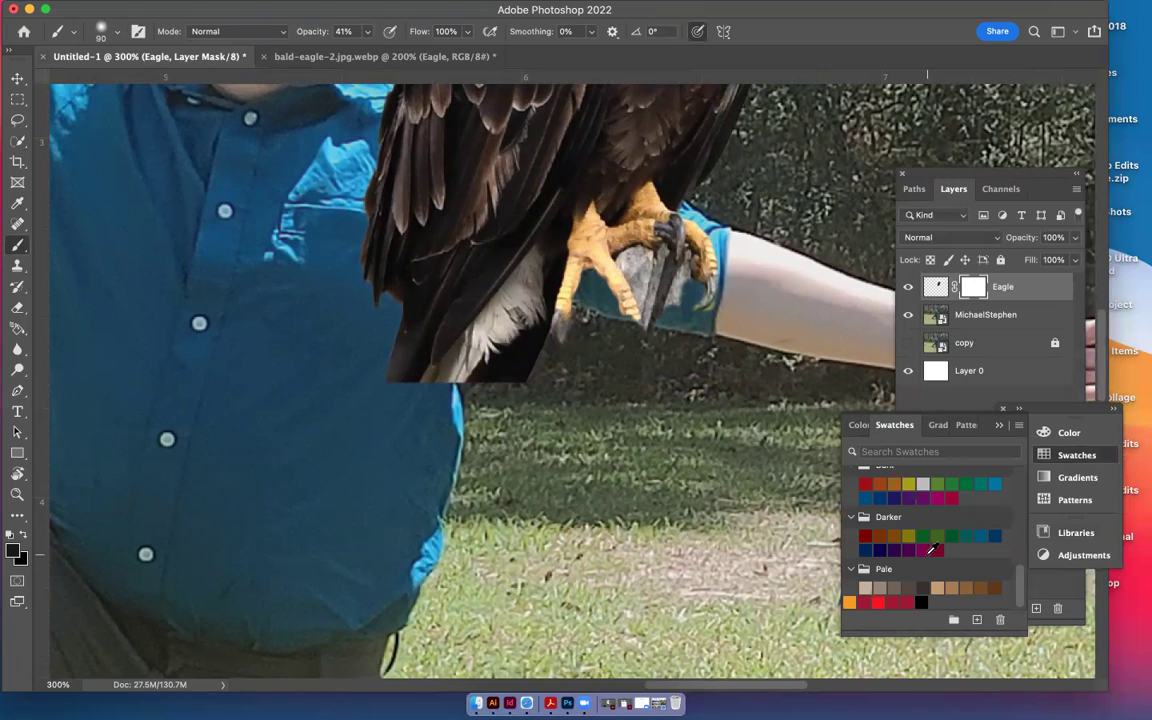
{"action": "left_click", "coordinate": [924, 599]}
{"action": "left_click", "coordinate": [978, 620]}
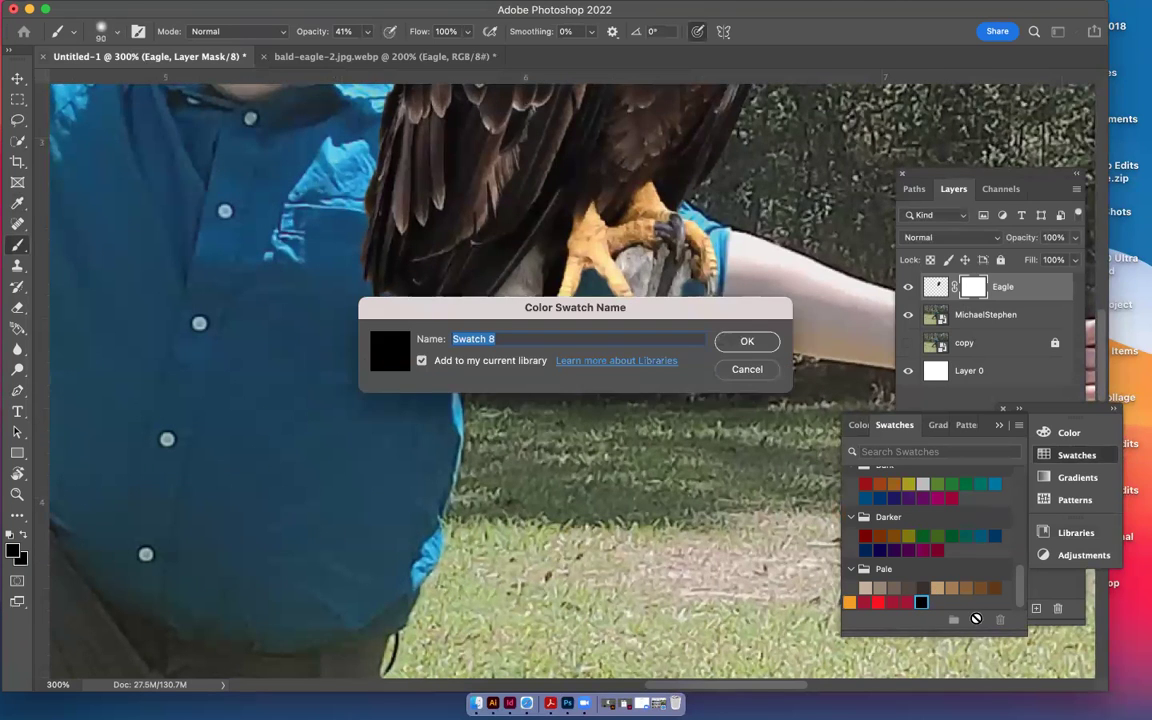
{"action": "left_click", "coordinate": [746, 369]}
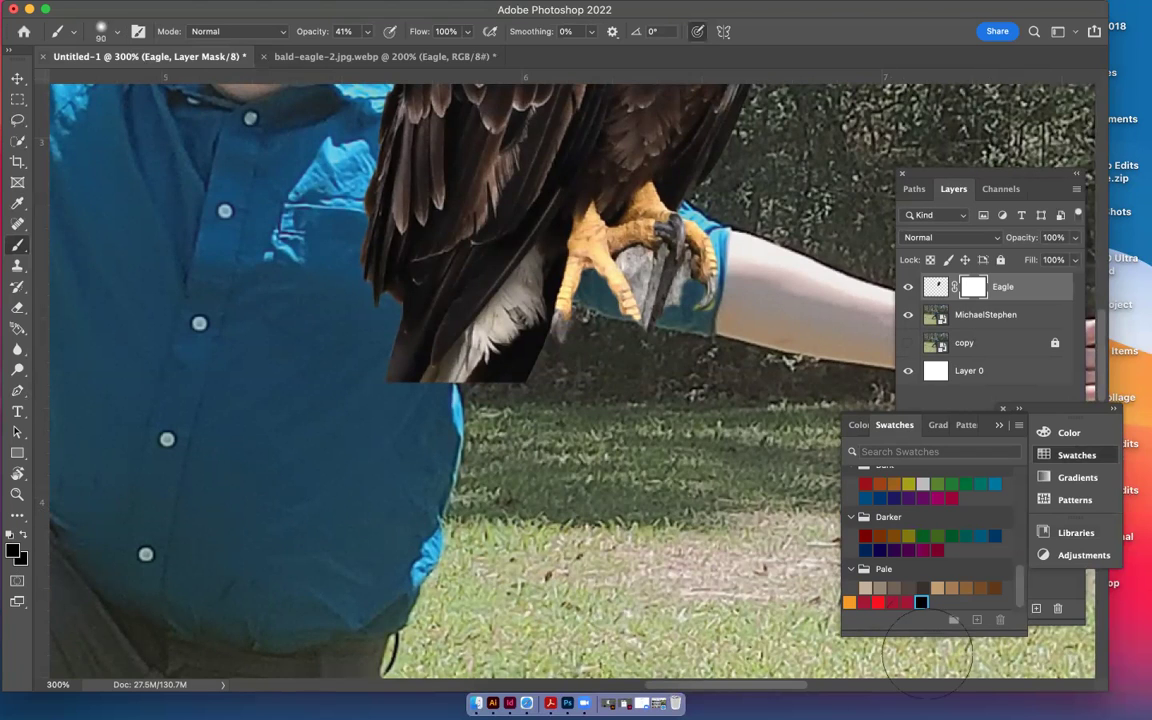
{"action": "left_click", "coordinate": [13, 550]}
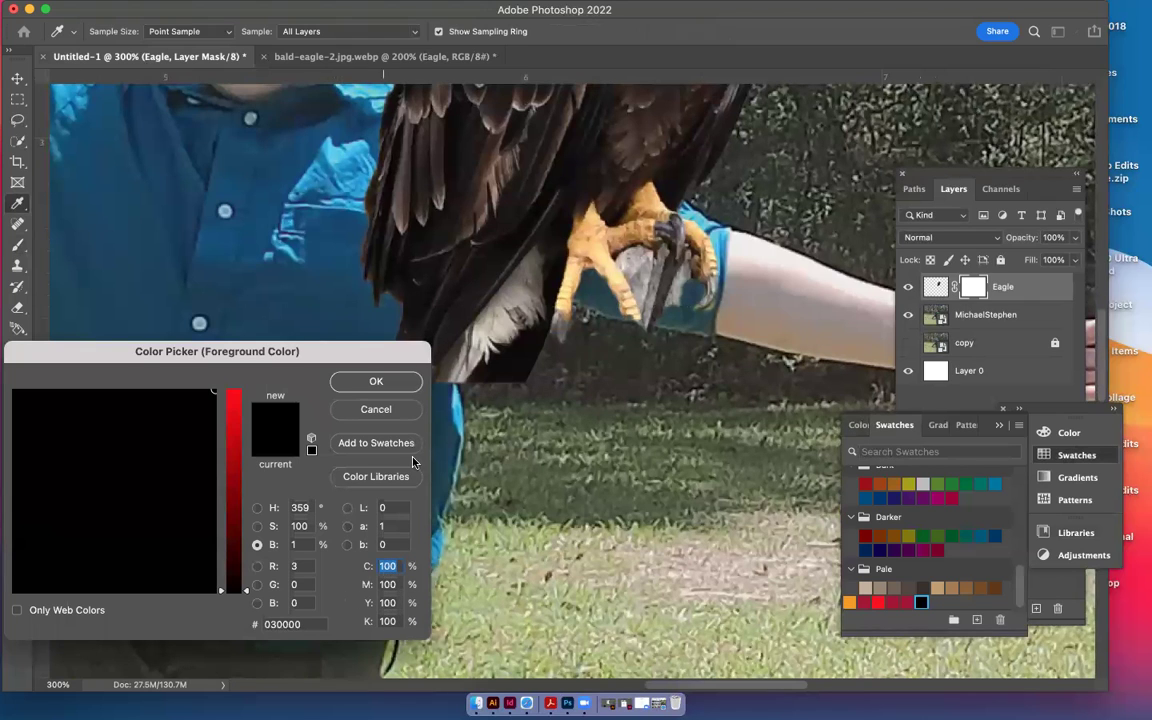
Set up a black brush of about 8 px at 55% opacity
{"action": "left_click", "coordinate": [376, 382]}
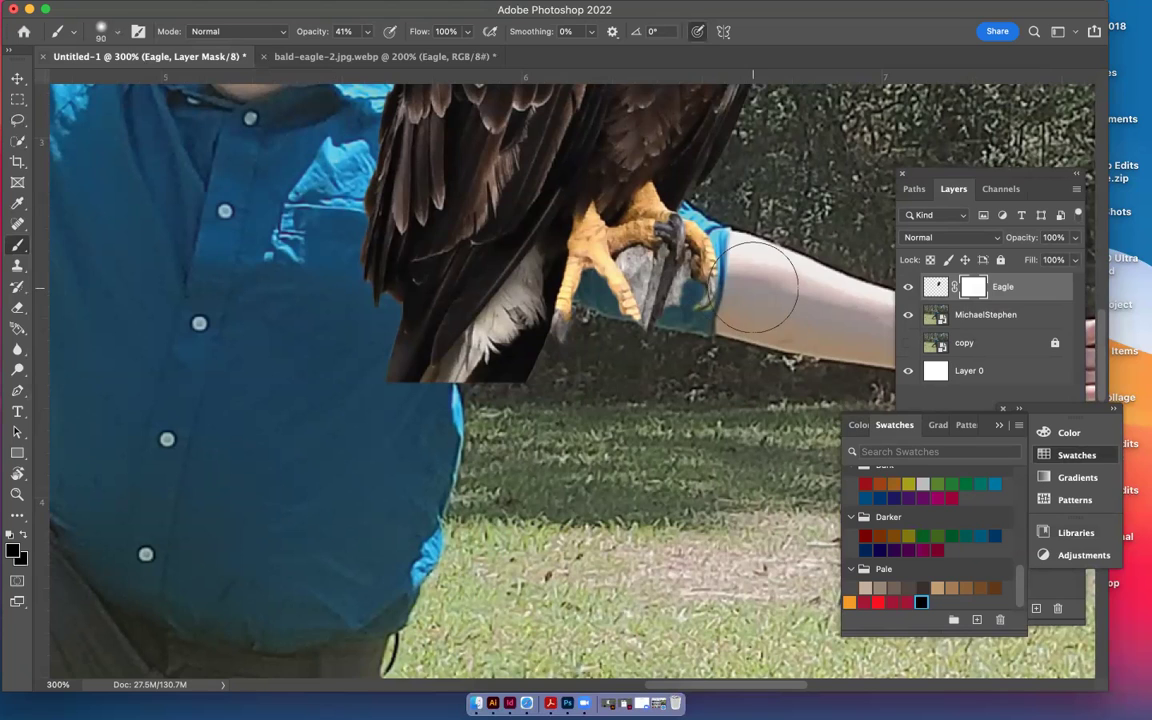
{"action": "left_click", "coordinate": [116, 37]}
{"action": "left_click_drag", "start_coordinate": [113, 81], "coordinate": [109, 81]}
{"action": "left_click", "coordinate": [152, 12]}
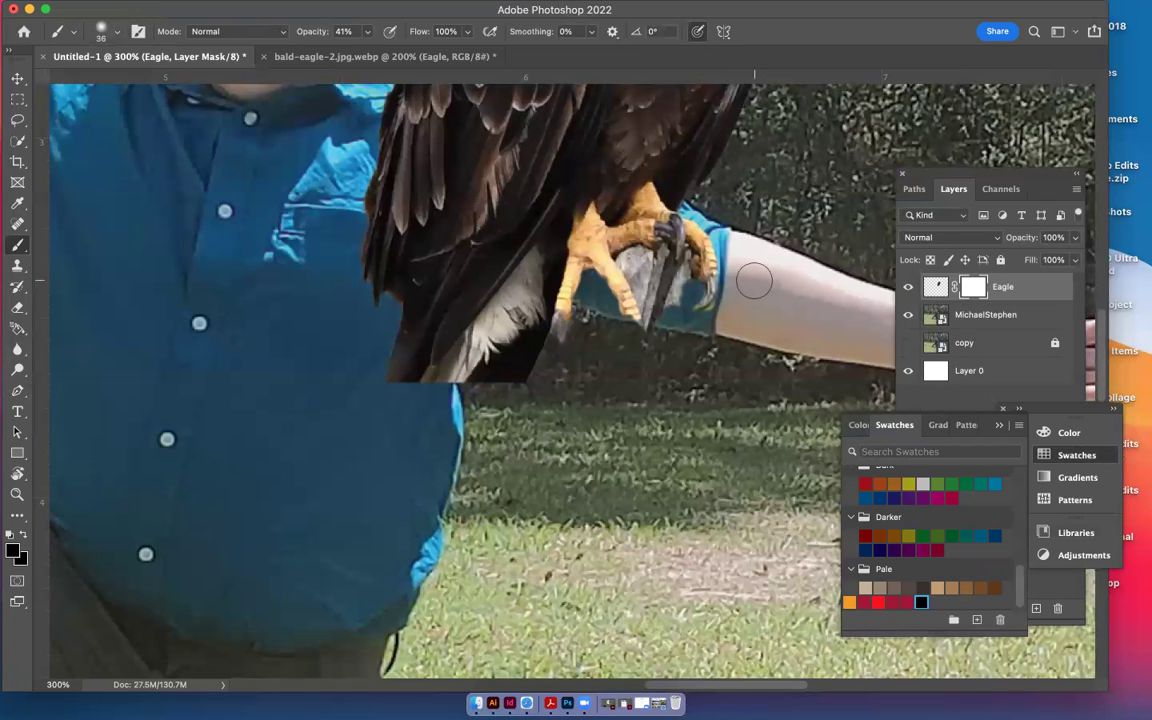
{"action": "key", "text": "bracketleft"}
{"action": "key", "text": "bracketleft"}
{"action": "key", "text": "bracketleft"}
{"action": "key", "text": "bracketleft"}
{"action": "key", "text": "bracketleft"}
{"action": "key", "text": "bracketleft"}
{"action": "key", "text": "bracketright"}
{"action": "key", "text": "bracketright"}
{"action": "key", "text": "bracketright"}
{"action": "key", "text": "bracketright"}
{"action": "key", "text": "bracketright"}
{"action": "key", "text": "bracketright"}
{"action": "key", "text": "bracketleft"}
{"action": "key", "text": "bracketleft"}
{"action": "key", "text": "bracketleft"}
{"action": "key", "text": "bracketleft"}
{"action": "left_click", "coordinate": [367, 31]}
{"action": "left_click_drag", "start_coordinate": [370, 49], "coordinate": [378, 52]}
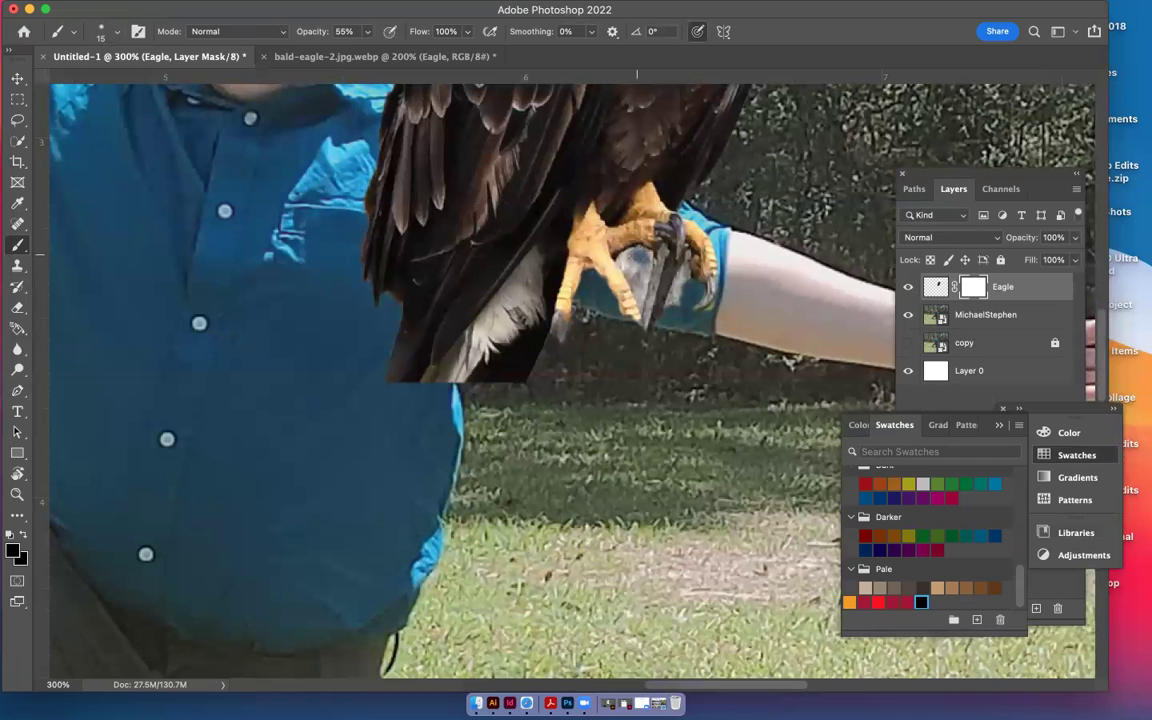
Paint the Eagle layer mask around the talons to hide the grey glove, then reselect the layer pixels
{"action": "left_click_drag", "start_coordinate": [568, 228], "coordinate": [558, 239]}
{"action": "left_click_drag", "start_coordinate": [626, 260], "coordinate": [648, 298]}
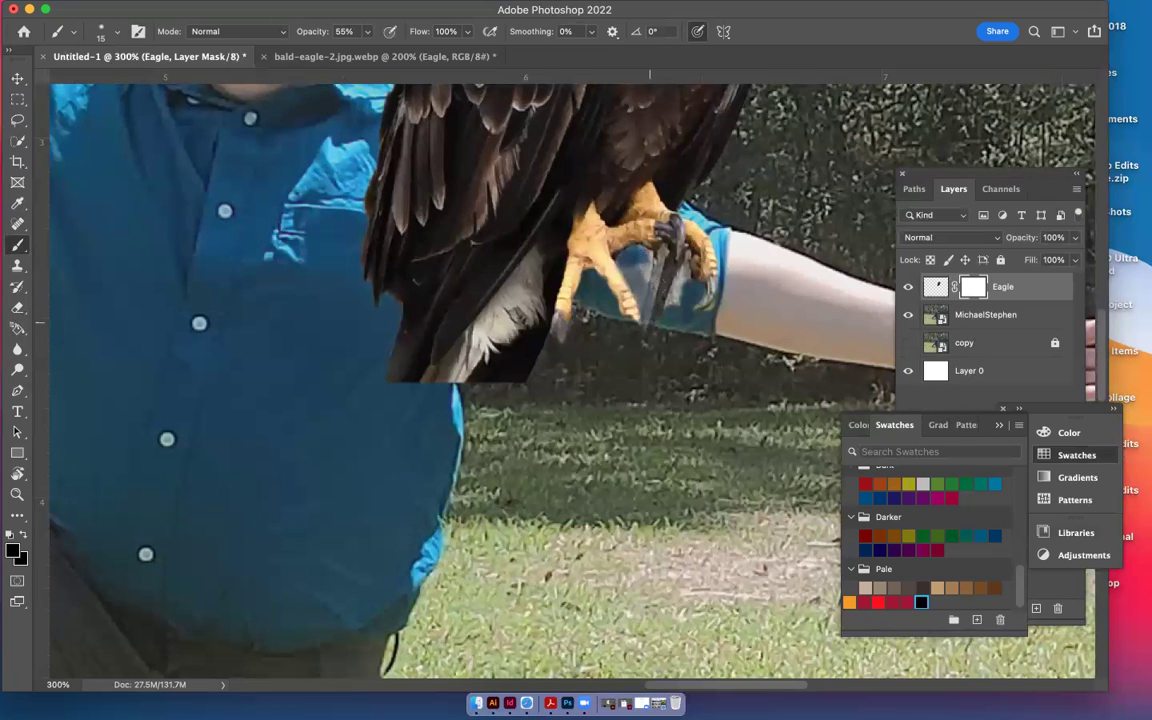
{"action": "left_click_drag", "start_coordinate": [644, 231], "coordinate": [662, 232]}
{"action": "left_click_drag", "start_coordinate": [673, 244], "coordinate": [690, 272]}
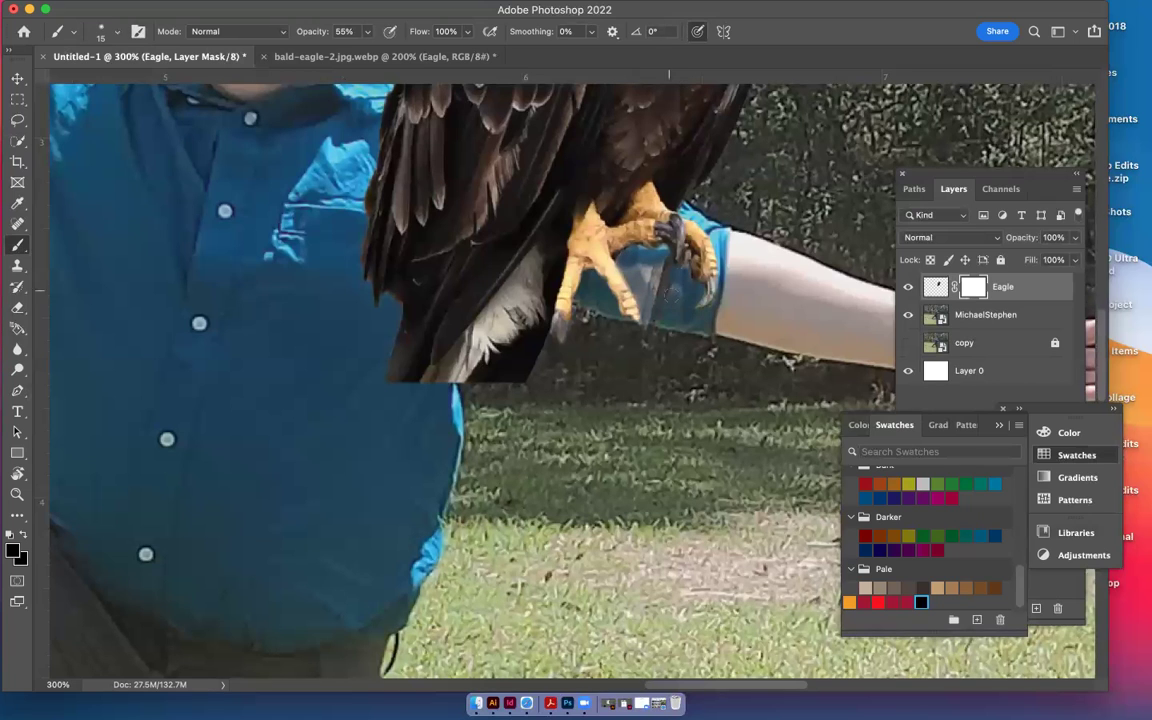
{"action": "key", "text": "bracketright"}
{"action": "key", "text": "bracketright"}
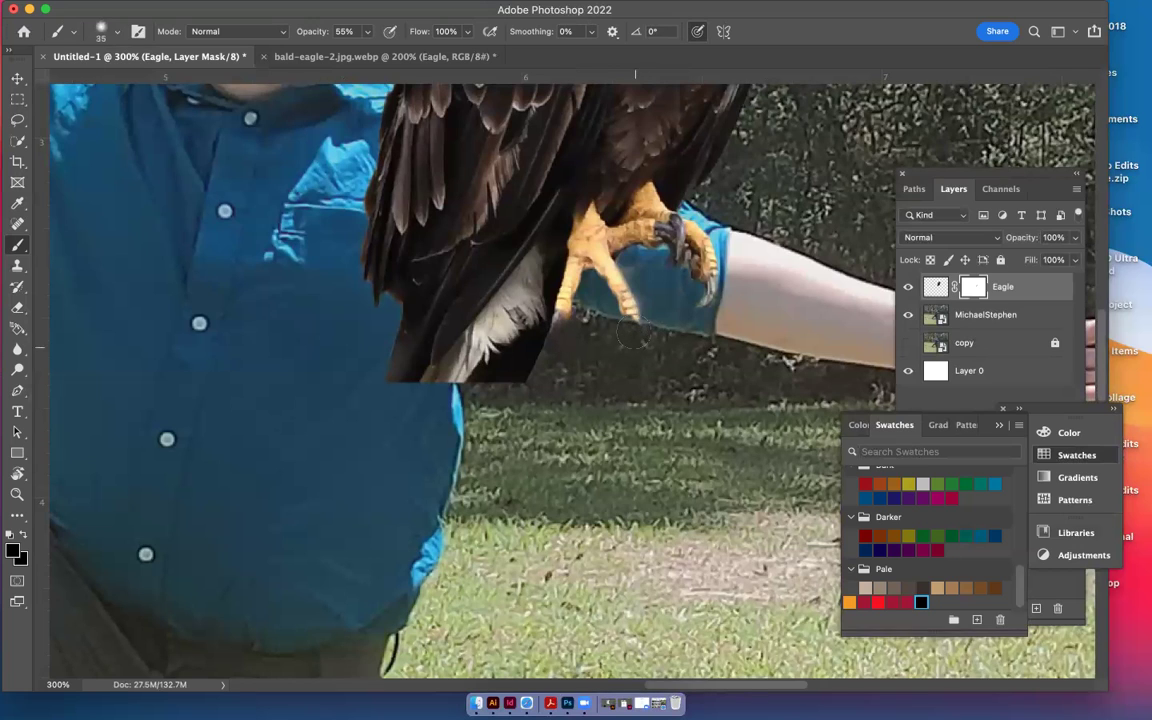
{"action": "key", "text": "bracketleft"}
{"action": "key", "text": "bracketleft"}
{"action": "key", "text": "bracketleft"}
{"action": "left_click", "coordinate": [937, 287]}
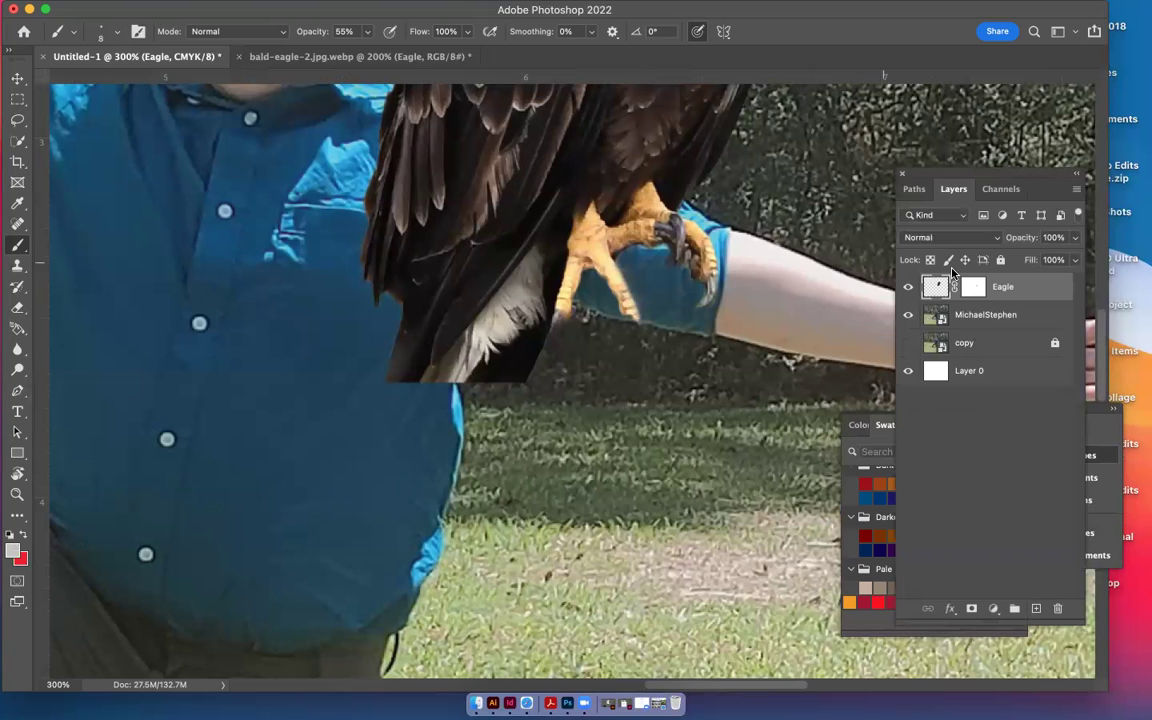
Quick-select the eagle's front talon tip and copy it onto a new layer with Cmd+J
{"action": "left_click", "coordinate": [937, 287]}
{"action": "key", "text": "w"}
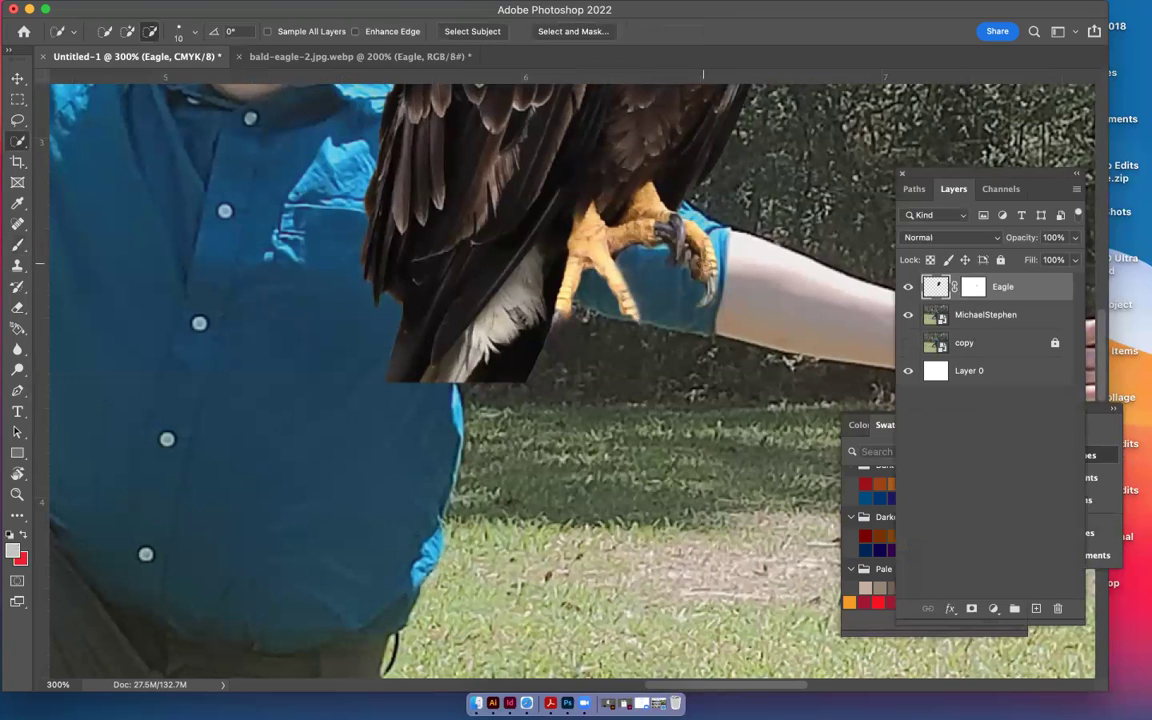
{"action": "left_click", "coordinate": [707, 271]}
{"action": "left_click", "coordinate": [128, 33]}
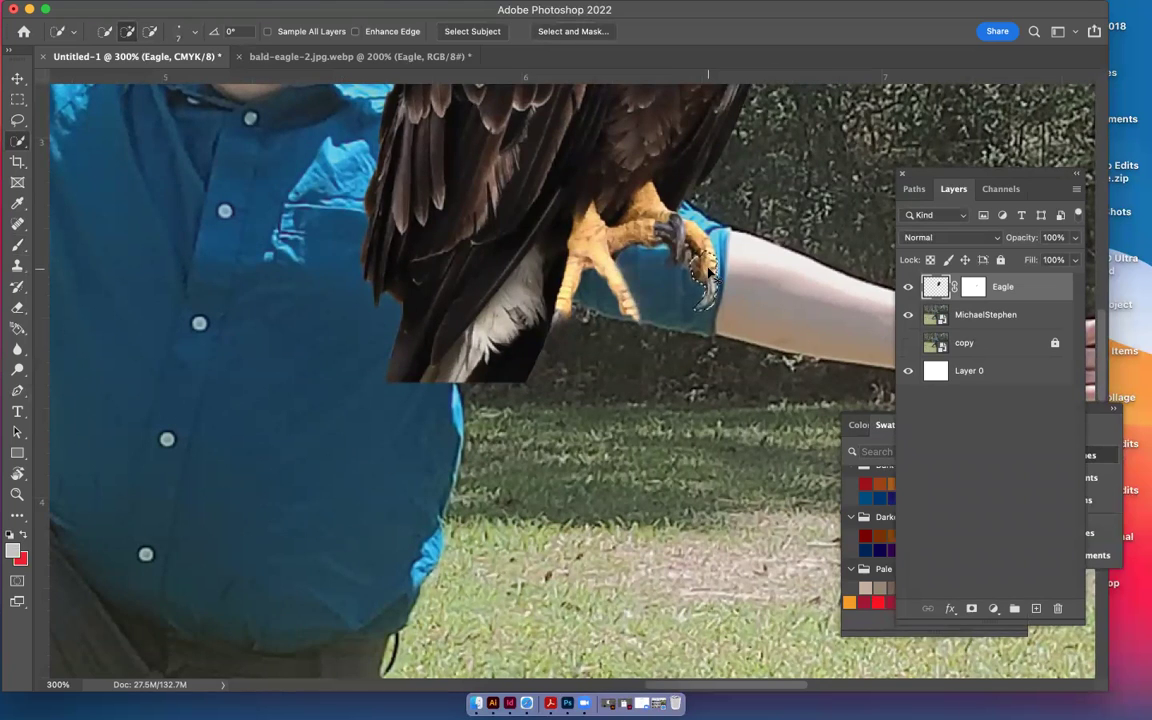
{"action": "key", "text": "super+j"}
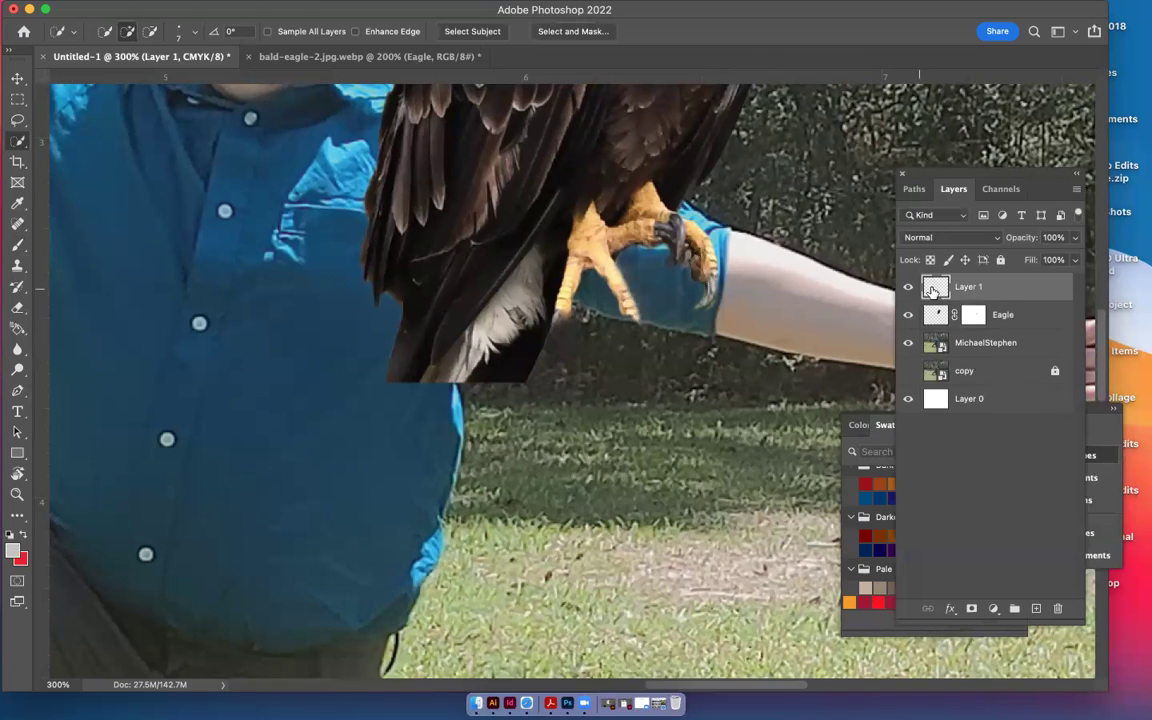
Rename the new talon layer to 'Claw'
{"action": "double_click", "coordinate": [975, 288]}
{"action": "type", "text": "Claw"}
{"action": "key", "text": "Return"}
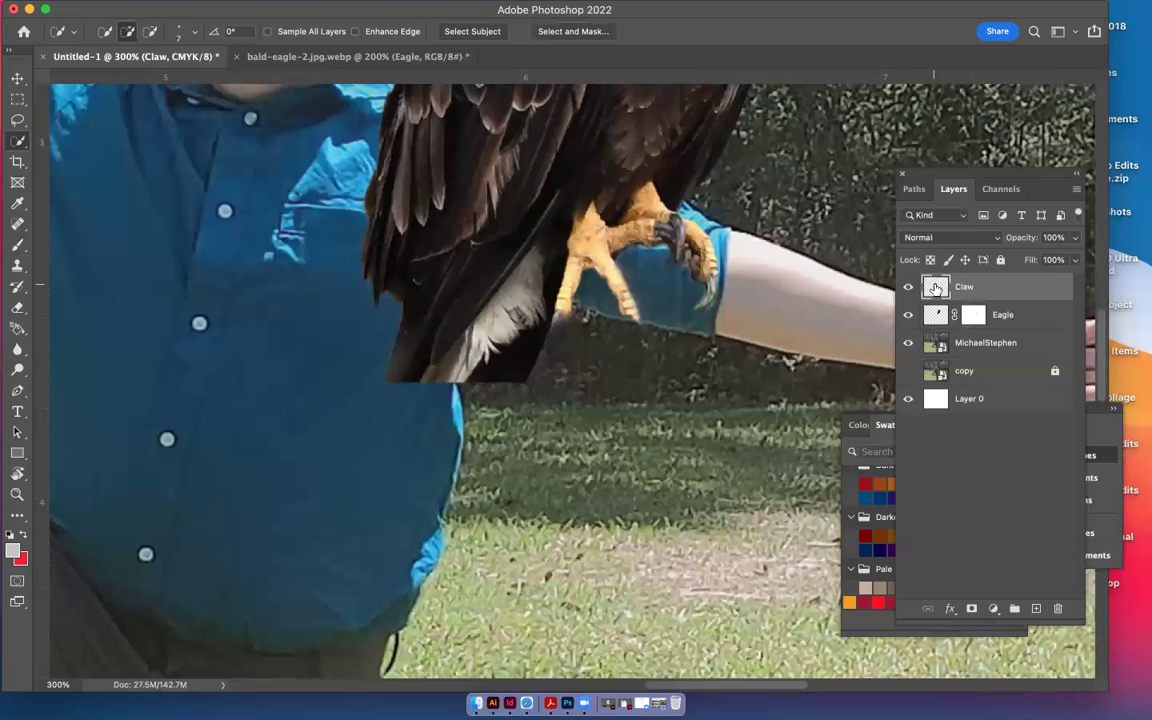
Move the claw down and left onto the sleeve and add a layer mask
{"action": "key", "text": "ctrl+t"}
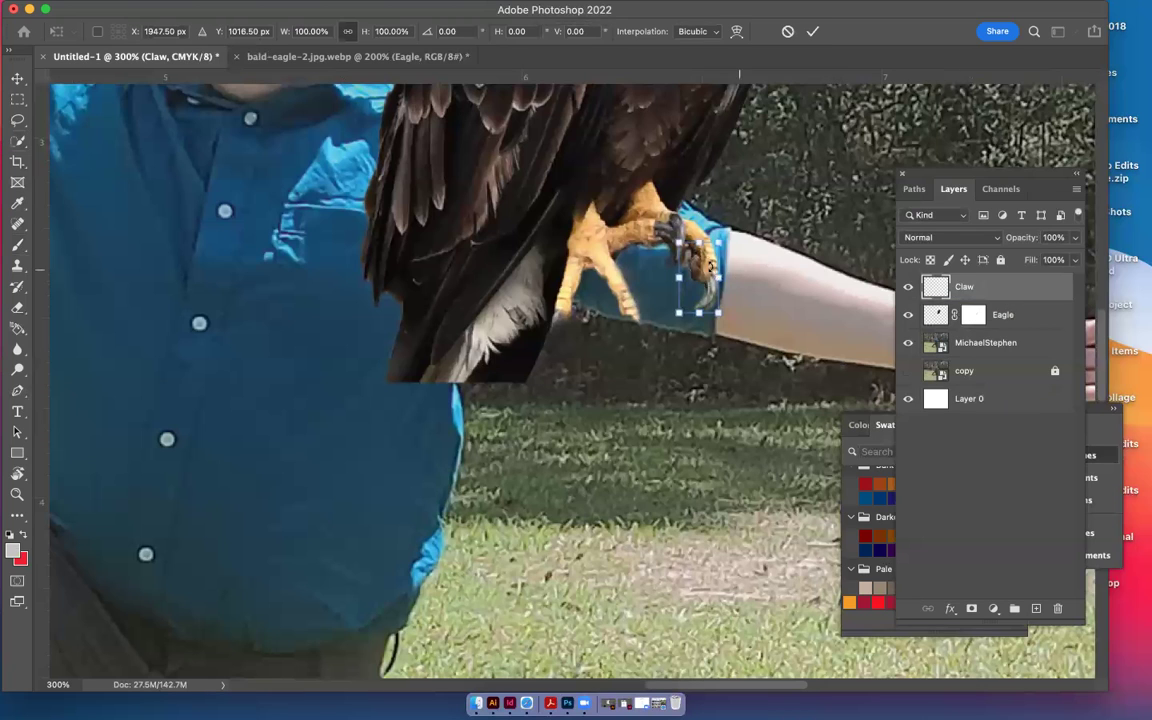
{"action": "left_click_drag", "start_coordinate": [706, 258], "coordinate": [656, 336]}
{"action": "left_click", "coordinate": [811, 36]}
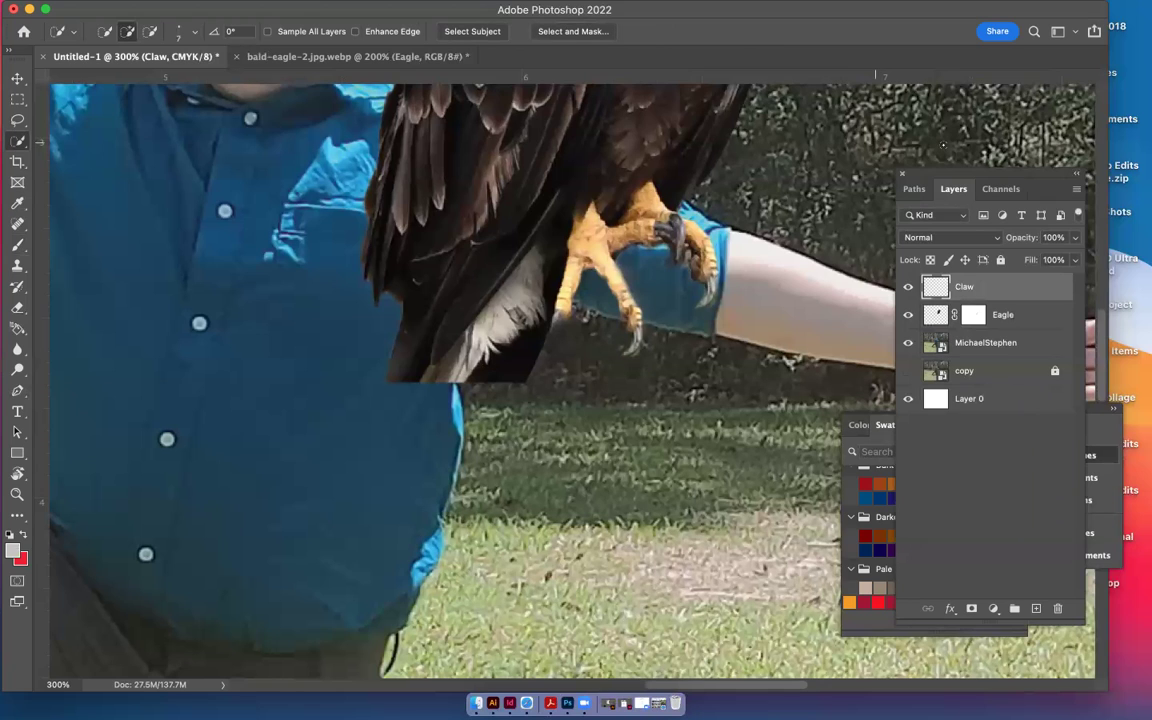
{"action": "left_click", "coordinate": [971, 608]}
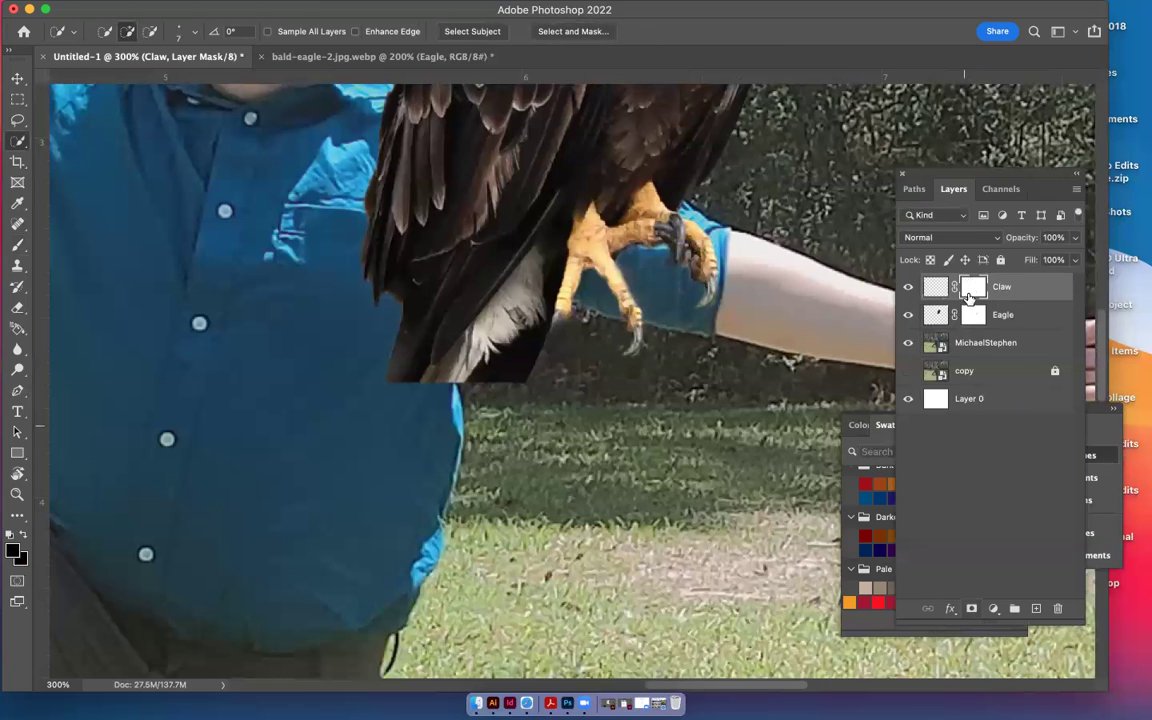
Brush a soft stroke on the Claw mask where the talons meet the sleeve, then add Eagle to the selection
{"action": "left_click", "coordinate": [17, 244]}
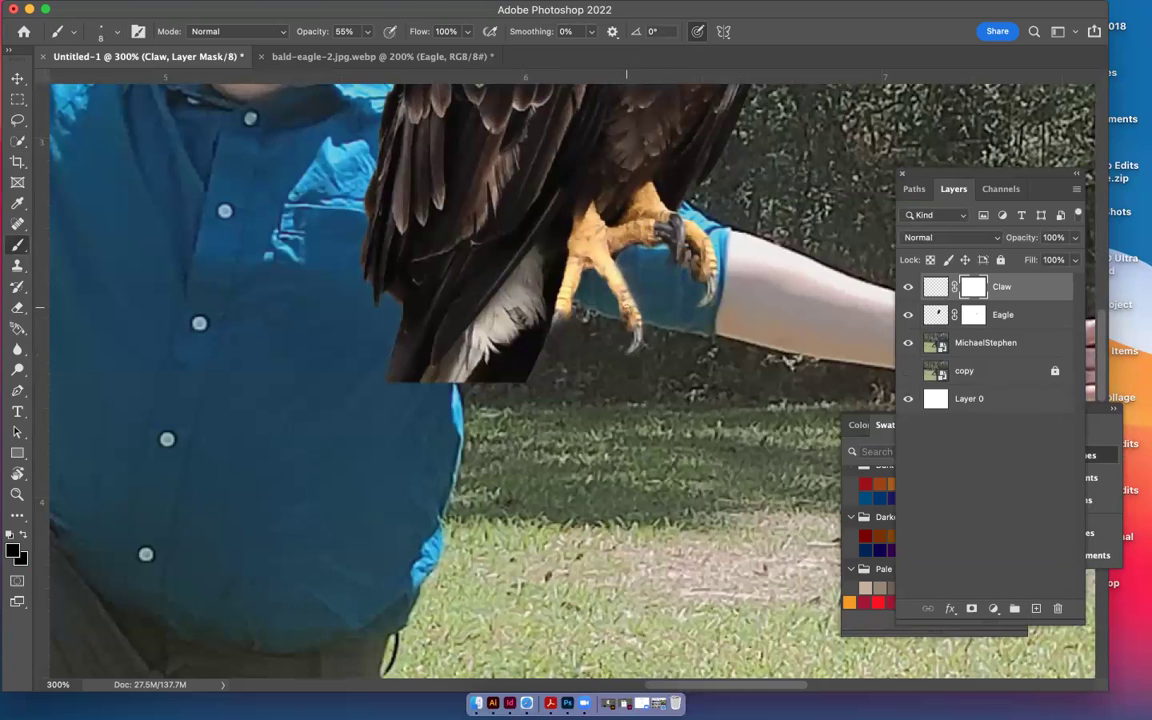
{"action": "left_click_drag", "start_coordinate": [627, 310], "coordinate": [763, 375]}
{"action": "left_click", "coordinate": [935, 316], "text": "shift"}
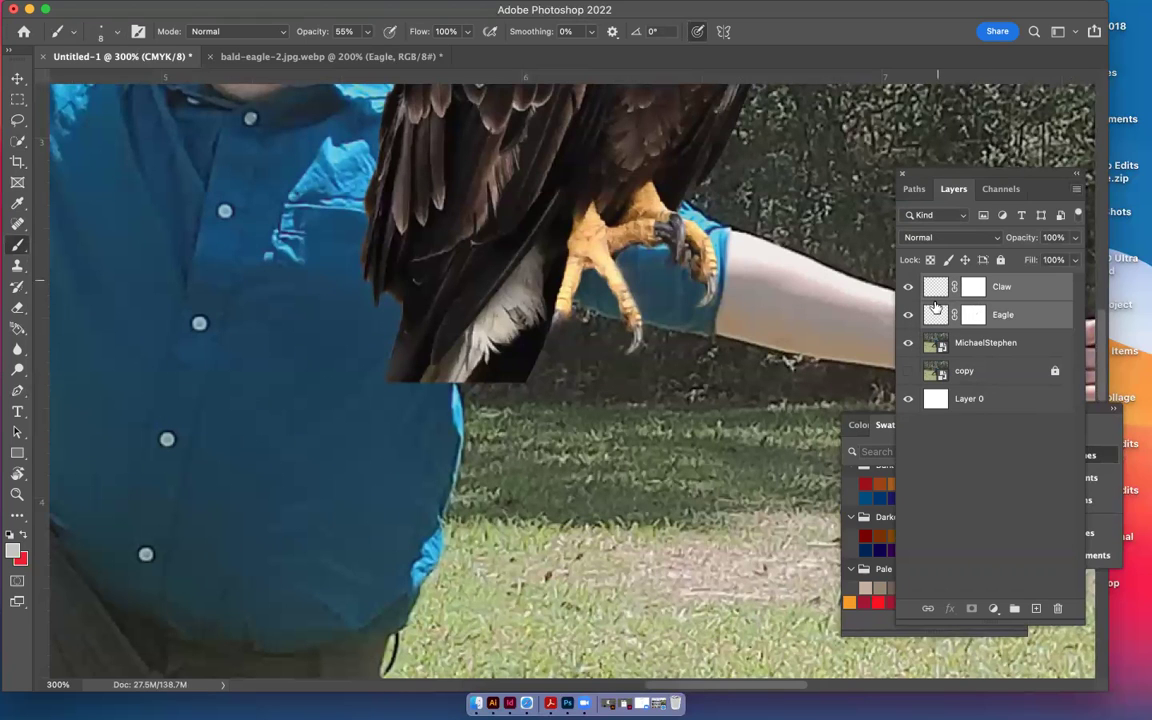
Group the Claw and Eagle layers and name the group 'Eagle'
{"action": "left_click_drag", "start_coordinate": [935, 307], "coordinate": [964, 301]}
{"action": "key", "text": "super+g"}
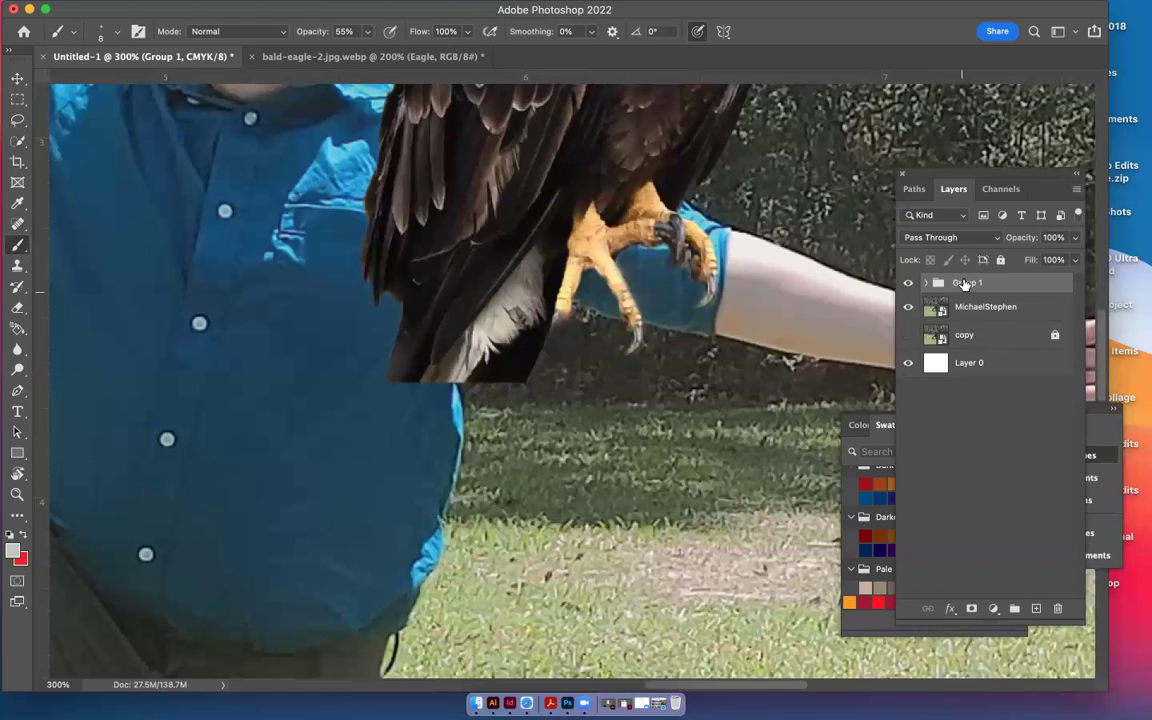
{"action": "double_click", "coordinate": [962, 283]}
{"action": "type", "text": "Eagle"}
{"action": "left_click", "coordinate": [984, 420]}
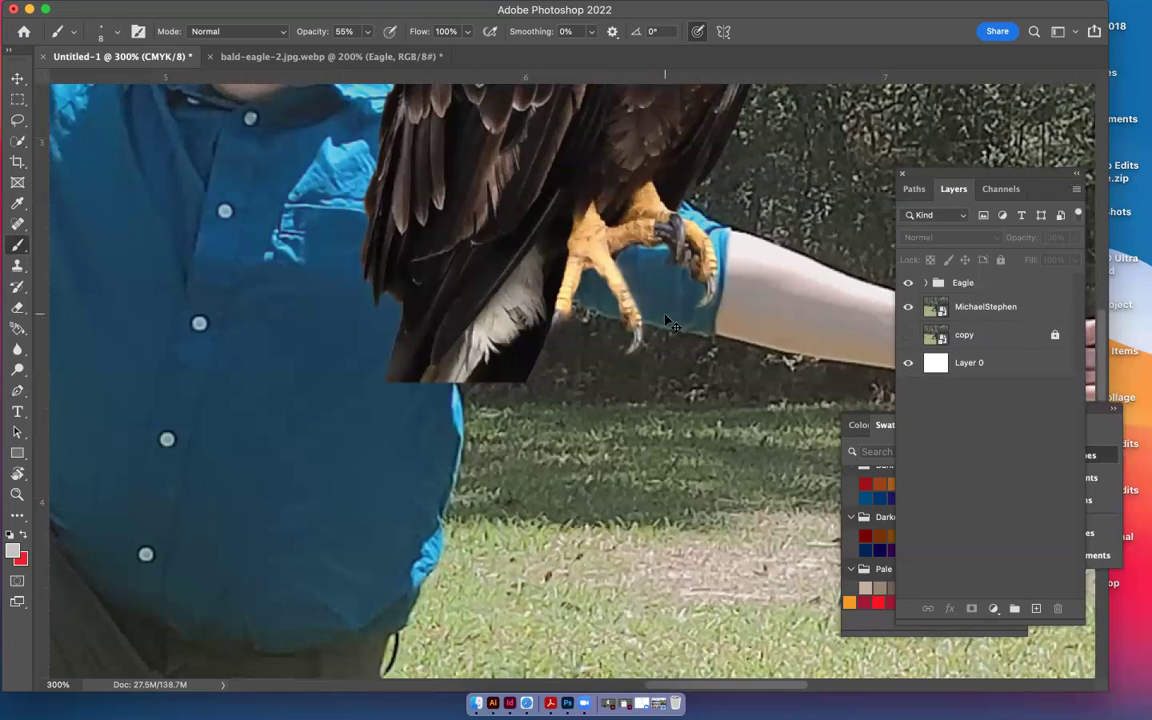
Zoom out to see the whole composite and select the Eagle group for transforming
{"action": "scroll", "coordinate": [668, 322], "scroll_direction": "down", "scroll_amount": 3}
{"action": "scroll", "coordinate": [668, 322], "scroll_direction": "down", "scroll_amount": 2}
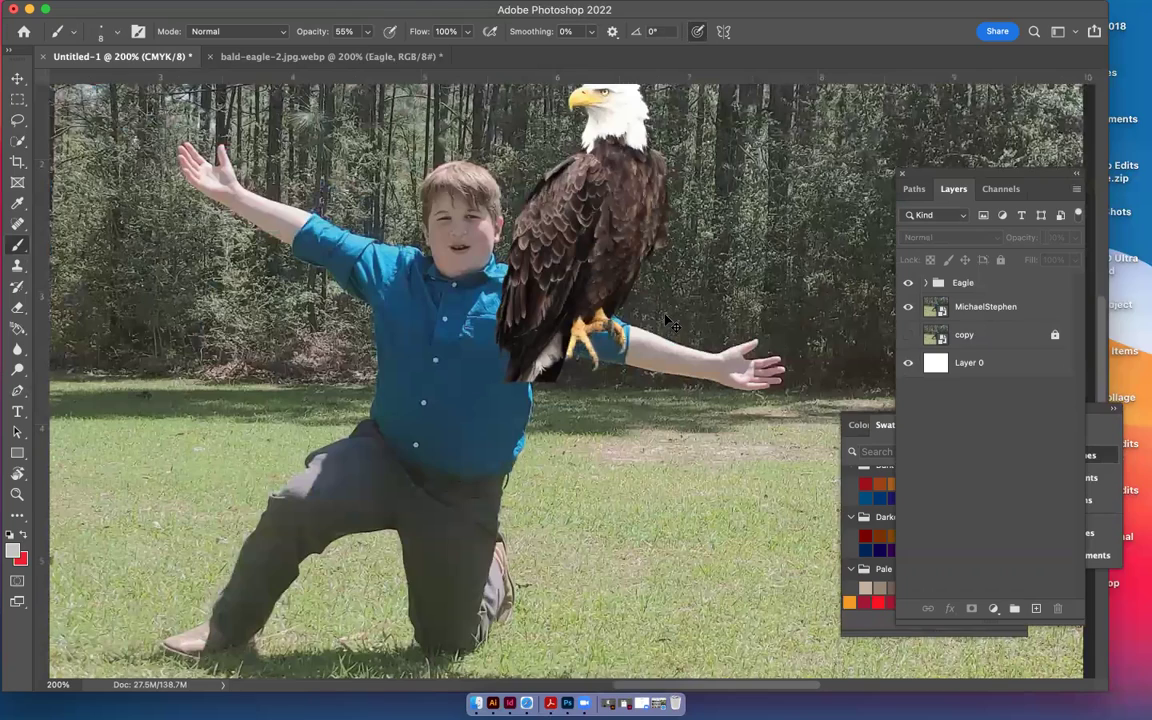
{"action": "scroll", "coordinate": [668, 322], "scroll_direction": "down", "scroll_amount": 2}
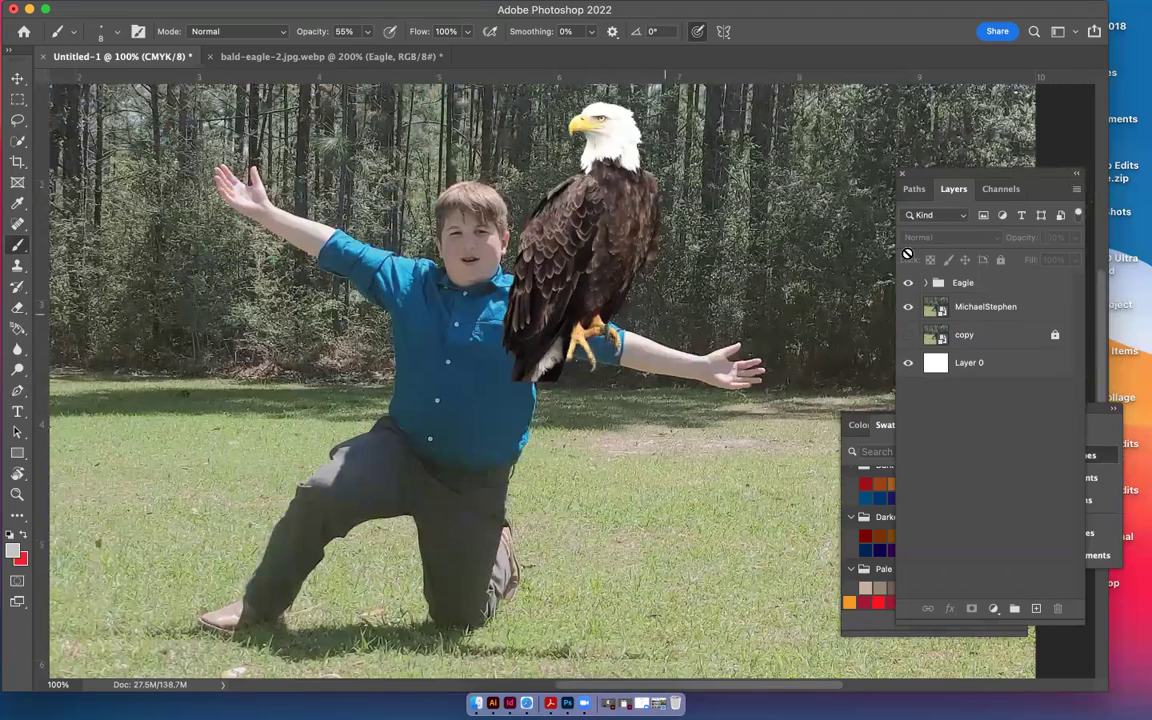
{"action": "left_click", "coordinate": [945, 284]}
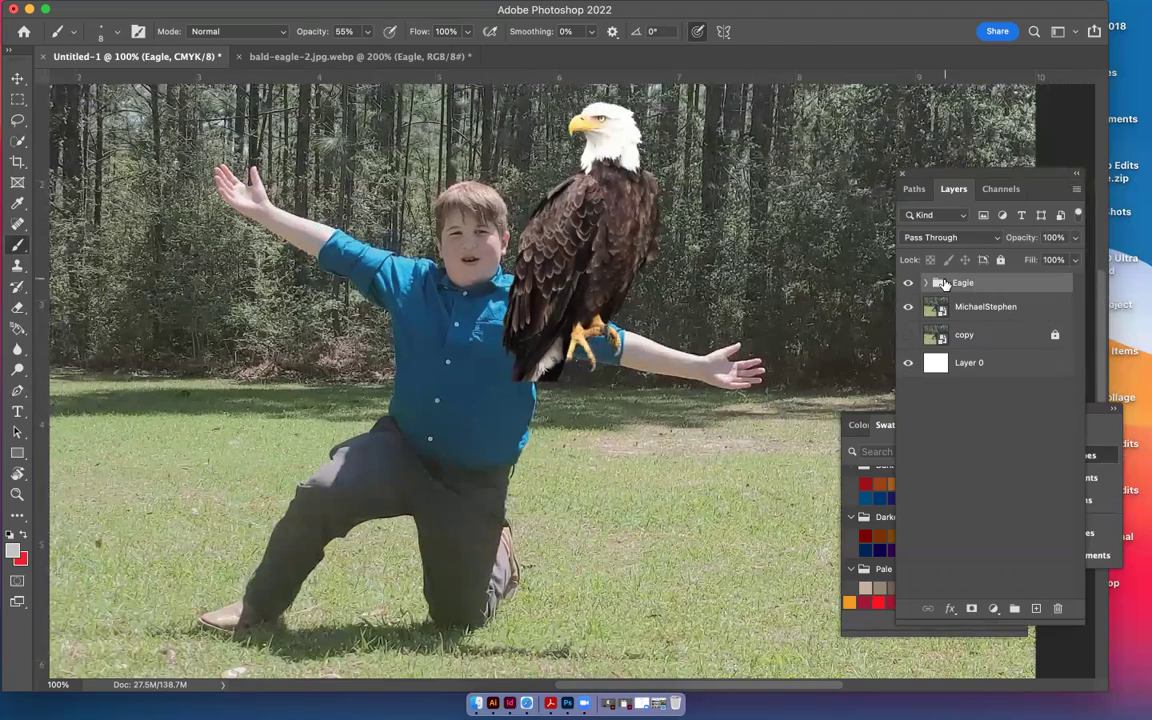
{"action": "key", "text": "super+t"}
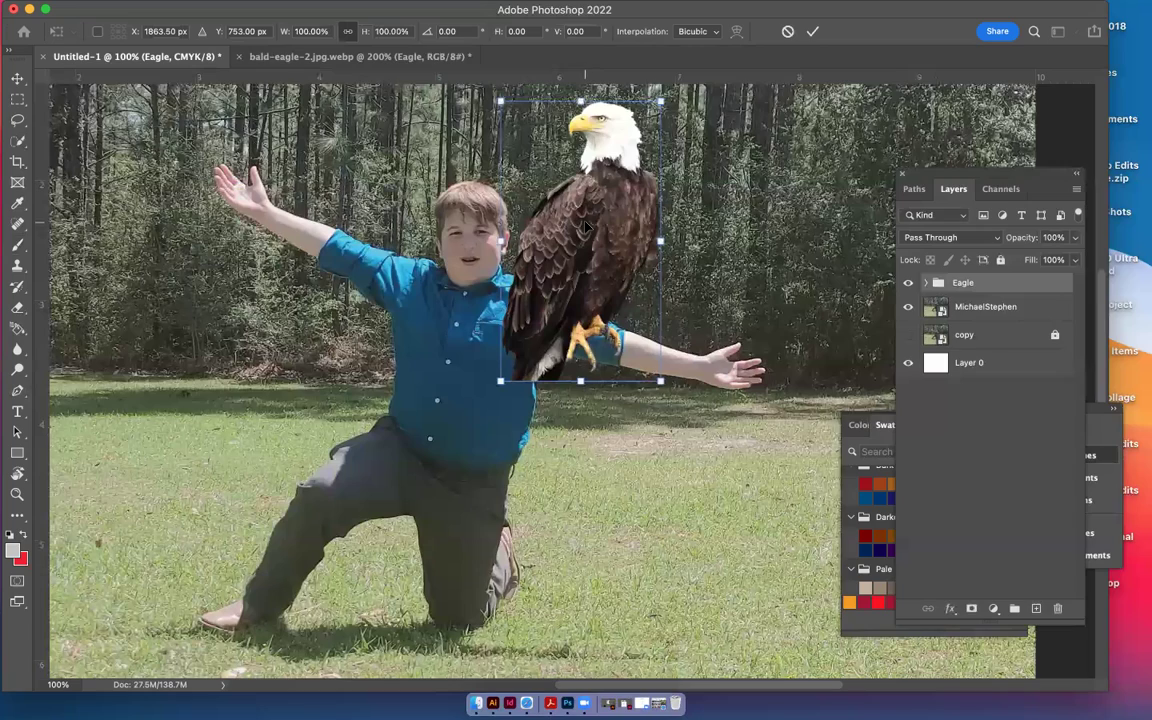
Move the Eagle group onto the boy's shoulder and scale it down to 78.21%
{"action": "left_click_drag", "start_coordinate": [517, 207], "coordinate": [324, 124]}
{"action": "left_click_drag", "start_coordinate": [391, 145], "coordinate": [559, 205]}
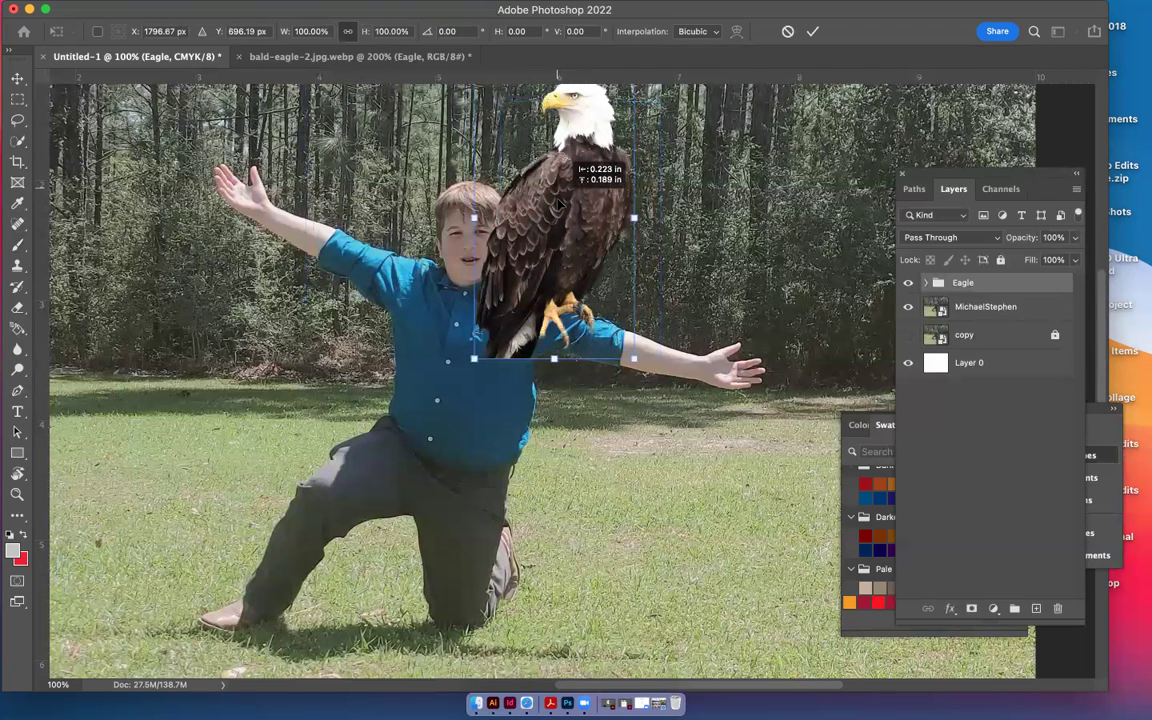
{"action": "left_click_drag", "start_coordinate": [559, 205], "coordinate": [561, 204]}
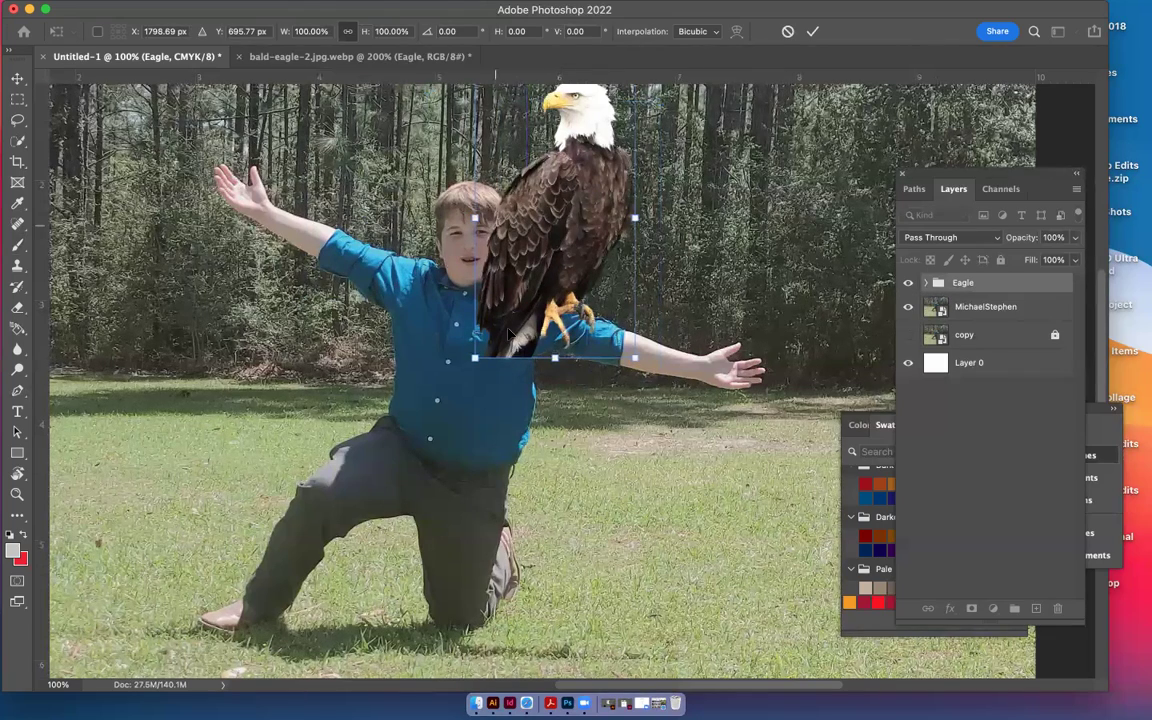
{"action": "left_click_drag", "start_coordinate": [476, 358], "coordinate": [522, 303]}
{"action": "left_click_drag", "start_coordinate": [582, 210], "coordinate": [579, 240]}
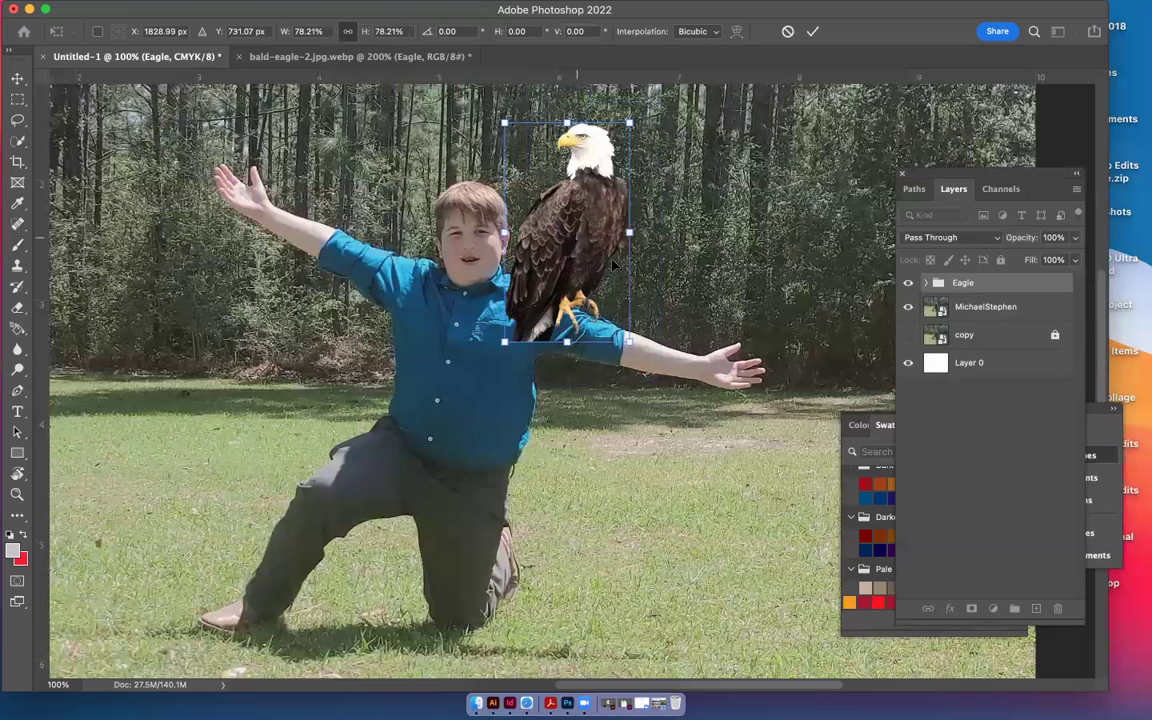
{"action": "left_click", "coordinate": [812, 31]}
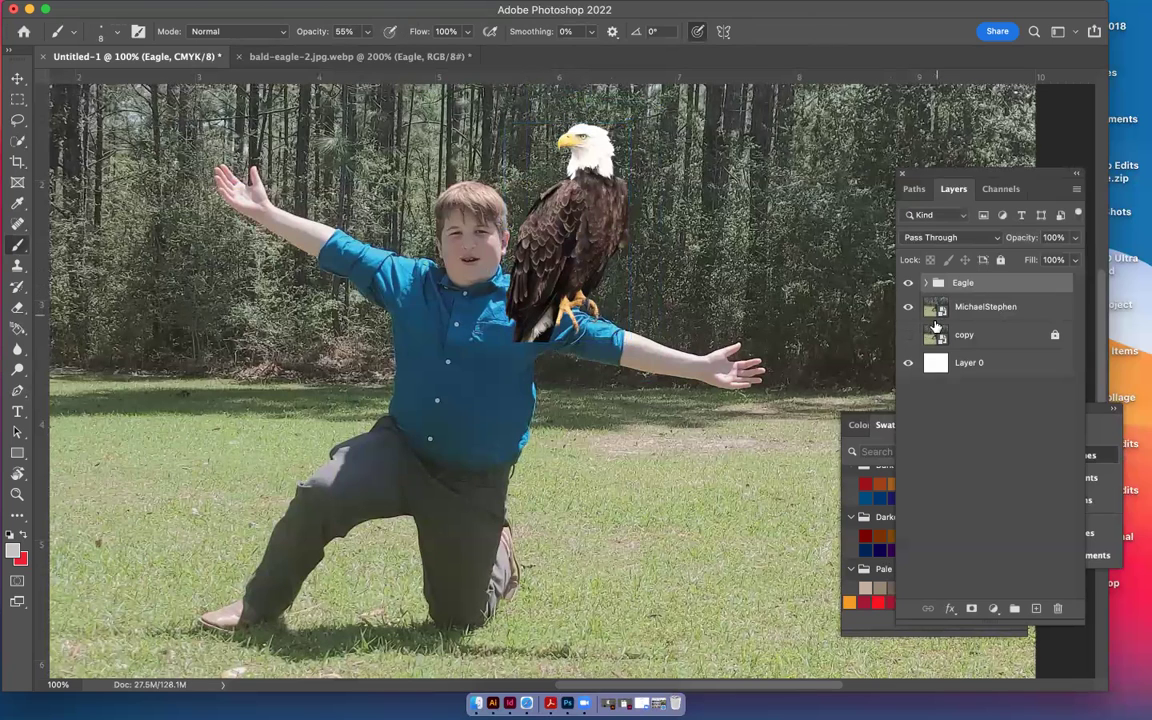
{"action": "left_click", "coordinate": [939, 309]}
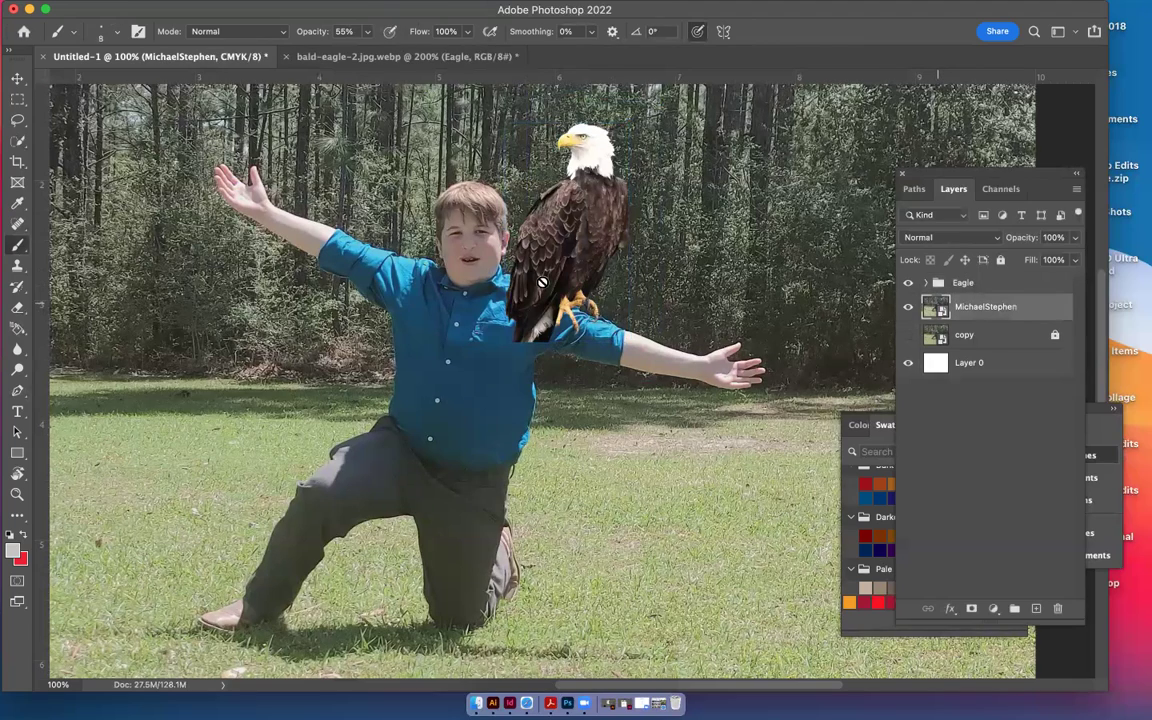
{"action": "left_click", "coordinate": [909, 284]}
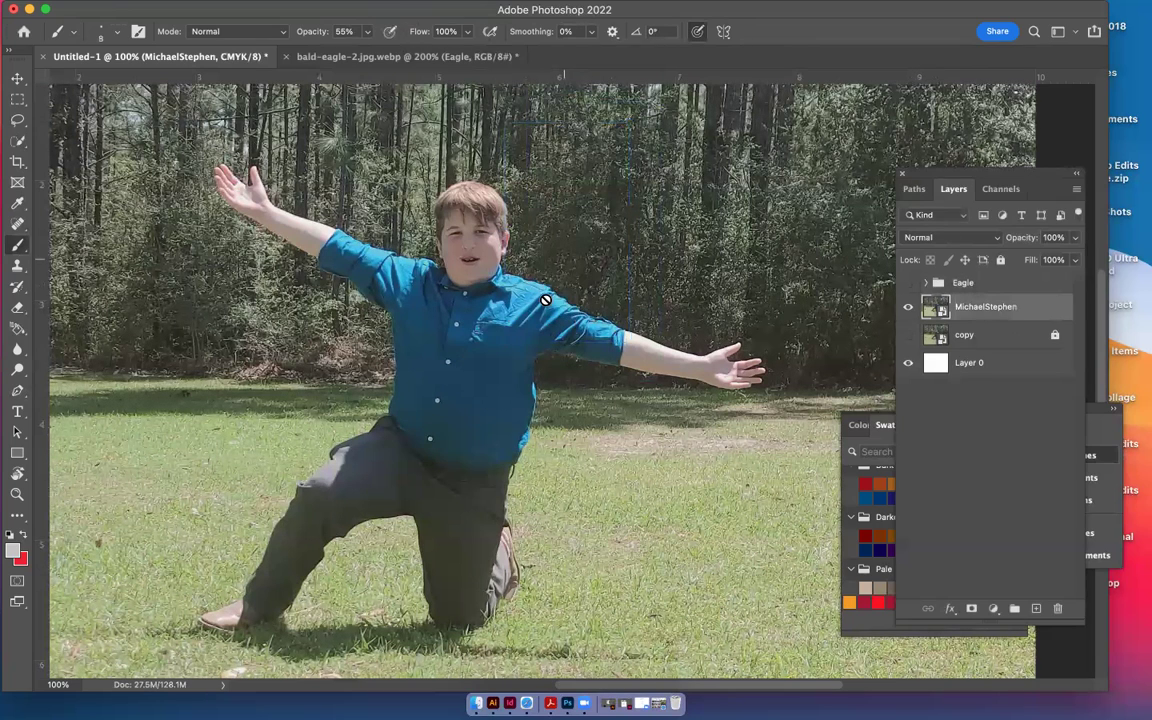
{"action": "left_click", "coordinate": [17, 78]}
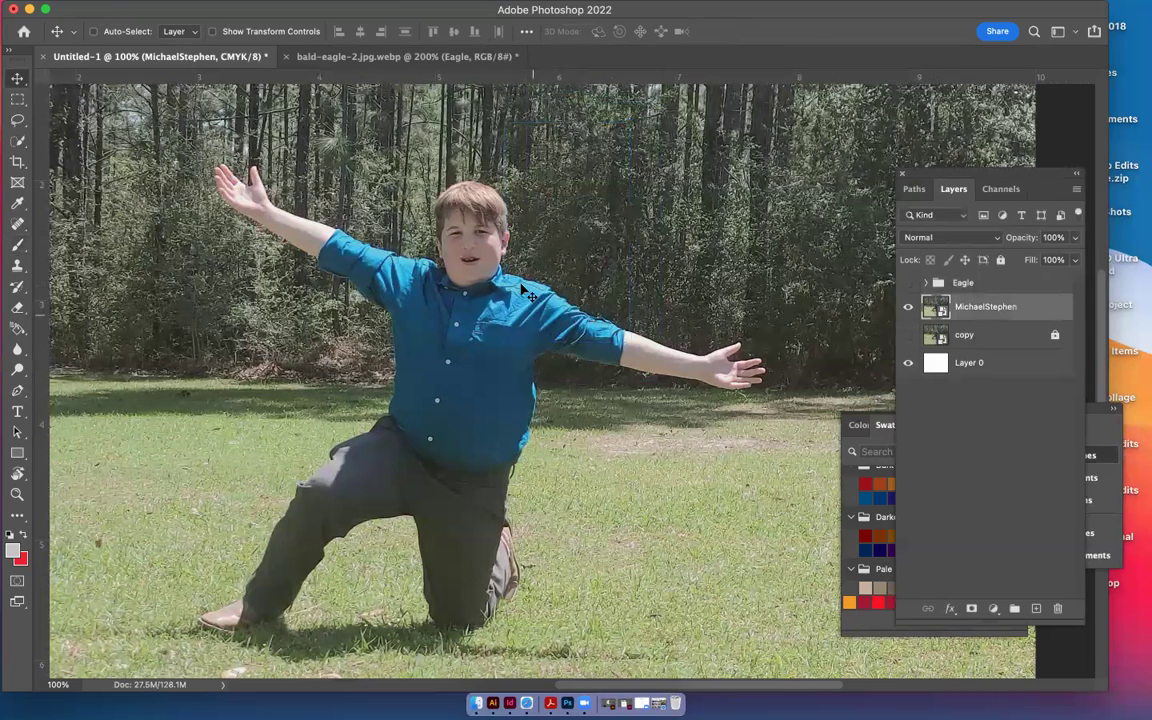
{"action": "left_click", "coordinate": [17, 140]}
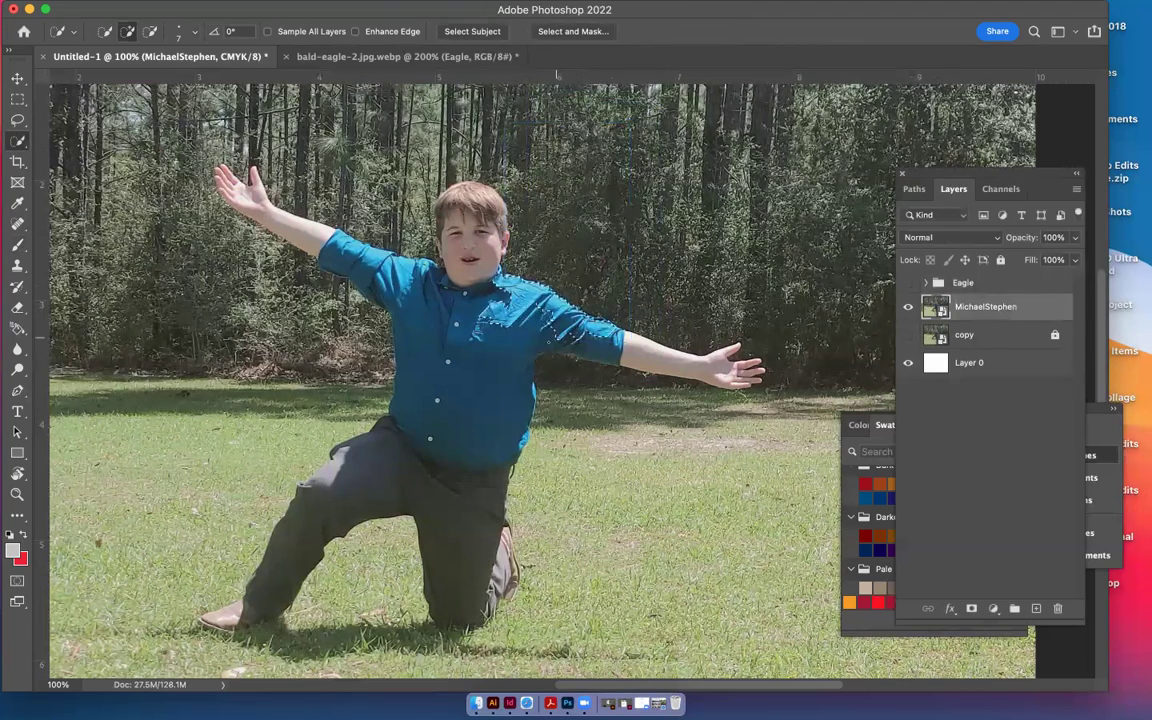
{"action": "mouse_move", "coordinate": [500, 305]}
{"action": "left_mouse_down"}
{"action": "mouse_move", "coordinate": [480, 300]}
{"action": "mouse_move", "coordinate": [545, 300]}
{"action": "left_mouse_up"}
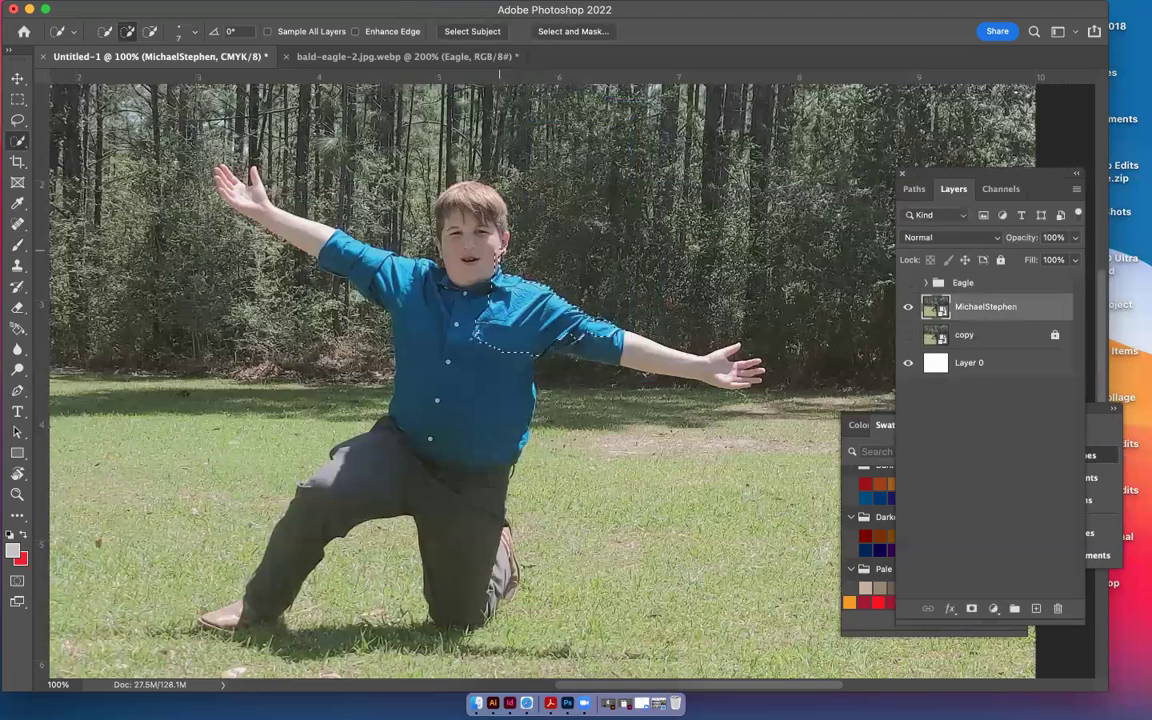
{"action": "mouse_move", "coordinate": [450, 240]}
{"action": "left_mouse_down"}
{"action": "mouse_move", "coordinate": [500, 250]}
{"action": "mouse_move", "coordinate": [451, 192]}
{"action": "mouse_move", "coordinate": [437, 270]}
{"action": "mouse_move", "coordinate": [480, 245]}
{"action": "mouse_move", "coordinate": [430, 181]}
{"action": "mouse_move", "coordinate": [400, 178]}
{"action": "mouse_move", "coordinate": [417, 240]}
{"action": "mouse_move", "coordinate": [470, 227]}
{"action": "left_mouse_up"}
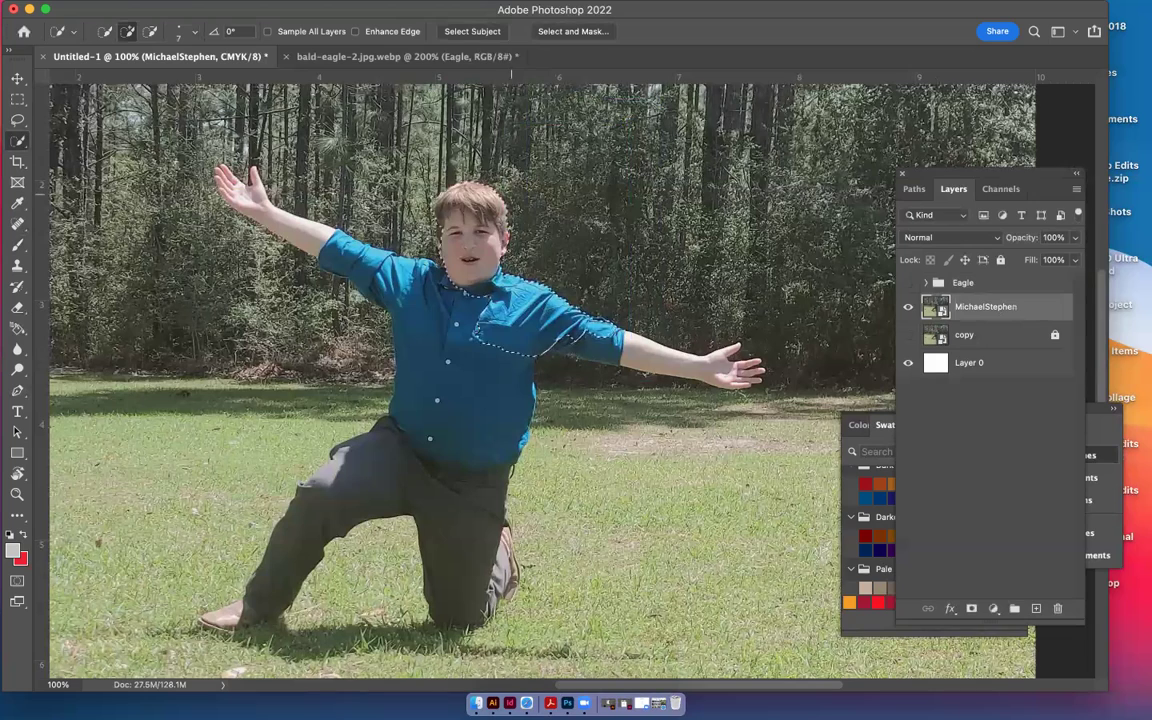
Refine the selection with Radius 1 px, Smooth 8, Feather 1.4 px, Shift Edge -24%, output to New Layer
{"action": "left_click", "coordinate": [581, 33]}
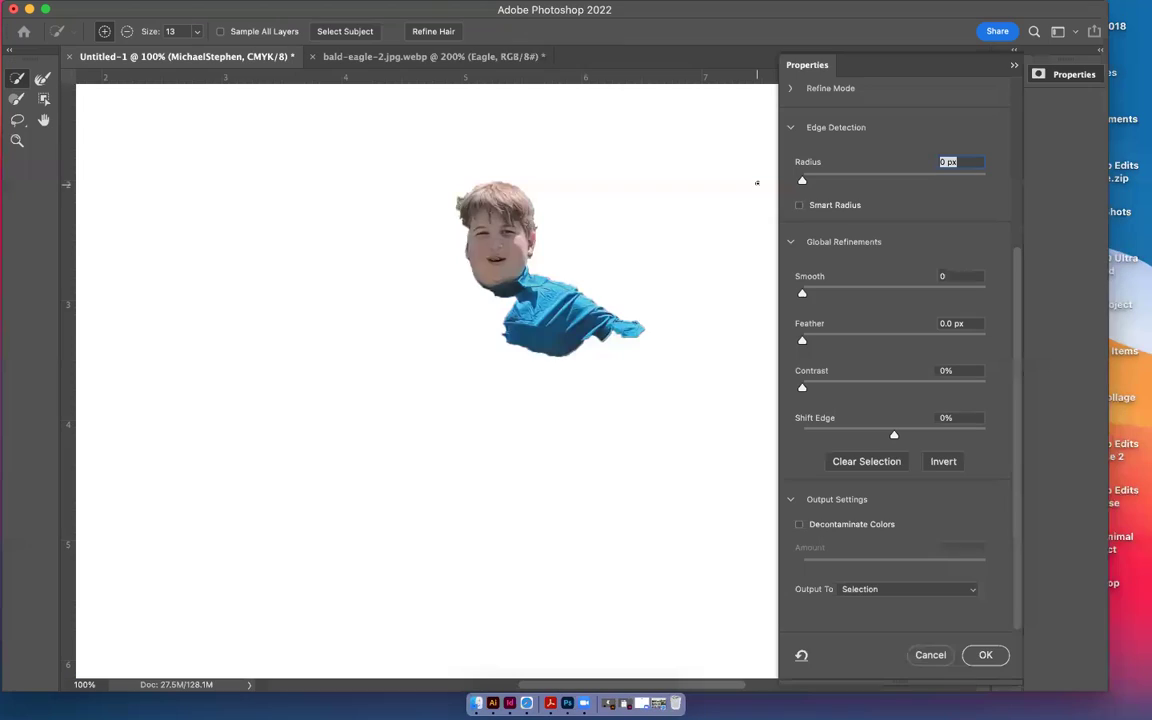
{"action": "left_click", "coordinate": [888, 429]}
{"action": "left_click_drag", "start_coordinate": [888, 432], "coordinate": [871, 434]}
{"action": "left_click", "coordinate": [816, 180]}
{"action": "left_click_drag", "start_coordinate": [812, 340], "coordinate": [817, 339]}
{"action": "left_click_drag", "start_coordinate": [810, 292], "coordinate": [818, 292]}
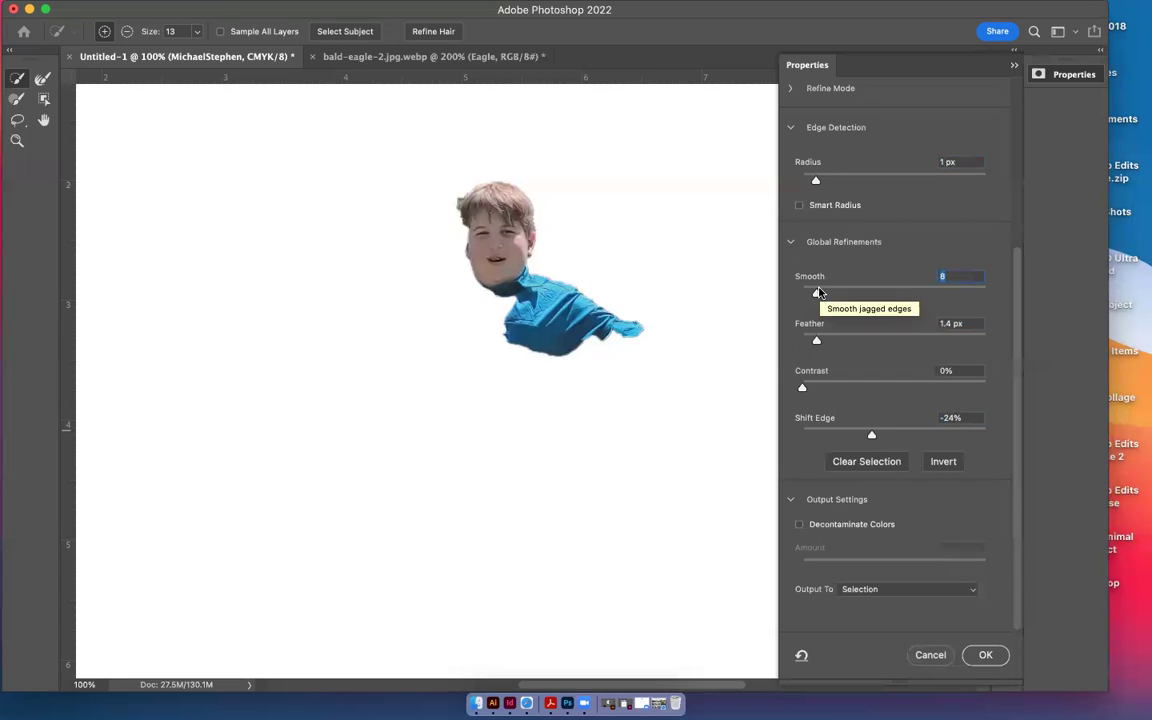
{"action": "left_click", "coordinate": [963, 588]}
{"action": "left_click", "coordinate": [953, 608]}
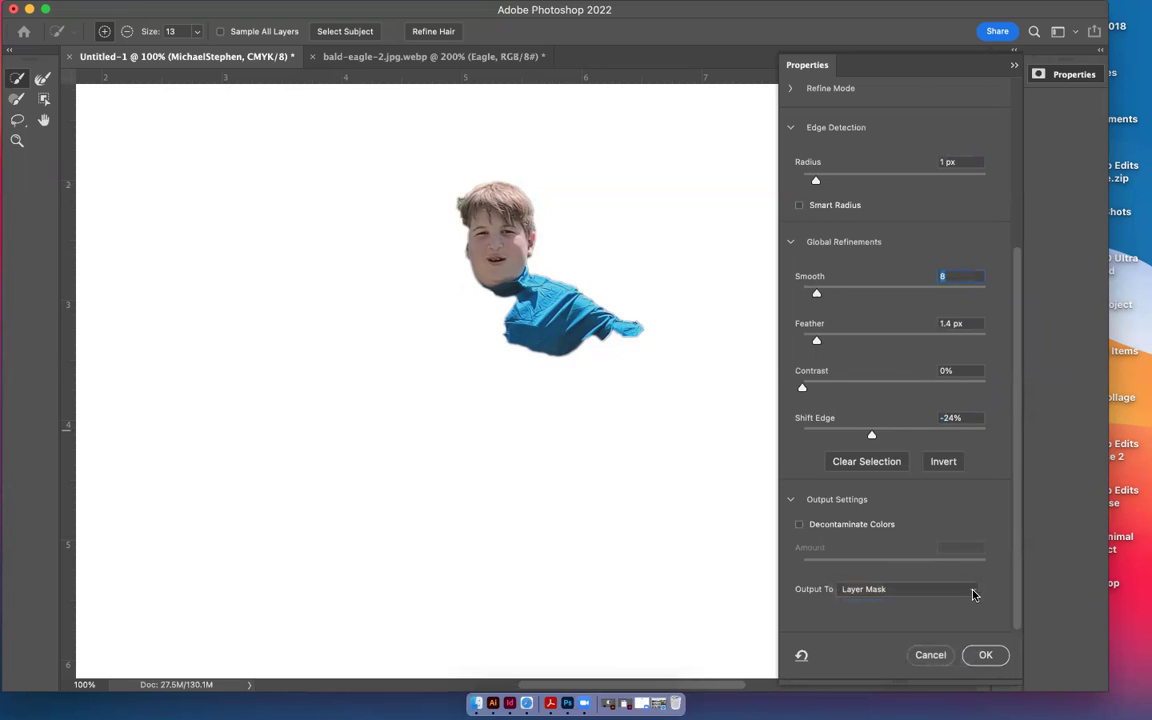
{"action": "left_click", "coordinate": [975, 594]}
{"action": "left_click", "coordinate": [964, 607]}
{"action": "left_click", "coordinate": [985, 656]}
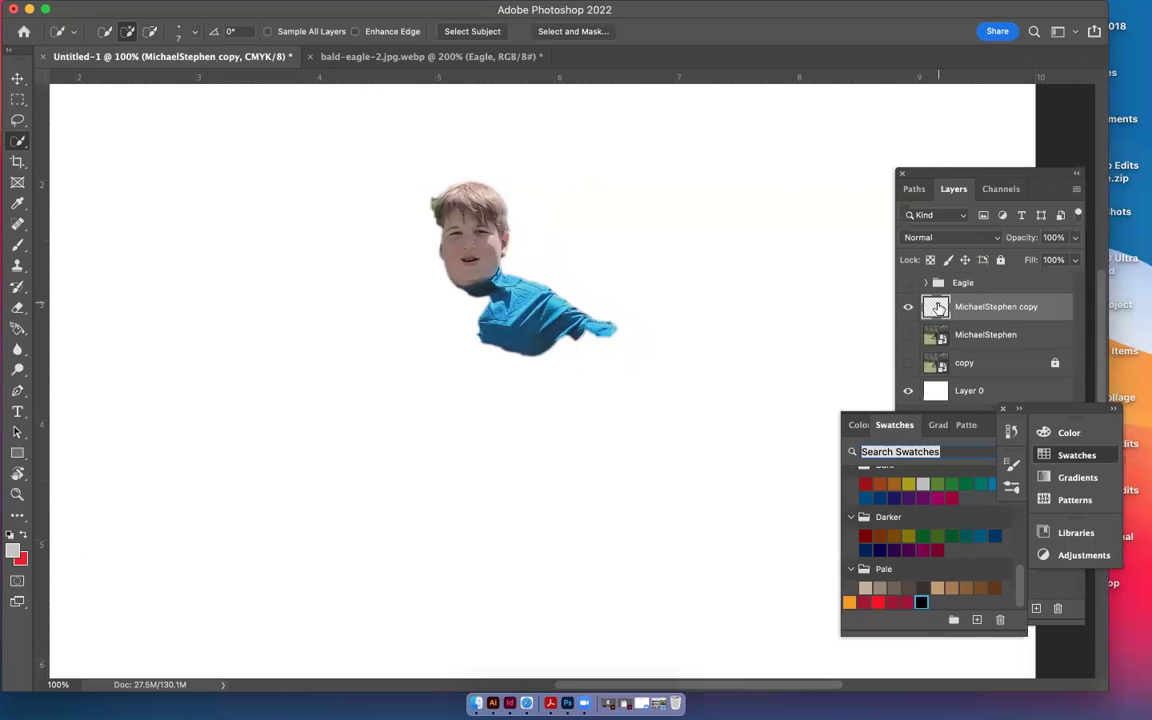
{"action": "left_click", "coordinate": [908, 335]}
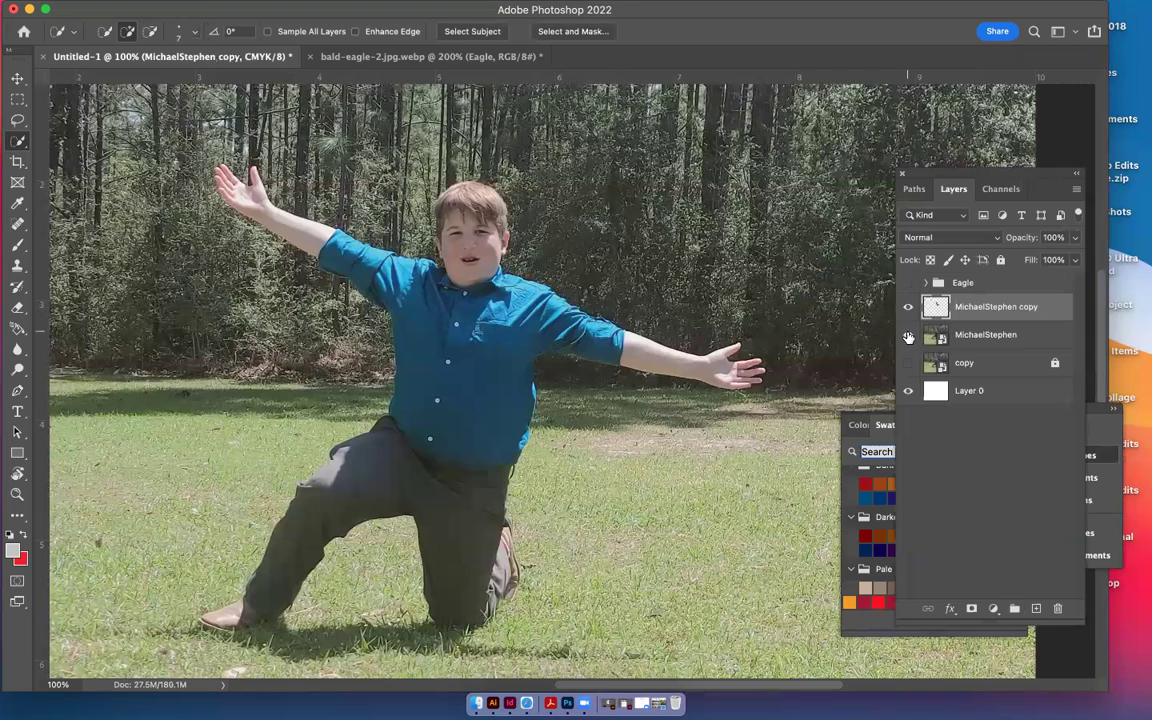
{"action": "left_click", "coordinate": [908, 336]}
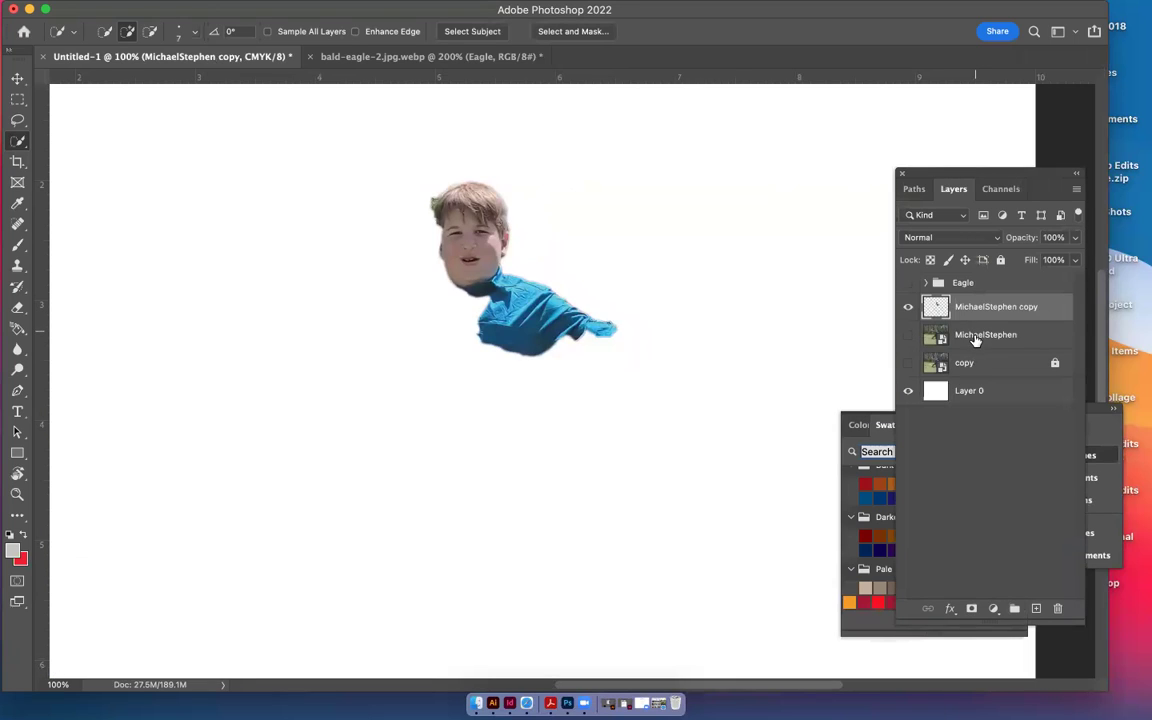
{"action": "left_click", "coordinate": [908, 336]}
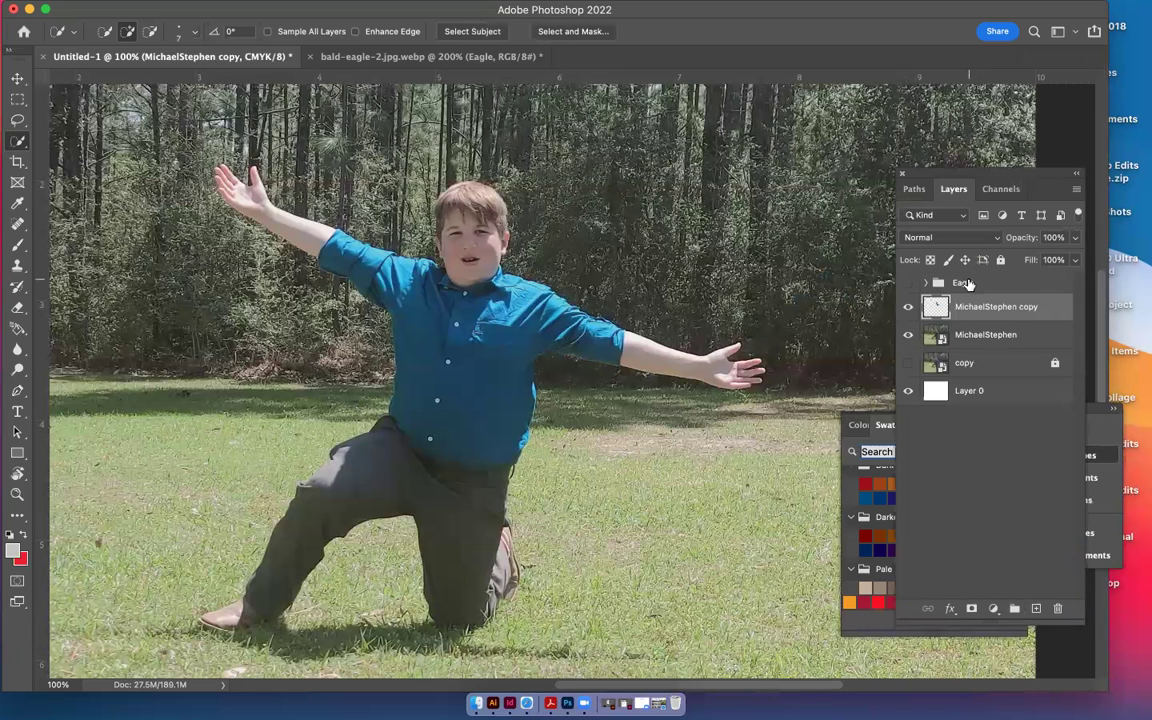
{"action": "left_click", "coordinate": [908, 283]}
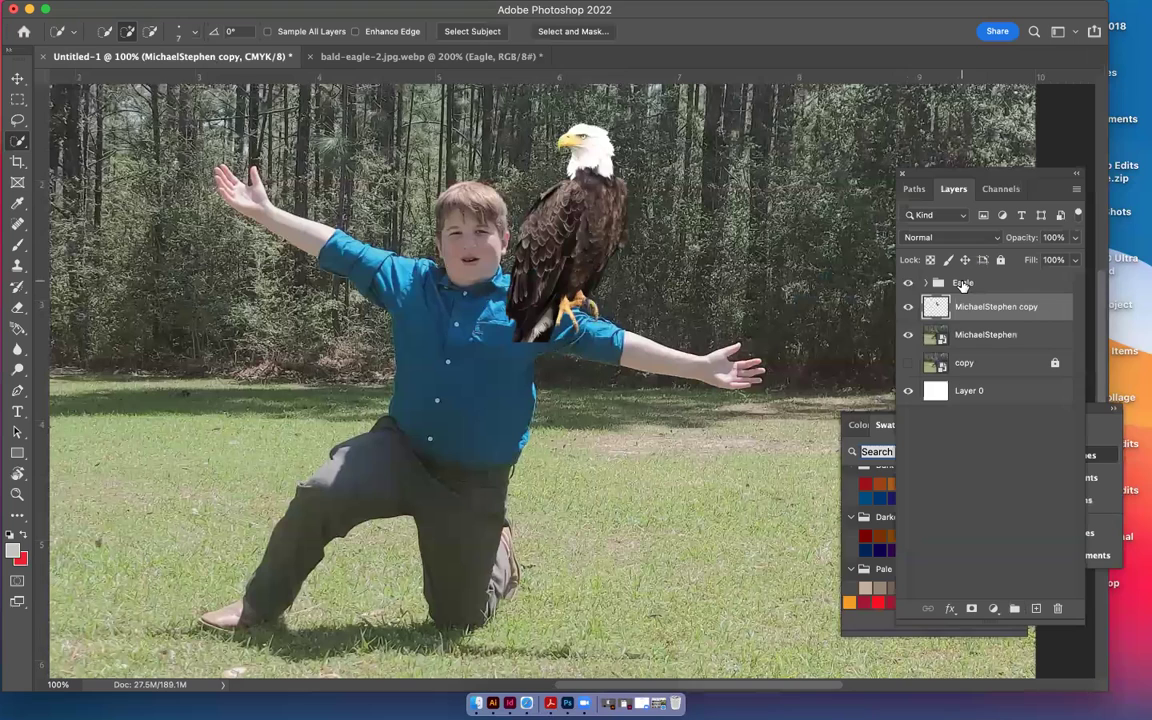
{"action": "left_click_drag", "start_coordinate": [962, 285], "coordinate": [962, 318]}
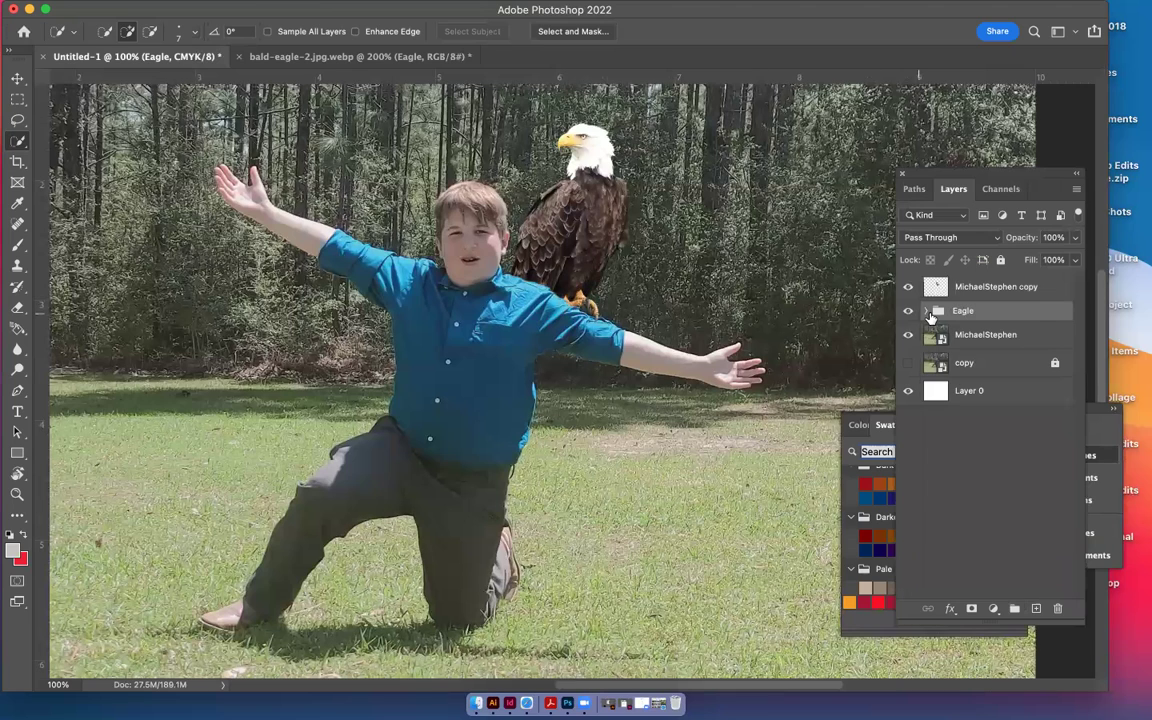
{"action": "left_click", "coordinate": [908, 287]}
{"action": "left_click", "coordinate": [958, 287]}
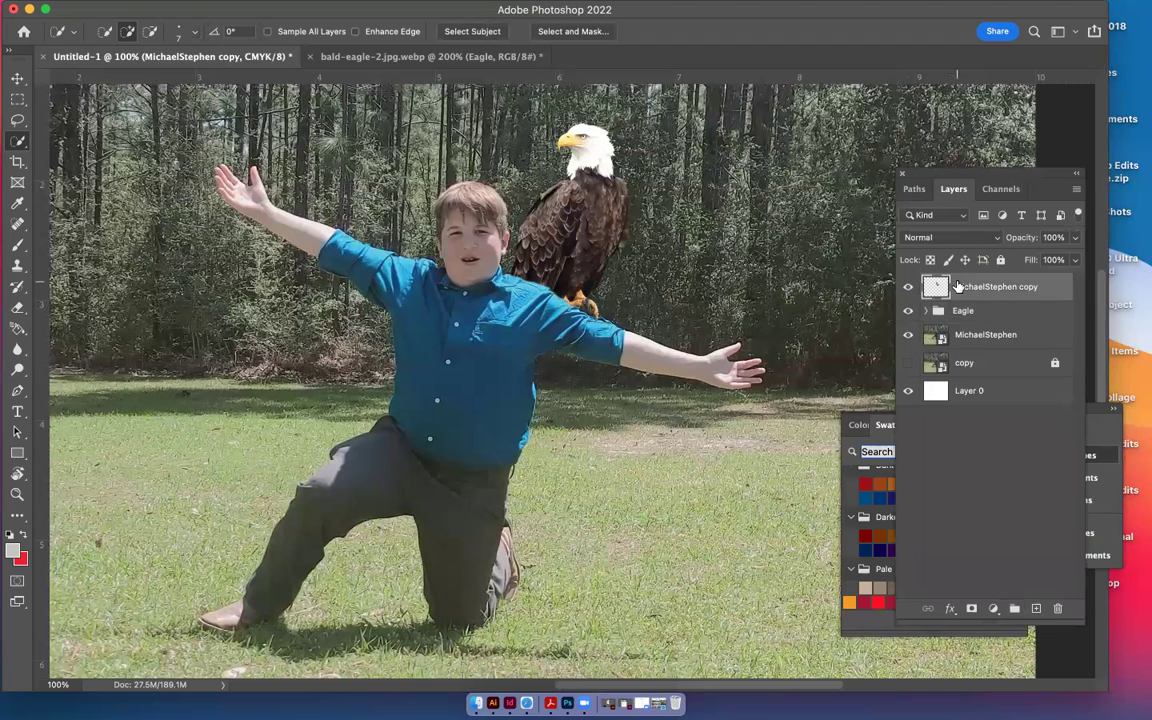
{"action": "left_click", "coordinate": [1075, 237]}
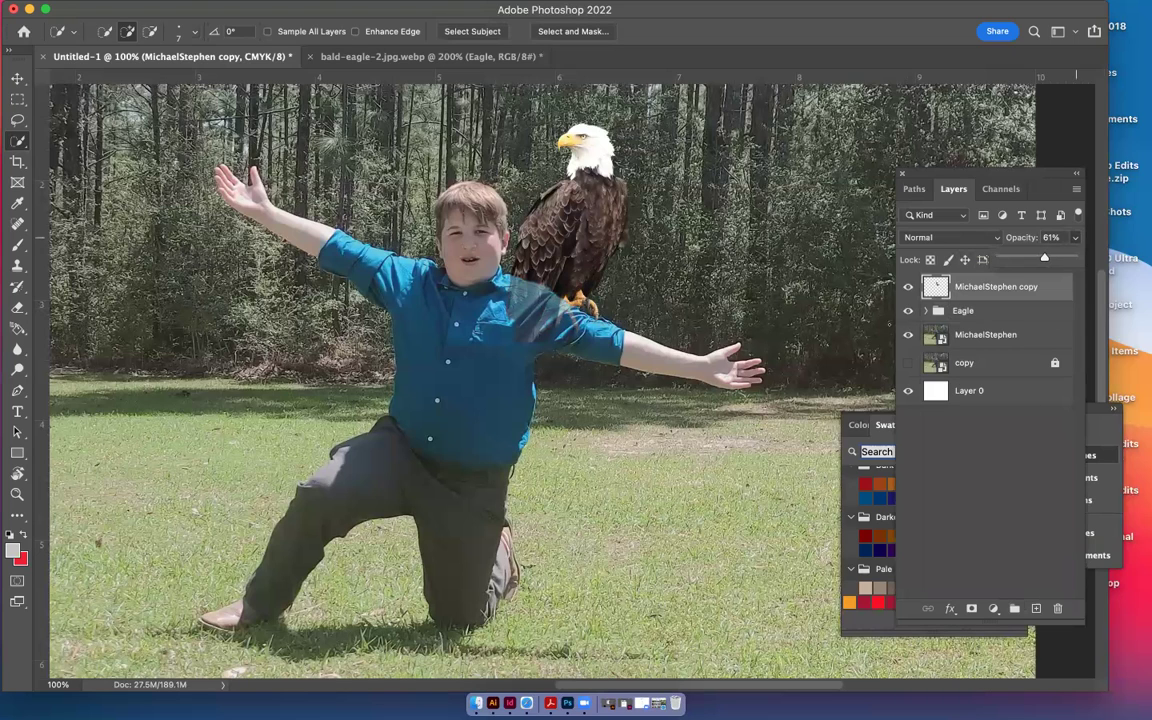
{"action": "left_click", "coordinate": [938, 288]}
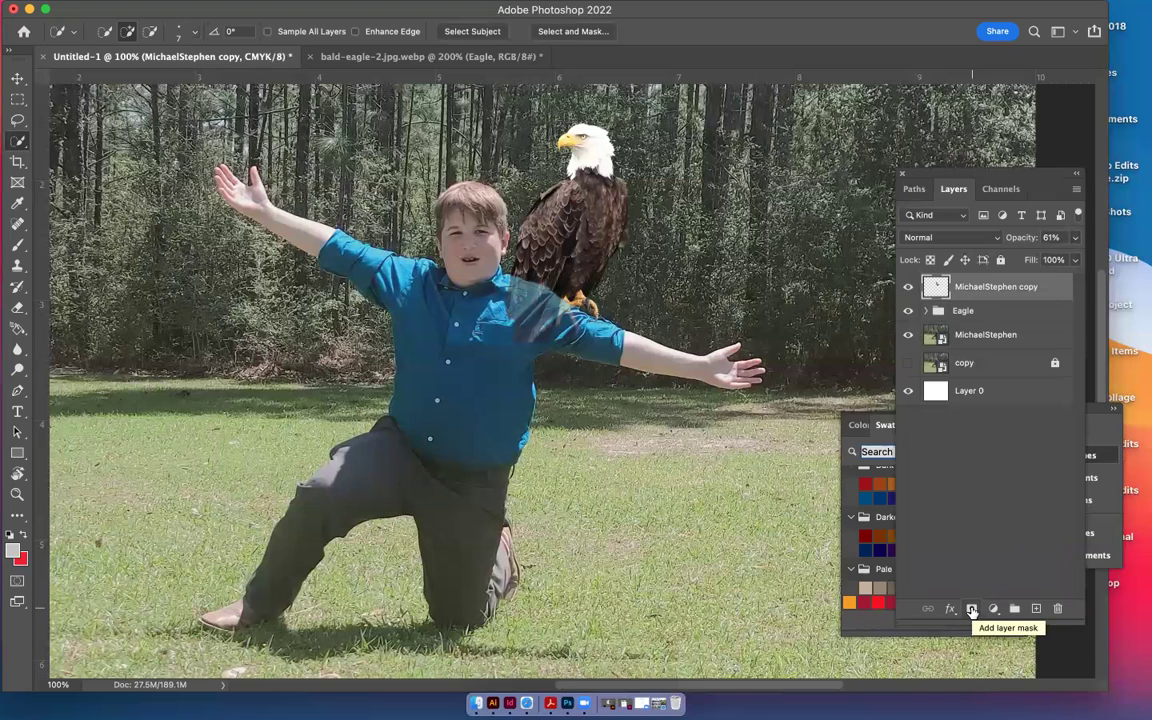
{"action": "left_click", "coordinate": [971, 610]}
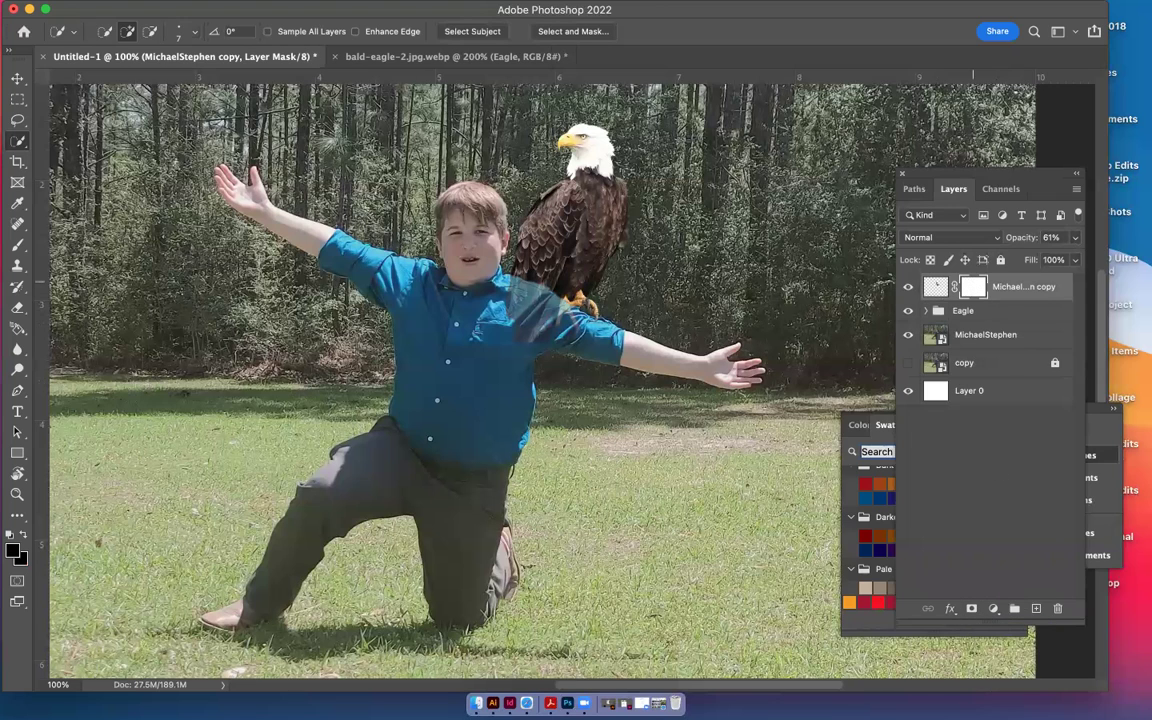
{"action": "left_click", "coordinate": [17, 245]}
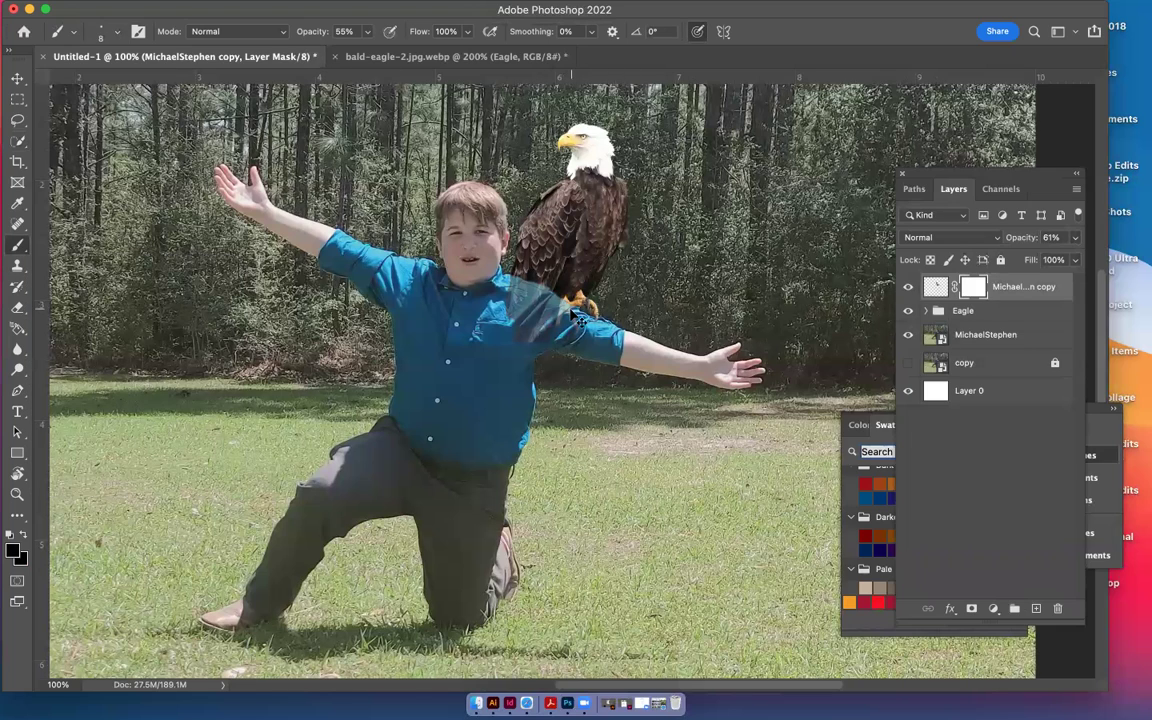
At 300% zoom, paint the shirt copy's mask with a small brush to reveal the eagle's orange talons
{"action": "key", "text": "super+equal"}
{"action": "key", "text": "super+equal"}
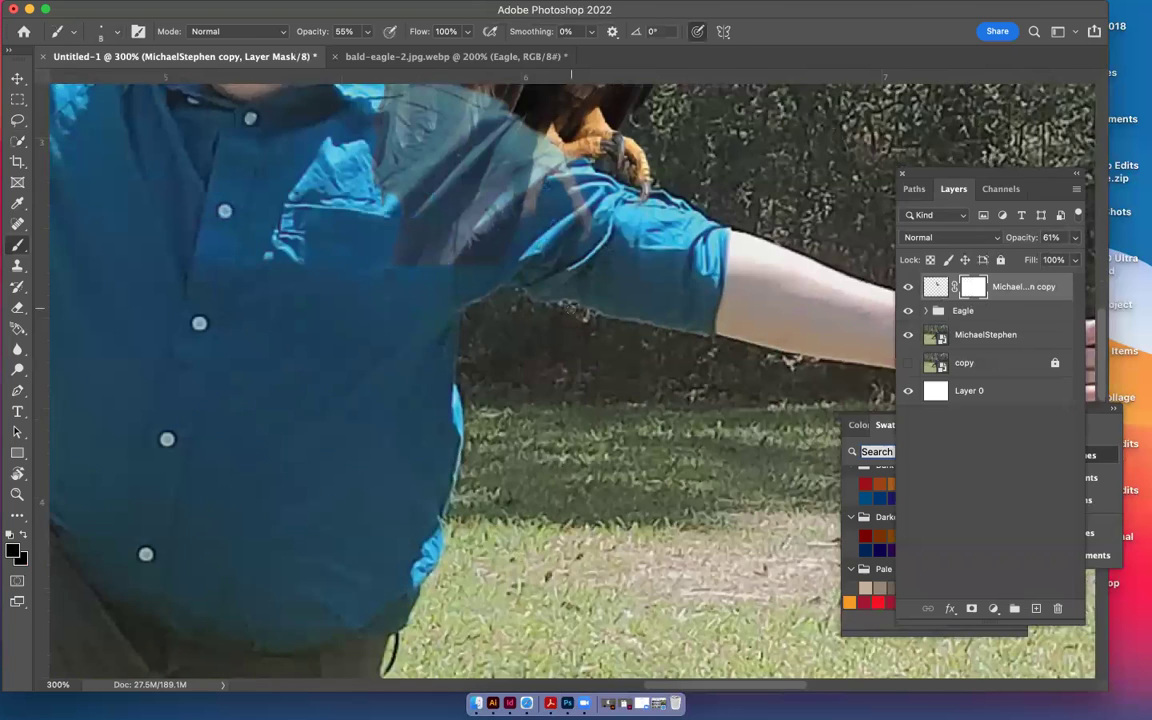
{"action": "scroll", "coordinate": [571, 309], "scroll_direction": "up", "scroll_amount": 2}
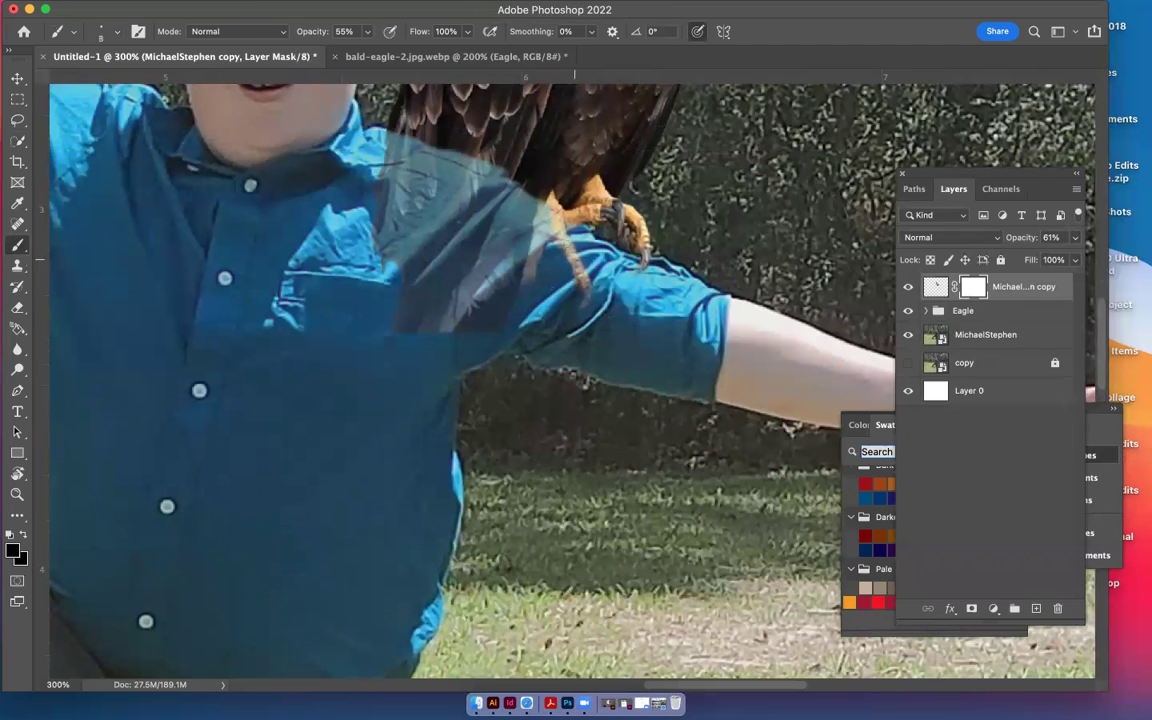
{"action": "mouse_move", "coordinate": [545, 214]}
{"action": "left_mouse_down"}
{"action": "mouse_move", "coordinate": [525, 279]}
{"action": "mouse_move", "coordinate": [542, 208]}
{"action": "left_mouse_up"}
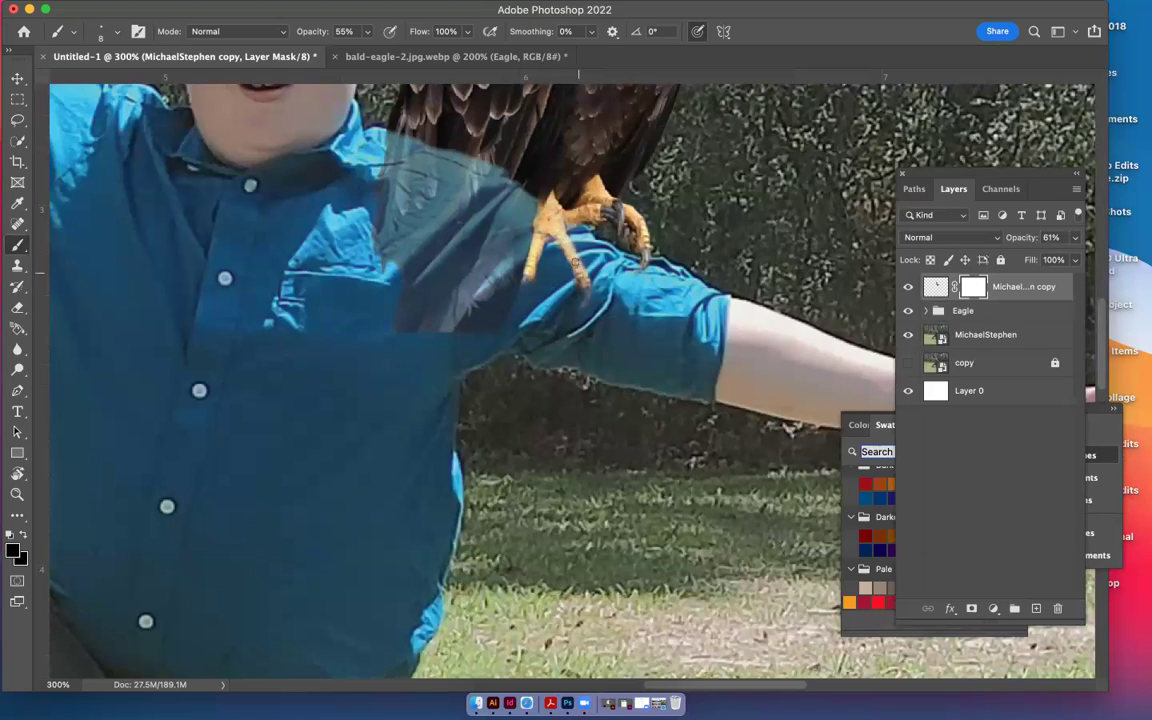
{"action": "key", "text": "bracketleft"}
{"action": "left_click", "coordinate": [934, 287]}
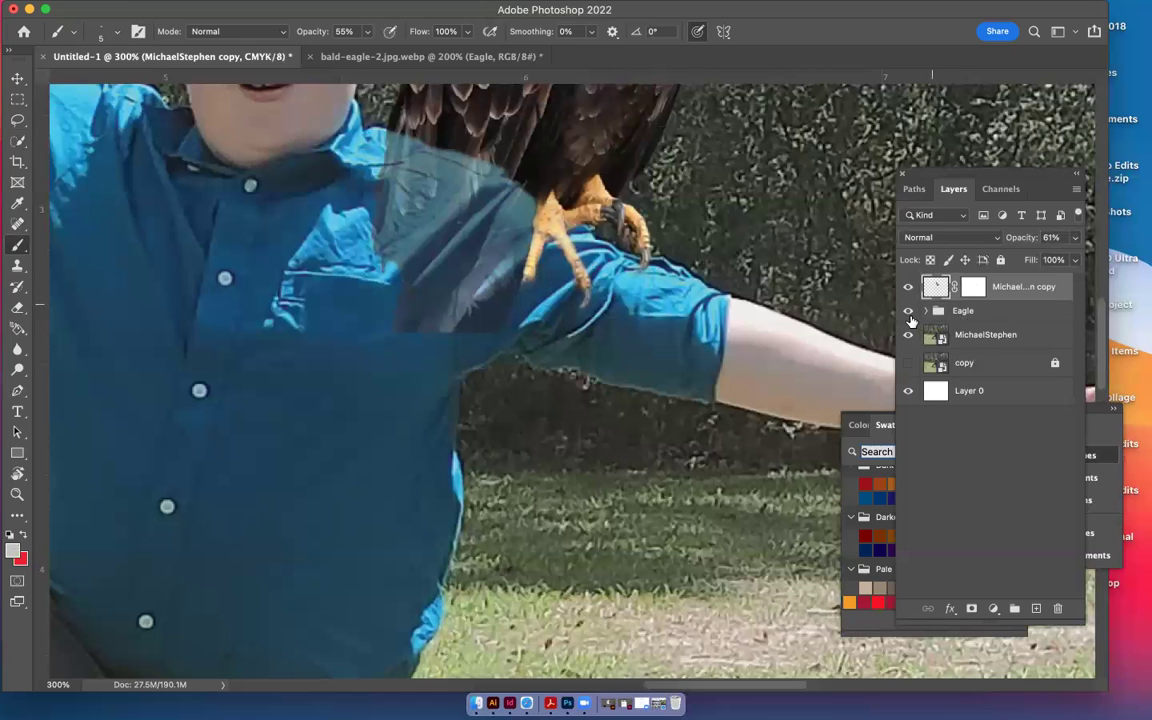
{"action": "left_click", "coordinate": [1075, 237]}
{"action": "left_click_drag", "start_coordinate": [1043, 259], "coordinate": [1073, 258]}
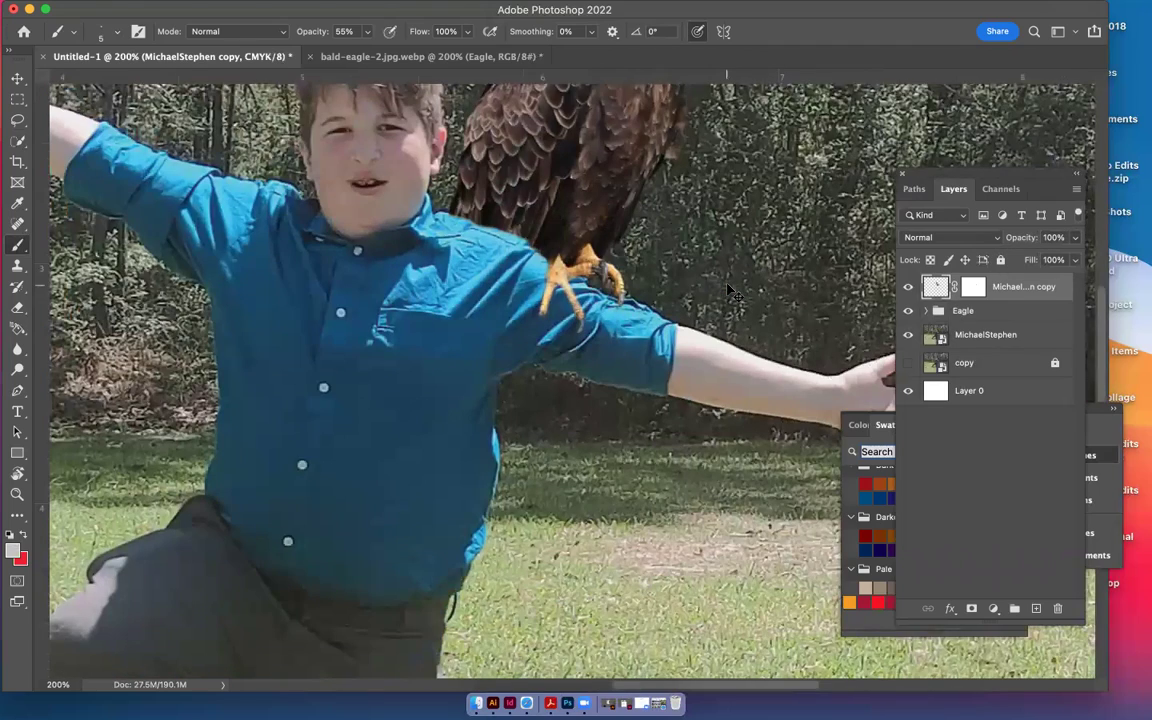
{"action": "key", "text": "super+minus"}
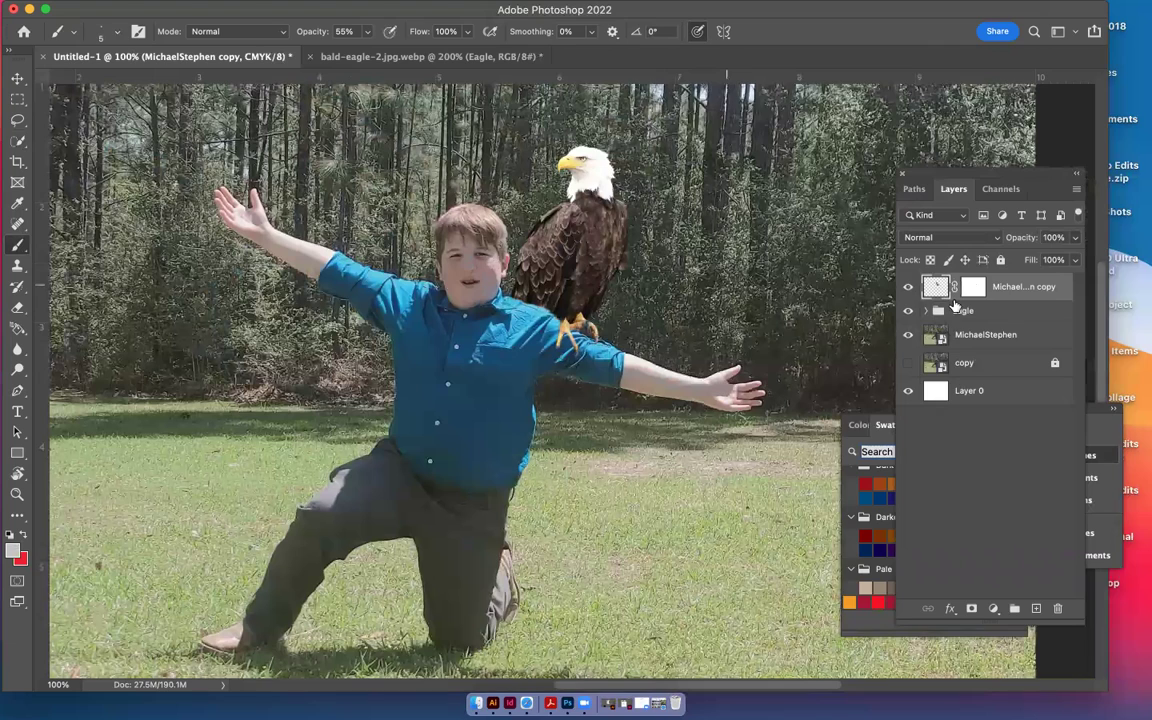
Set the Eagle group's opacity to 99%
{"action": "left_click", "coordinate": [938, 313]}
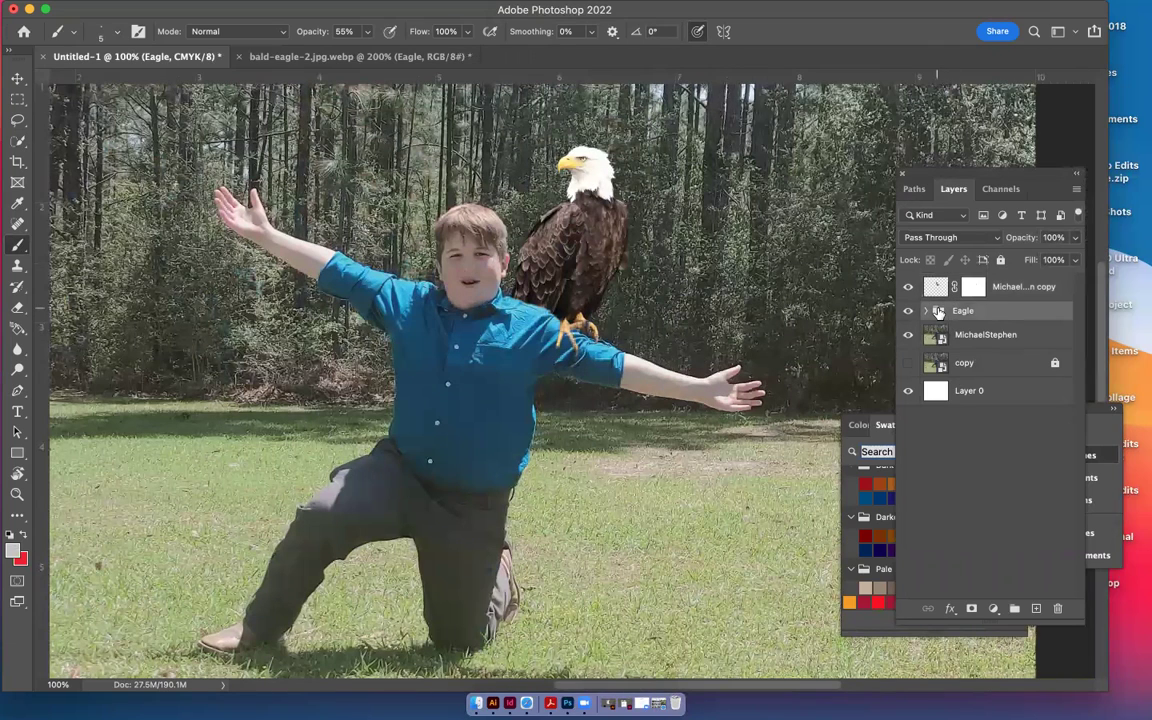
{"action": "left_click", "coordinate": [1075, 237]}
{"action": "left_click_drag", "start_coordinate": [1070, 259], "coordinate": [1067, 259]}
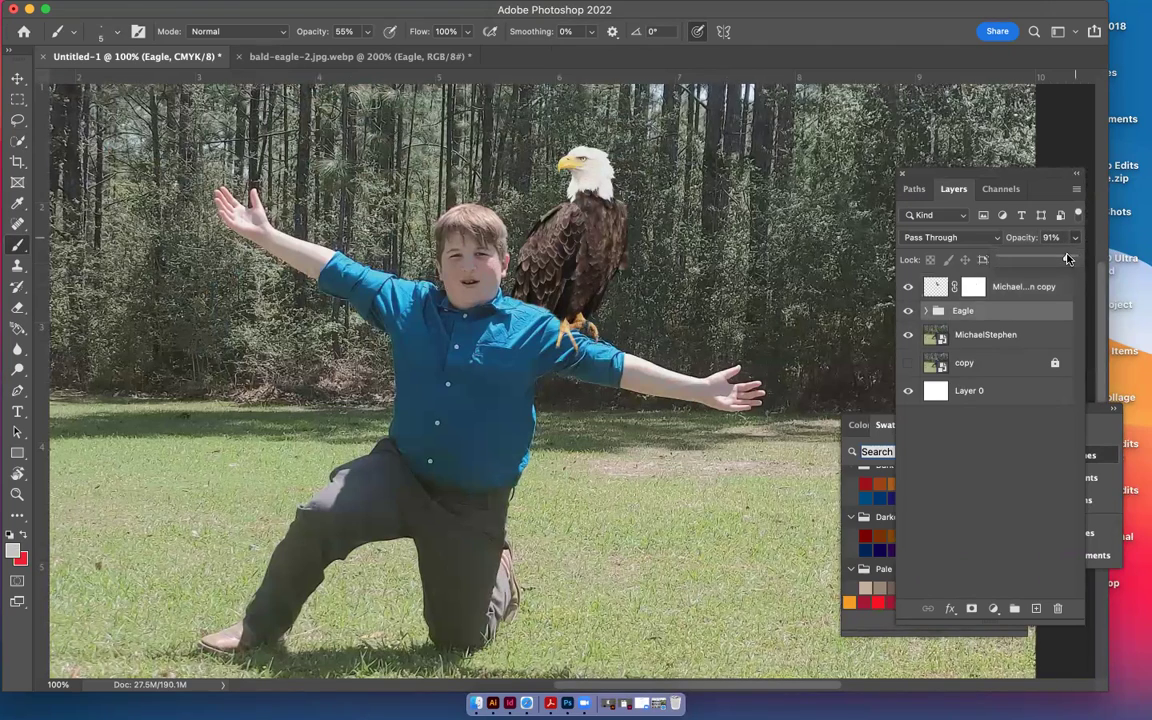
{"action": "left_click_drag", "start_coordinate": [1069, 259], "coordinate": [1073, 258]}
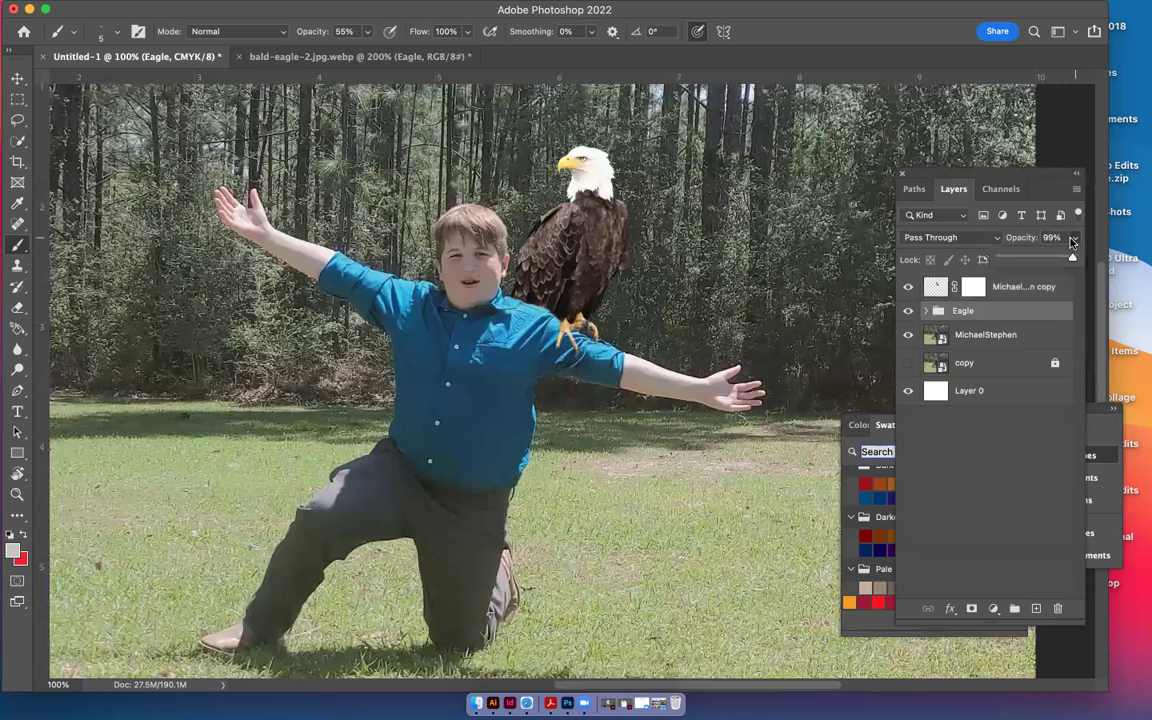
{"action": "left_click", "coordinate": [942, 313]}
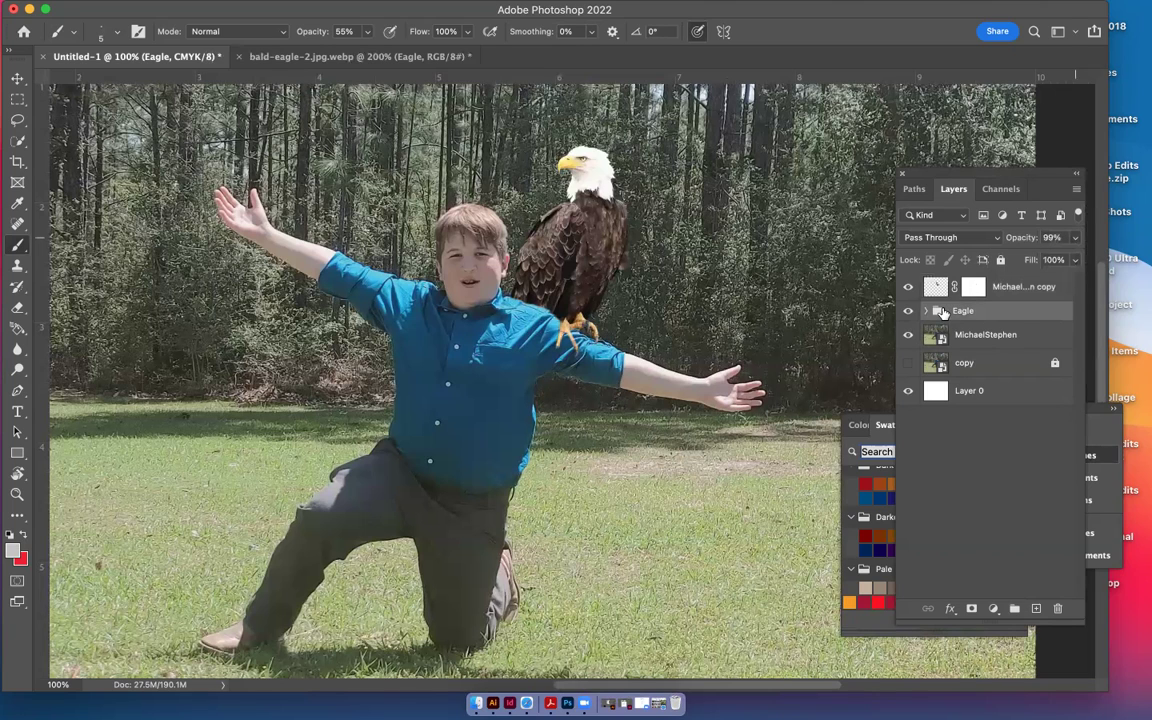
Free-transform the Eagle group four nudges down, Y 732.50 px to 749.50 px, and commit it
{"action": "key", "text": "super+t"}
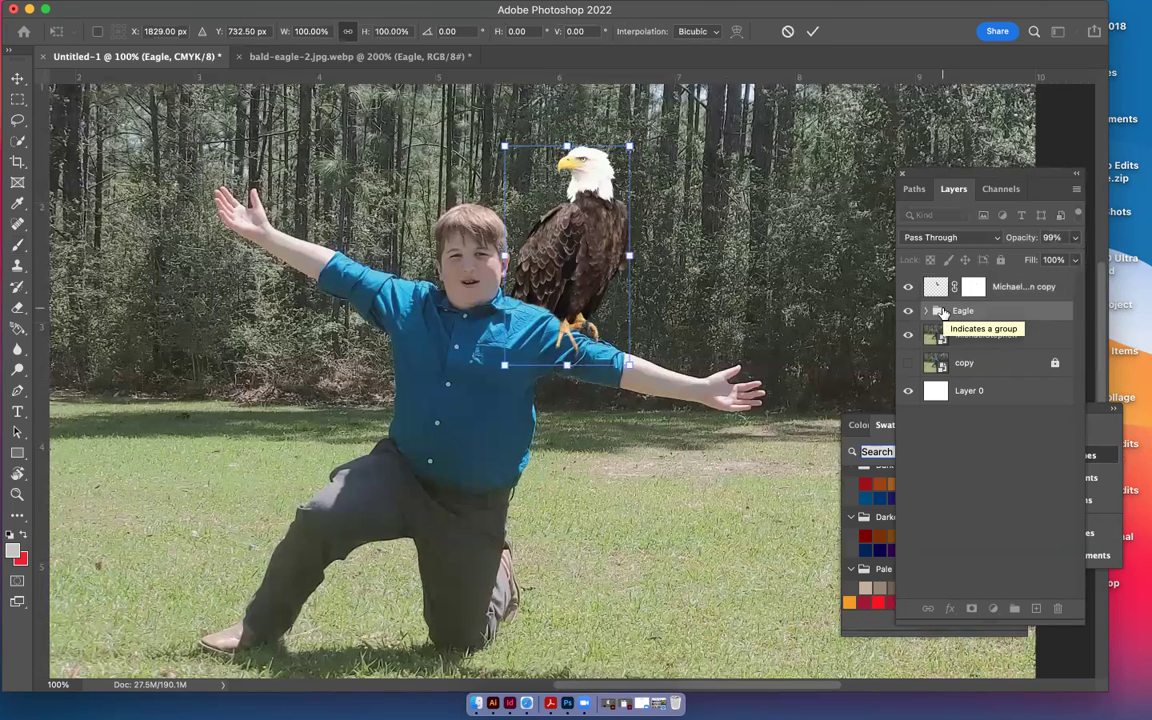
{"action": "key", "text": "Down"}
{"action": "key", "text": "Down"}
{"action": "key", "text": "Down"}
{"action": "key", "text": "Down"}
{"action": "key", "text": "Down"}
{"action": "key", "text": "Down"}
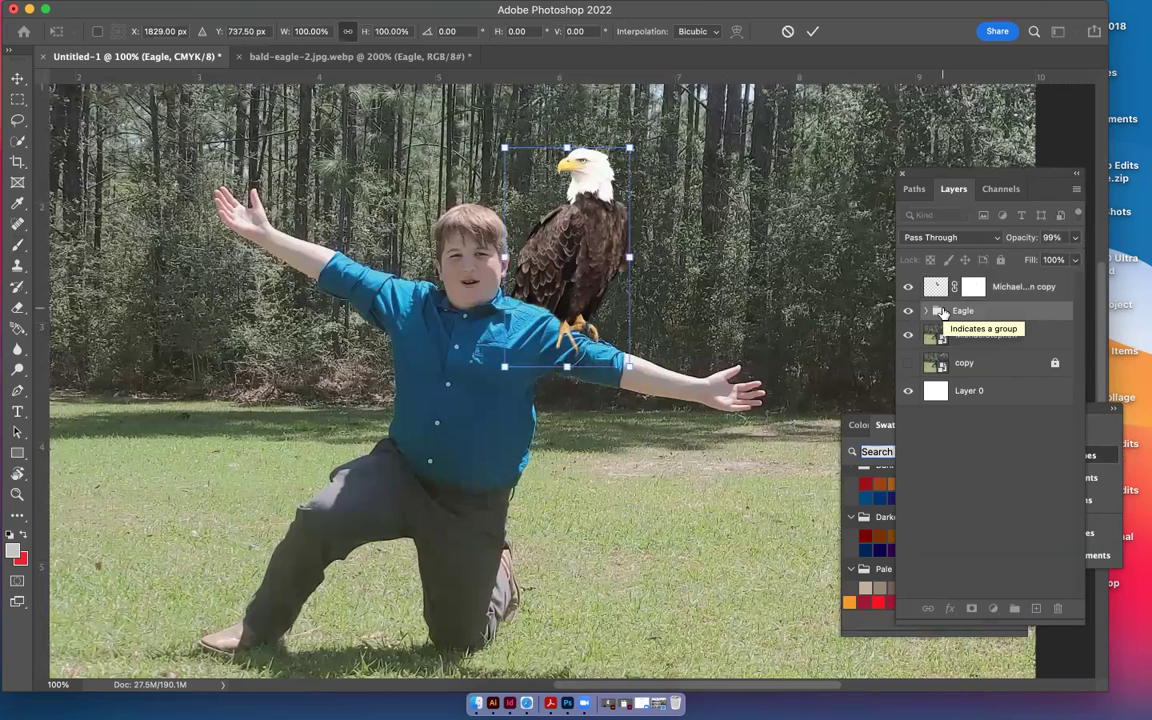
{"action": "key", "text": "Down"}
{"action": "key", "text": "Down"}
{"action": "key", "text": "Down"}
{"action": "key", "text": "Down"}
{"action": "key", "text": "Down"}
{"action": "key", "text": "Down"}
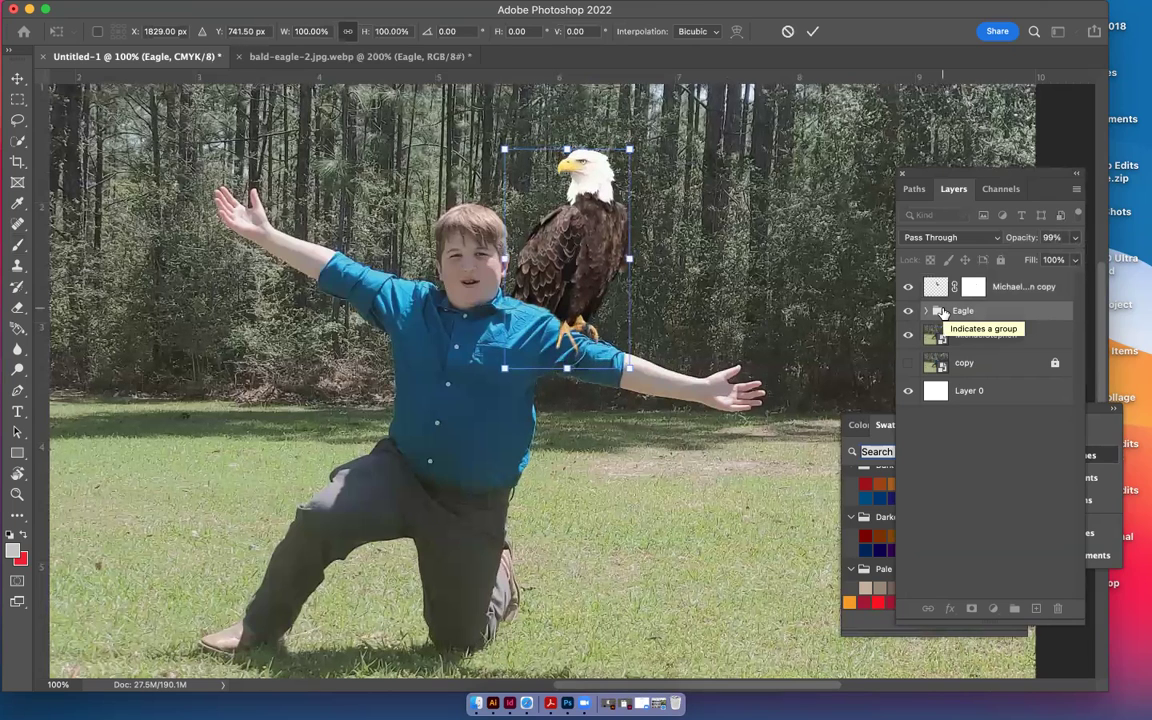
{"action": "key", "text": "Down"}
{"action": "key", "text": "Down"}
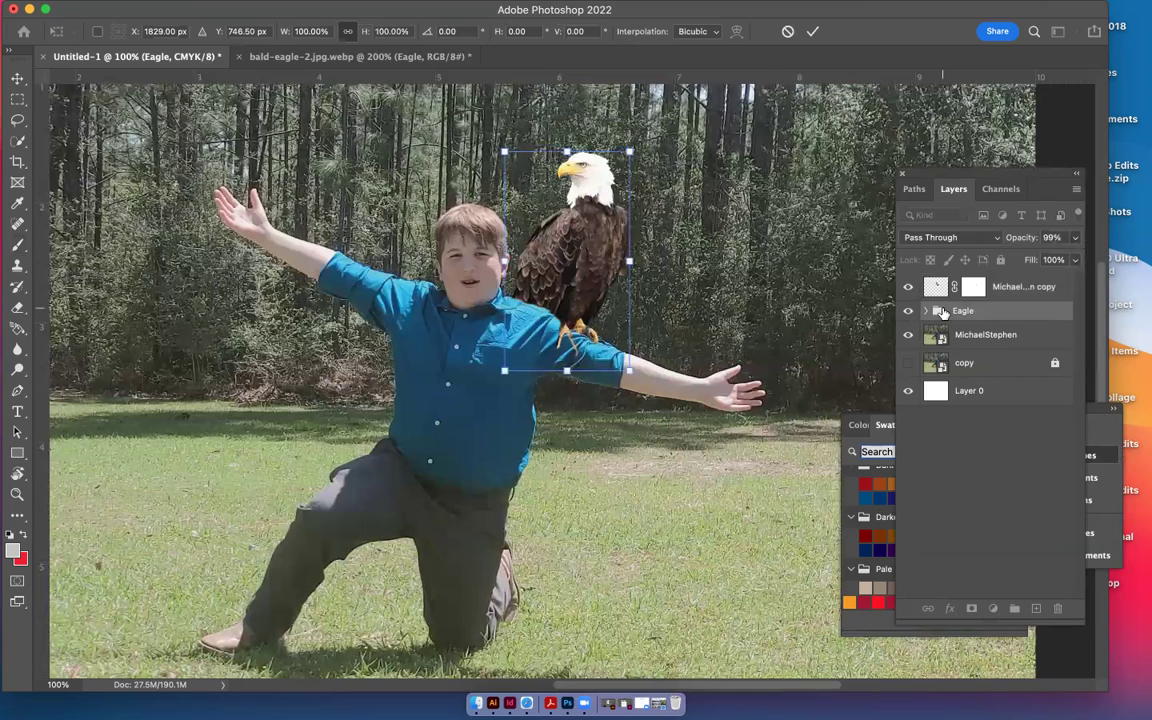
{"action": "key", "text": "Down"}
{"action": "key", "text": "Down"}
{"action": "key", "text": "Down"}
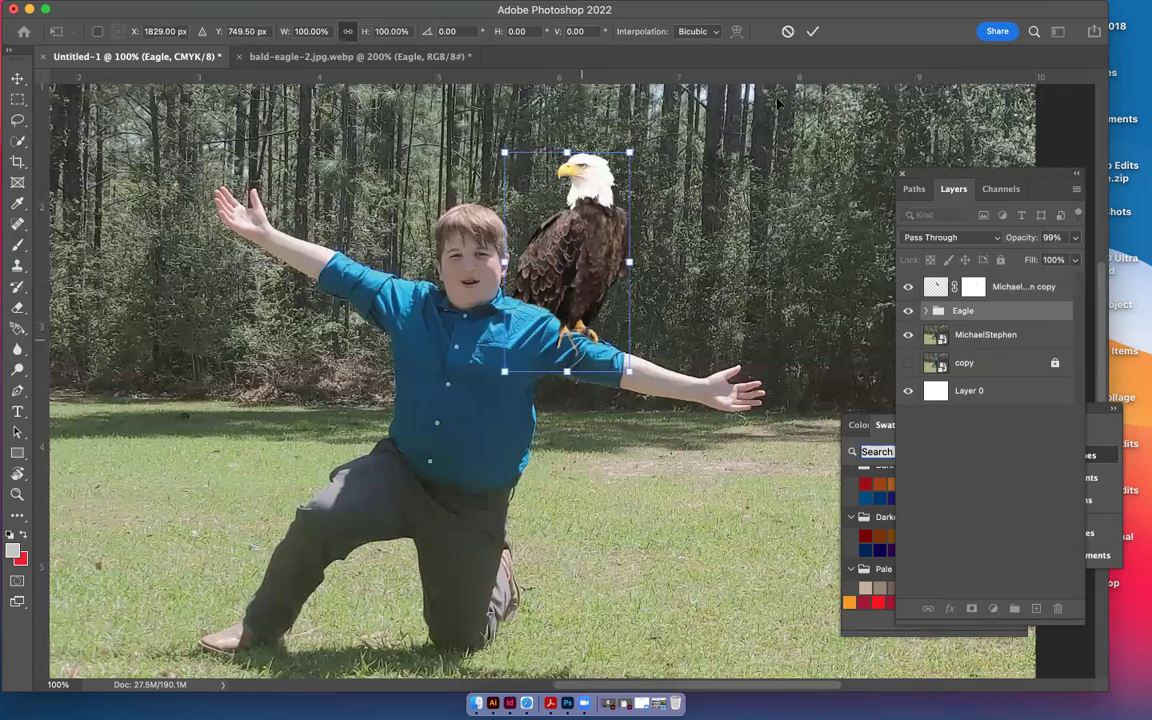
{"action": "left_click", "coordinate": [812, 32]}
{"action": "key", "text": "b"}
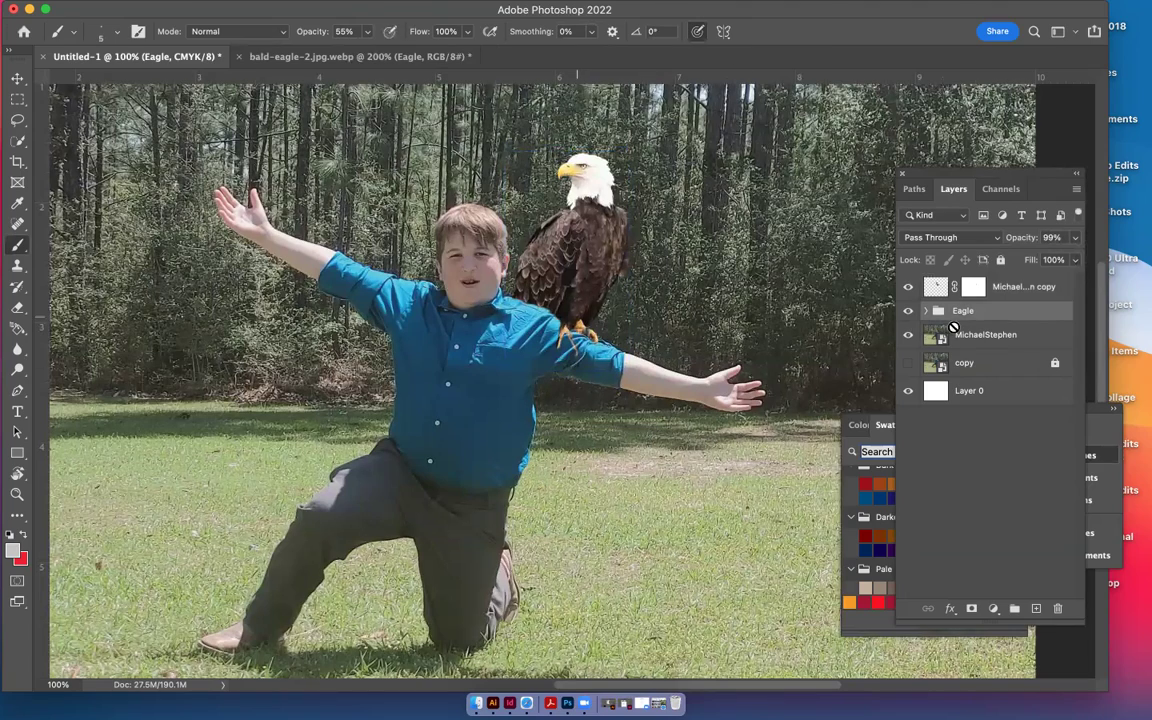
{"action": "left_click", "coordinate": [935, 288]}
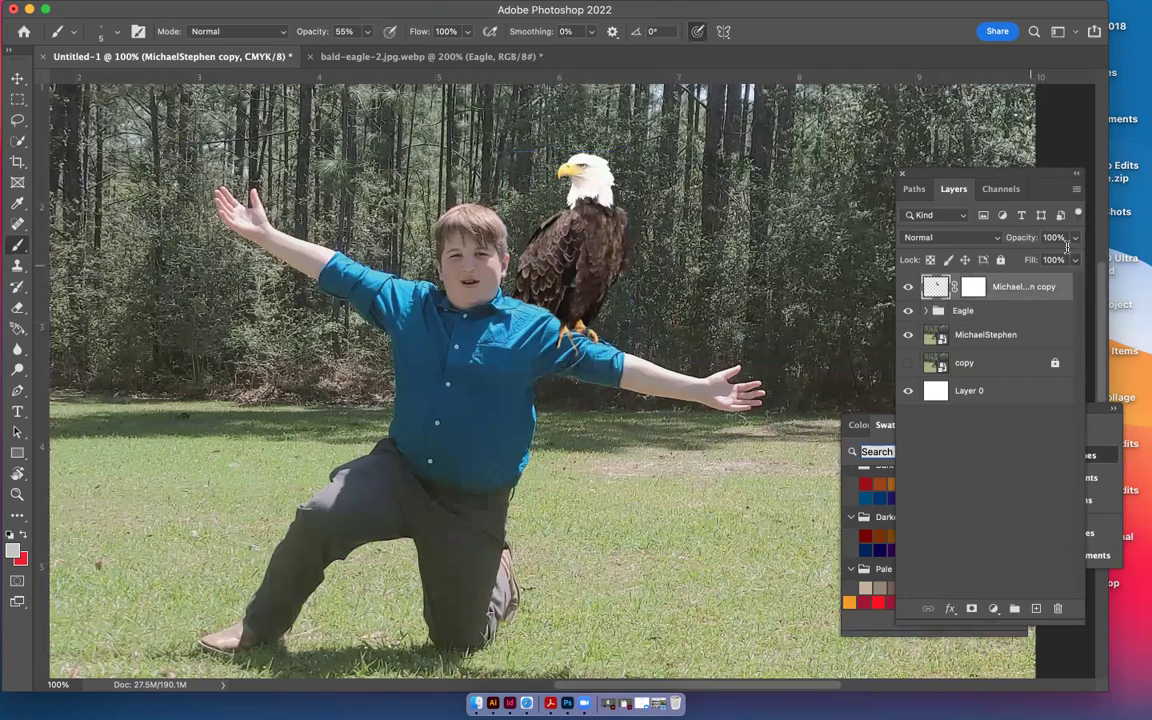
{"action": "left_click", "coordinate": [1075, 237]}
{"action": "left_click", "coordinate": [1043, 258]}
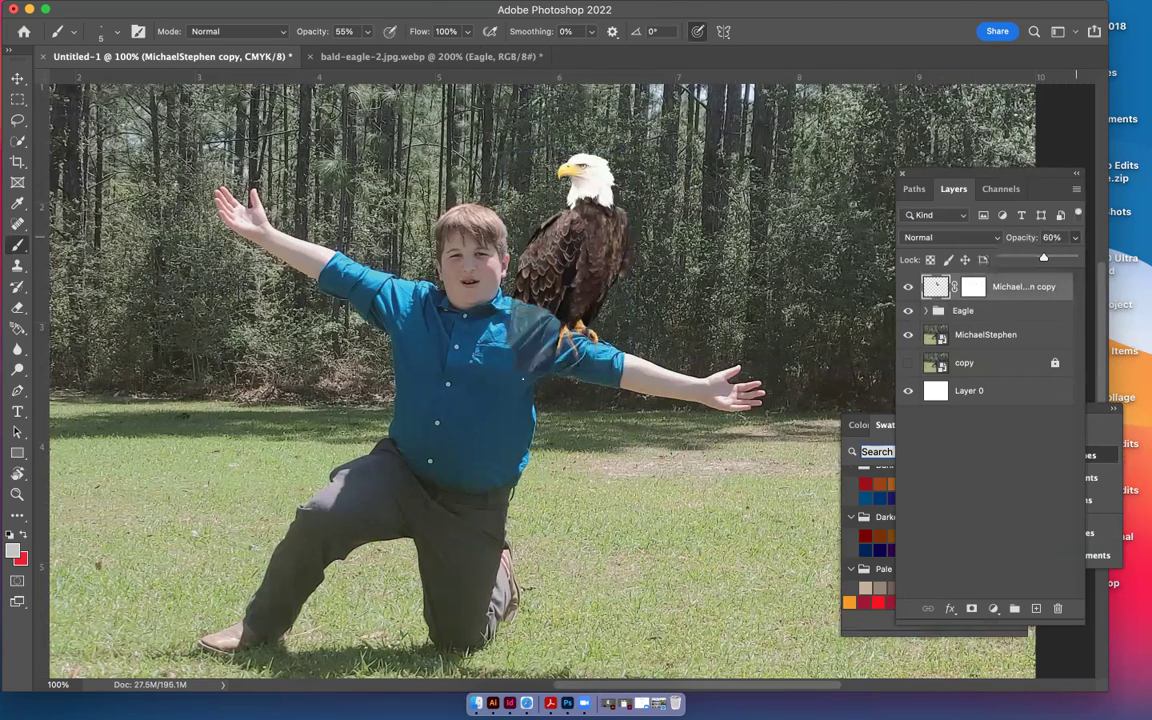
Zoom in on the talons and ready the shirt copy's layer mask with a fine-sized brush
{"action": "scroll", "coordinate": [575, 372], "scroll_direction": "up", "scroll_amount": 3}
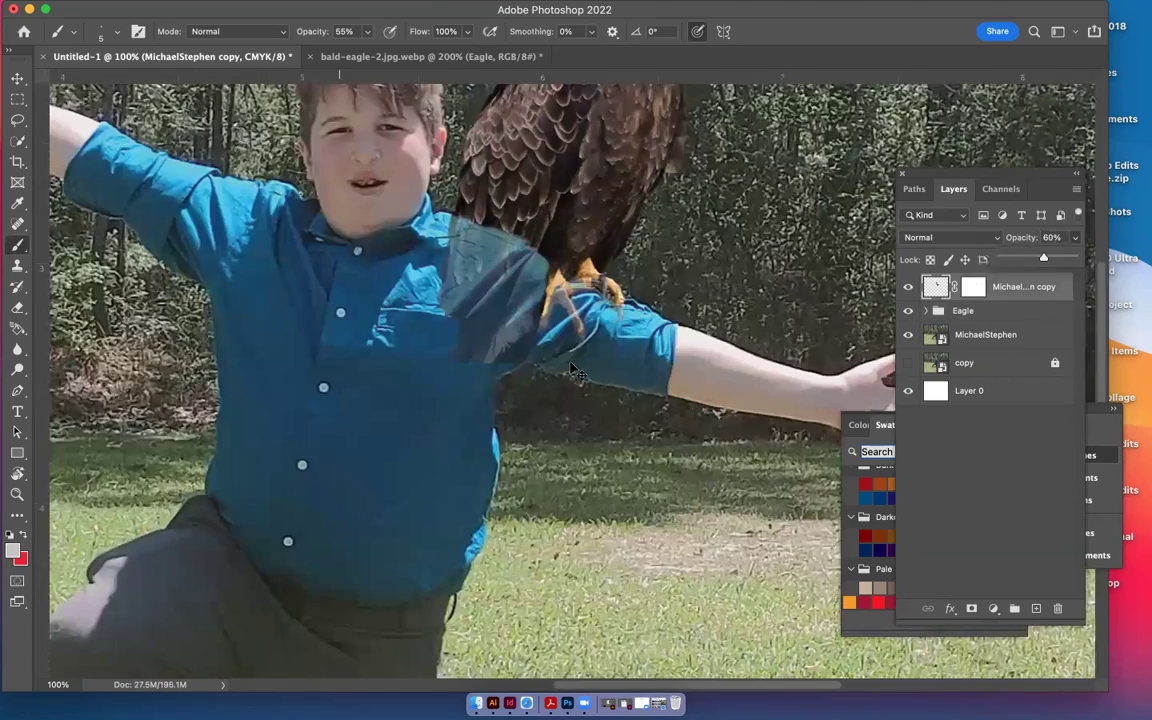
{"action": "scroll", "coordinate": [575, 372], "scroll_direction": "up", "scroll_amount": 3}
{"action": "scroll", "coordinate": [570, 362], "scroll_direction": "right", "scroll_amount": 5}
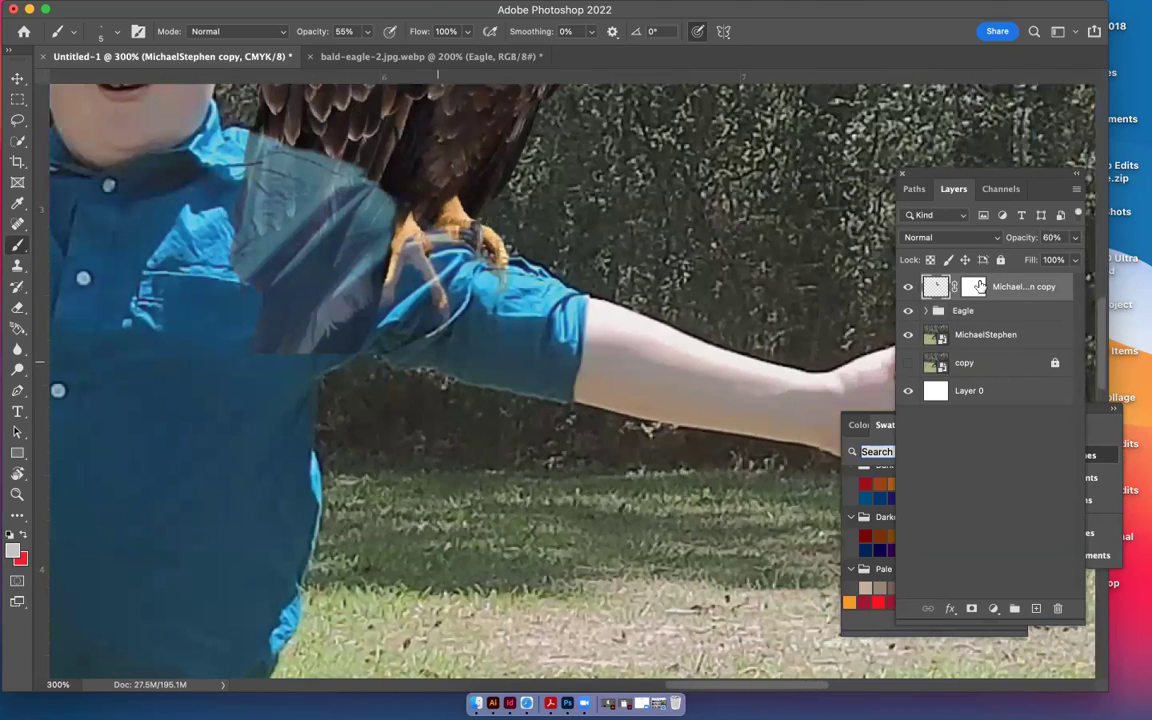
{"action": "key", "text": "super+backslash"}
{"action": "key", "text": "d"}
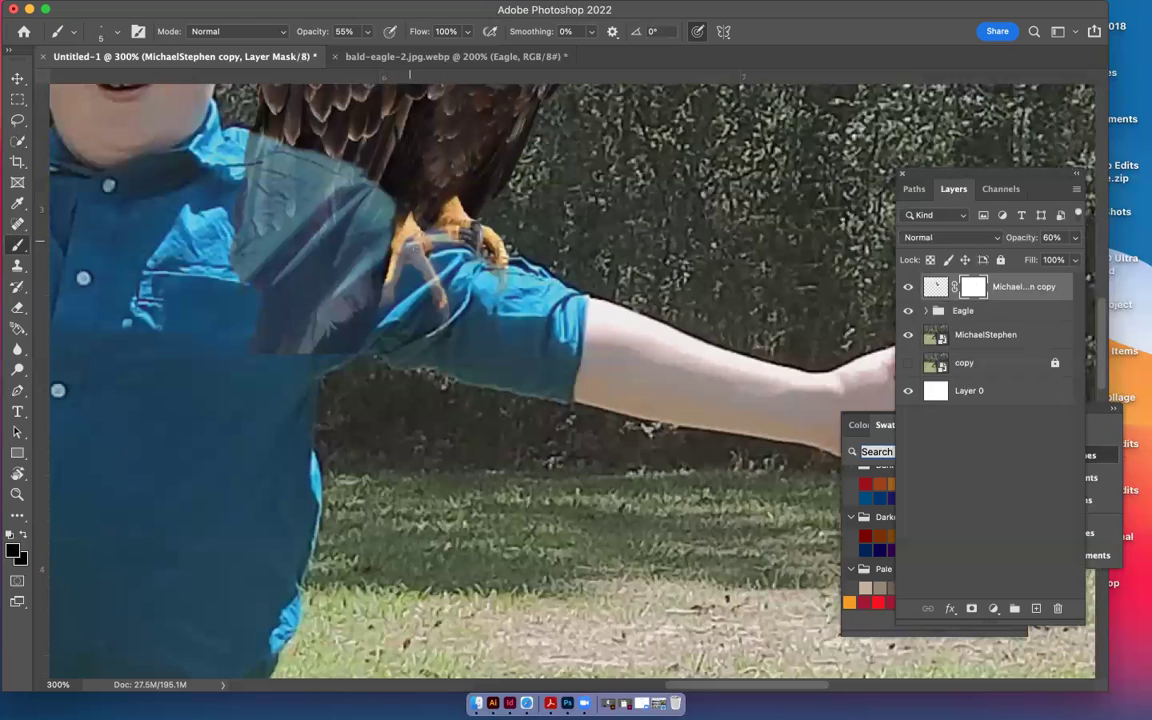
{"action": "key", "text": "bracketright"}
{"action": "key", "text": "bracketright"}
{"action": "key", "text": "bracketright"}
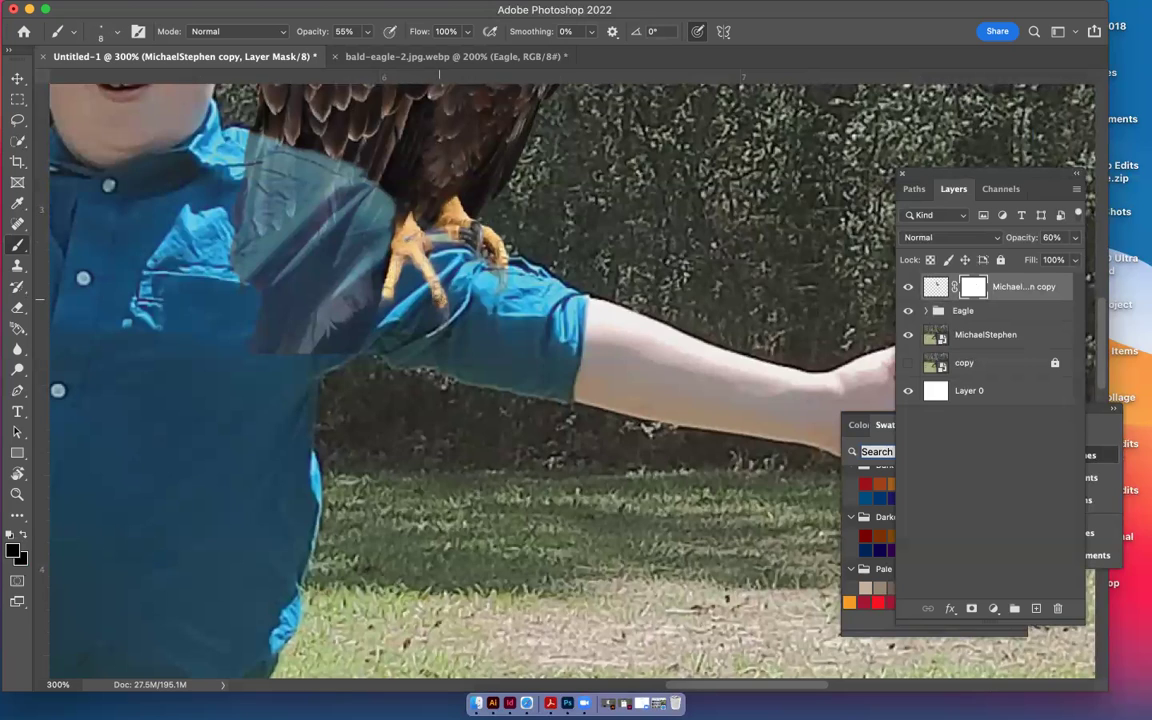
{"action": "key", "text": "bracketleft"}
{"action": "key", "text": "bracketleft"}
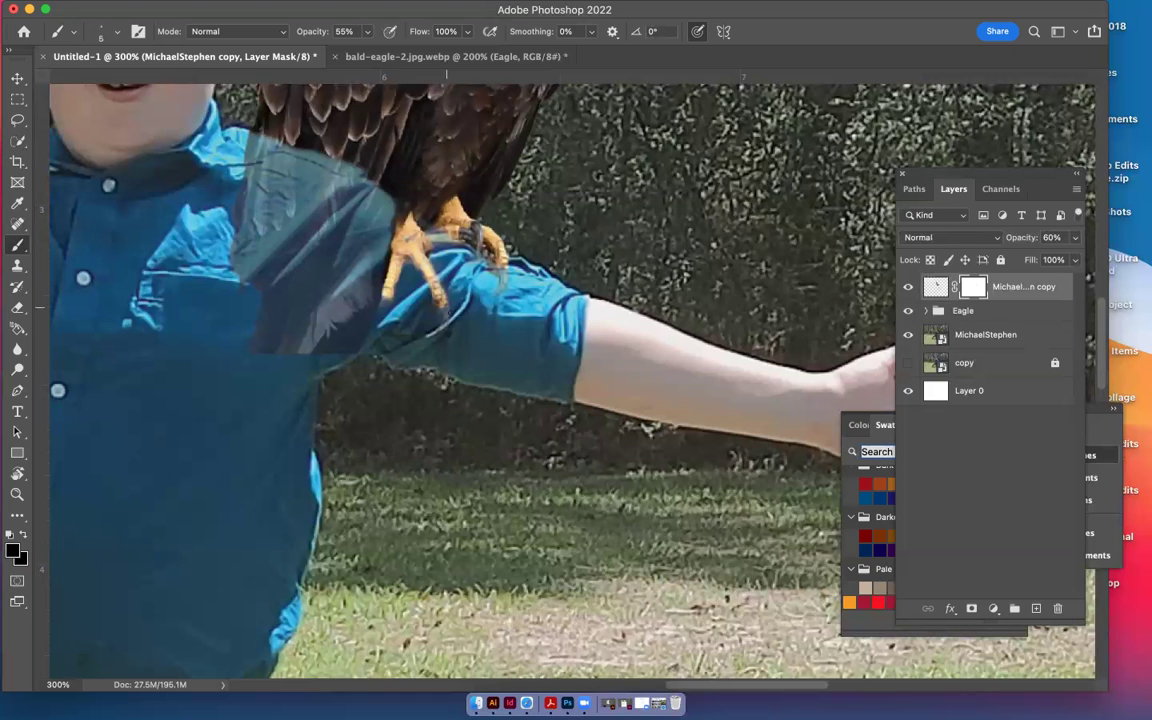
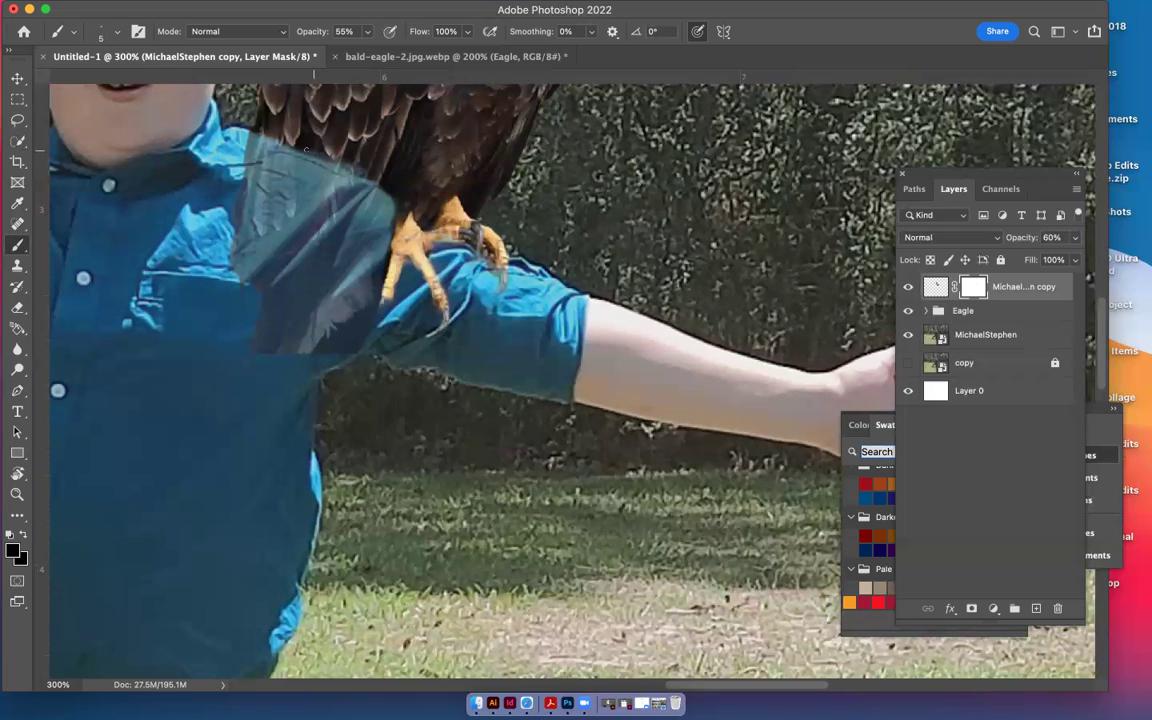
{"action": "key", "text": "bracketright"}
{"action": "key", "text": "bracketright"}
{"action": "key", "text": "bracketright"}
{"action": "key", "text": "bracketright"}
{"action": "key", "text": "bracketright"}
{"action": "key", "text": "bracketright"}
{"action": "mouse_move", "coordinate": [318, 146]}
{"action": "left_mouse_down"}
{"action": "mouse_move", "coordinate": [272, 128]}
{"action": "mouse_move", "coordinate": [318, 140]}
{"action": "mouse_move", "coordinate": [414, 206]}
{"action": "left_mouse_up"}
{"action": "left_click", "coordinate": [935, 287]}
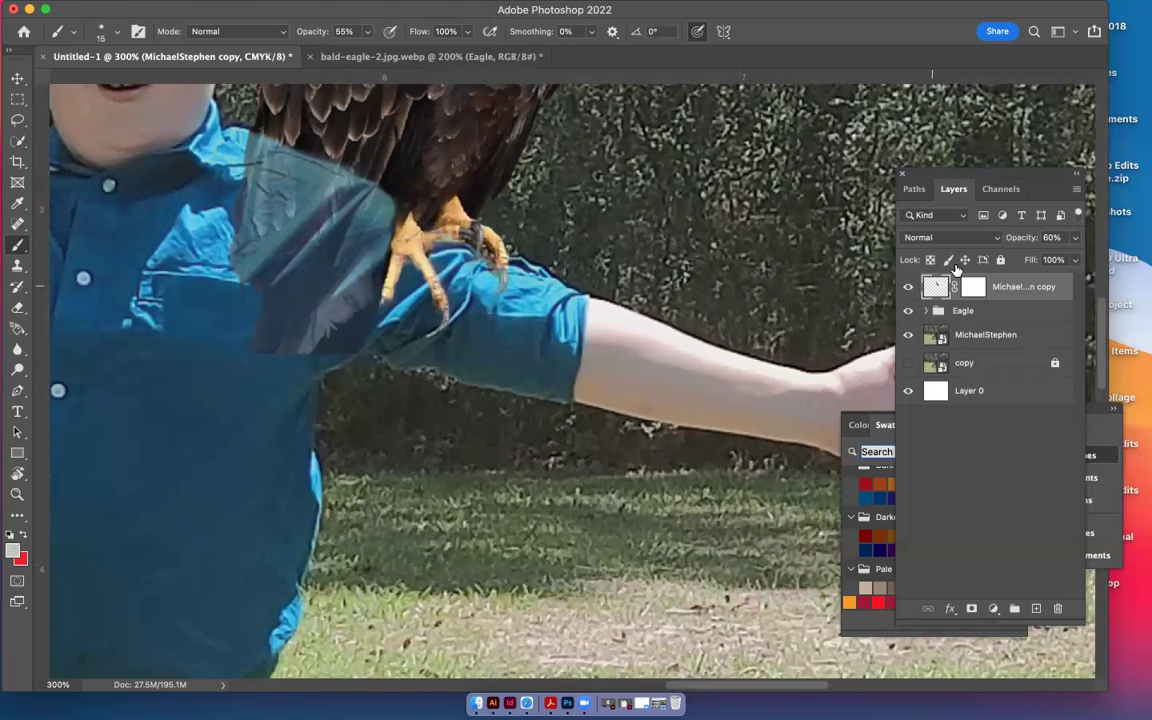
{"action": "left_click", "coordinate": [1075, 237]}
{"action": "left_click_drag", "start_coordinate": [1043, 259], "coordinate": [1086, 259]}
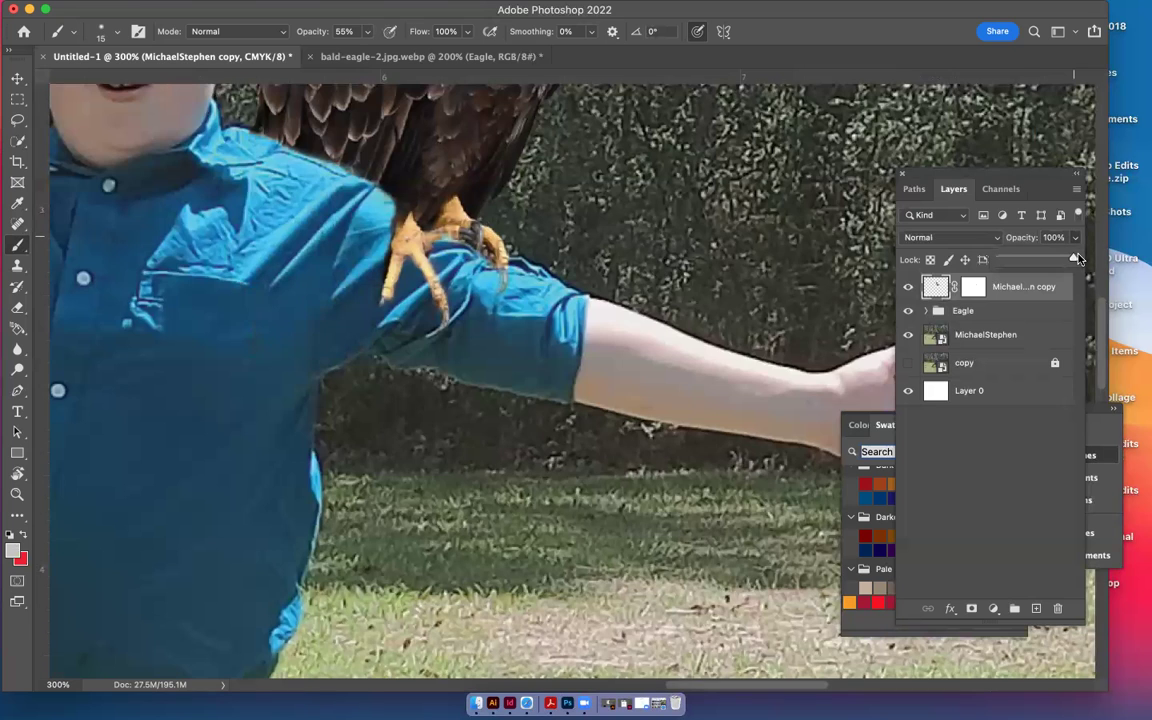
{"action": "key", "text": "super+minus"}
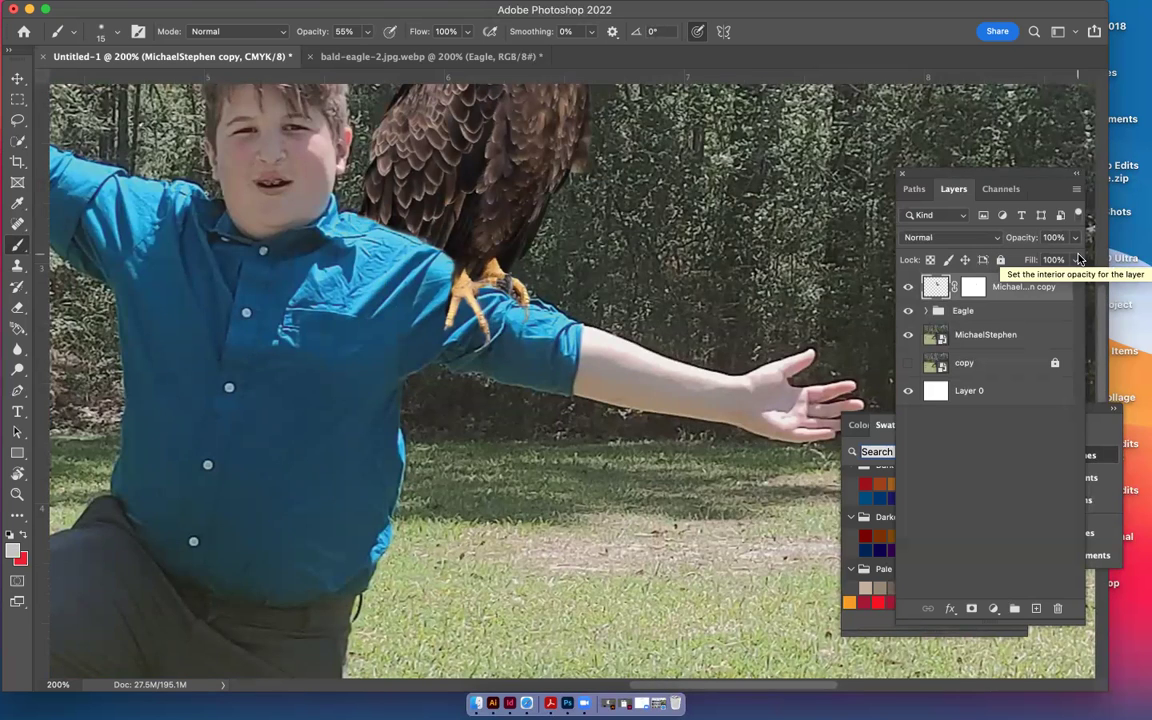
Expand the Eagle group to check its Claw and Eagle masks, then view the whole boy
{"action": "left_click", "coordinate": [973, 287]}
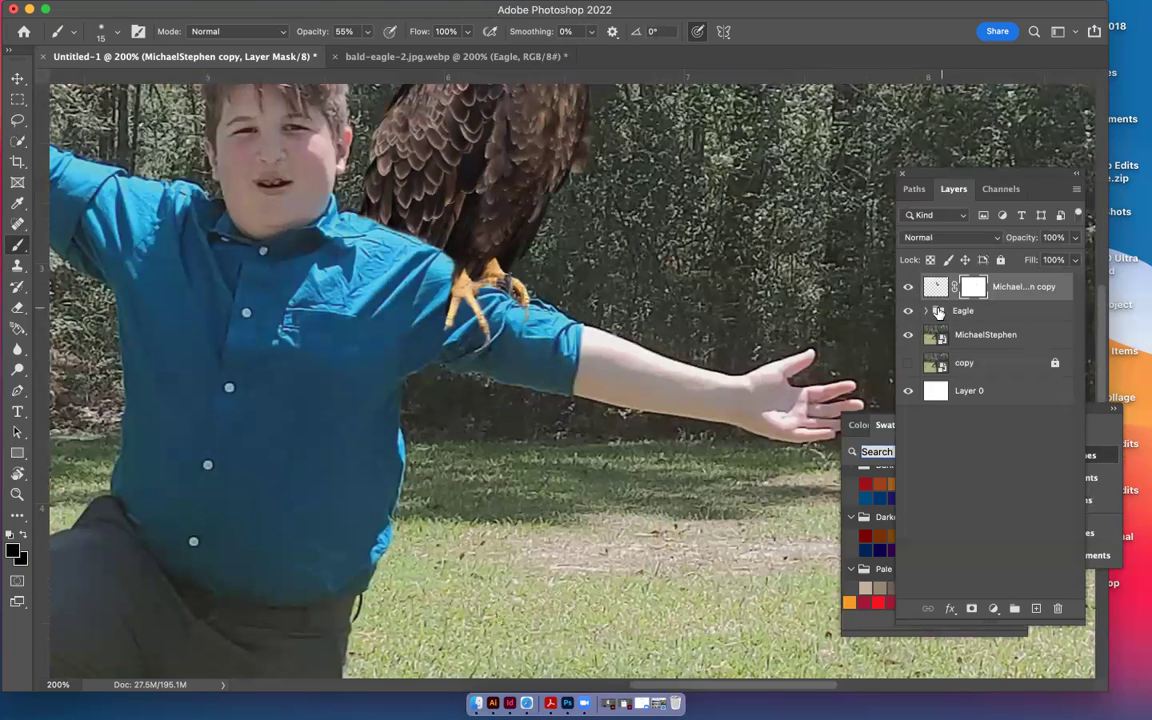
{"action": "left_click", "coordinate": [938, 312]}
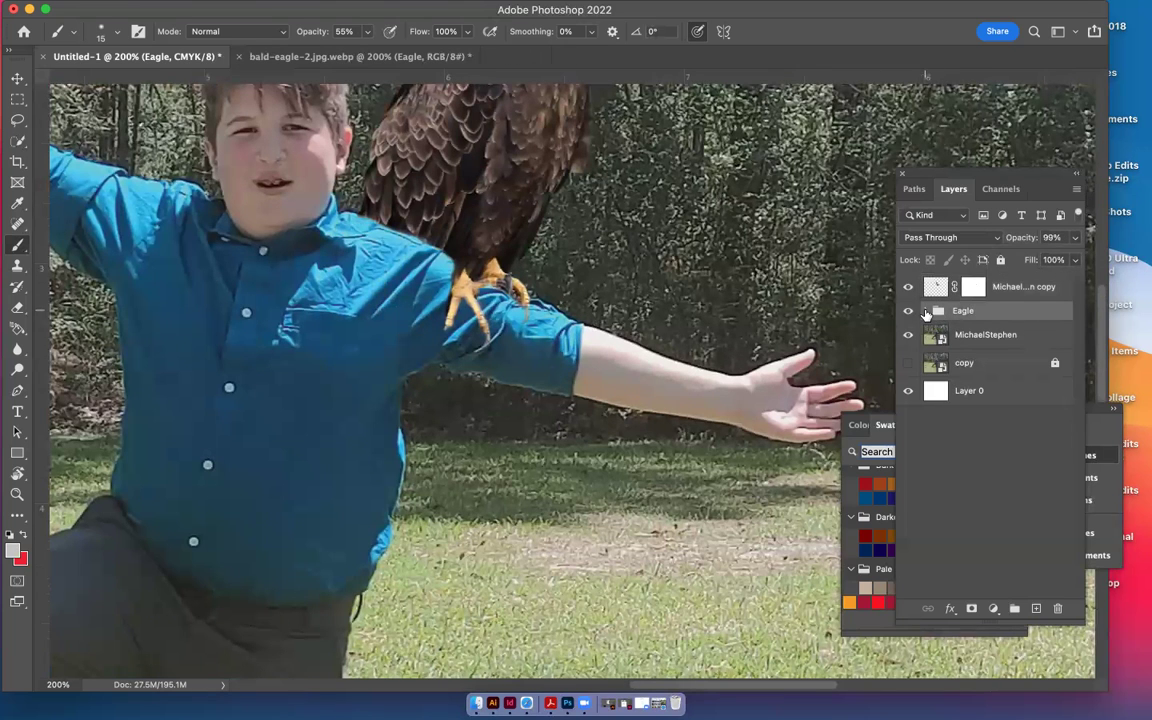
{"action": "left_click", "coordinate": [926, 311]}
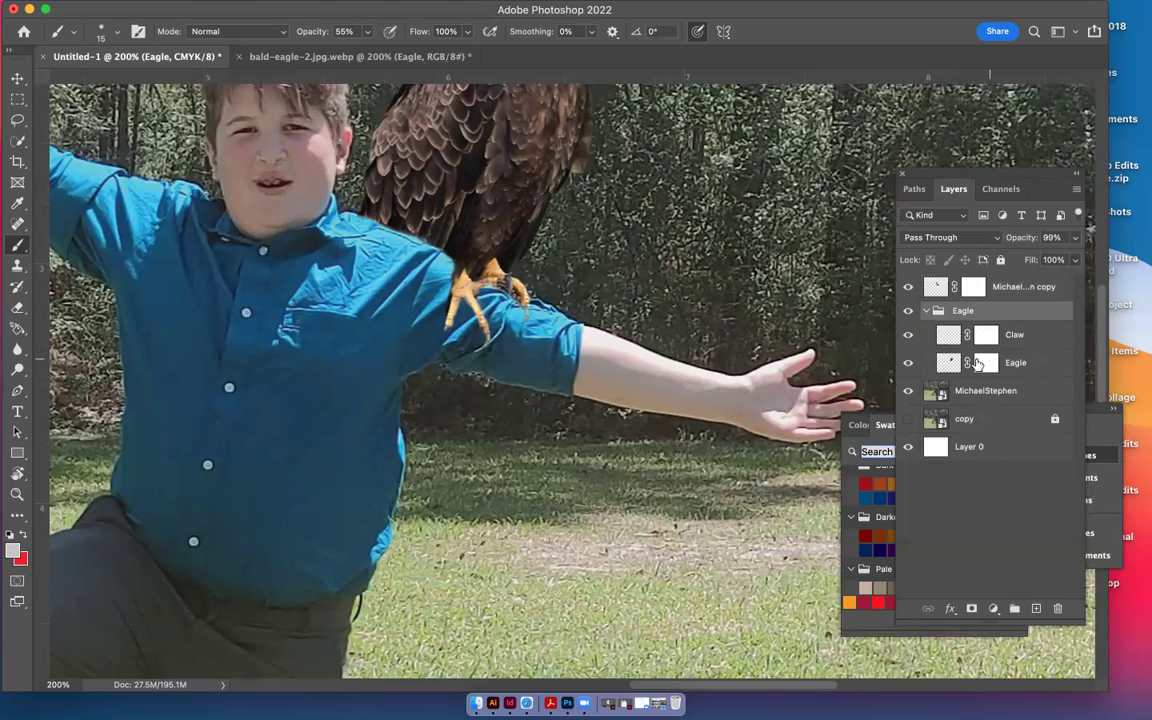
{"action": "left_click", "coordinate": [986, 362]}
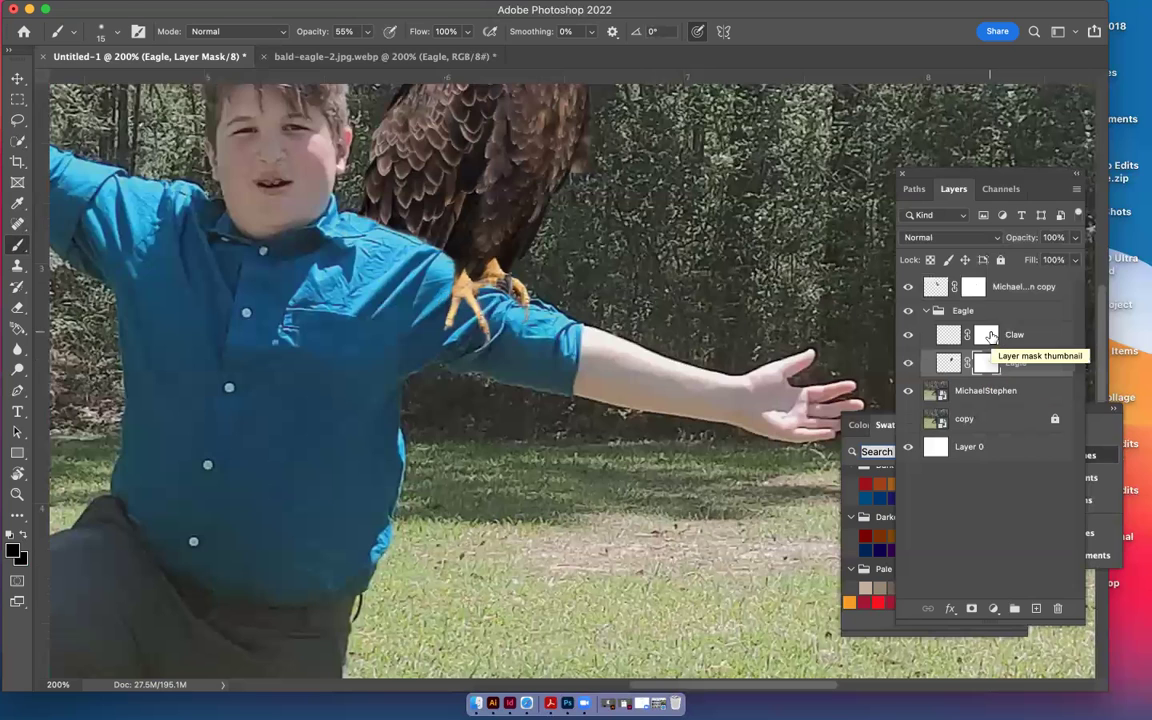
{"action": "key", "text": "alt+]"}
{"action": "key", "text": "alt+]"}
{"action": "key", "text": "alt+]"}
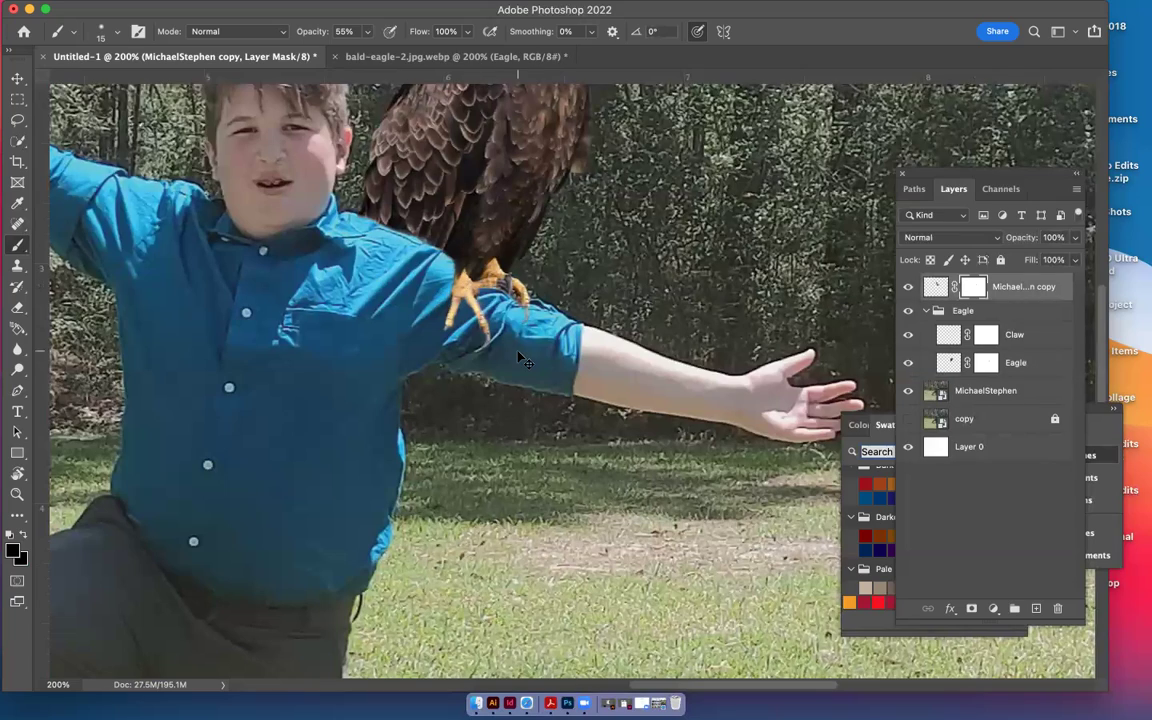
{"action": "key", "text": "super+minus"}
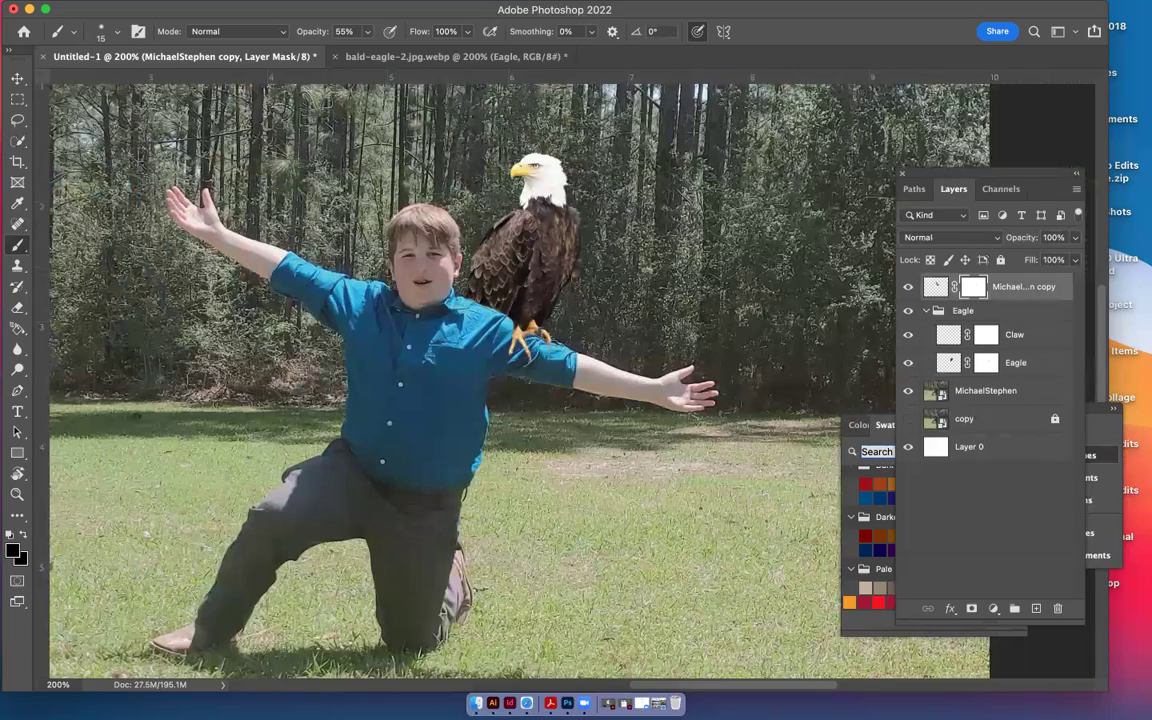
Close the Swatches and Libraries panels and open the Animal Collage folder from the desktop
{"action": "key", "text": "super+minus"}
{"action": "key", "text": "super+minus"}
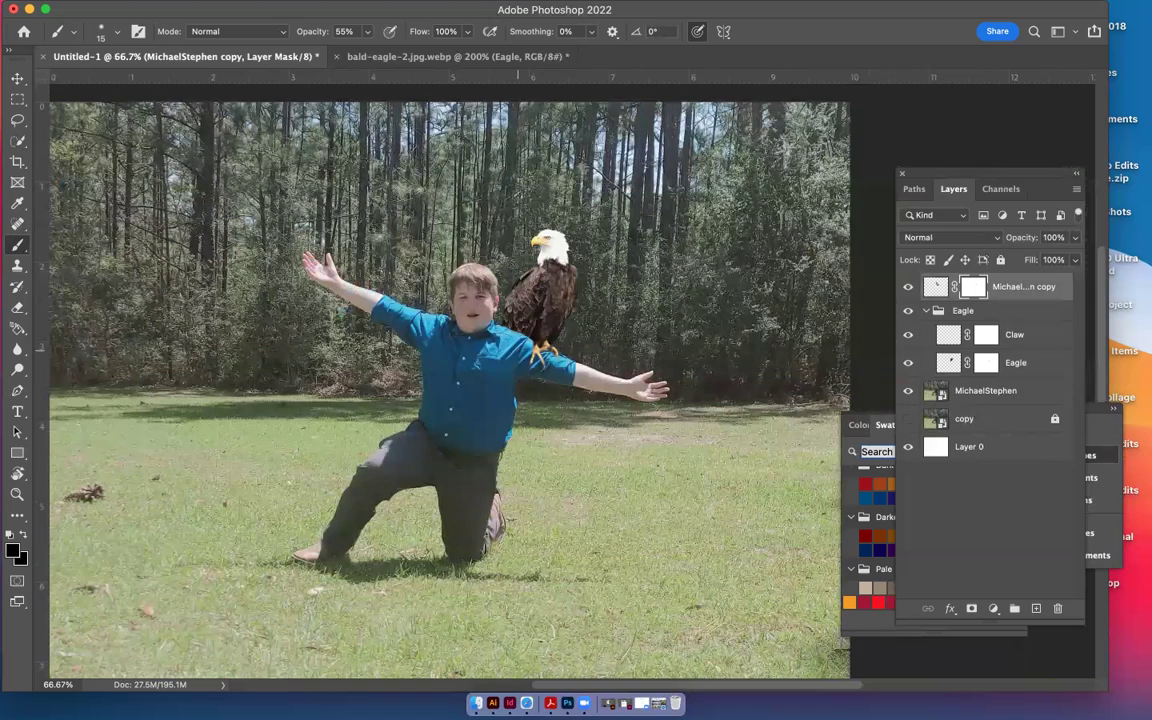
{"action": "left_click", "coordinate": [1124, 400]}
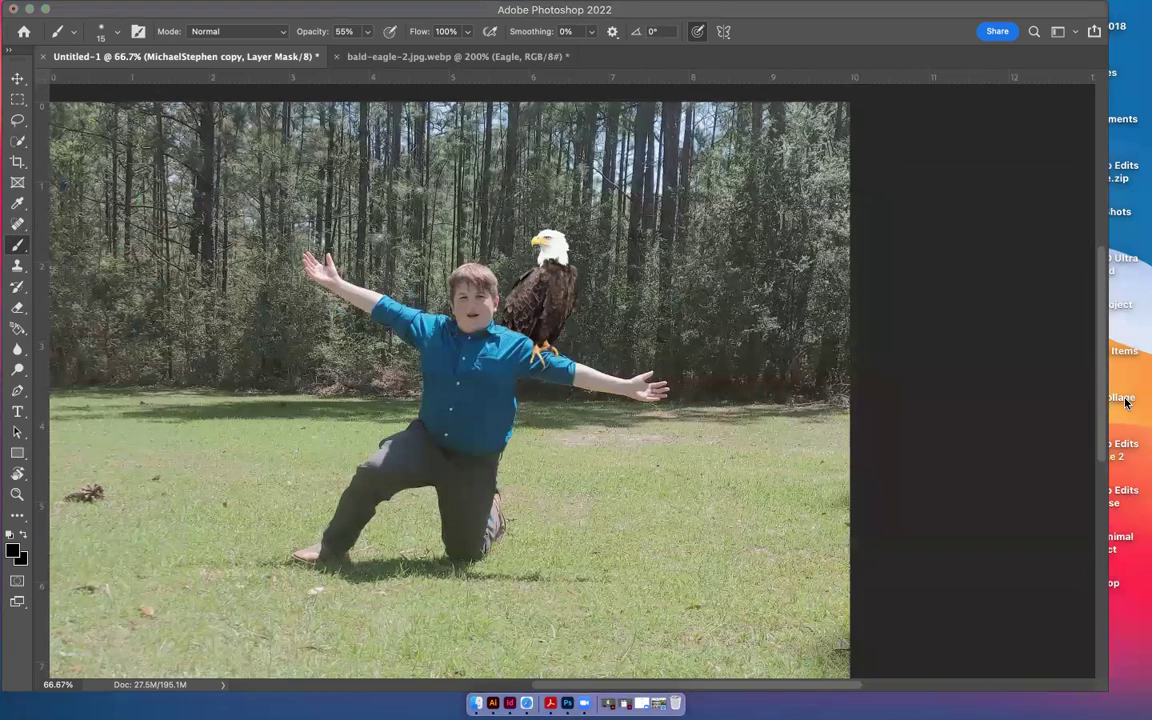
{"action": "left_click_drag", "start_coordinate": [924, 13], "coordinate": [832, 18]}
{"action": "left_click_drag", "start_coordinate": [977, 172], "coordinate": [867, 95]}
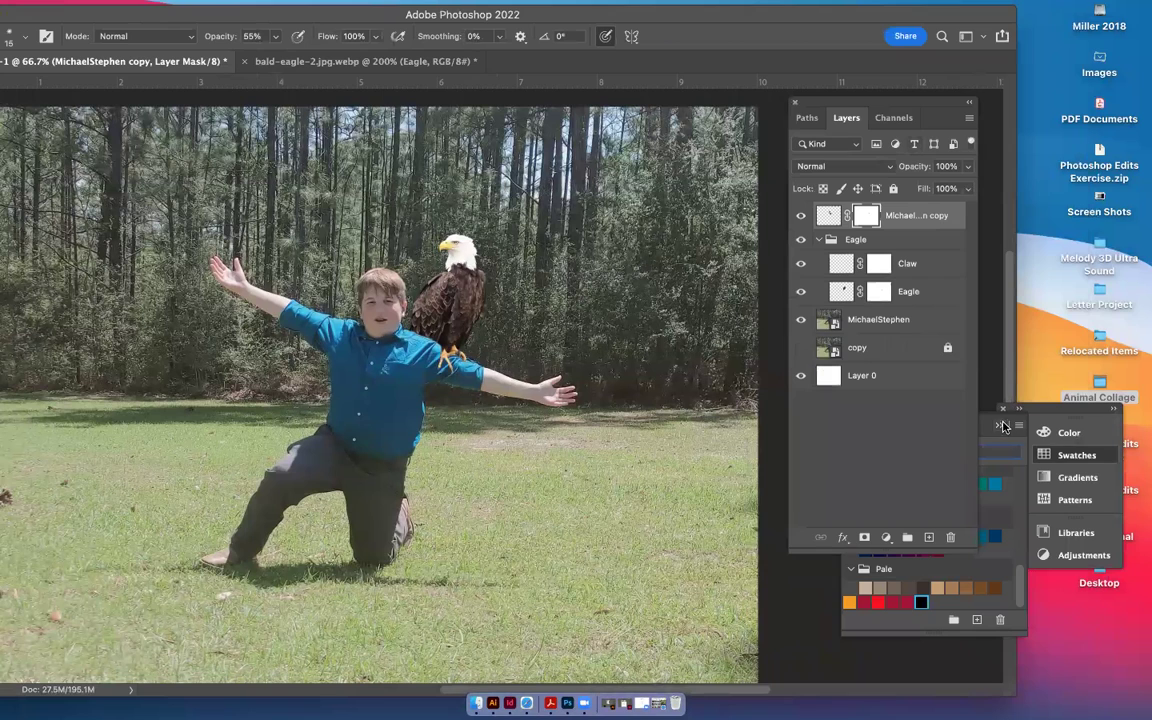
{"action": "left_click_drag", "start_coordinate": [995, 427], "coordinate": [930, 465]}
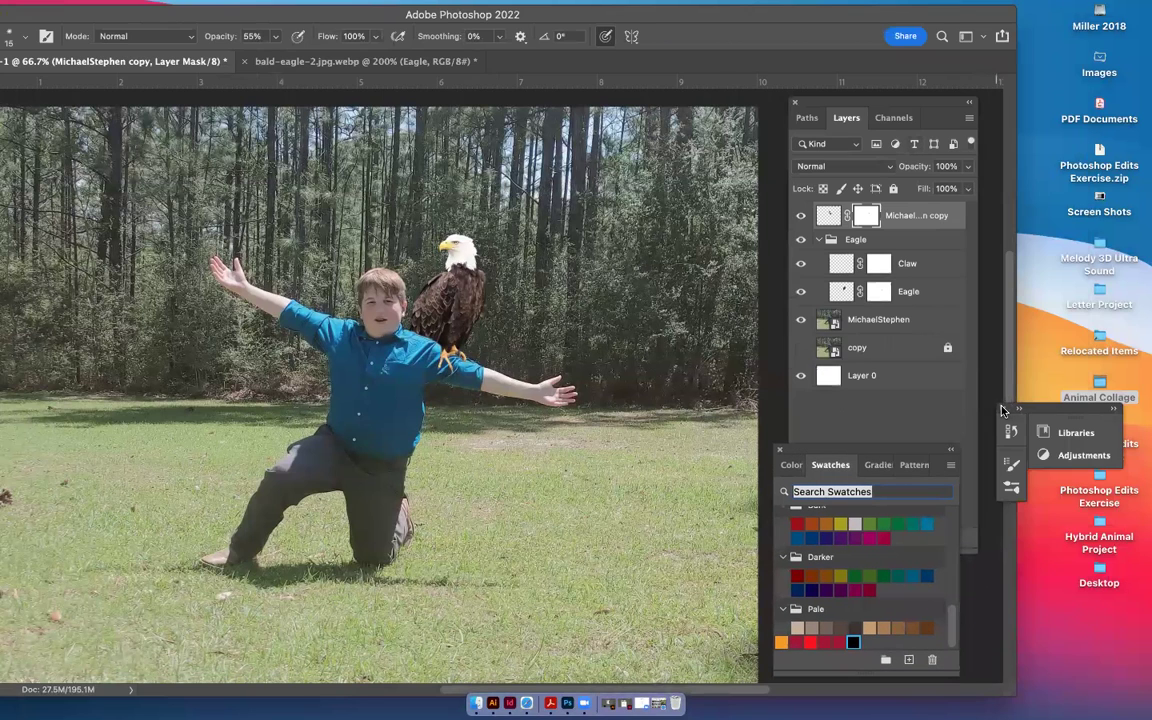
{"action": "left_click", "coordinate": [780, 449]}
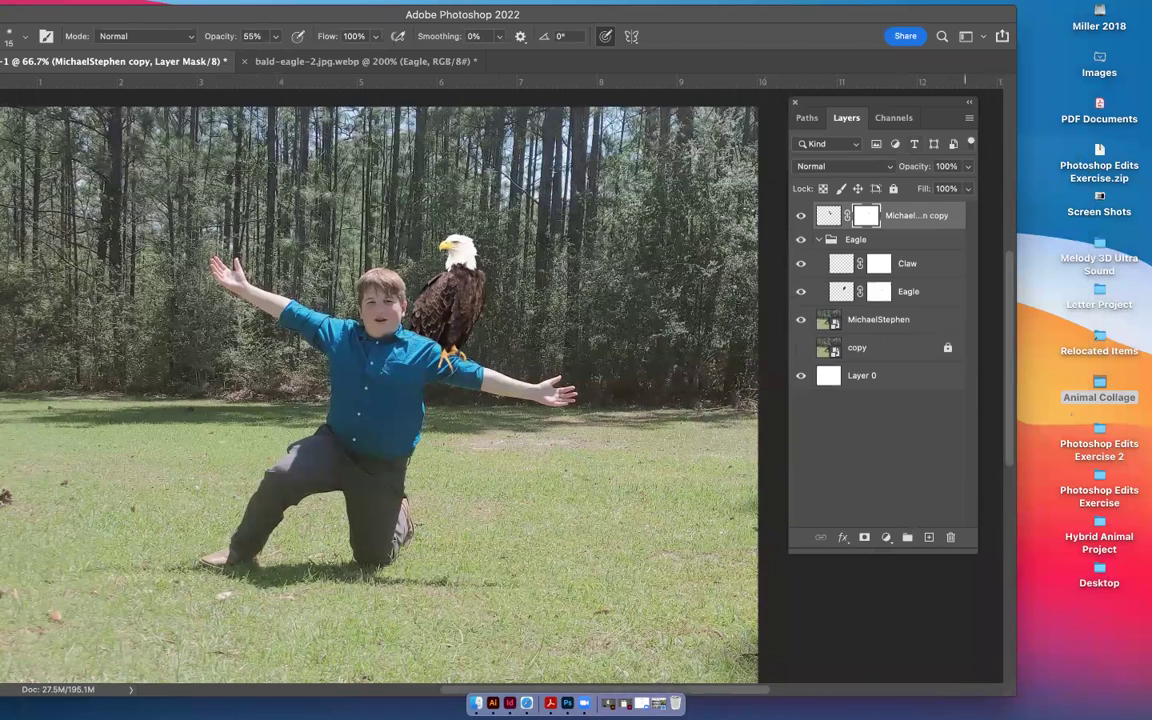
{"action": "double_click", "coordinate": [1099, 382]}
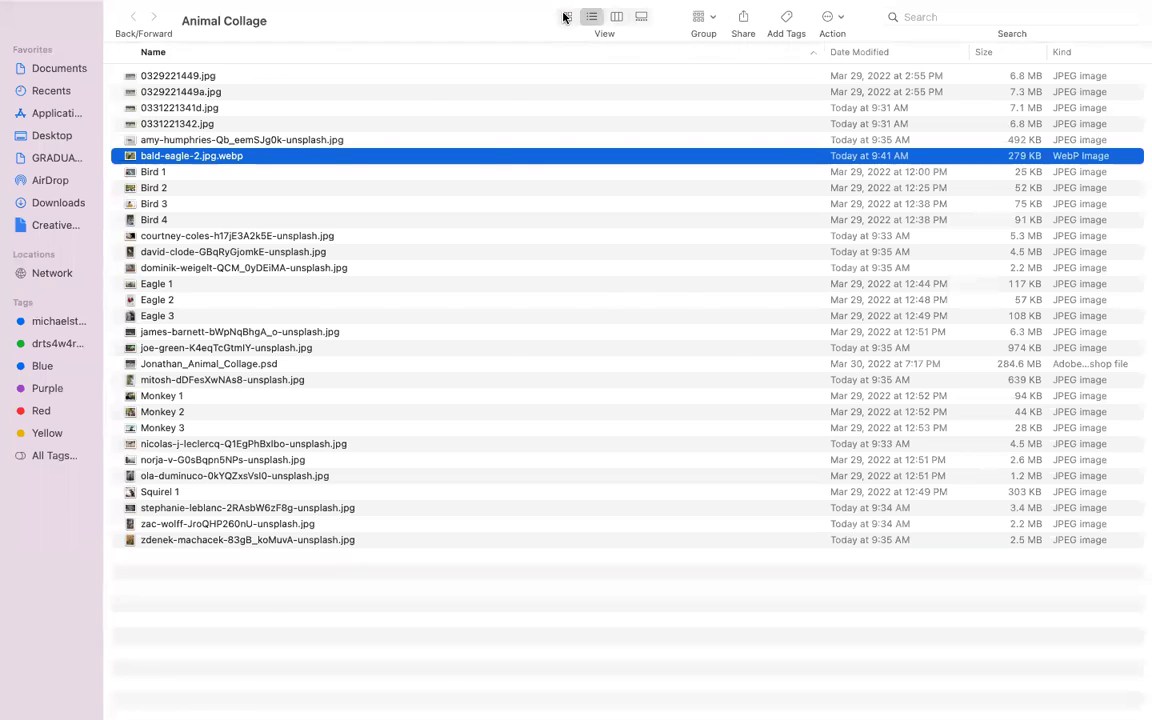
Show the Animal Collage files as thumbnails and open the amy-humphries chameleon jpg in Photoshop
{"action": "left_click", "coordinate": [566, 16]}
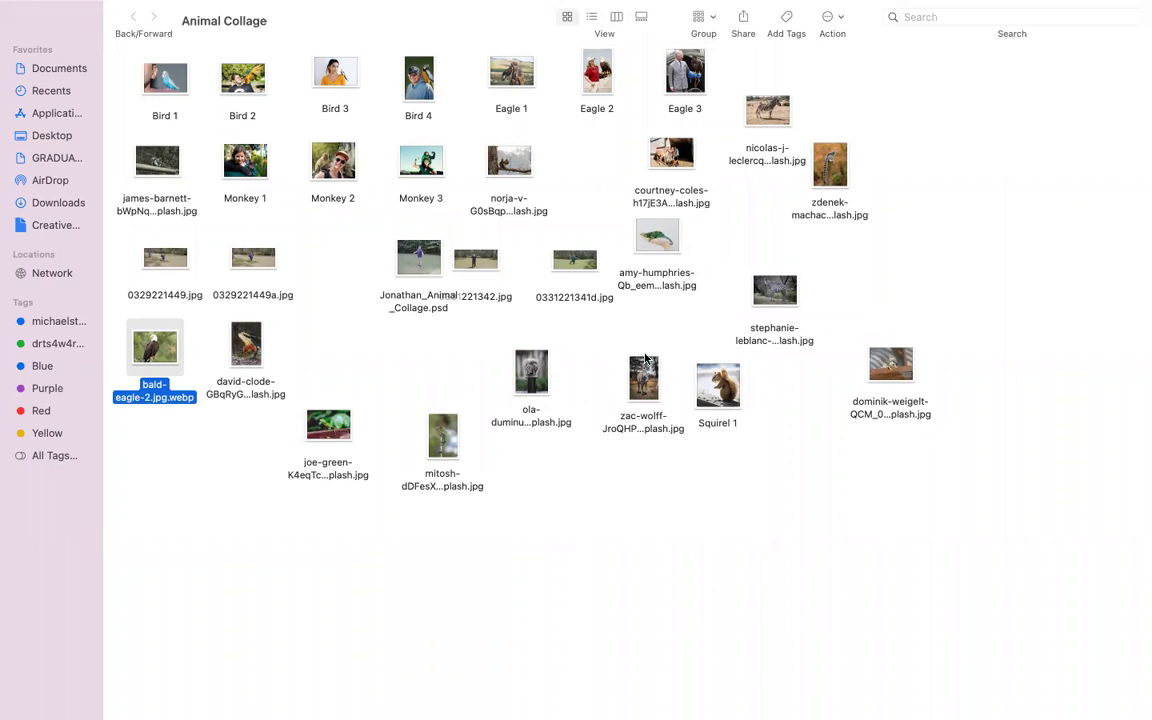
{"action": "left_click_drag", "start_coordinate": [659, 237], "coordinate": [565, 705]}
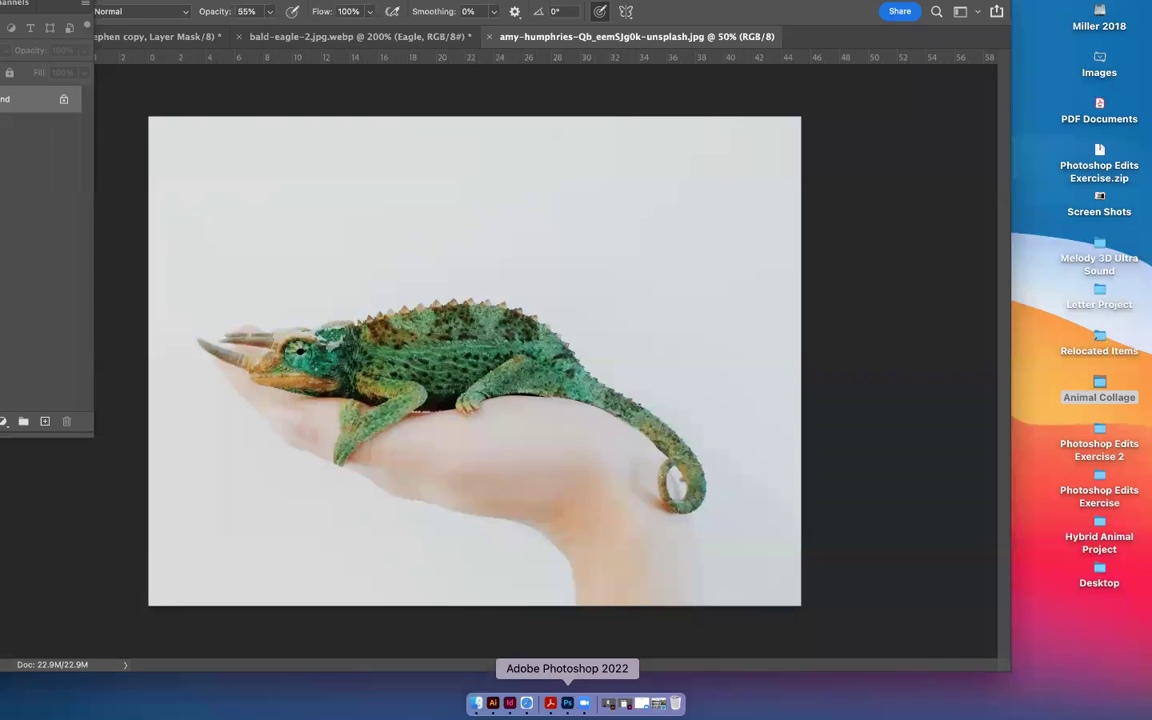
Place the chameleon document's Layers panel beside the canvas and unlock its Background into Layer 0
{"action": "left_click", "coordinate": [135, 38]}
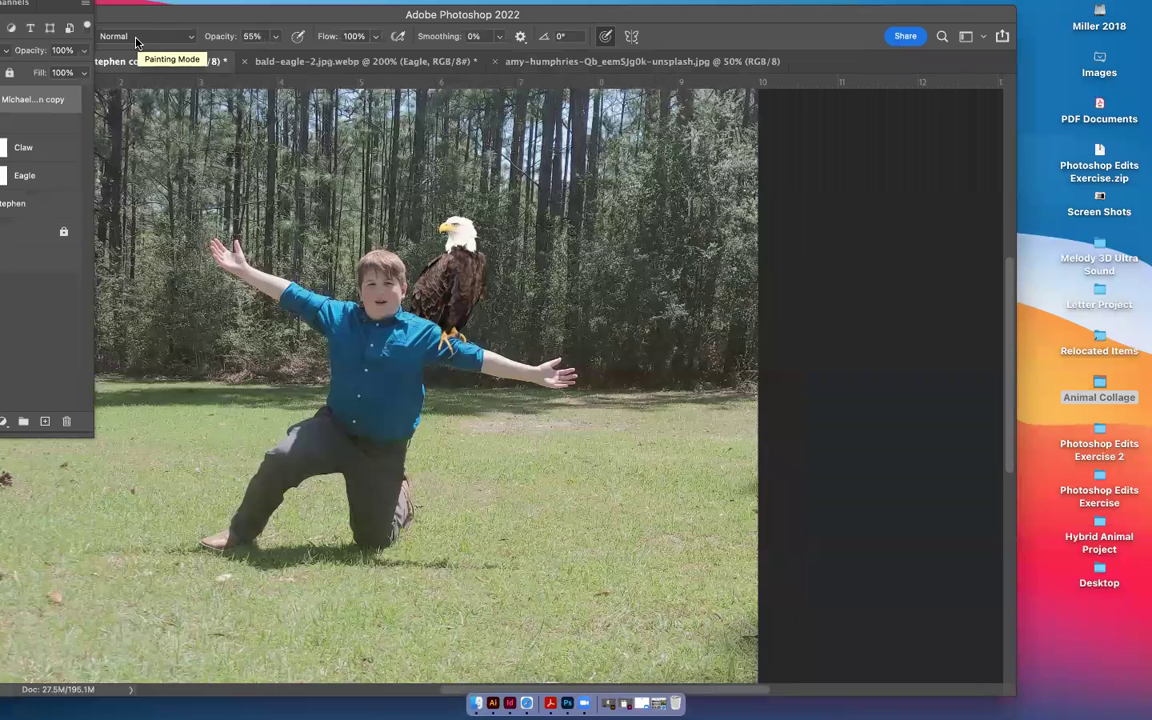
{"action": "left_click", "coordinate": [615, 62]}
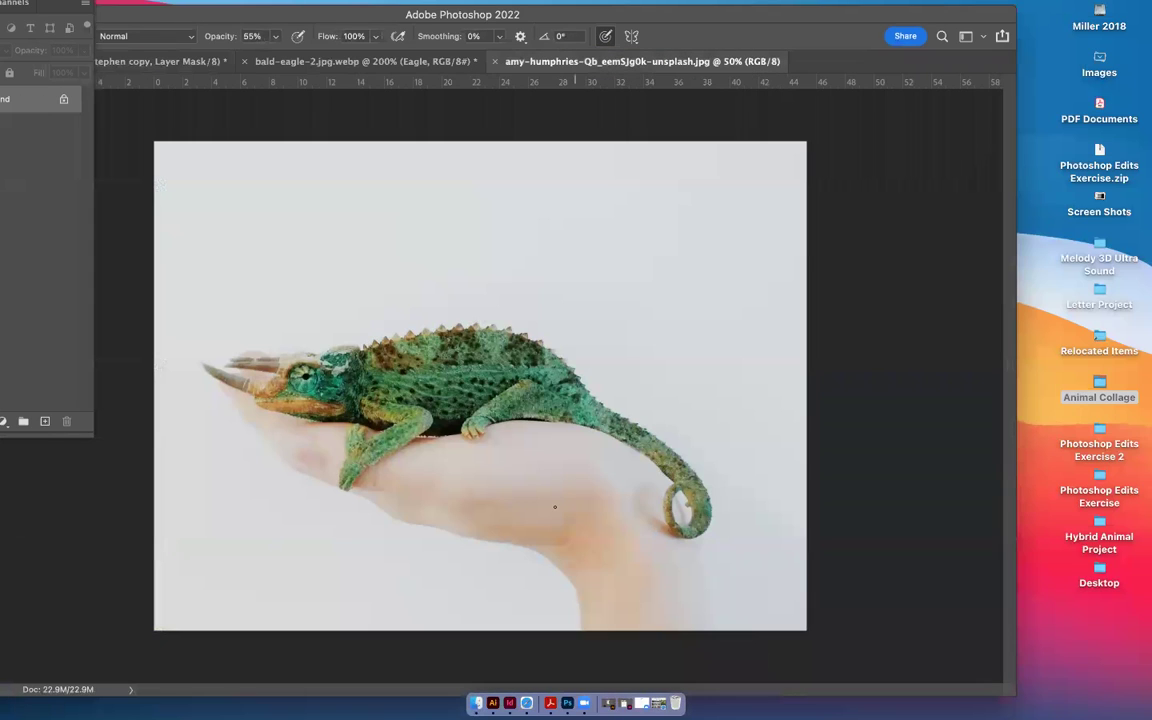
{"action": "left_click_drag", "start_coordinate": [570, 13], "coordinate": [651, 8]}
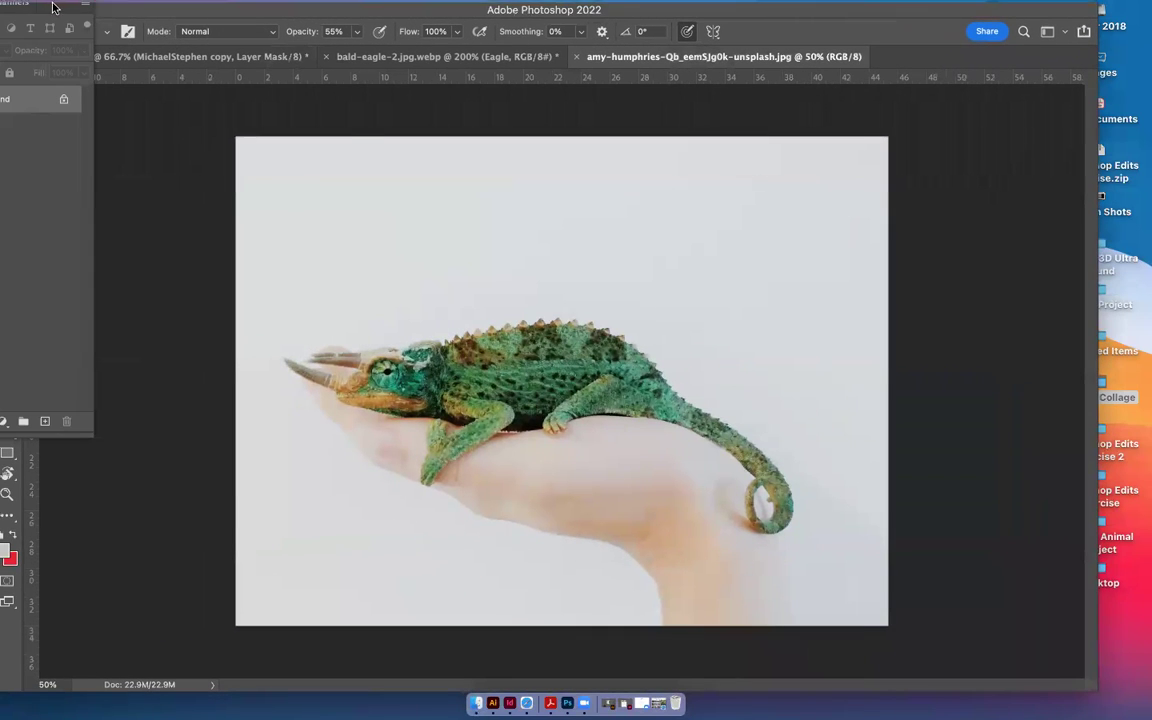
{"action": "left_click", "coordinate": [126, 9]}
{"action": "key", "text": "Escape"}
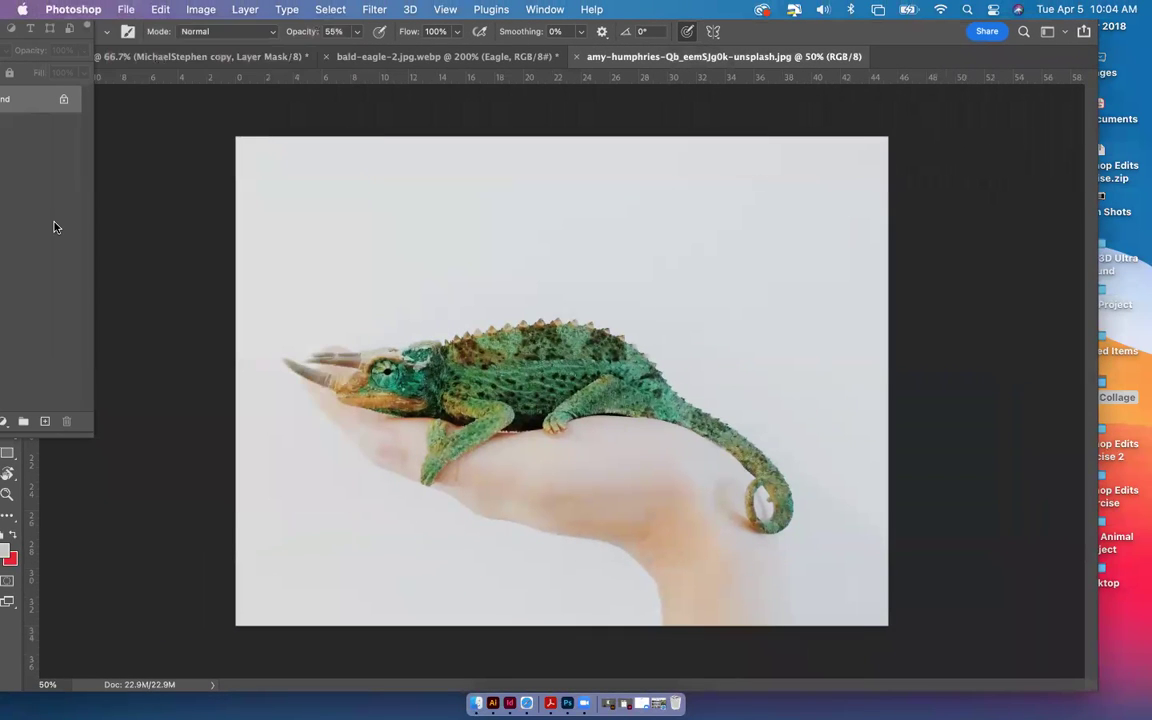
{"action": "left_click_drag", "start_coordinate": [44, 7], "coordinate": [1038, 118]}
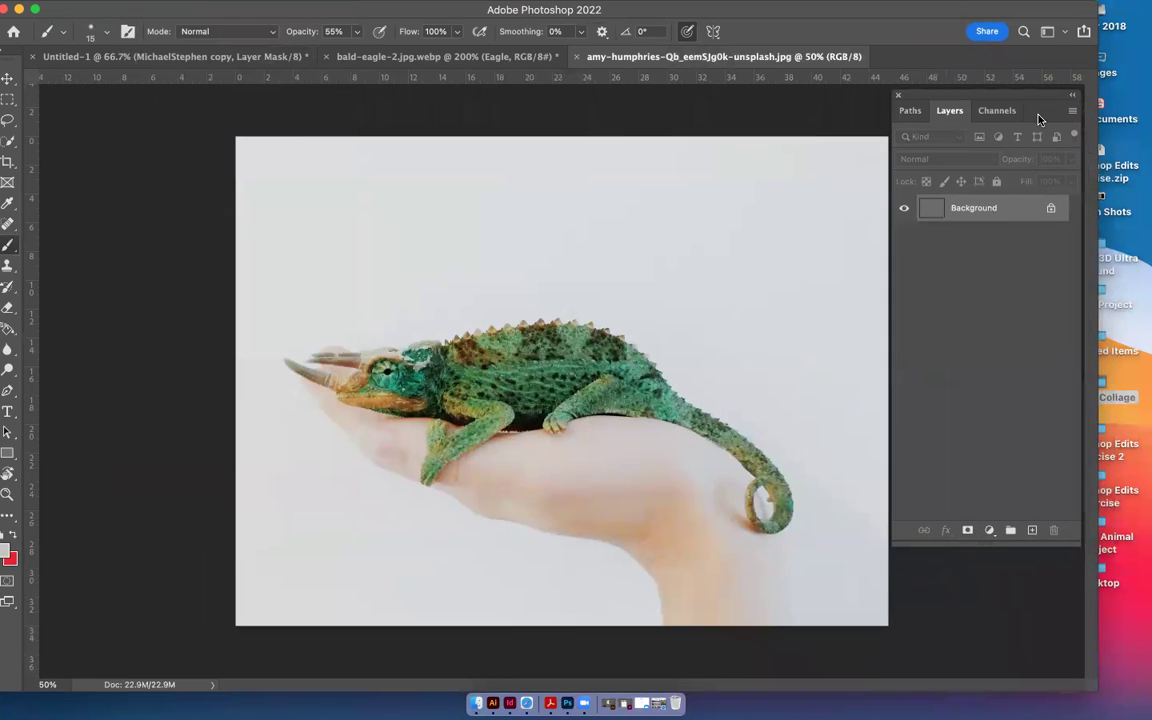
{"action": "left_click", "coordinate": [1050, 210]}
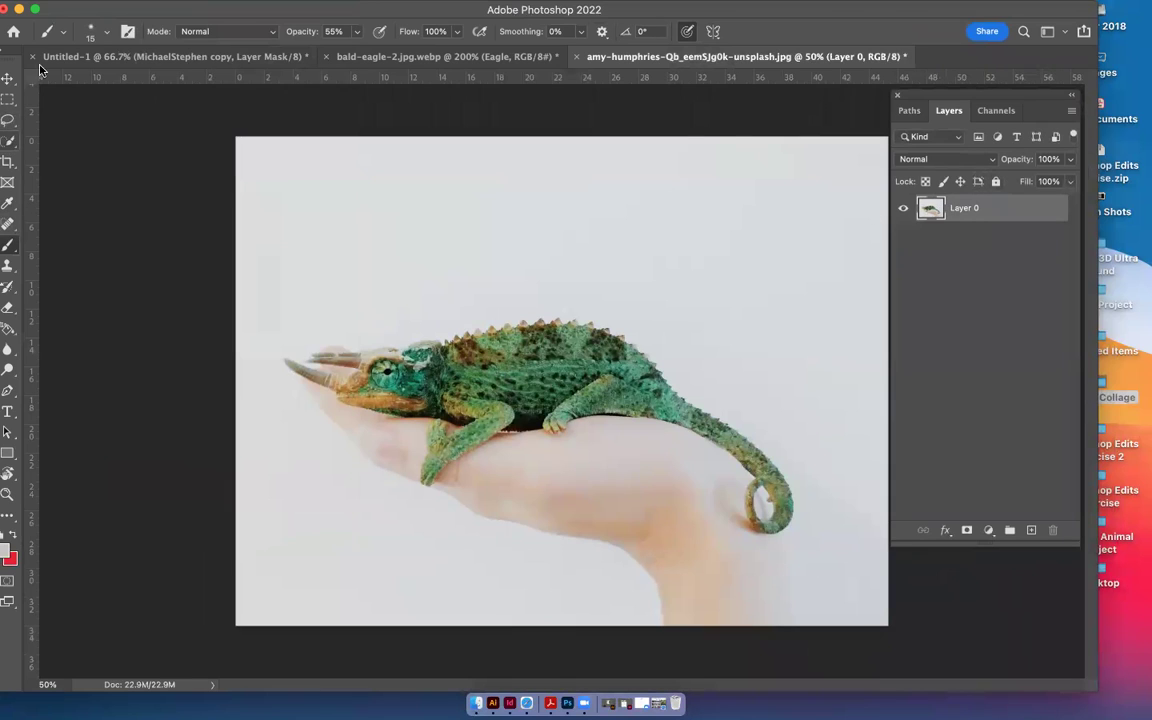
{"action": "left_click", "coordinate": [57, 9]}
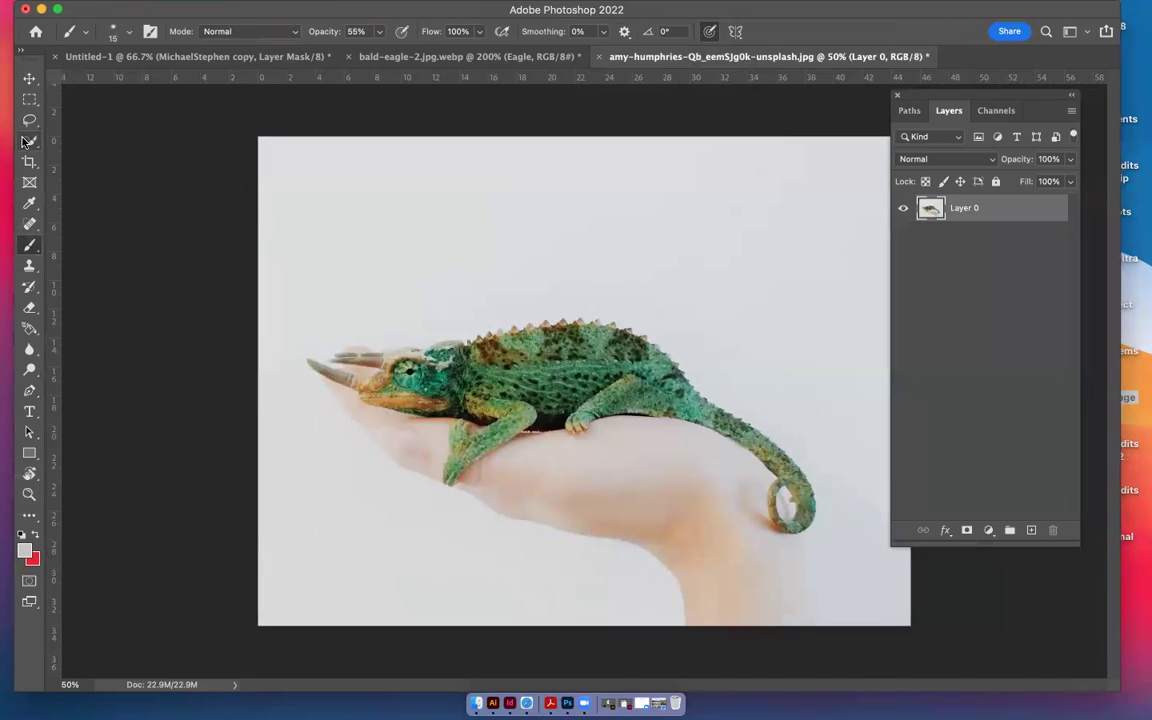
Quick-select the chameleon from its crest along the body toward the tail
{"action": "left_click", "coordinate": [29, 140]}
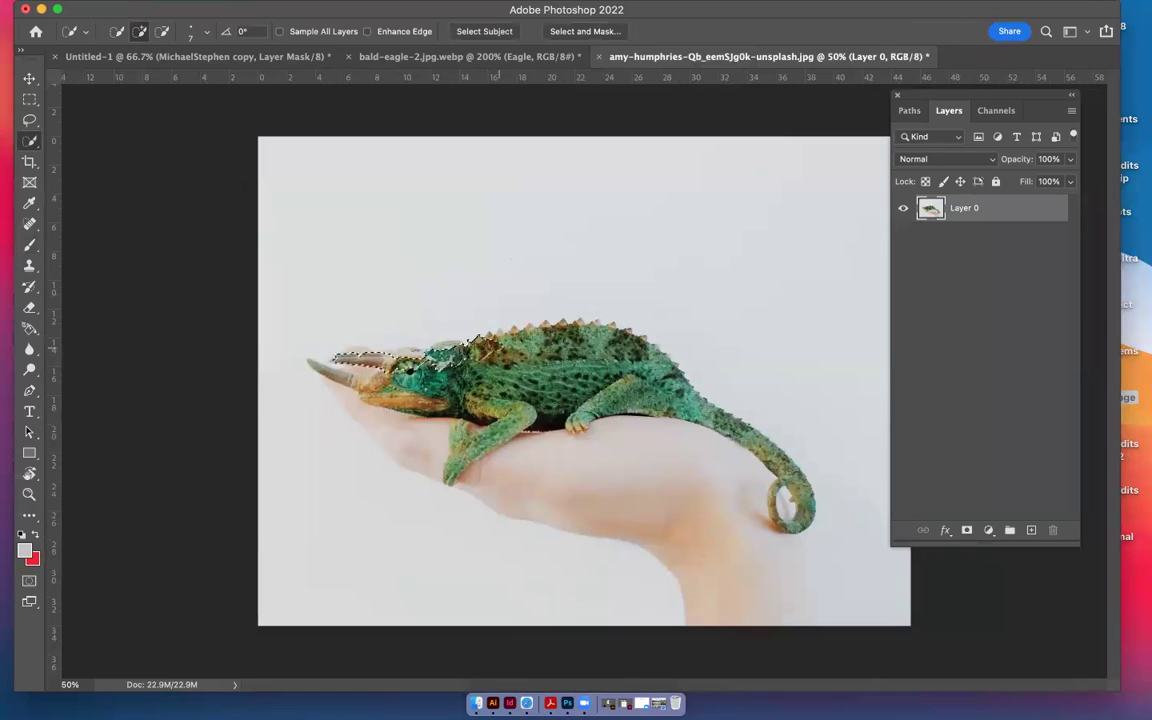
{"action": "left_click_drag", "start_coordinate": [552, 300], "coordinate": [495, 306]}
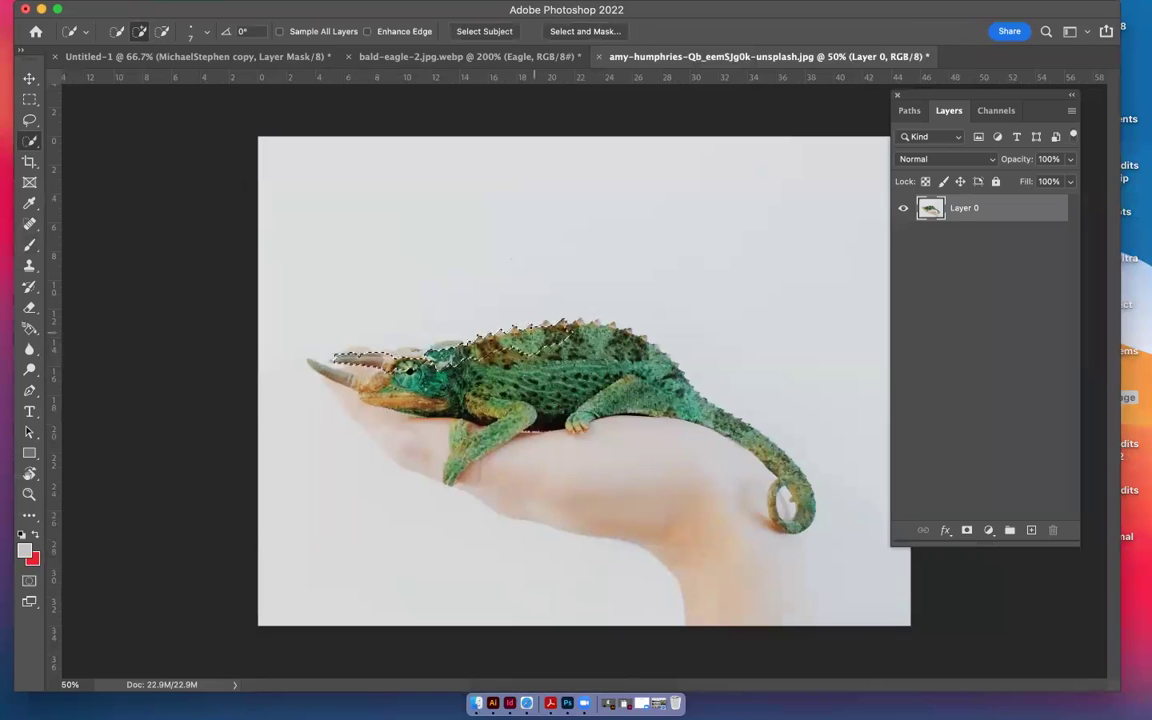
{"action": "left_click_drag", "start_coordinate": [580, 292], "coordinate": [629, 300]}
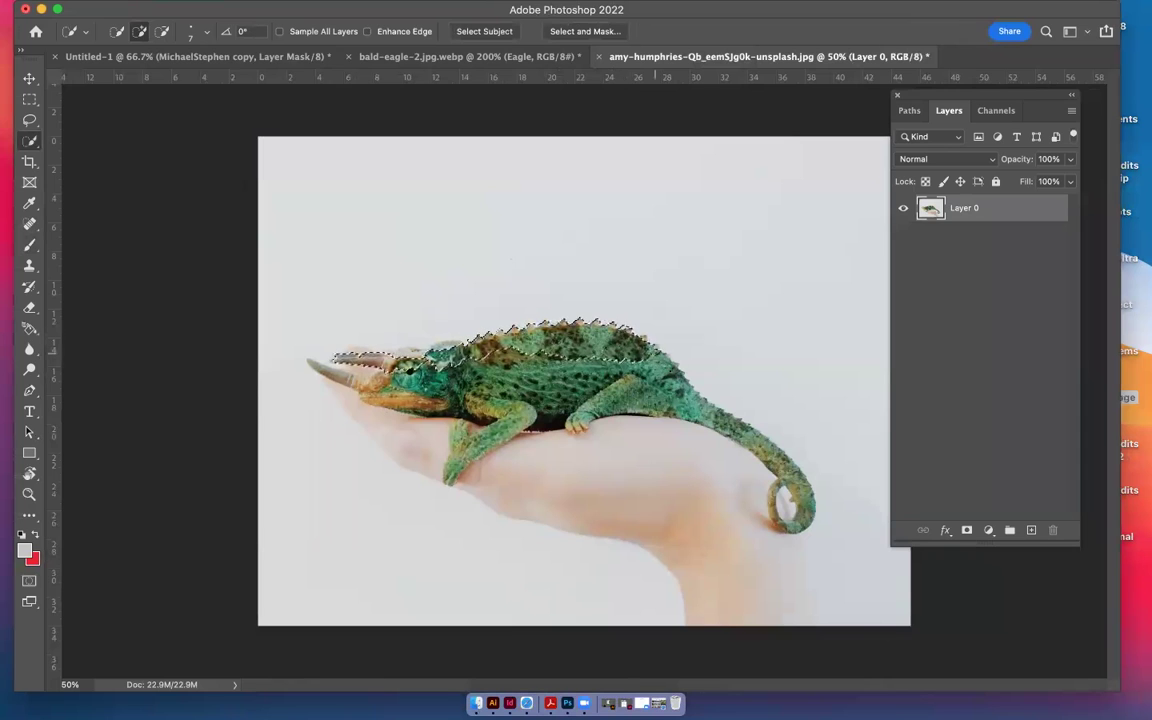
{"action": "left_click_drag", "start_coordinate": [668, 350], "coordinate": [723, 430]}
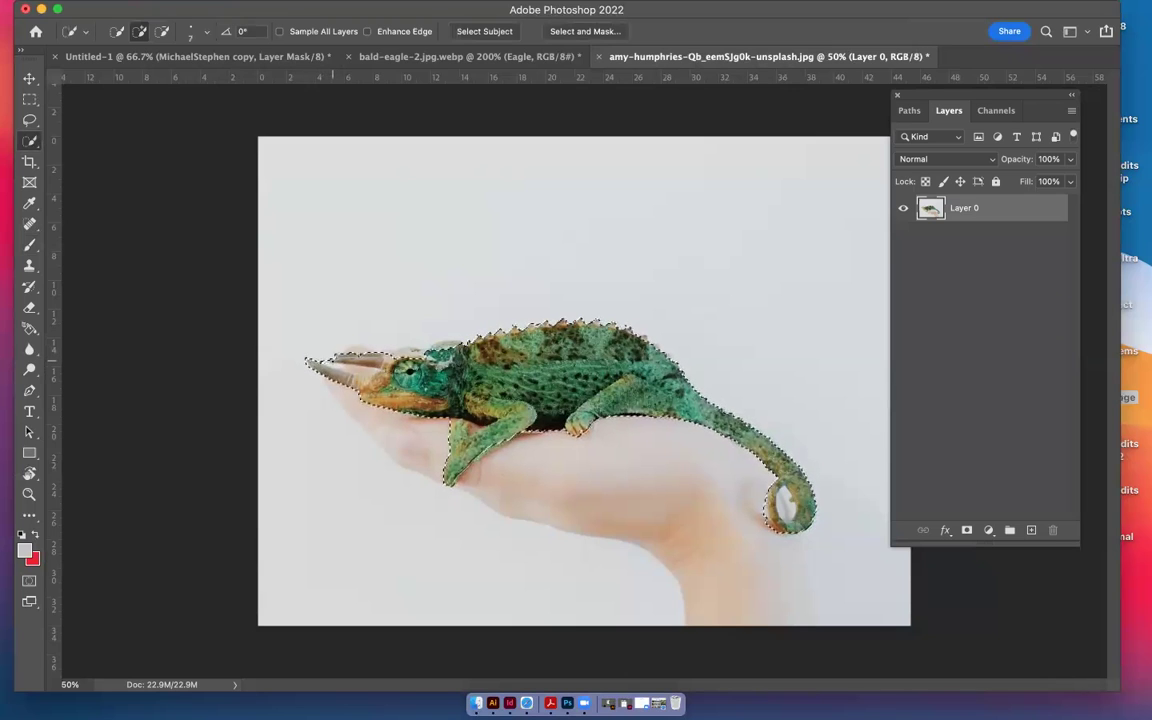
Trim excess areas from the chameleon selection in Subtract mode and bring it into Select and Mask
{"action": "left_click", "coordinate": [161, 31]}
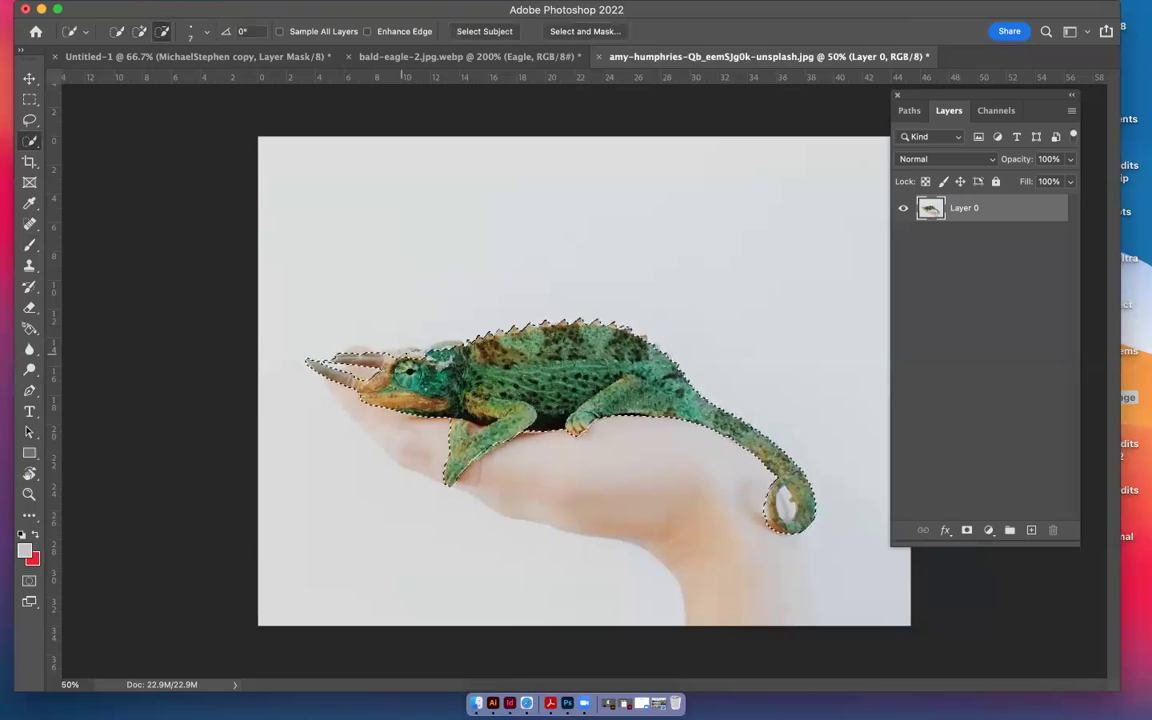
{"action": "left_click", "coordinate": [139, 31]}
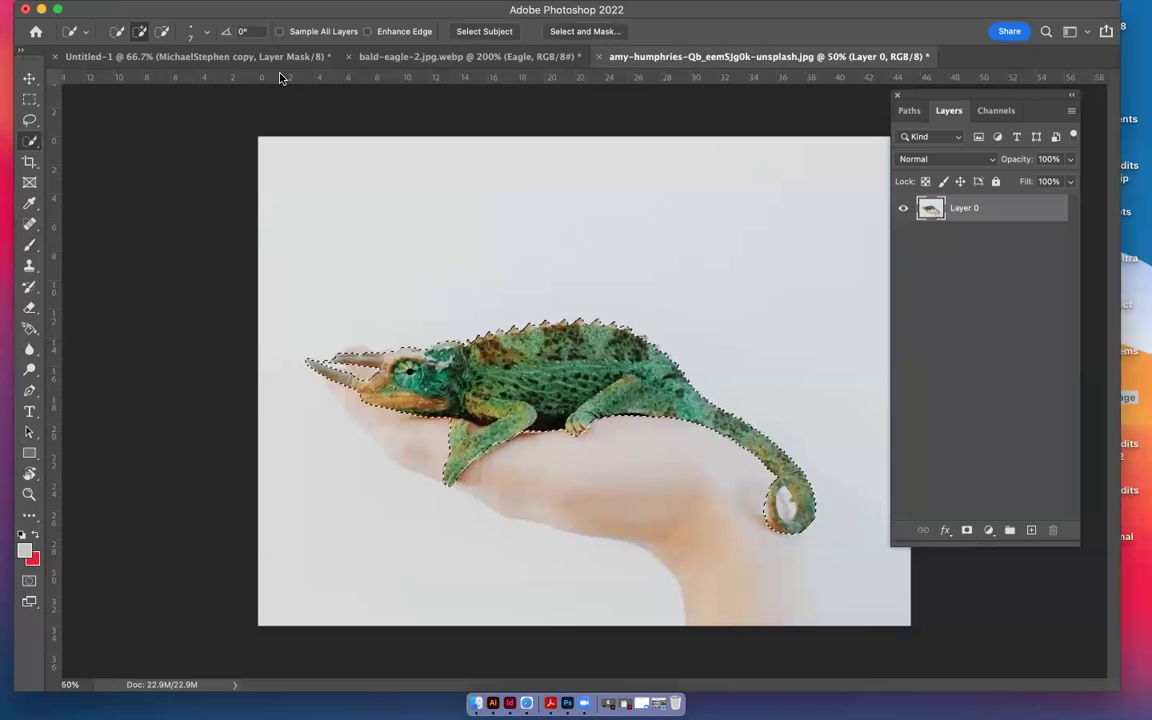
{"action": "left_click", "coordinate": [163, 32]}
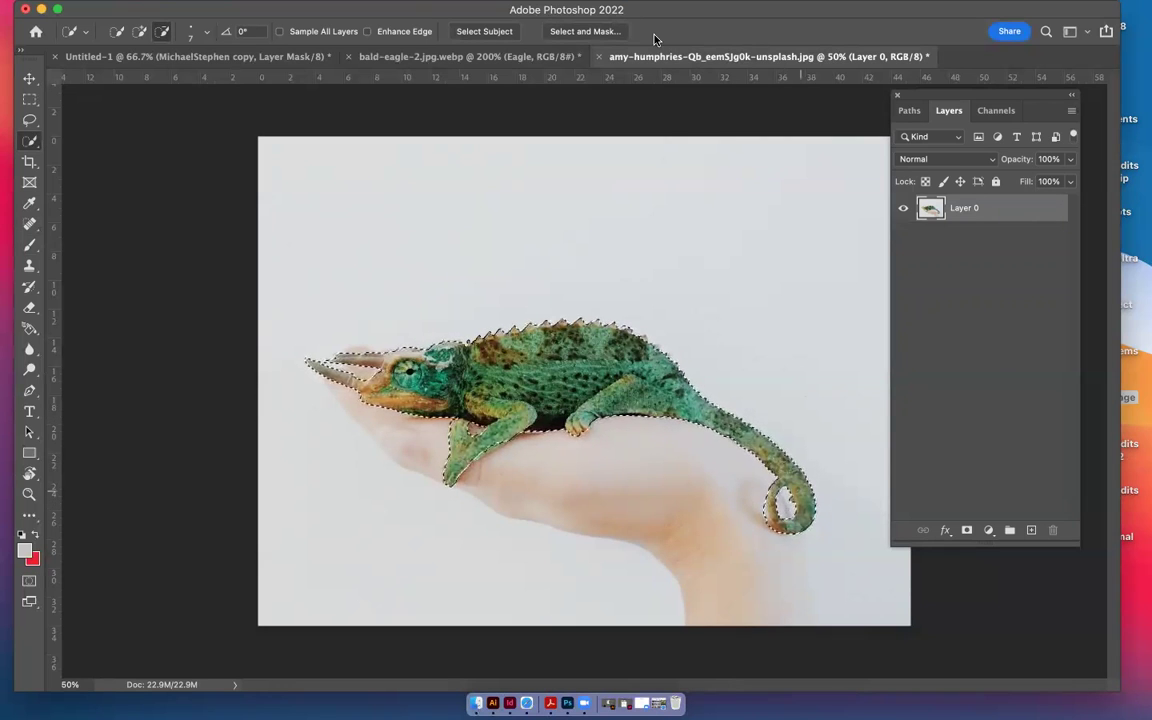
{"action": "left_click", "coordinate": [560, 31]}
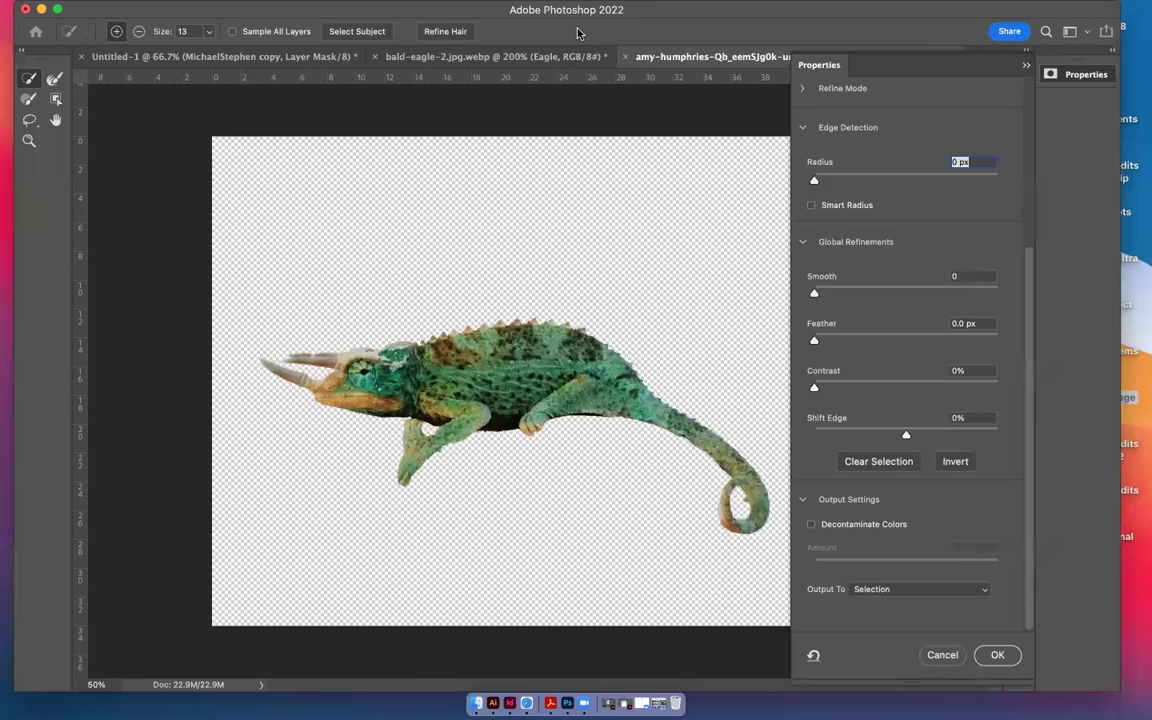
Refine the chameleon with Radius 2 px, Smooth 8, Feather 1.0 px, Shift Edge -10%, output to New Layer
{"action": "left_click_drag", "start_coordinate": [814, 180], "coordinate": [838, 179]}
{"action": "left_click_drag", "start_coordinate": [814, 340], "coordinate": [824, 340]}
{"action": "left_click_drag", "start_coordinate": [814, 292], "coordinate": [829, 290]}
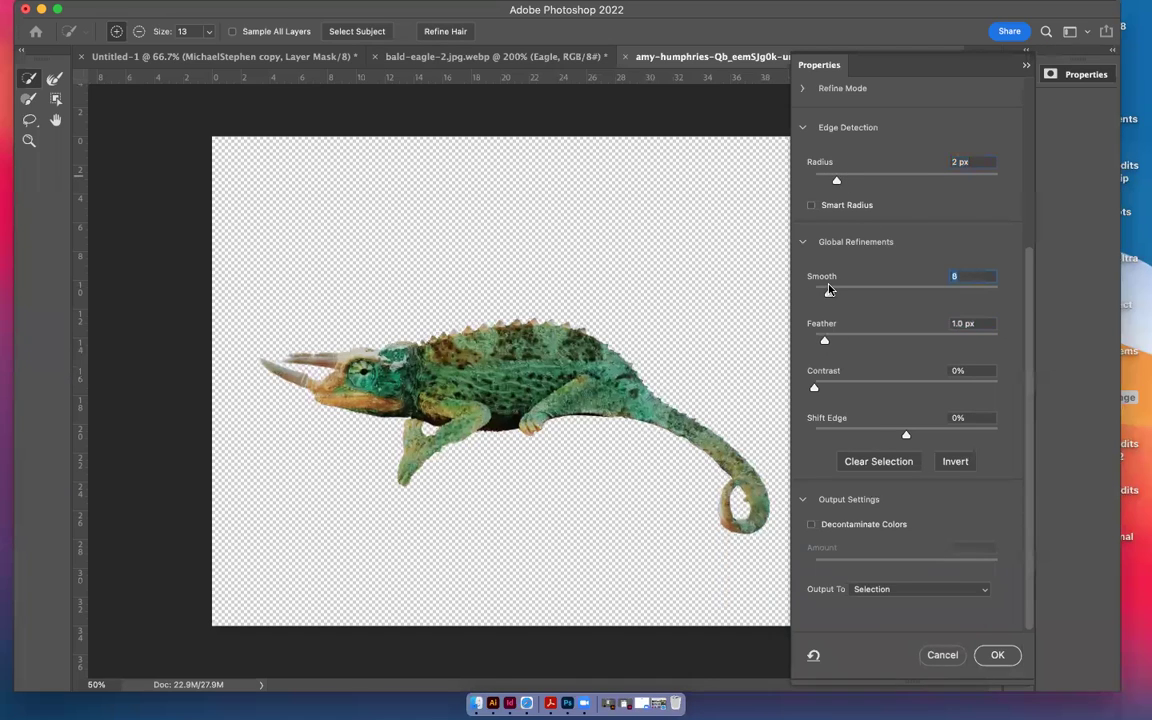
{"action": "left_click", "coordinate": [893, 431]}
{"action": "left_click", "coordinate": [902, 435]}
{"action": "left_click", "coordinate": [896, 435]}
{"action": "left_click", "coordinate": [940, 589]}
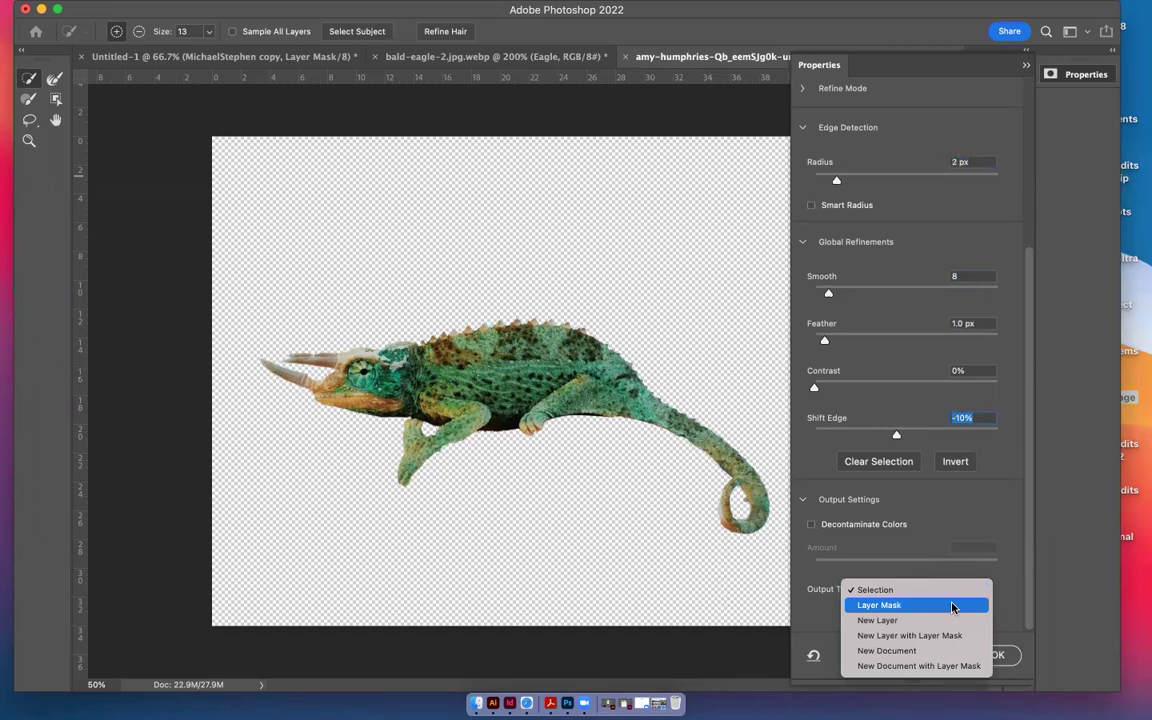
{"action": "left_click", "coordinate": [944, 621]}
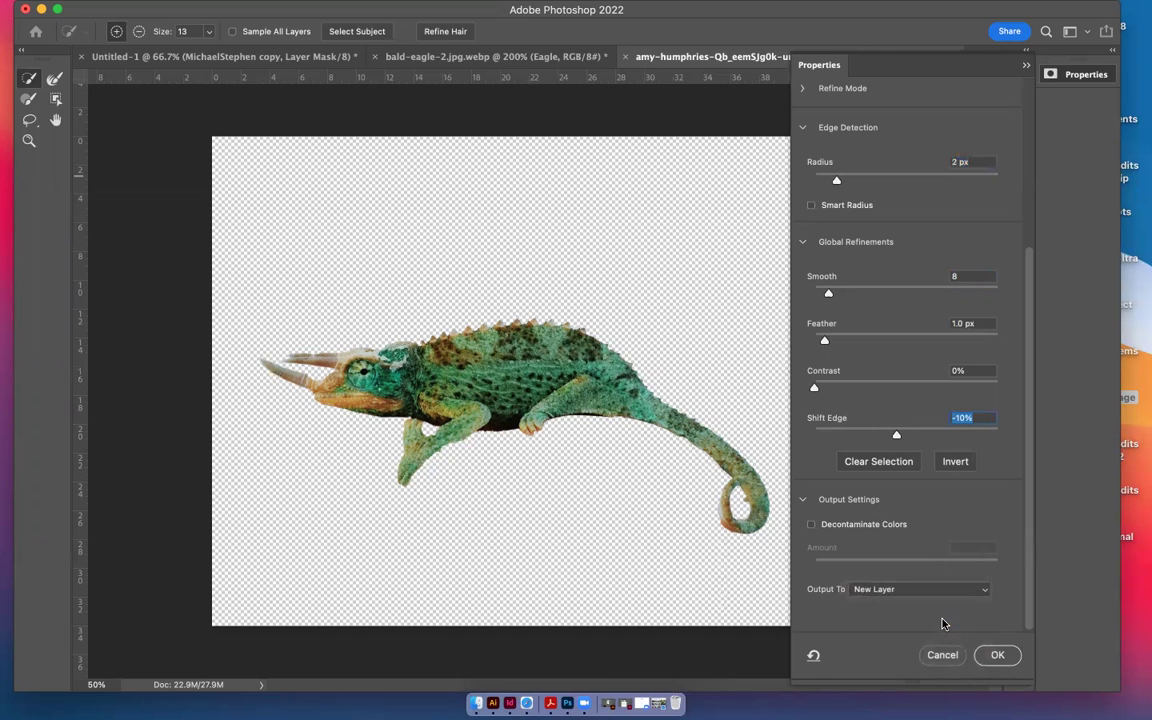
{"action": "left_click", "coordinate": [995, 655]}
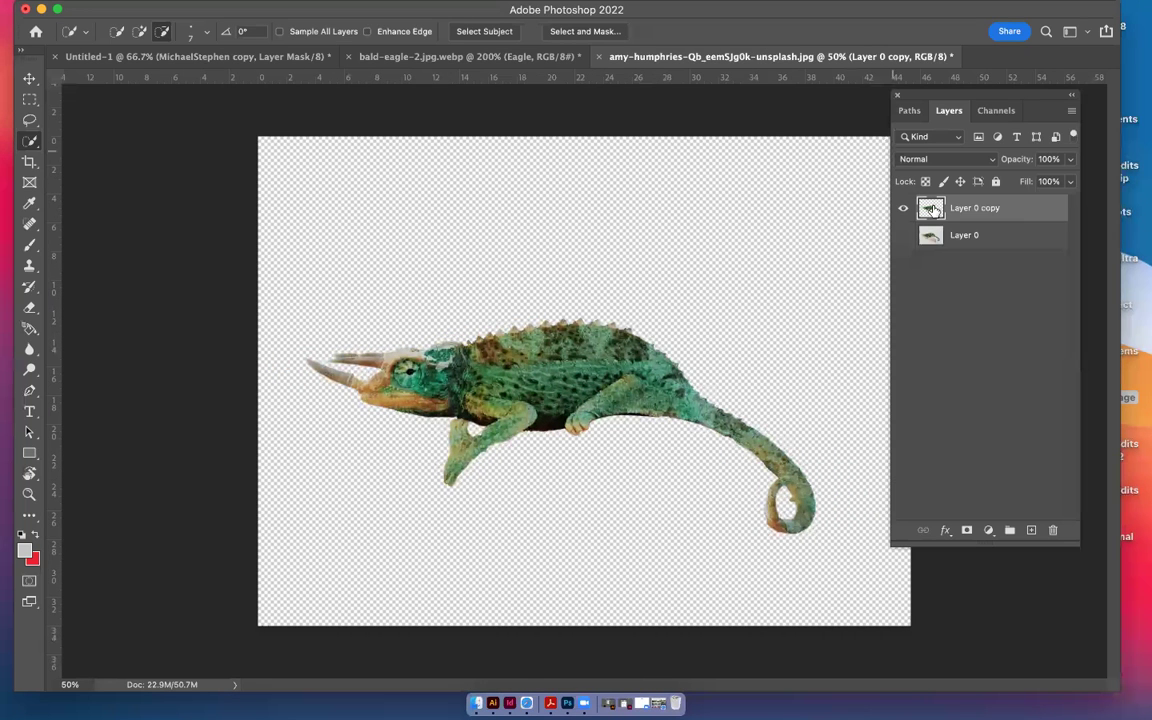
Bring Layer 0 copy into the Untitled-1 collage and scale the chameleon down over the boy
{"action": "left_click_drag", "start_coordinate": [932, 211], "coordinate": [490, 210]}
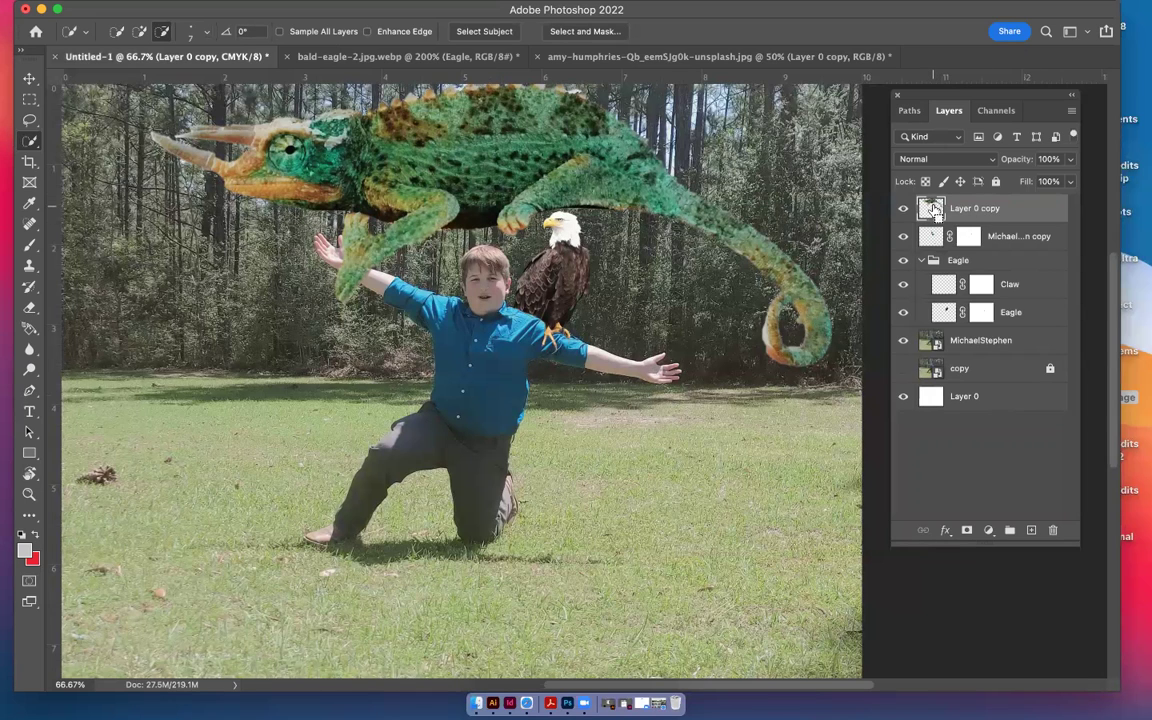
{"action": "key", "text": "super+t"}
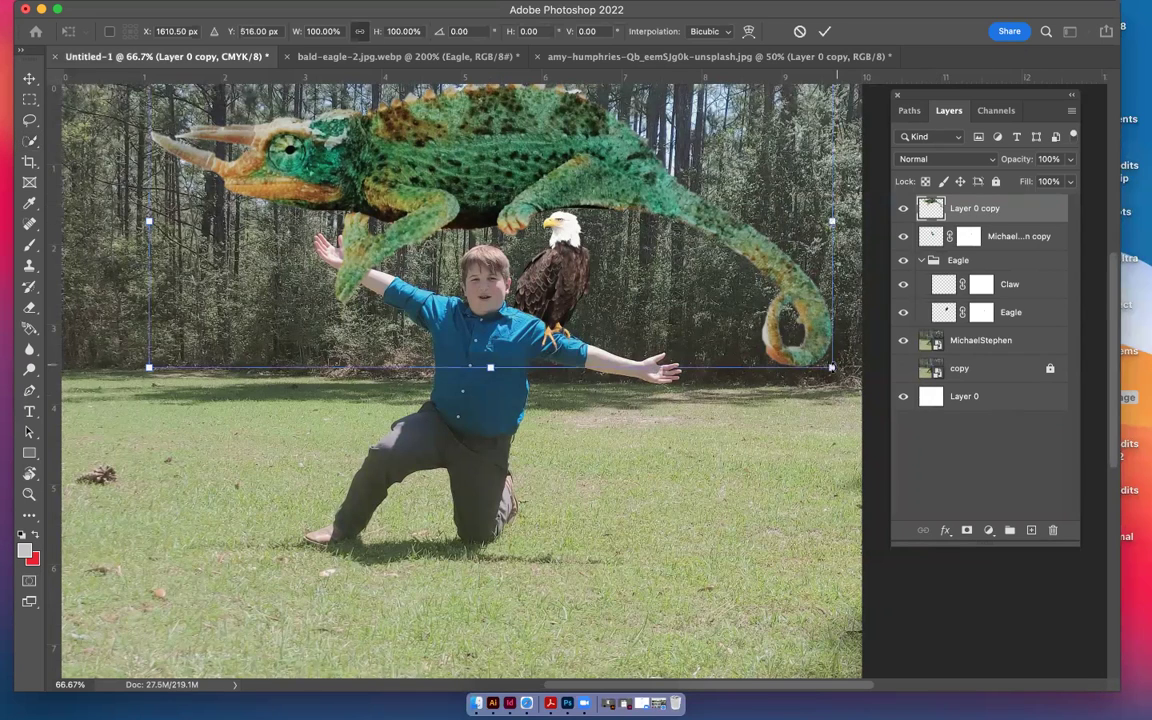
{"action": "left_click_drag", "start_coordinate": [830, 367], "coordinate": [548, 243]}
{"action": "left_click_drag", "start_coordinate": [335, 140], "coordinate": [330, 270]}
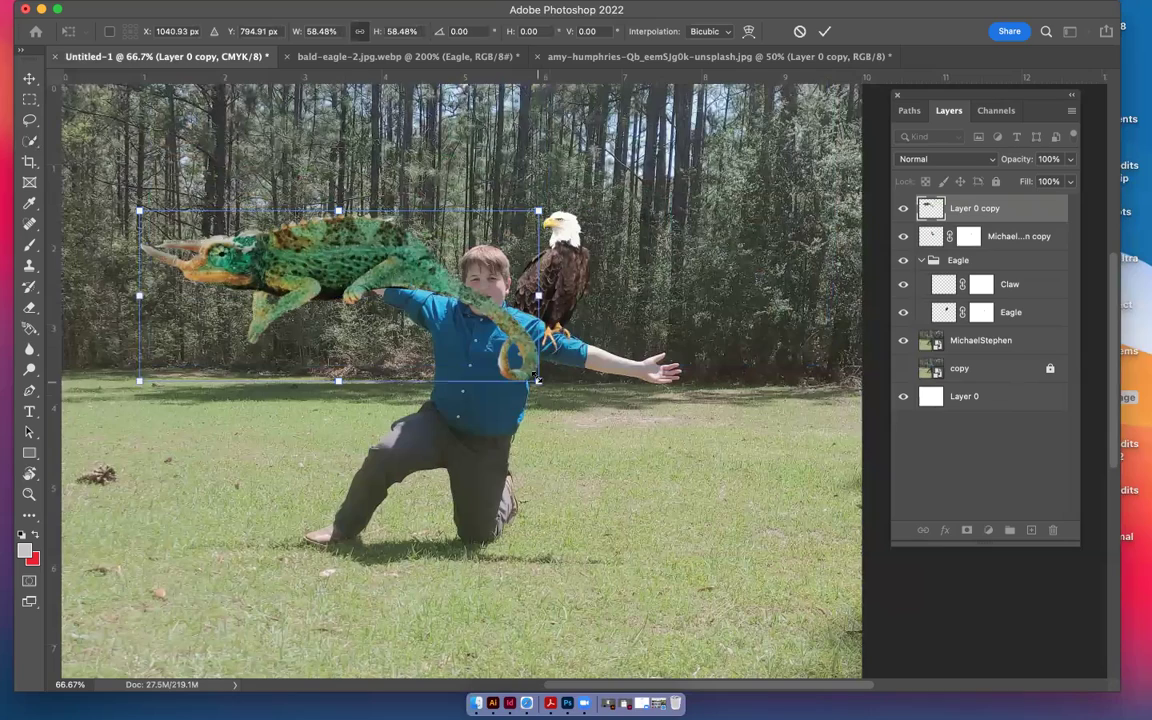
{"action": "left_click_drag", "start_coordinate": [538, 382], "coordinate": [422, 303]}
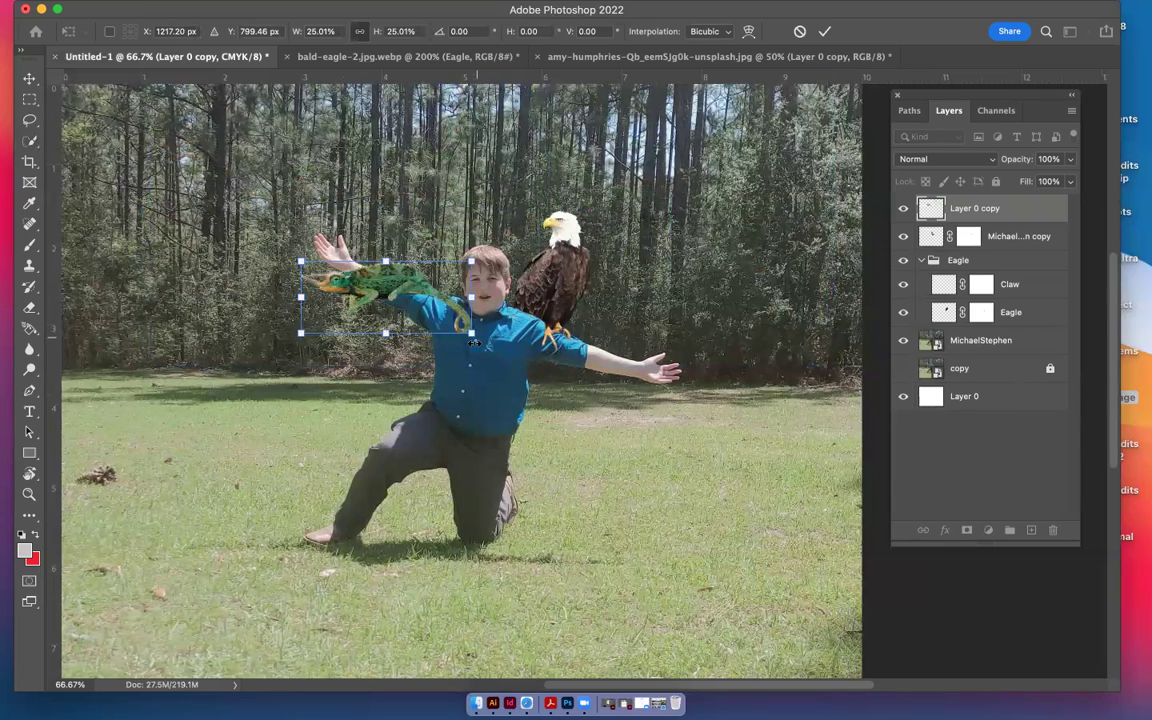
Tilt the chameleon to 15.22° and fit it at 15.30% onto the boy's outstretched arm
{"action": "left_click_drag", "start_coordinate": [482, 346], "coordinate": [438, 338]}
{"action": "left_click_drag", "start_coordinate": [388, 290], "coordinate": [637, 349]}
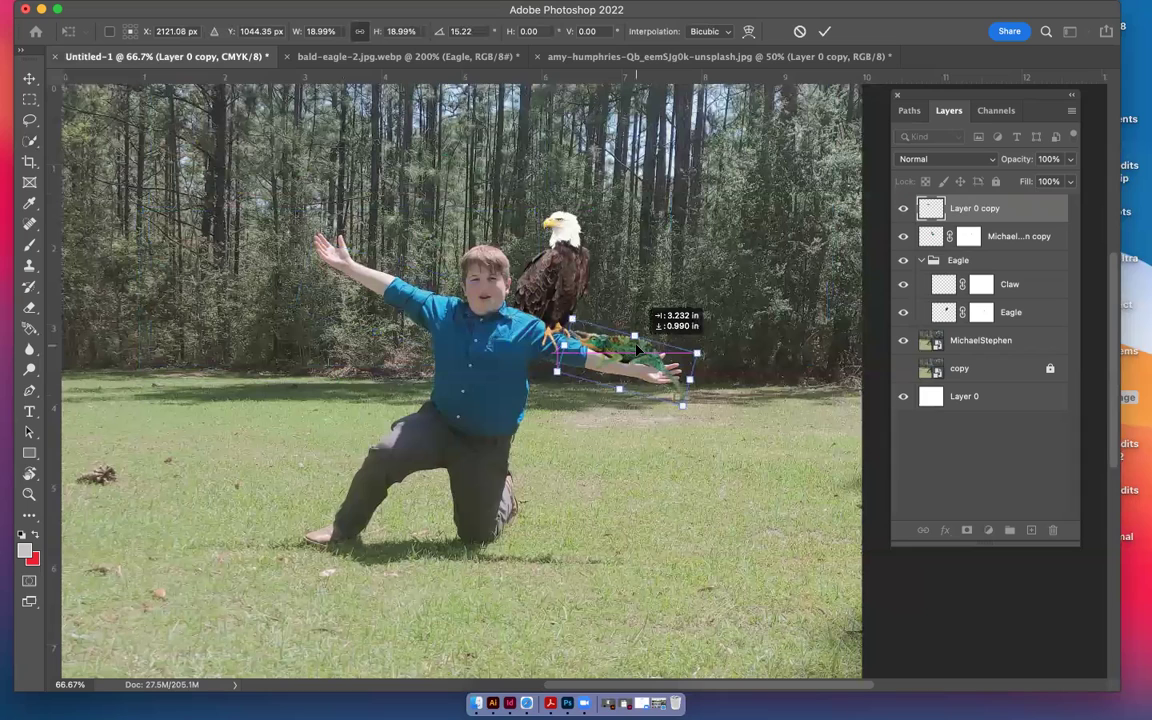
{"action": "left_click_drag", "start_coordinate": [638, 348], "coordinate": [640, 350]}
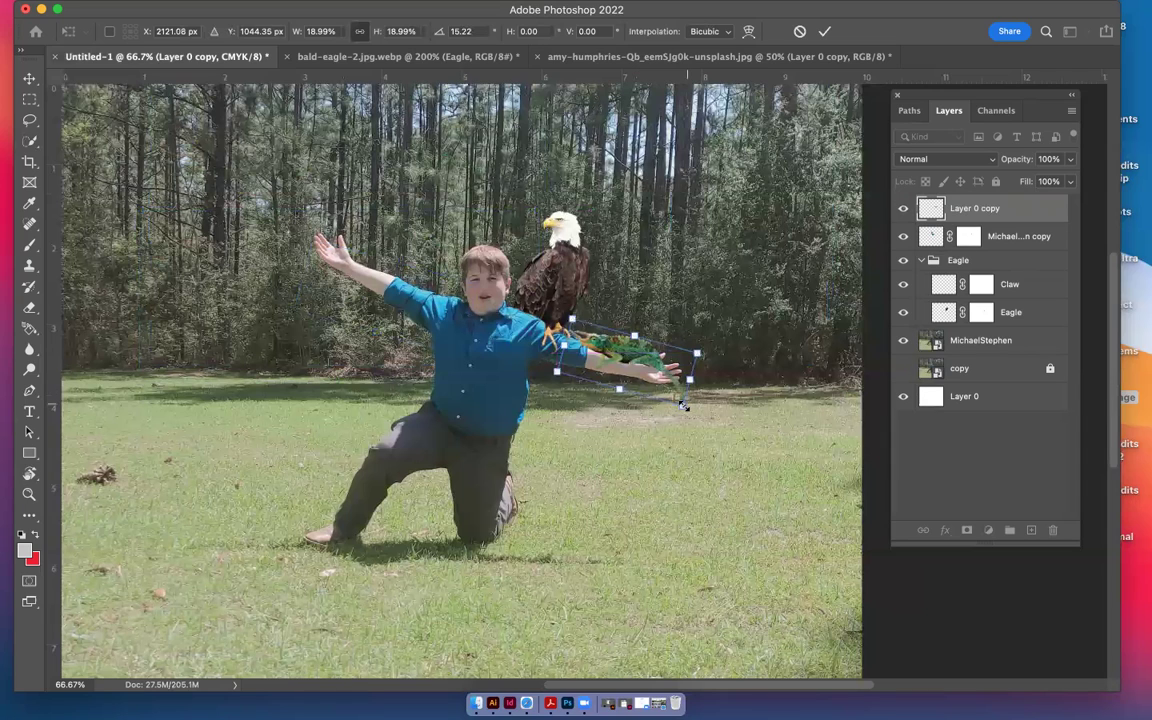
{"action": "left_click_drag", "start_coordinate": [683, 400], "coordinate": [647, 355]}
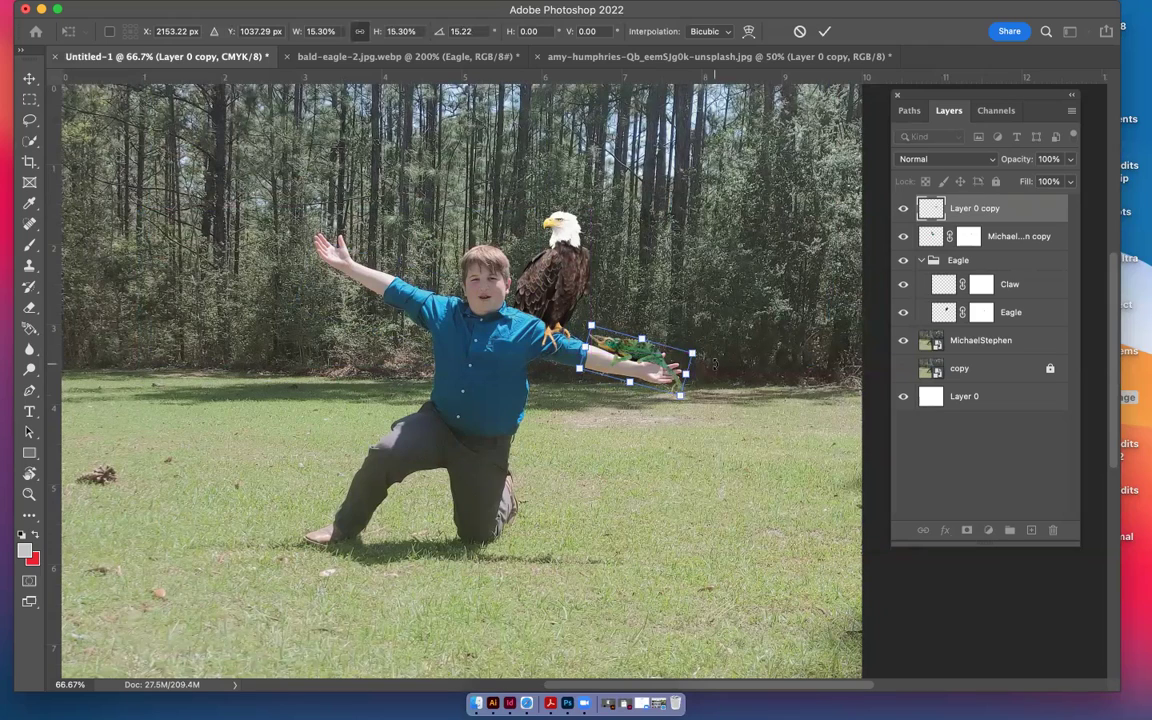
At 400% zoom, nudge the chameleon left and slightly up on the forearm, then commit the transform
{"action": "scroll", "coordinate": [714, 364], "scroll_direction": "up", "scroll_amount": 4}
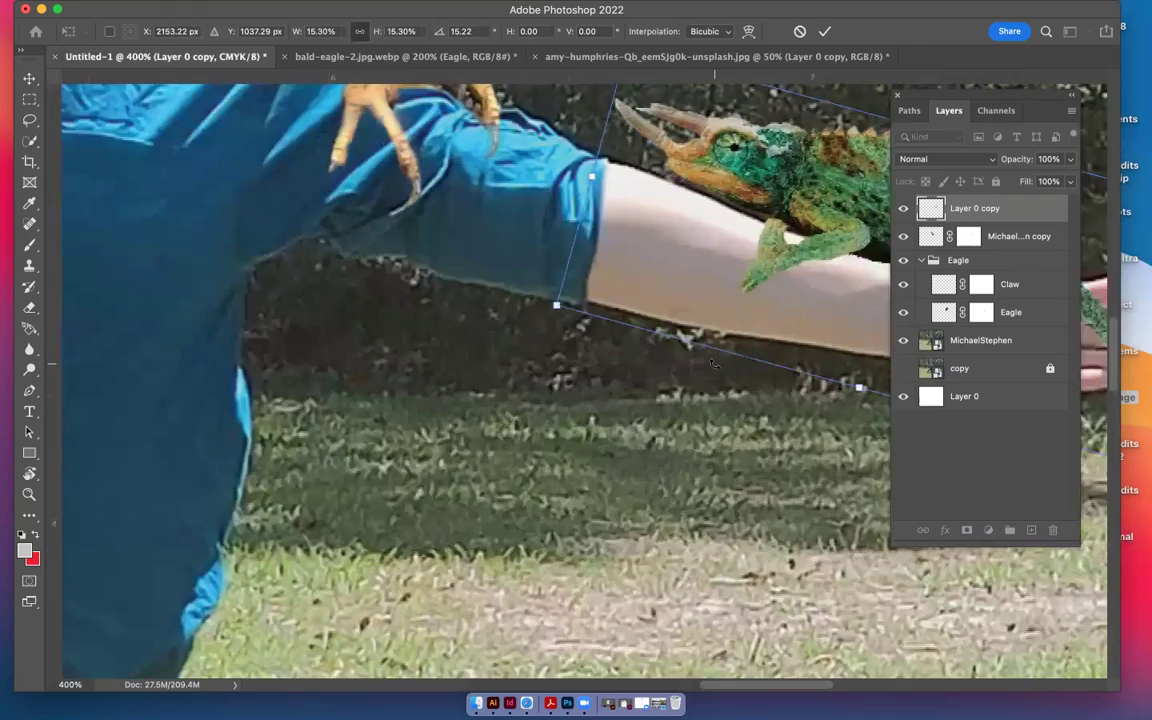
{"action": "scroll", "coordinate": [714, 364], "scroll_direction": "right", "scroll_amount": 5}
{"action": "scroll", "coordinate": [714, 364], "scroll_direction": "right", "scroll_amount": 5}
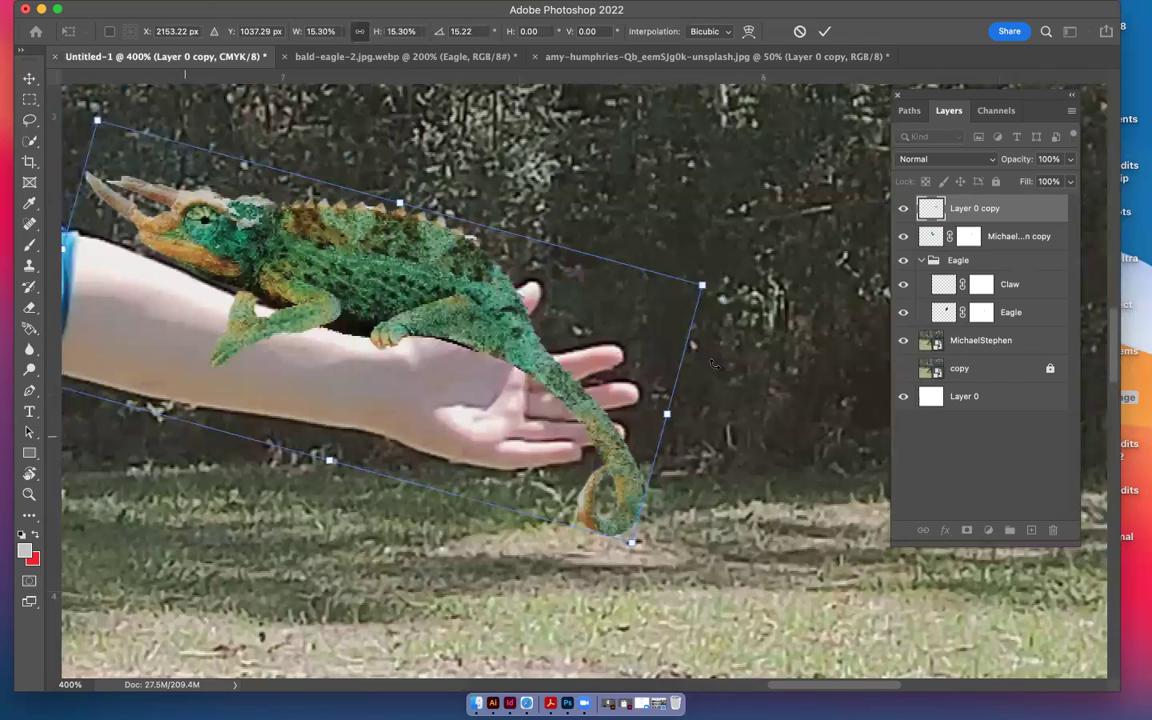
{"action": "scroll", "coordinate": [714, 364], "scroll_direction": "left", "scroll_amount": 4}
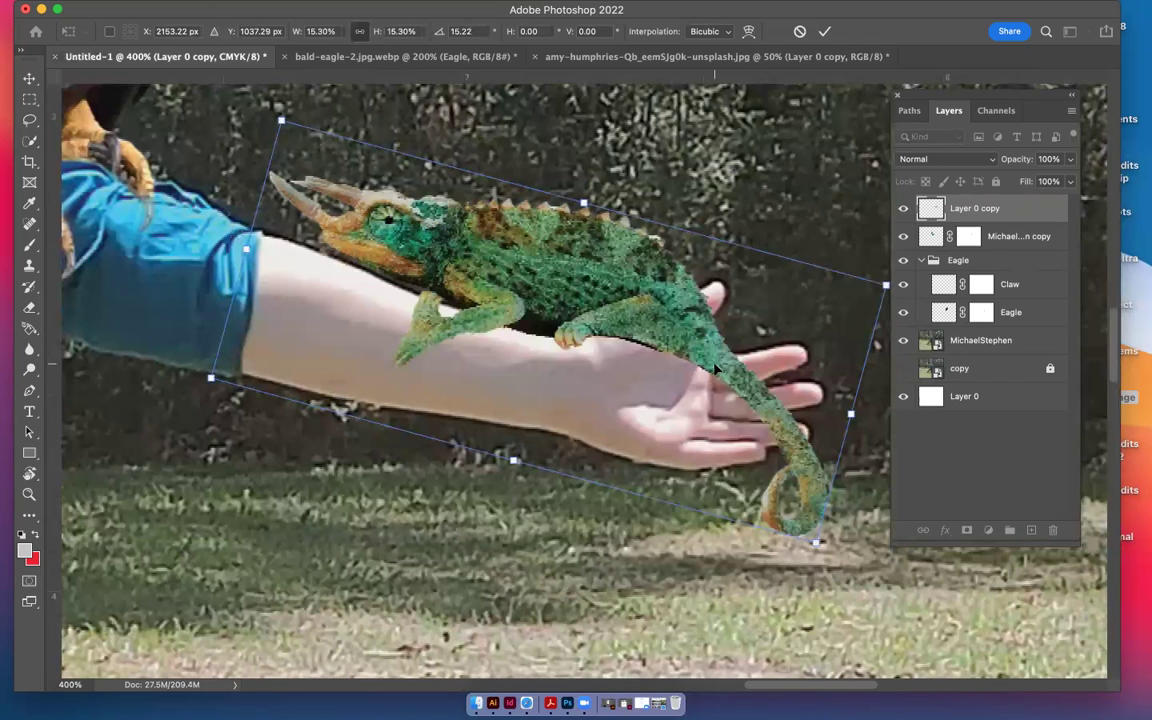
{"action": "key", "text": "Left"}
{"action": "key", "text": "Left"}
{"action": "key", "text": "Left"}
{"action": "key", "text": "Left"}
{"action": "key", "text": "Left"}
{"action": "key", "text": "Left"}
{"action": "key", "text": "Left"}
{"action": "key", "text": "Left"}
{"action": "key", "text": "Left"}
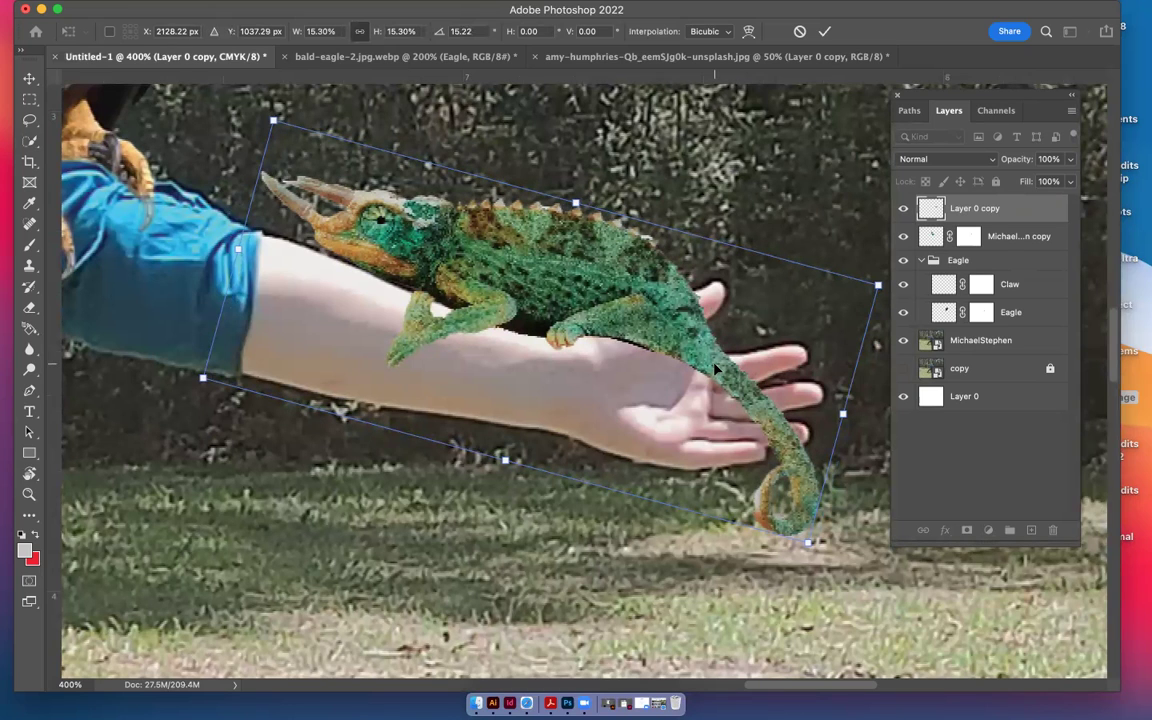
{"action": "key", "text": "shift+Left"}
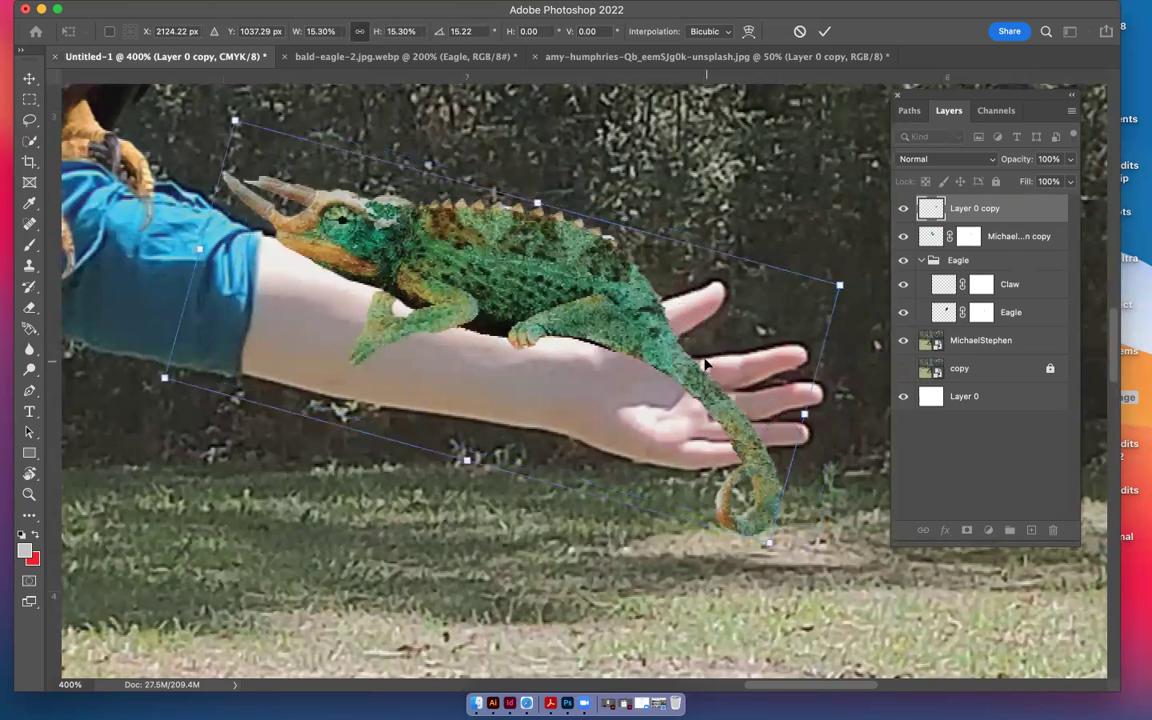
{"action": "key", "text": "Left"}
{"action": "key", "text": "Left"}
{"action": "key", "text": "Left"}
{"action": "key", "text": "Left"}
{"action": "left_click_drag", "start_coordinate": [570, 293], "coordinate": [531, 288]}
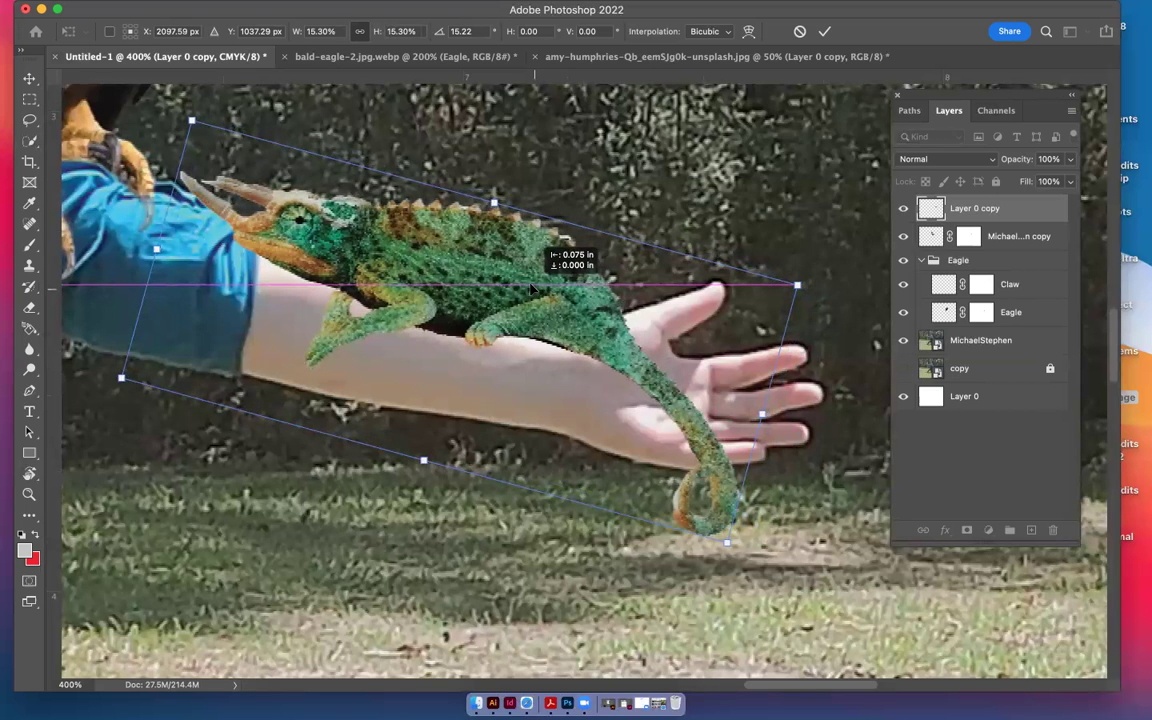
{"action": "left_click_drag", "start_coordinate": [531, 288], "coordinate": [547, 288]}
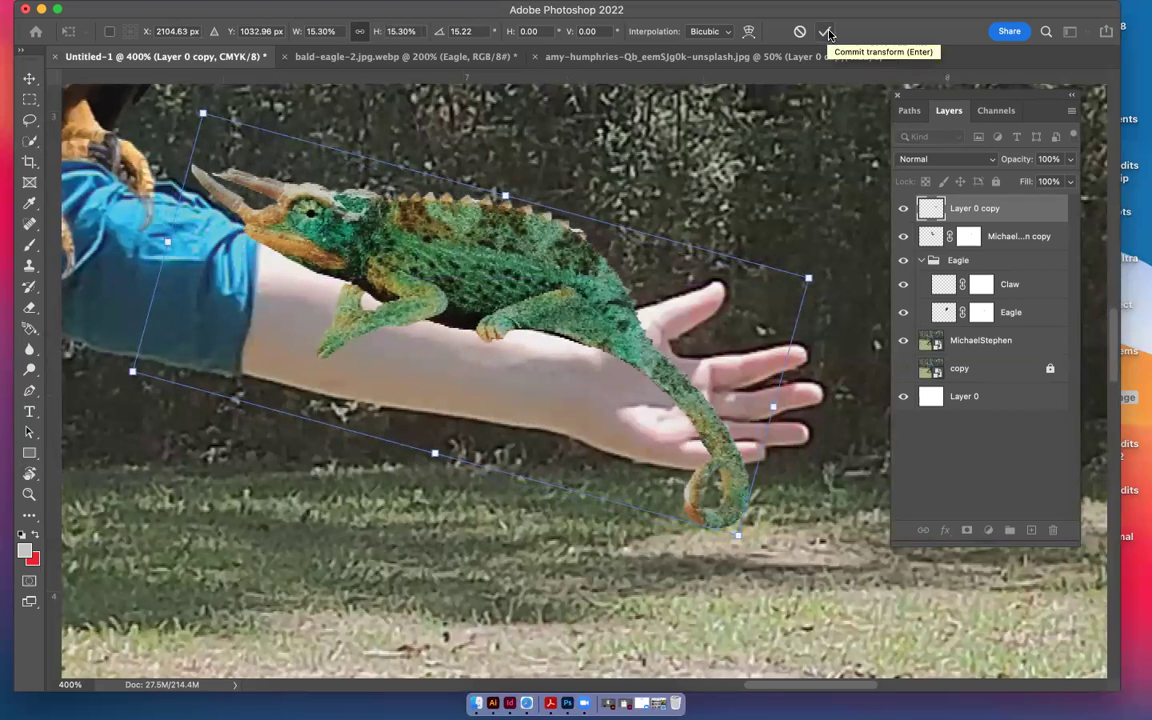
{"action": "left_click", "coordinate": [826, 35]}
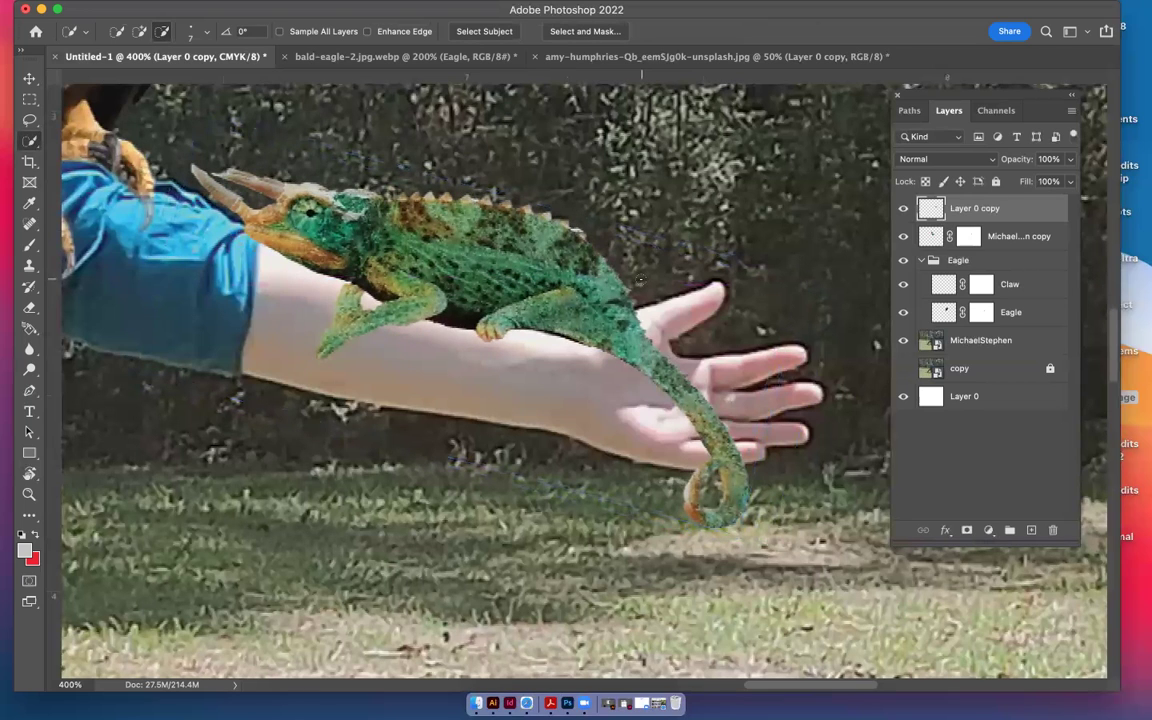
Shrink the chameleon about 64%, settle it along the forearm with an extra 1.40° tilt, and apply
{"action": "key", "text": "super+t"}
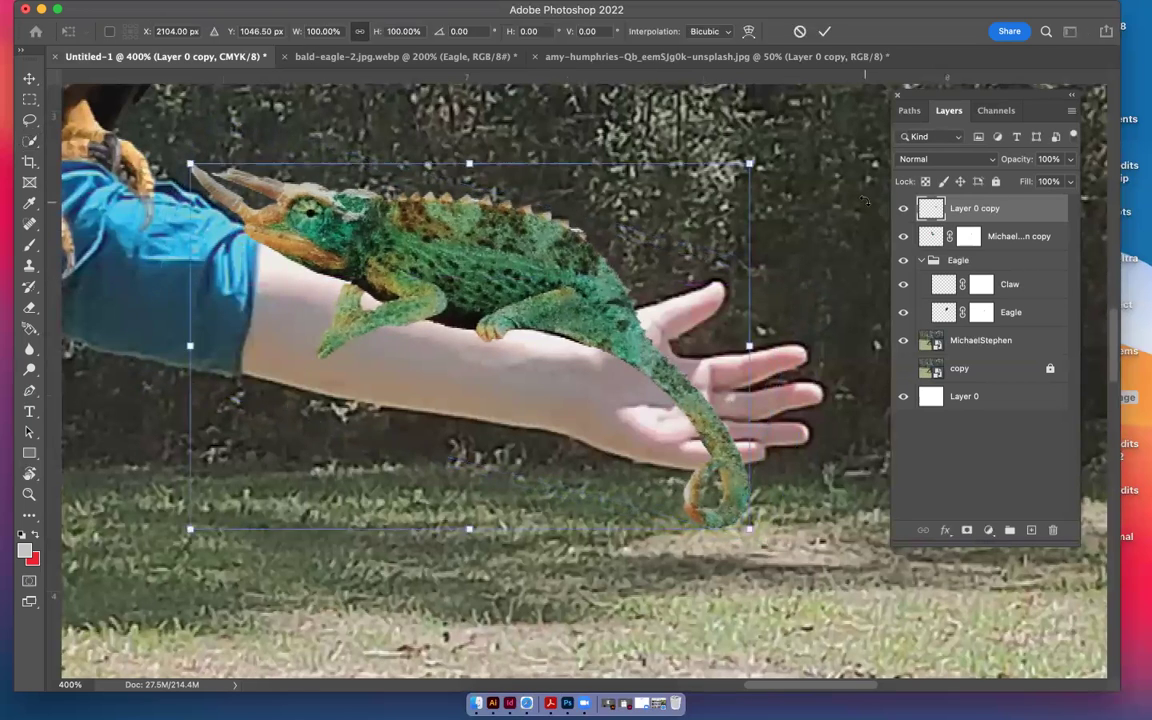
{"action": "left_click_drag", "start_coordinate": [673, 147], "coordinate": [552, 295]}
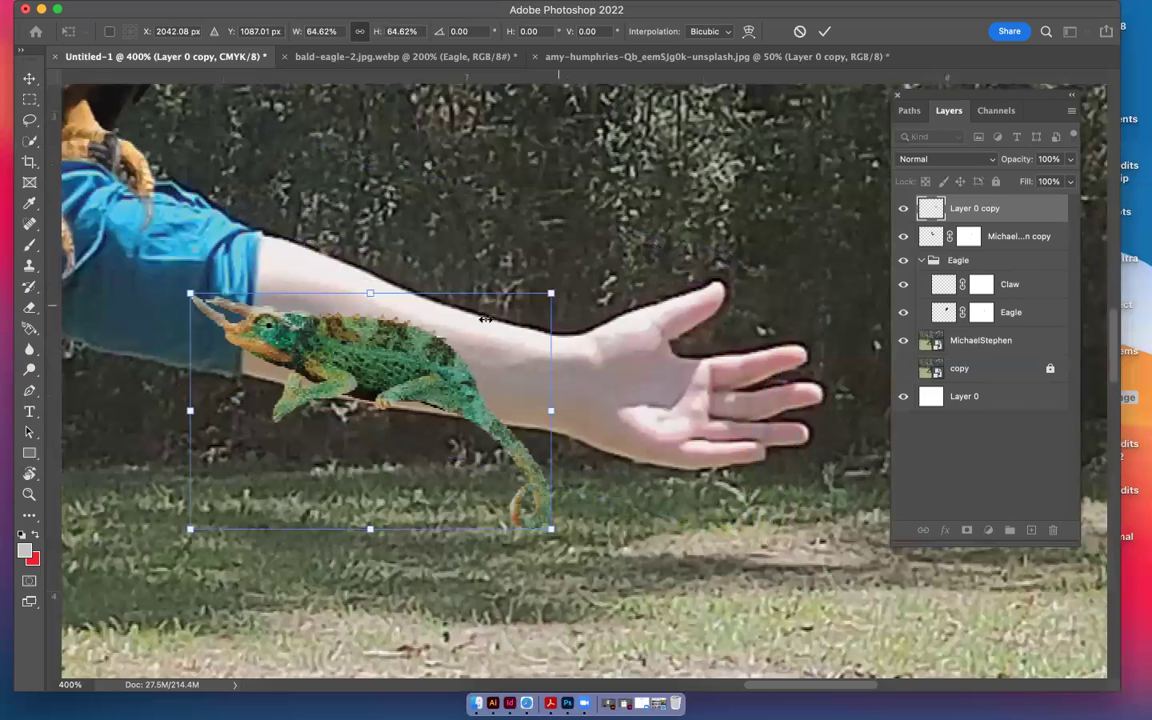
{"action": "left_click_drag", "start_coordinate": [408, 358], "coordinate": [551, 293]}
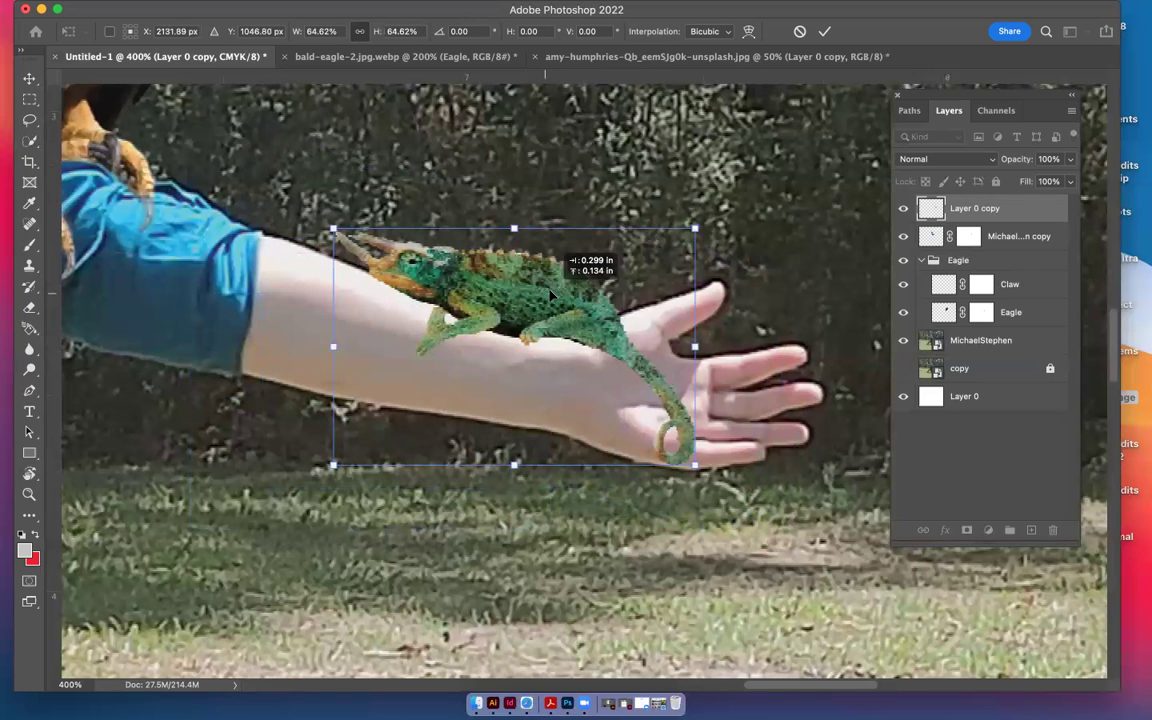
{"action": "left_click_drag", "start_coordinate": [550, 294], "coordinate": [461, 277]}
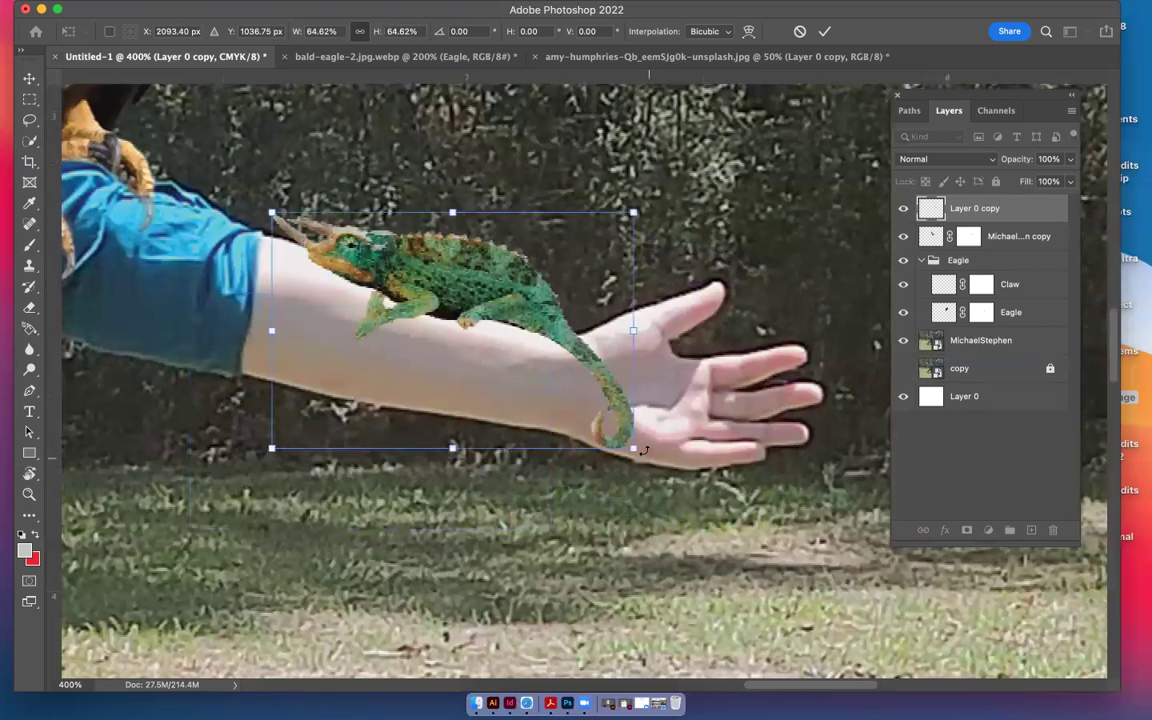
{"action": "left_click_drag", "start_coordinate": [641, 451], "coordinate": [637, 455]}
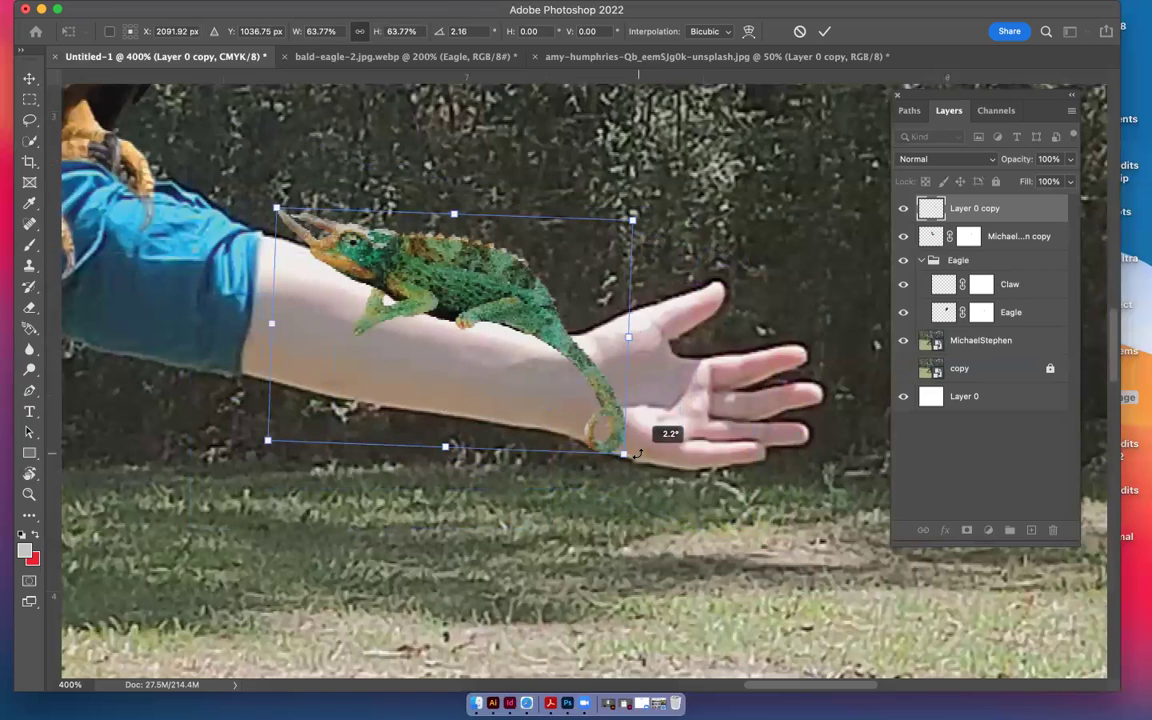
{"action": "left_click_drag", "start_coordinate": [637, 455], "coordinate": [645, 443]}
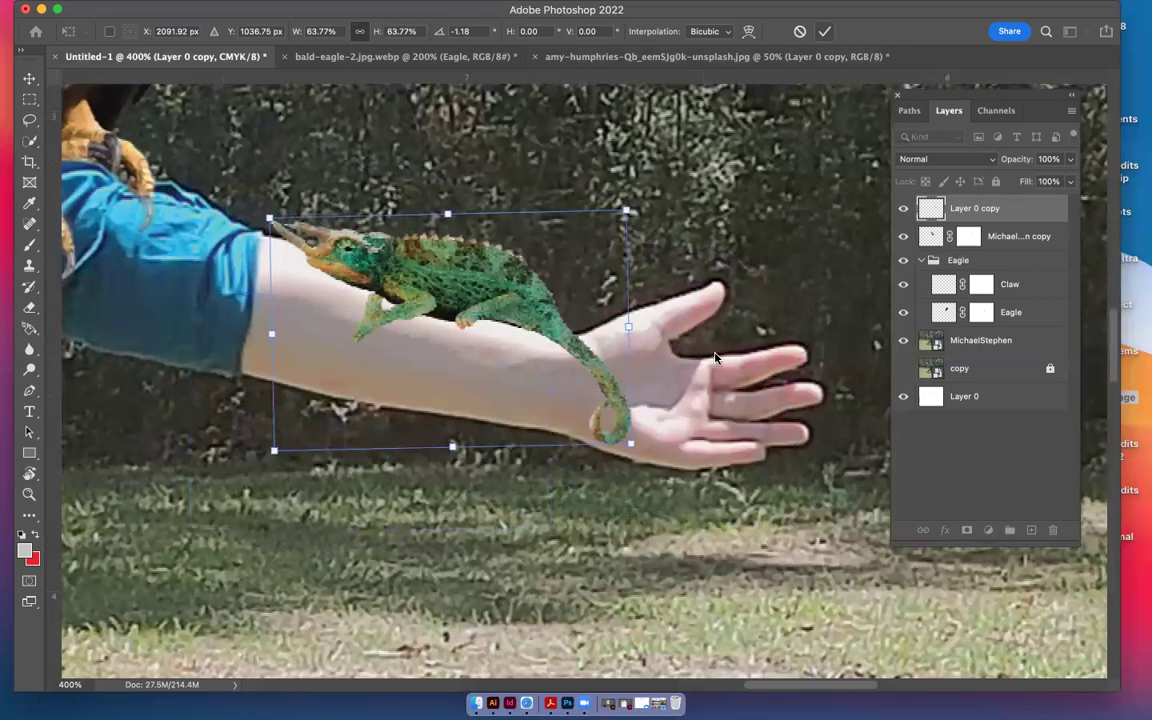
{"action": "left_click_drag", "start_coordinate": [636, 462], "coordinate": [572, 416]}
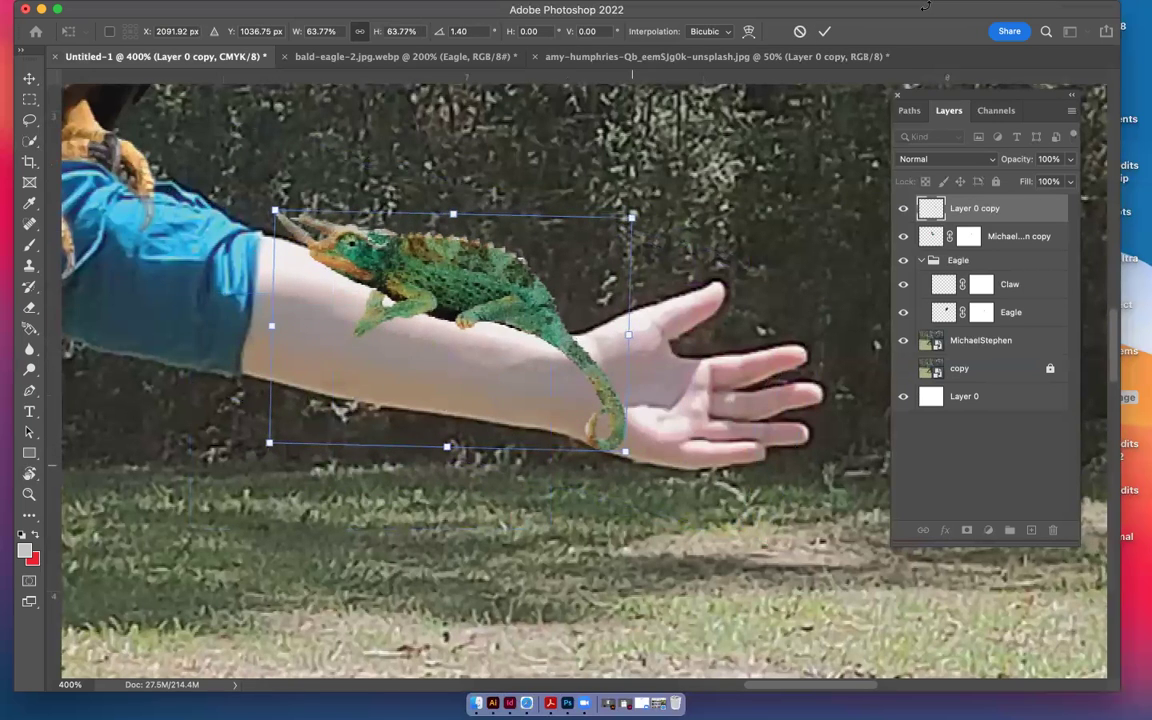
{"action": "left_click", "coordinate": [825, 32]}
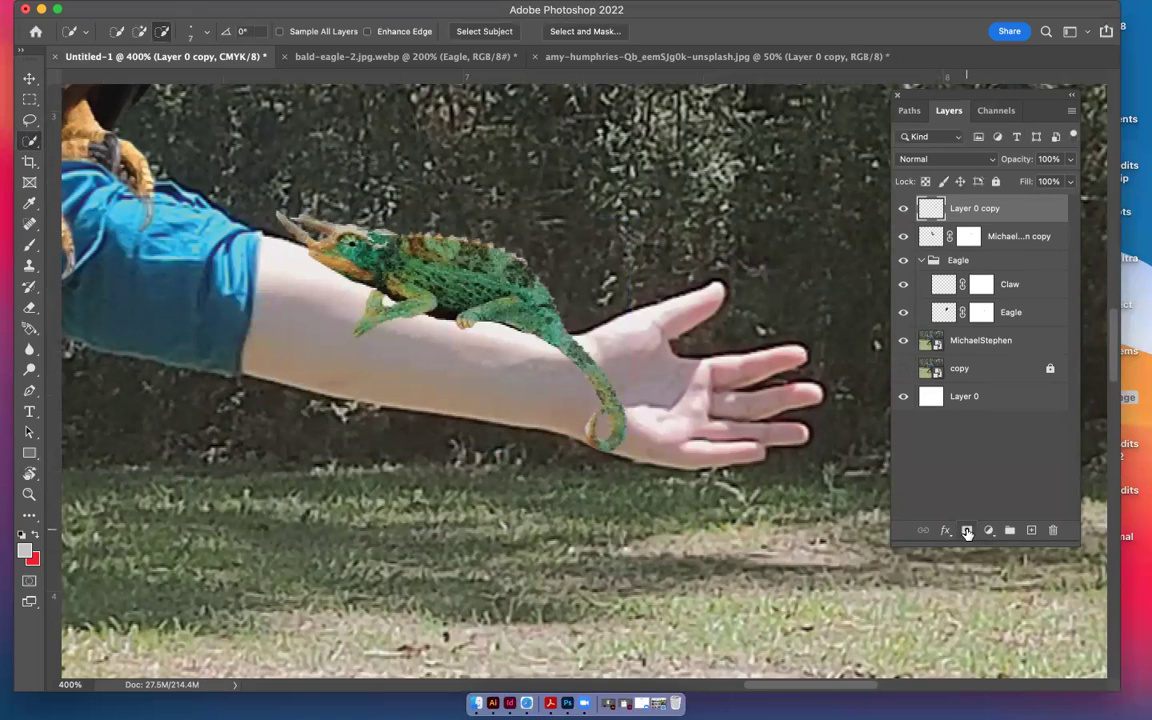
Add a layer mask to the chameleon's Layer 0 copy and pick a much smaller brush for mask painting
{"action": "left_click", "coordinate": [967, 533]}
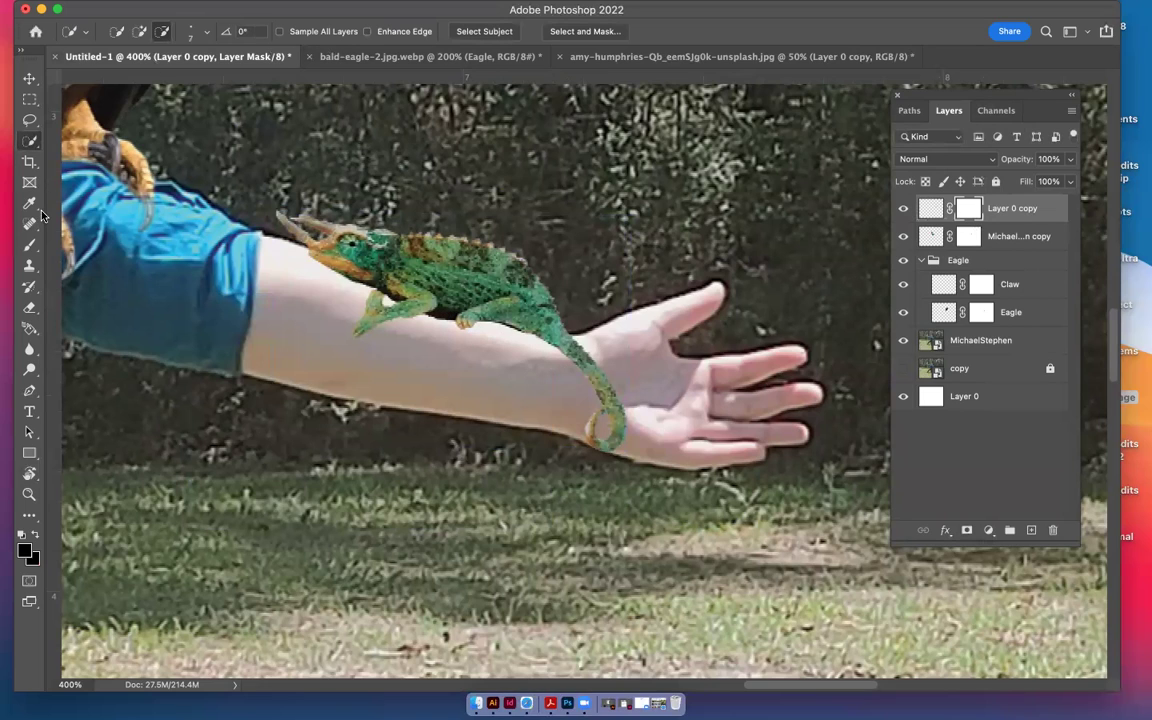
{"action": "left_click", "coordinate": [29, 245]}
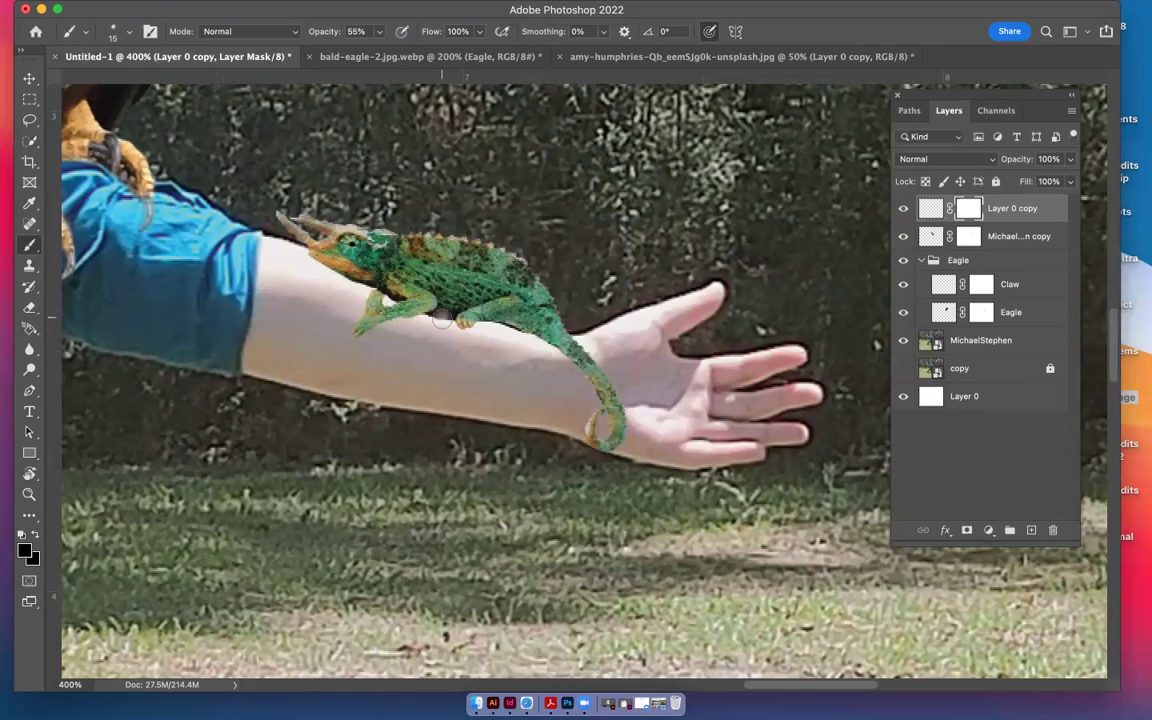
{"action": "key", "text": "bracketleft"}
{"action": "key", "text": "bracketleft"}
{"action": "key", "text": "bracketleft"}
{"action": "key", "text": "bracketleft"}
{"action": "key", "text": "bracketleft"}
{"action": "key", "text": "bracketleft"}
{"action": "key", "text": "bracketleft"}
{"action": "key", "text": "bracketleft"}
Touch up the chameleon's mask where its feet and tail meet the forearm, resizing the brush as needed
{"action": "left_click", "coordinate": [389, 300]}
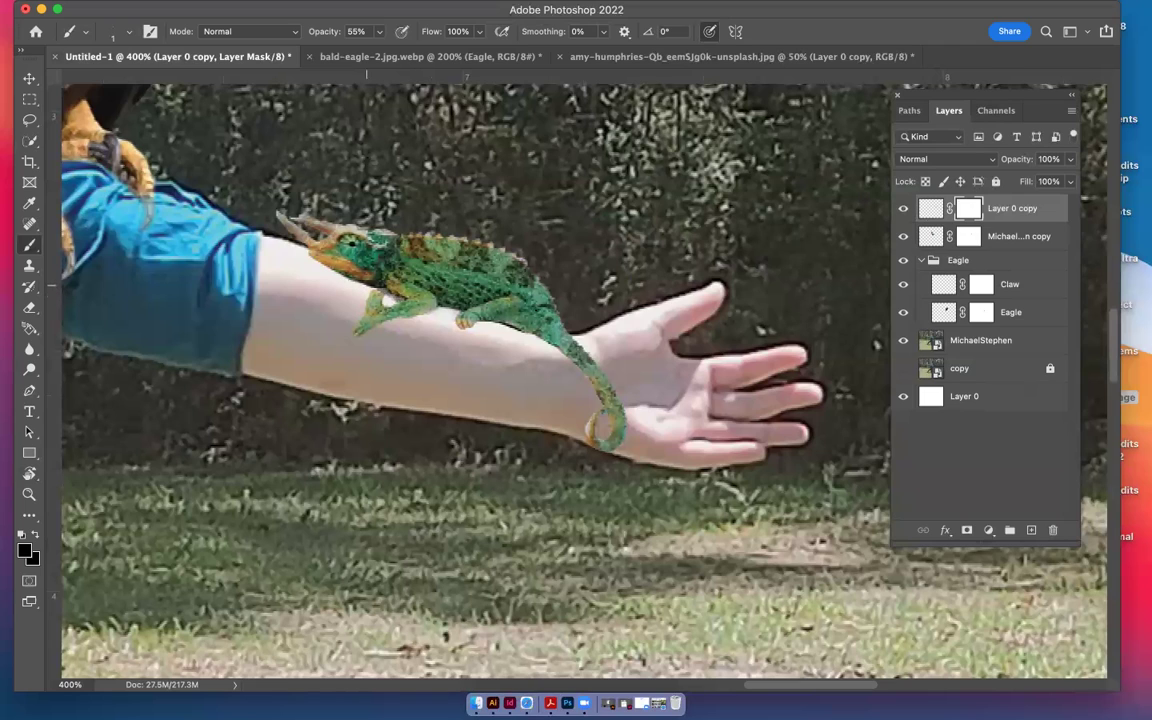
{"action": "key", "text": "bracketright"}
{"action": "key", "text": "bracketright"}
{"action": "key", "text": "bracketright"}
{"action": "key", "text": "bracketright"}
{"action": "key", "text": "bracketright"}
{"action": "key", "text": "bracketright"}
{"action": "key", "text": "bracketright"}
{"action": "key", "text": "bracketright"}
{"action": "key", "text": "bracketright"}
{"action": "key", "text": "bracketright"}
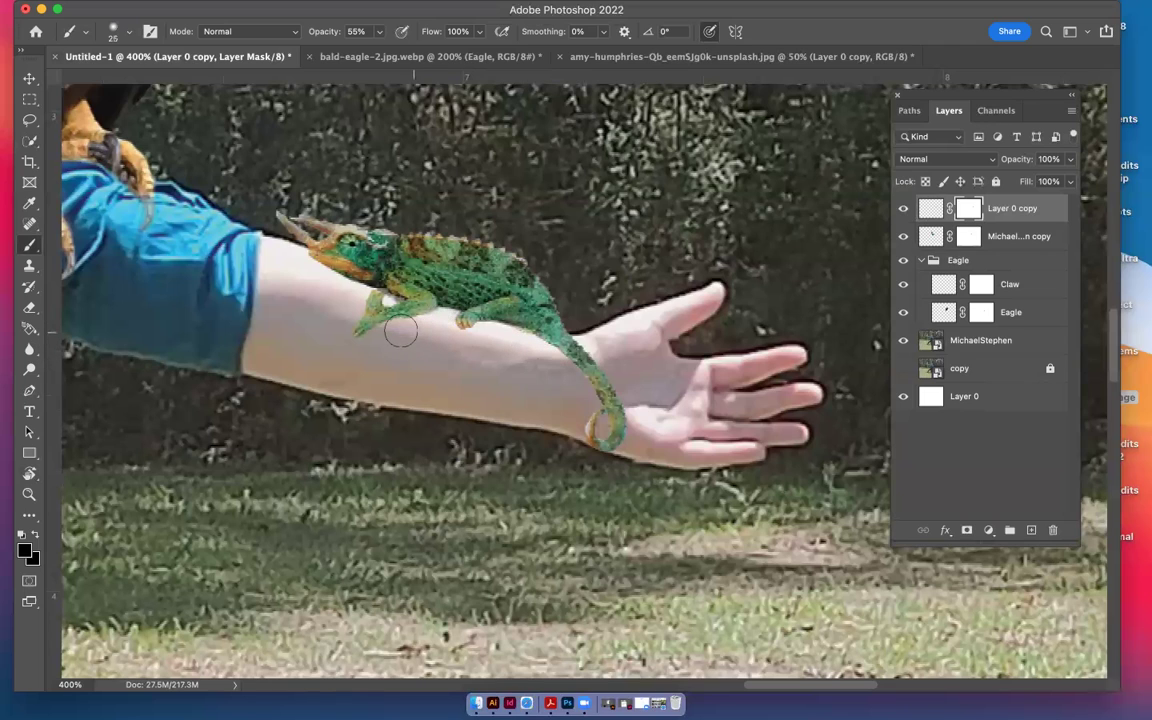
{"action": "key", "text": "bracketleft"}
{"action": "key", "text": "bracketleft"}
{"action": "key", "text": "bracketright"}
{"action": "key", "text": "bracketright"}
{"action": "key", "text": "bracketright"}
{"action": "key", "text": "bracketright"}
{"action": "key", "text": "bracketright"}
{"action": "key", "text": "bracketright"}
{"action": "key", "text": "bracketright"}
{"action": "key", "text": "bracketright"}
{"action": "key", "text": "bracketright"}
{"action": "key", "text": "bracketright"}
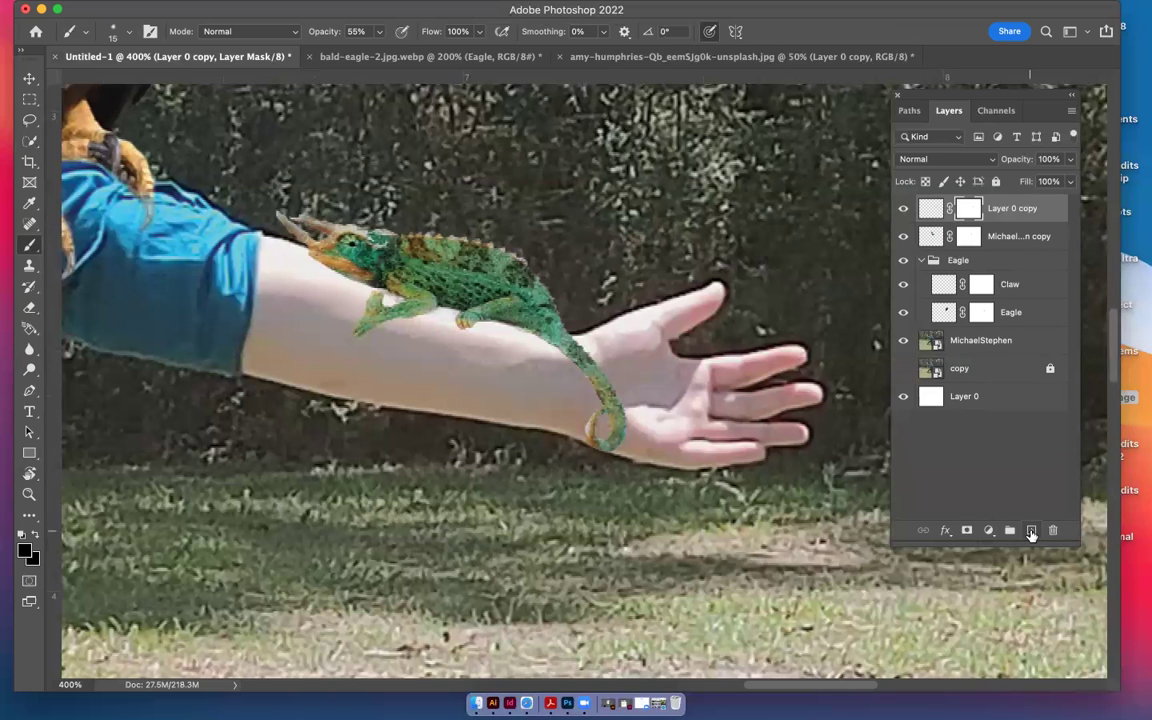
Create a new layer named 'Lizard Shadow' and move it beneath the chameleon layer
{"action": "left_click", "coordinate": [1031, 532]}
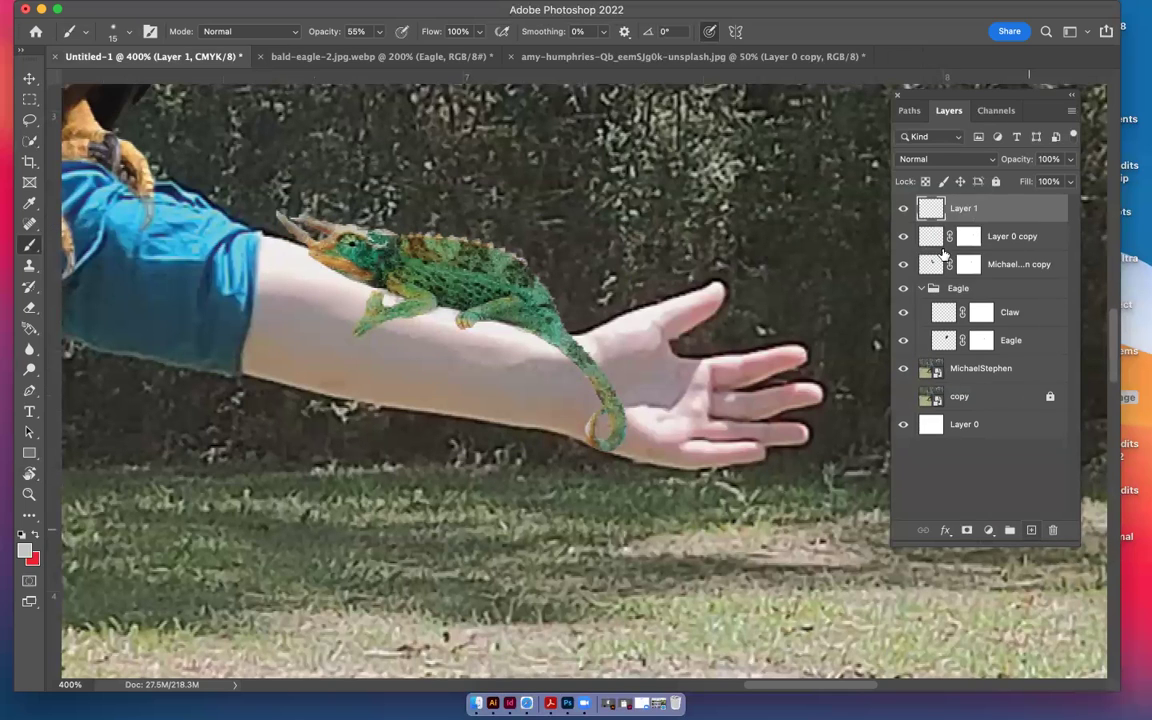
{"action": "double_click", "coordinate": [961, 208]}
{"action": "type", "text": "Lizard Zhao"}
{"action": "key", "text": "BackSpace"}
{"action": "key", "text": "BackSpace"}
{"action": "key", "text": "BackSpace"}
{"action": "key", "text": "BackSpace"}
{"action": "type", "text": "Shadow"}
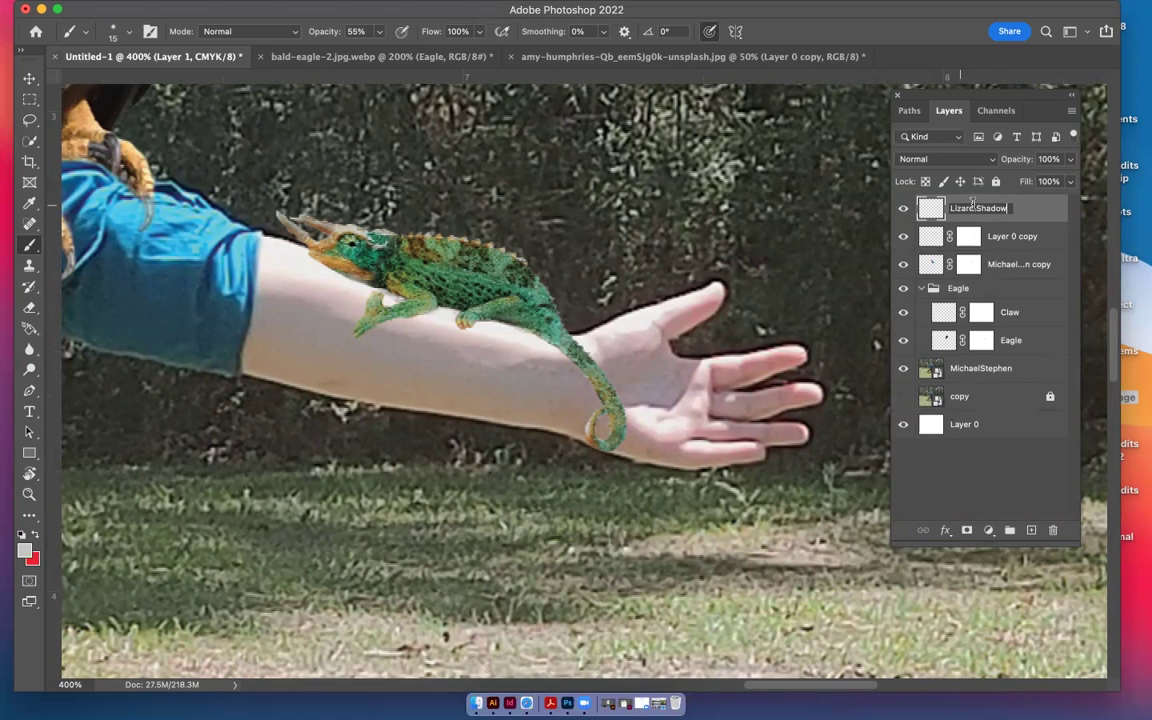
{"action": "key", "text": "Return"}
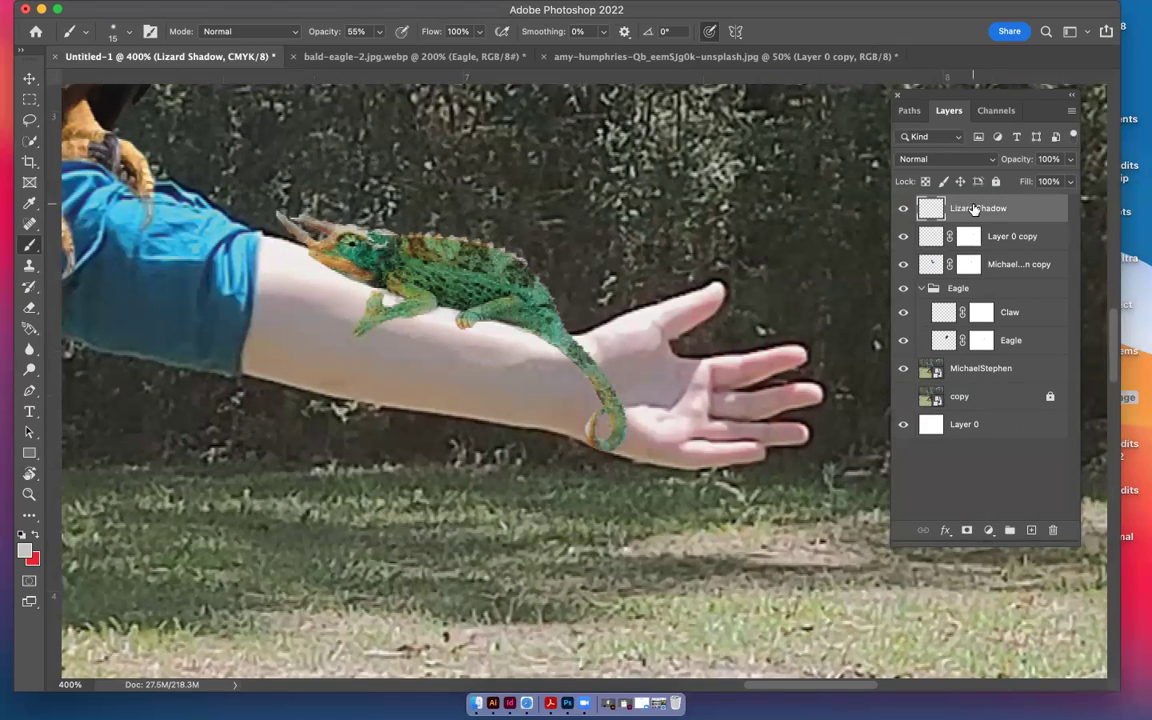
{"action": "left_click_drag", "start_coordinate": [930, 208], "coordinate": [932, 250]}
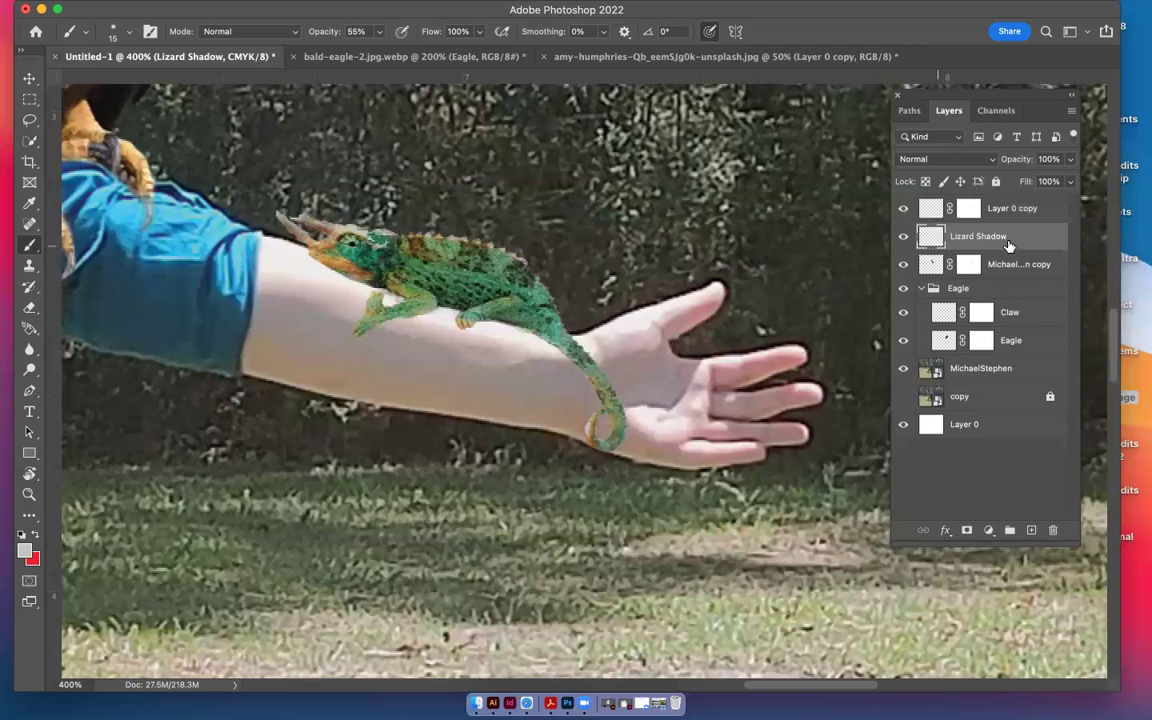
Rename the chameleon's Layer 0 copy to 'Lizard'
{"action": "left_click", "coordinate": [1010, 206]}
{"action": "double_click", "coordinate": [1010, 206]}
{"action": "type", "text": "Lizard"}
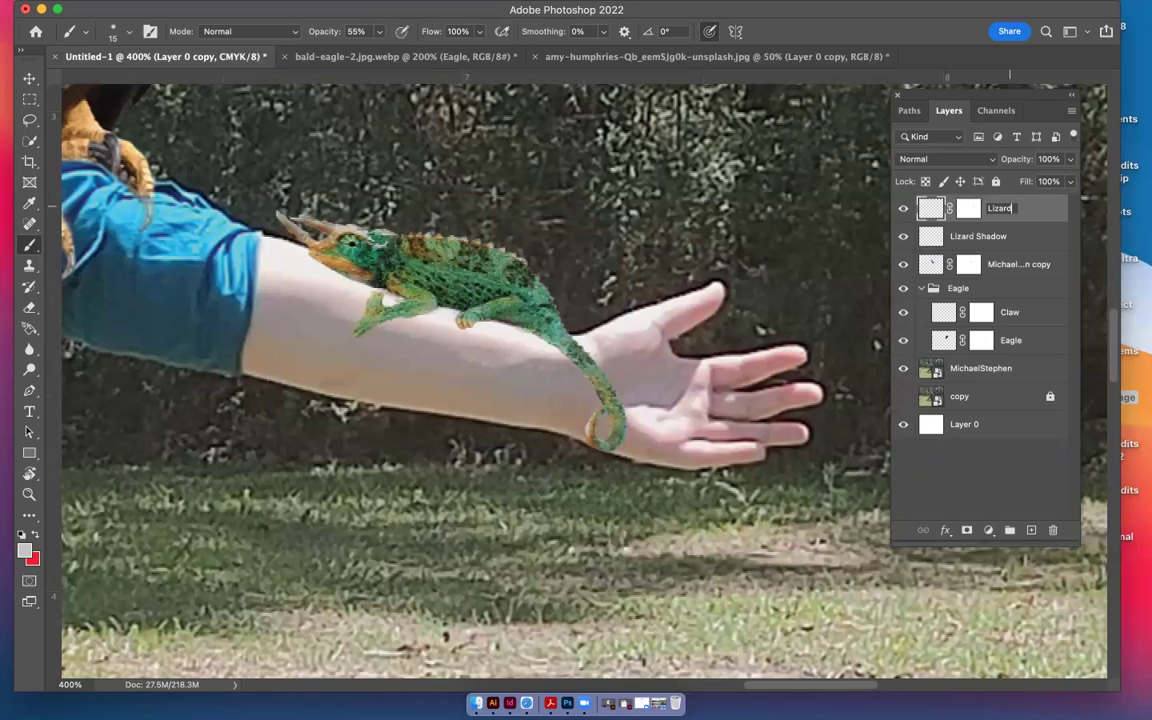
{"action": "key", "text": "Return"}
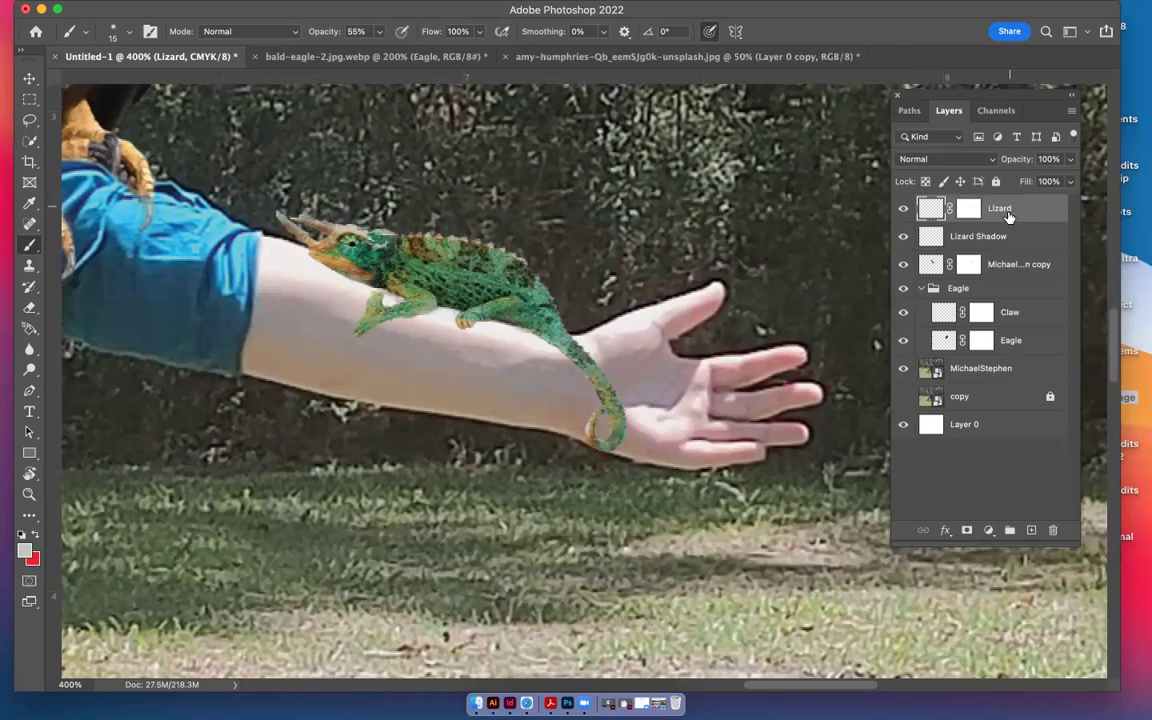
On the Lizard Shadow layer, brush a faint stroke under the tail, trying opacities from 18% to 100%
{"action": "left_click", "coordinate": [935, 236]}
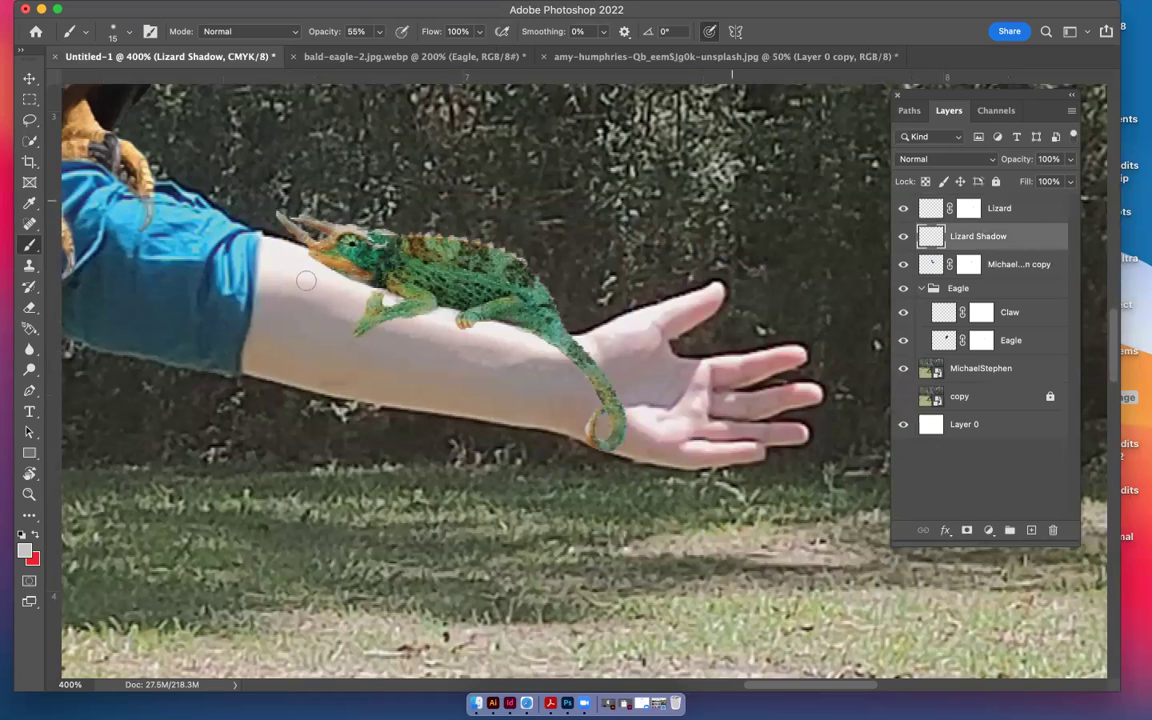
{"action": "left_click_drag", "start_coordinate": [381, 37], "coordinate": [330, 30]}
{"action": "mouse_move", "coordinate": [500, 320]}
{"action": "left_mouse_down"}
{"action": "mouse_move", "coordinate": [585, 394]}
{"action": "mouse_move", "coordinate": [547, 347]}
{"action": "mouse_move", "coordinate": [298, 309]}
{"action": "left_mouse_up"}
{"action": "left_click", "coordinate": [379, 31]}
{"action": "left_click_drag", "start_coordinate": [389, 53], "coordinate": [390, 53]}
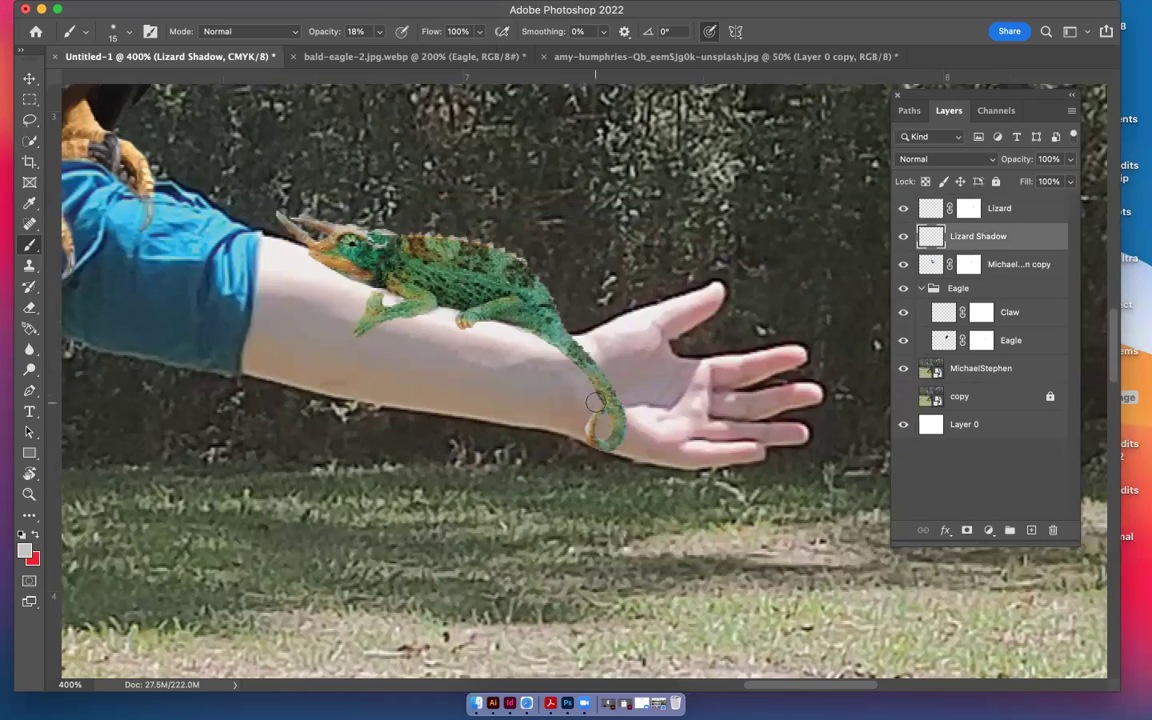
{"action": "left_click", "coordinate": [379, 33]}
{"action": "left_click_drag", "start_coordinate": [391, 52], "coordinate": [384, 55]}
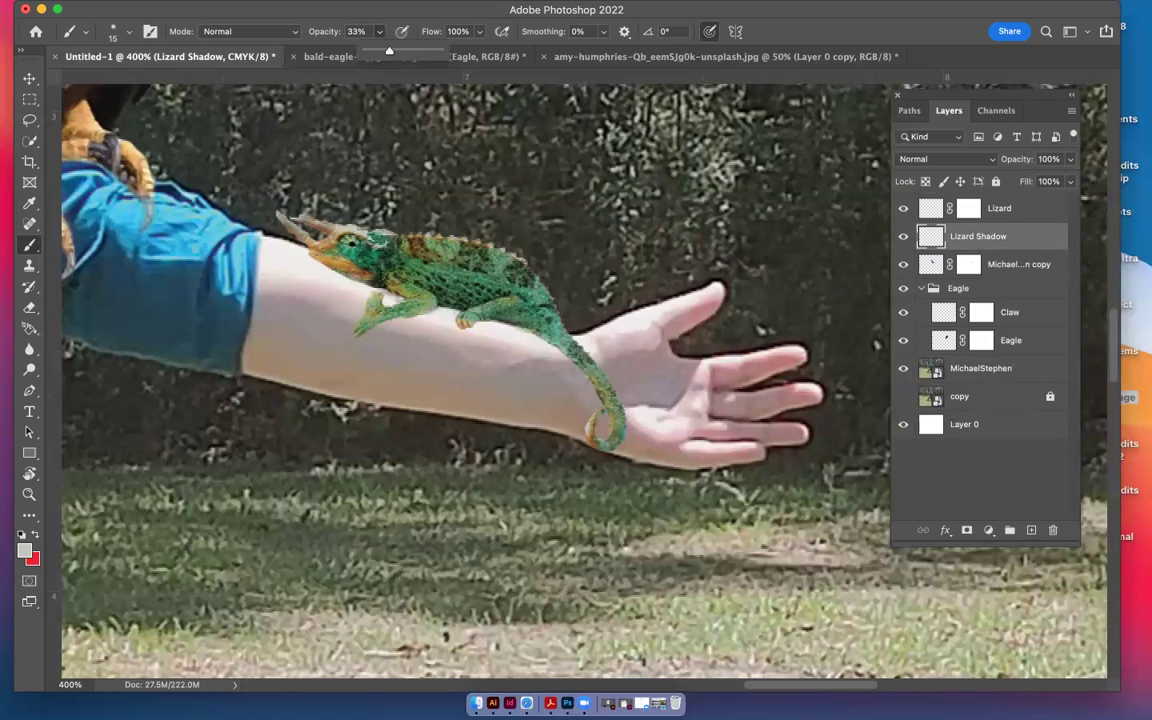
{"action": "left_click", "coordinate": [515, 340]}
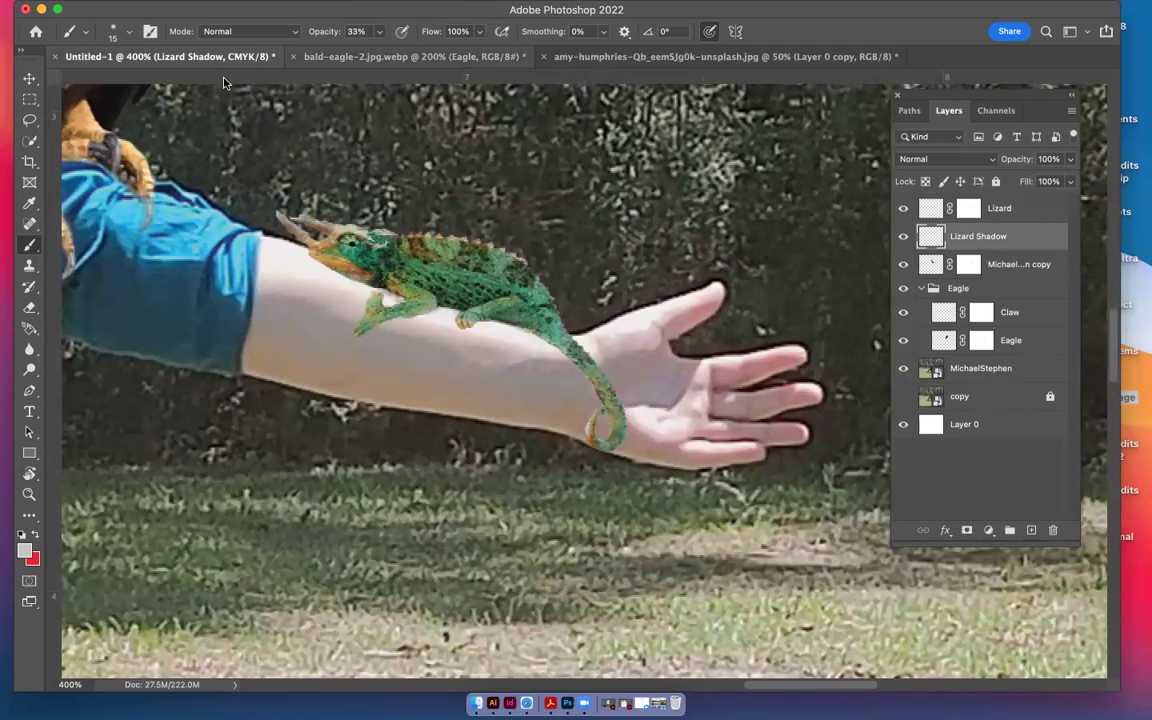
{"action": "left_click", "coordinate": [379, 31]}
{"action": "left_click_drag", "start_coordinate": [377, 49], "coordinate": [478, 56]}
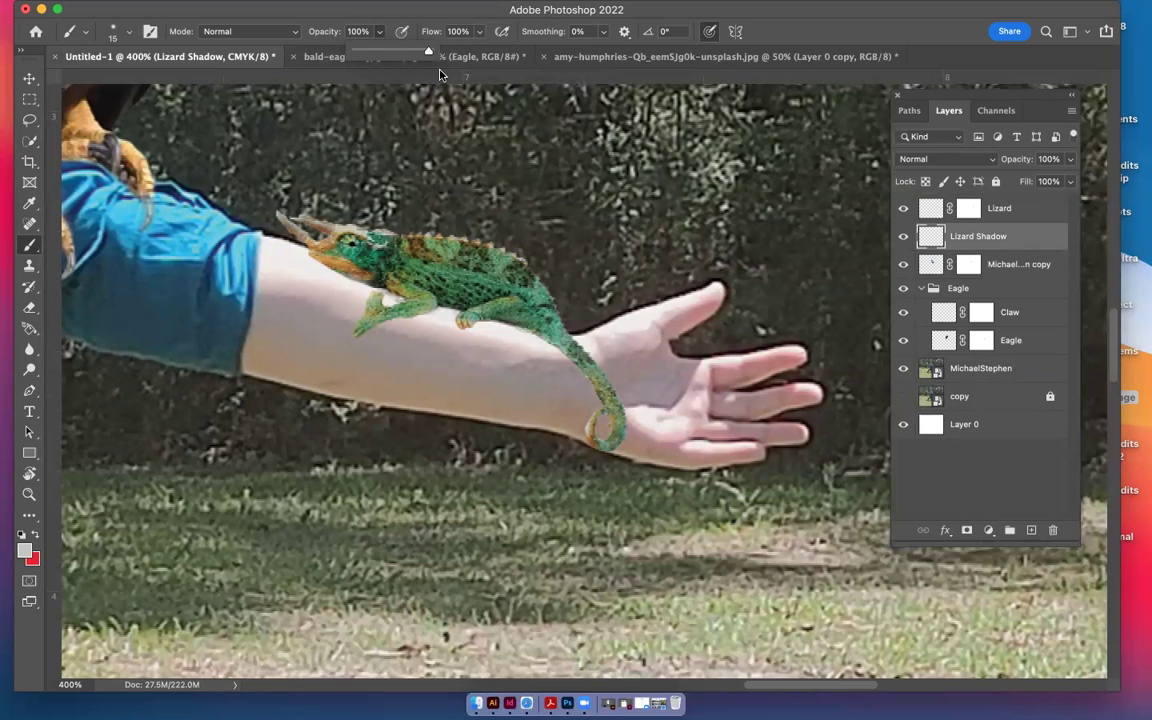
Set the foreground to black and paint a 14% opacity shadow along the chameleon's tail and body
{"action": "left_click", "coordinate": [23, 553]}
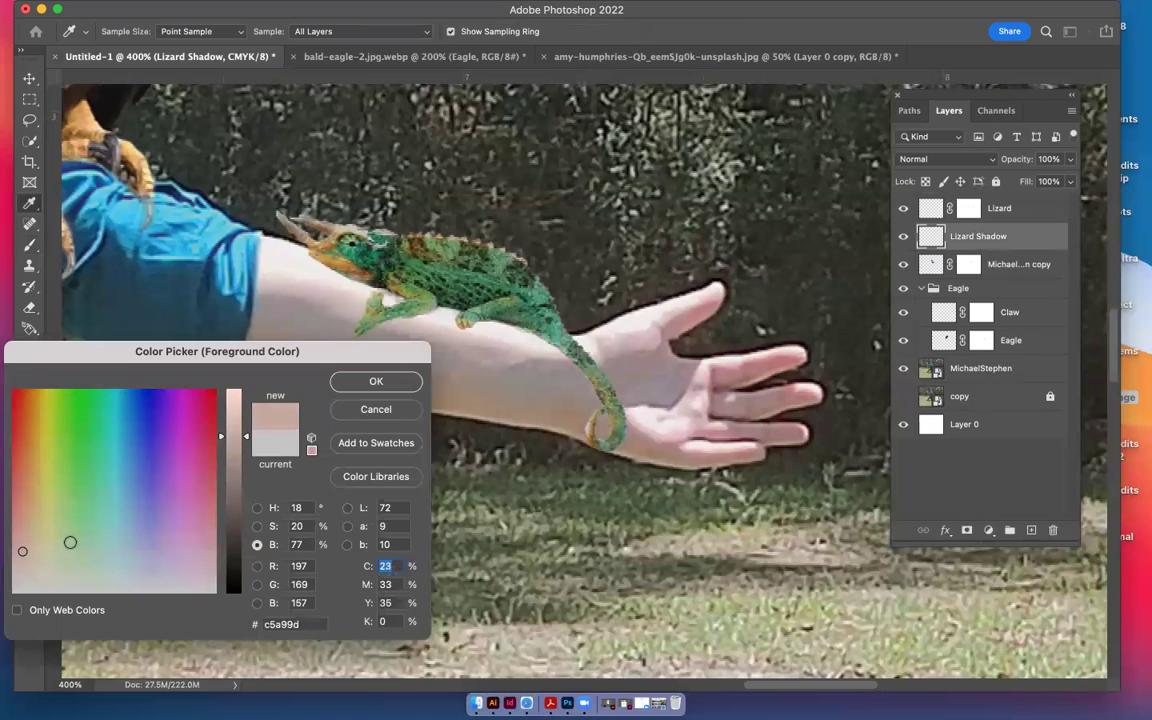
{"action": "left_click", "coordinate": [231, 594]}
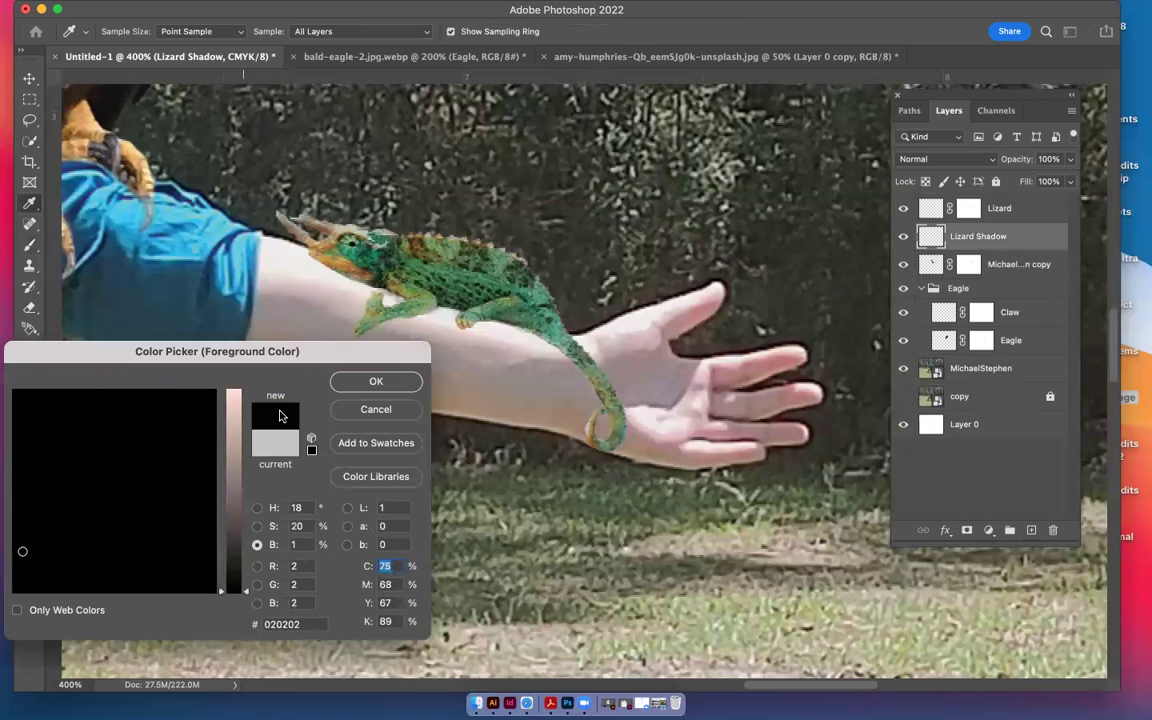
{"action": "left_click", "coordinate": [376, 382]}
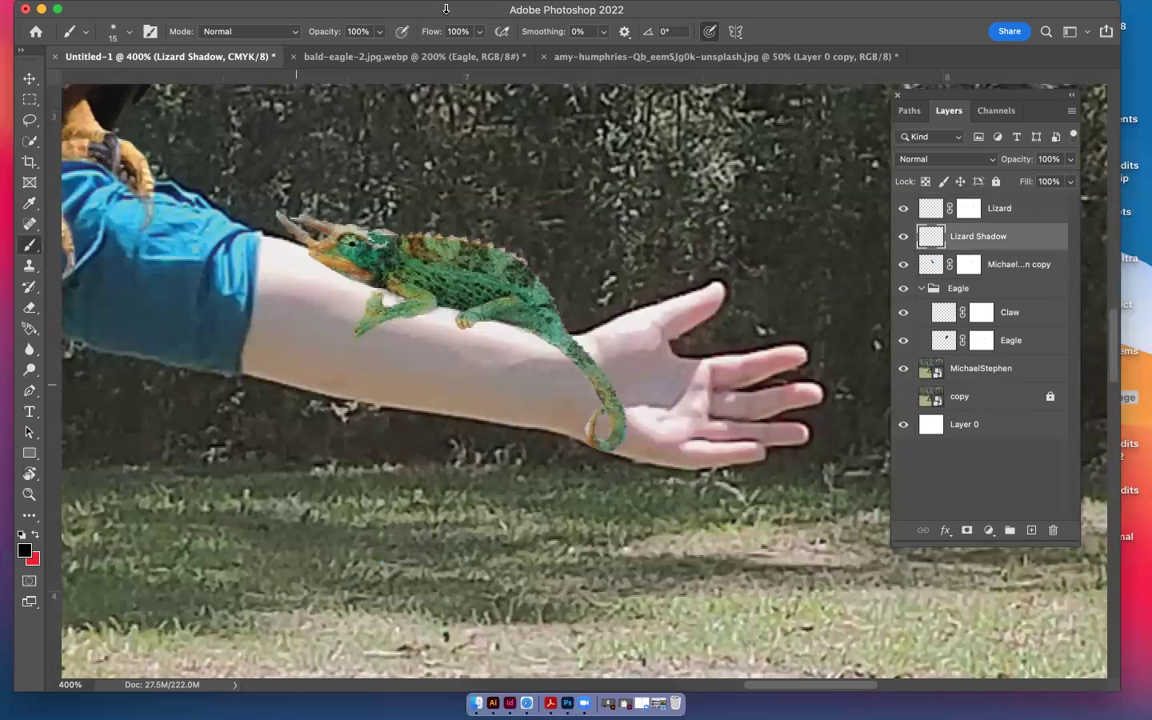
{"action": "left_click_drag", "start_coordinate": [379, 34], "coordinate": [316, 52]}
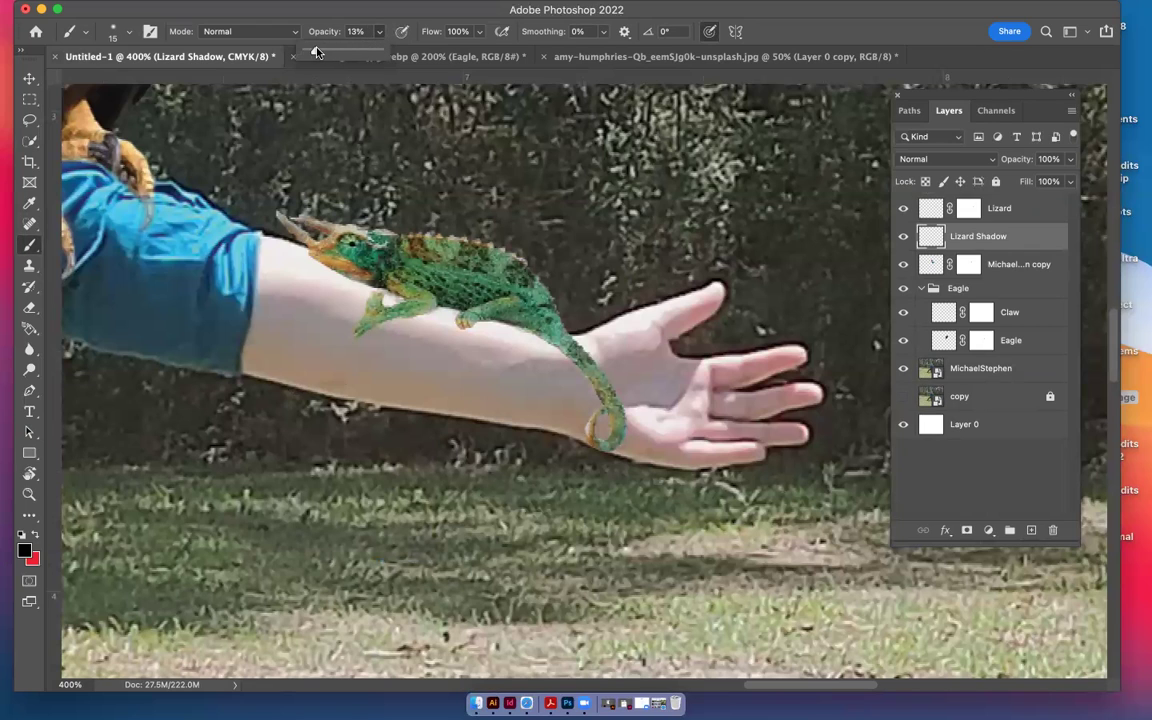
{"action": "left_click", "coordinate": [583, 373]}
{"action": "left_click_drag", "start_coordinate": [583, 373], "coordinate": [601, 435]}
{"action": "mouse_move", "coordinate": [505, 318]}
{"action": "left_mouse_down"}
{"action": "mouse_move", "coordinate": [485, 300]}
{"action": "mouse_move", "coordinate": [516, 325]}
{"action": "mouse_move", "coordinate": [430, 283]}
{"action": "left_mouse_up"}
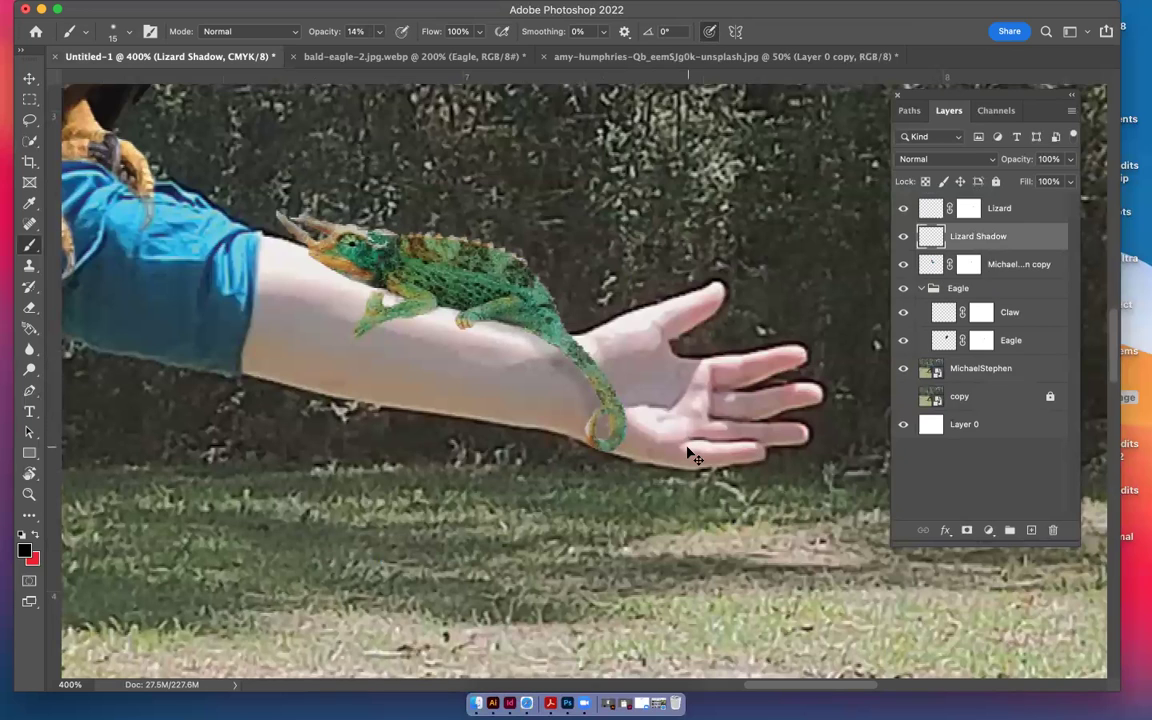
Zoom out to check the shadow in the whole scene, then add a layer mask to Lizard Shadow
{"action": "key", "text": "ctrl+minus"}
{"action": "key", "text": "ctrl+minus"}
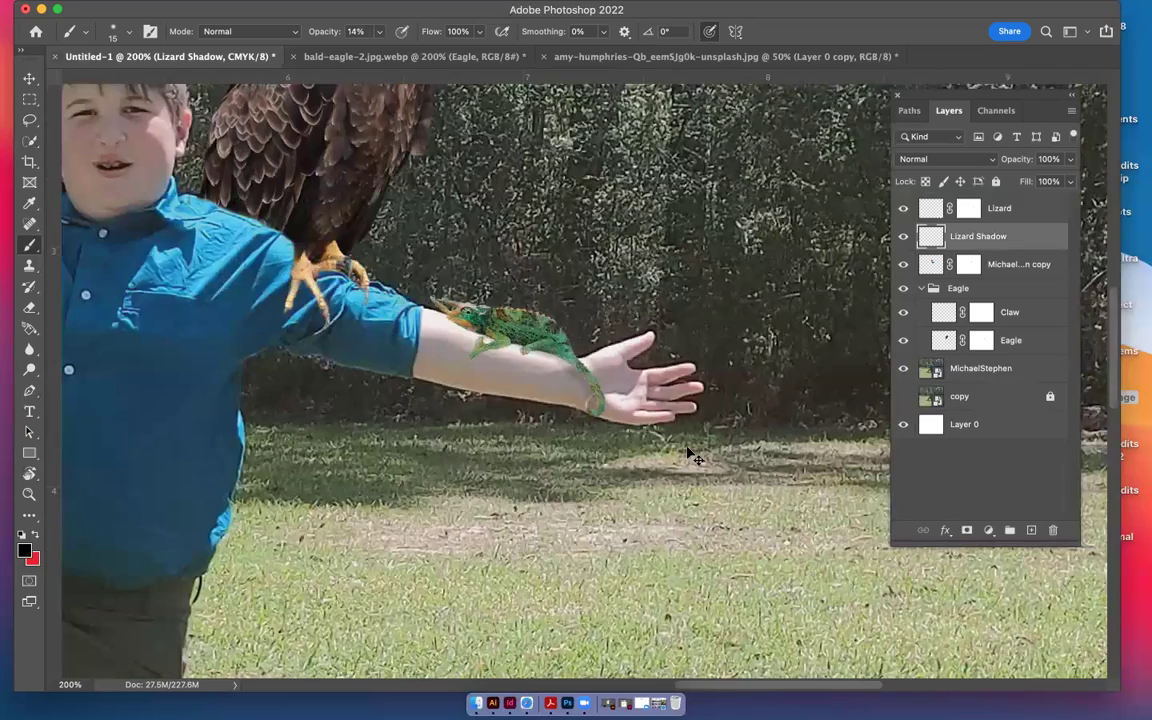
{"action": "key", "text": "ctrl+minus"}
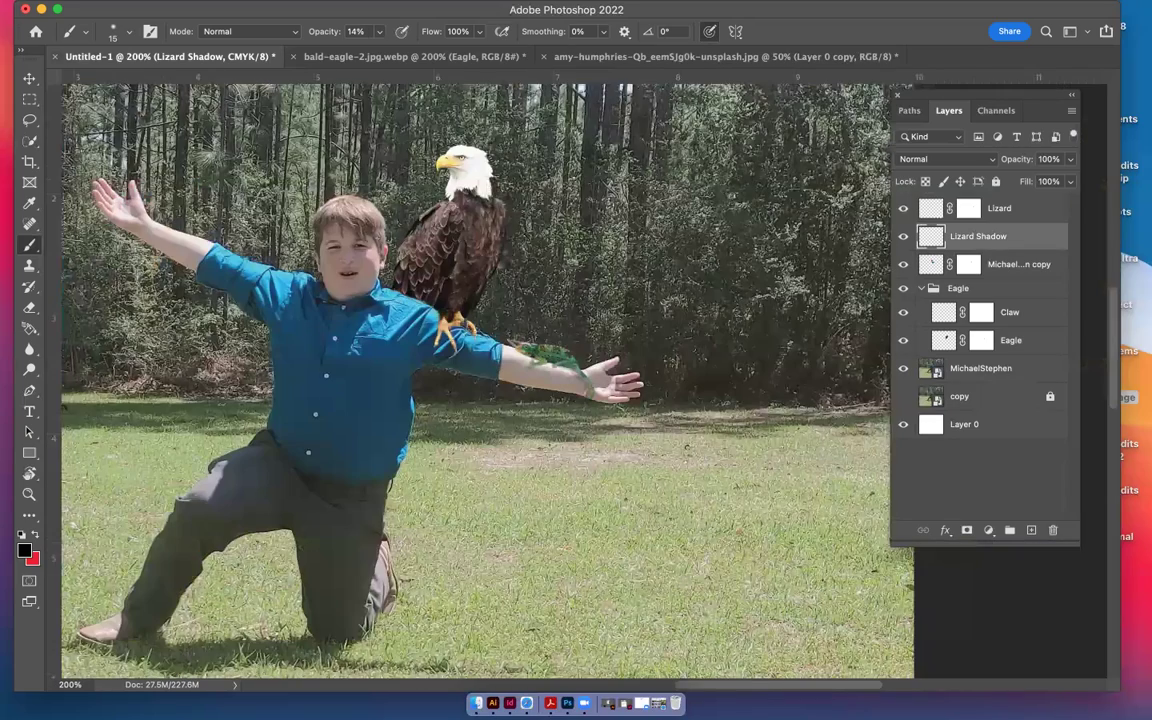
{"action": "key", "text": "ctrl+minus"}
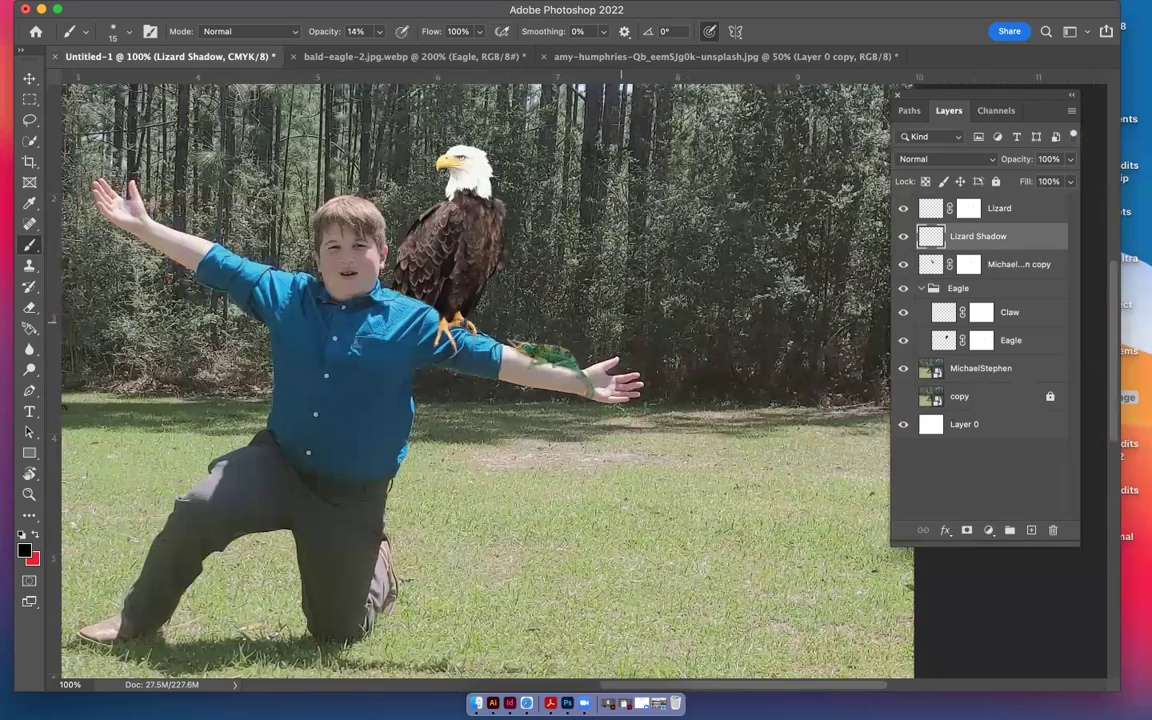
{"action": "scroll", "coordinate": [590, 390], "scroll_direction": "up", "scroll_amount": 3}
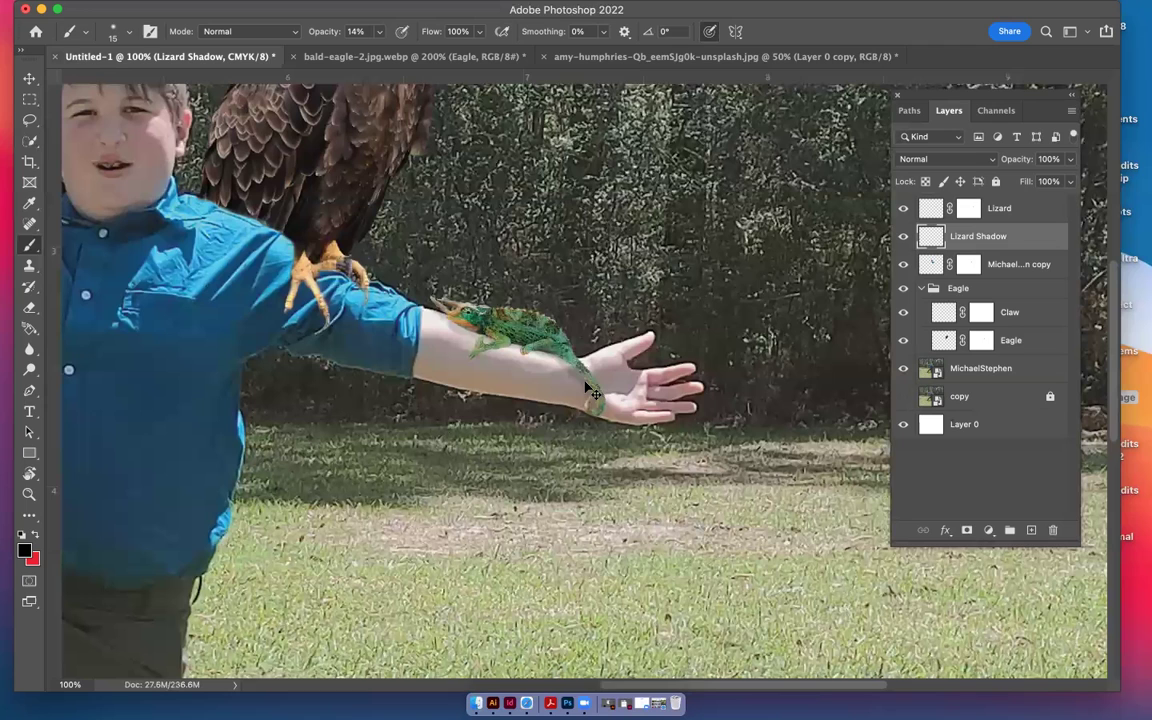
{"action": "scroll", "coordinate": [590, 390], "scroll_direction": "up", "scroll_amount": 3}
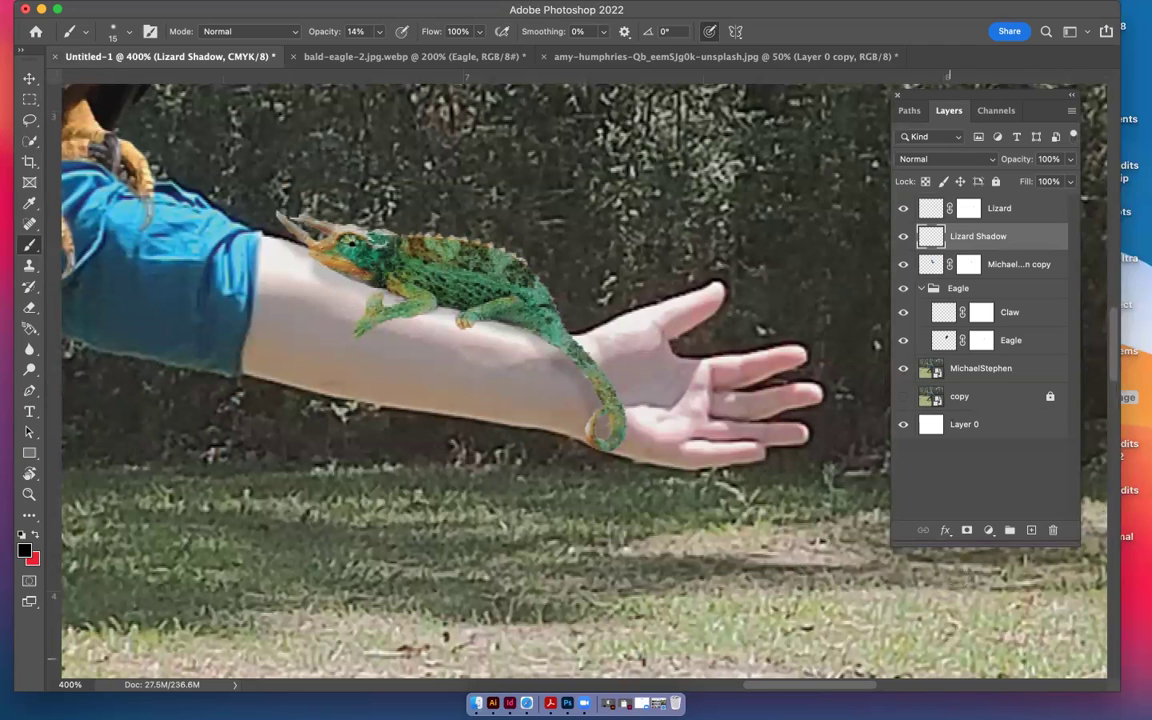
{"action": "left_click", "coordinate": [968, 532]}
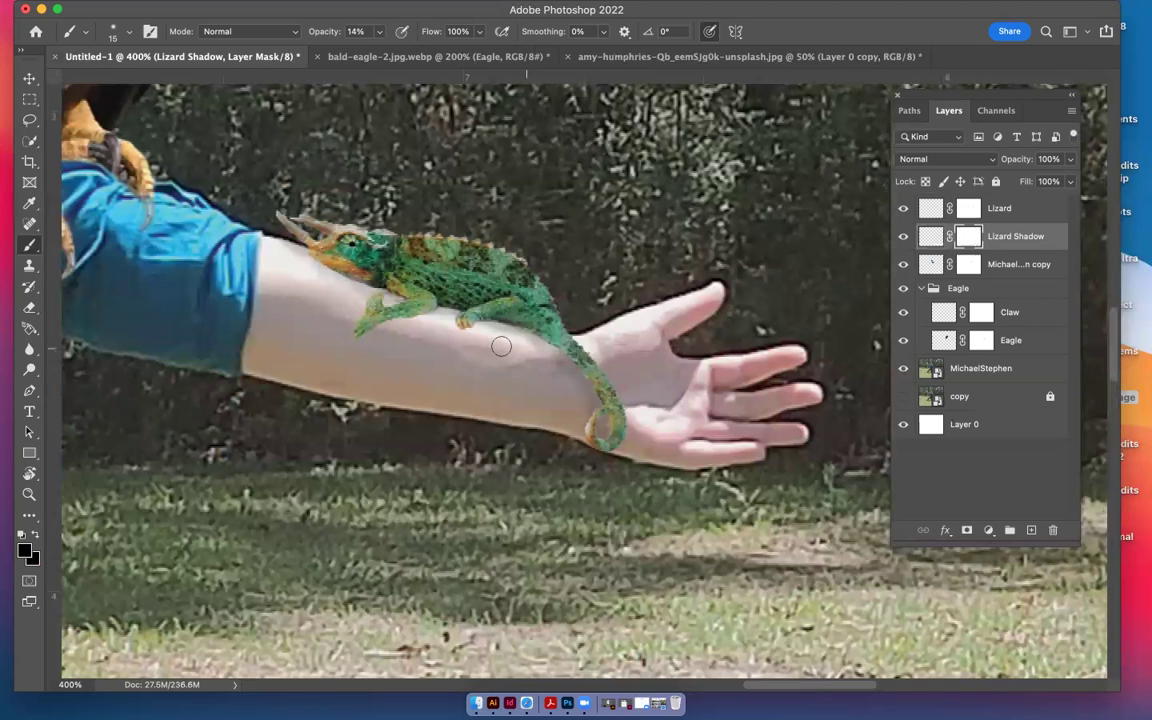
{"action": "key", "text": "super+z"}
{"action": "key", "text": "super+minus"}
{"action": "key", "text": "super+minus"}
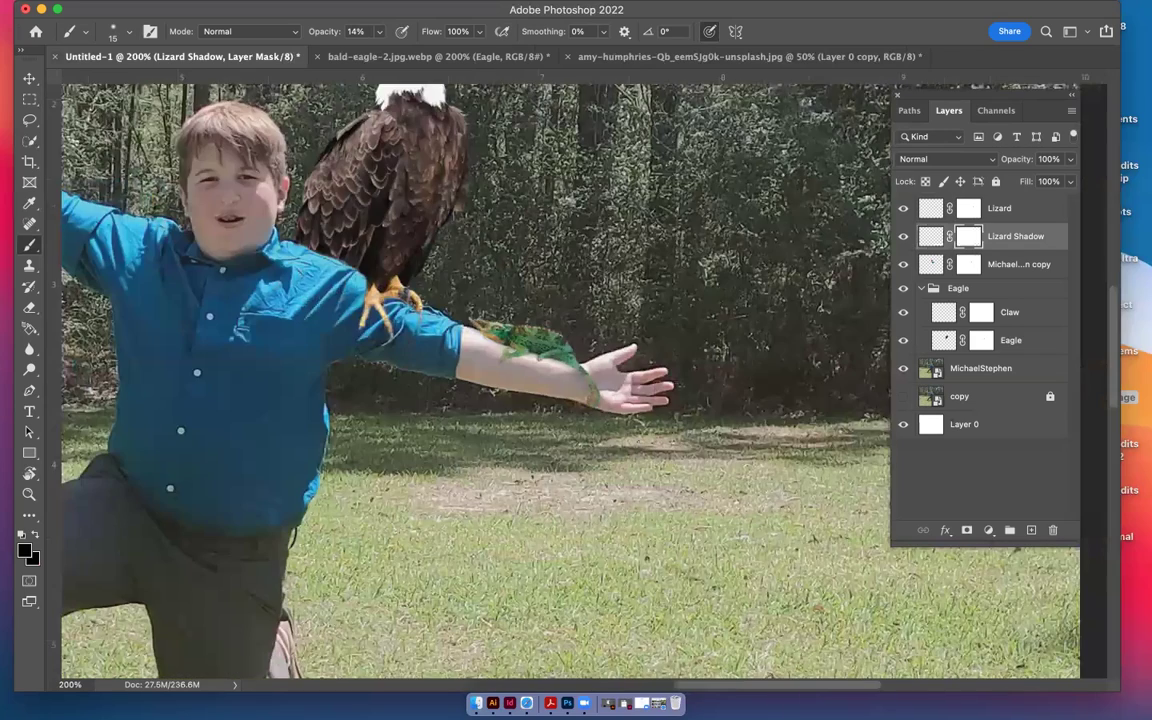
{"action": "key", "text": "super+minus"}
{"action": "key", "text": "super+minus"}
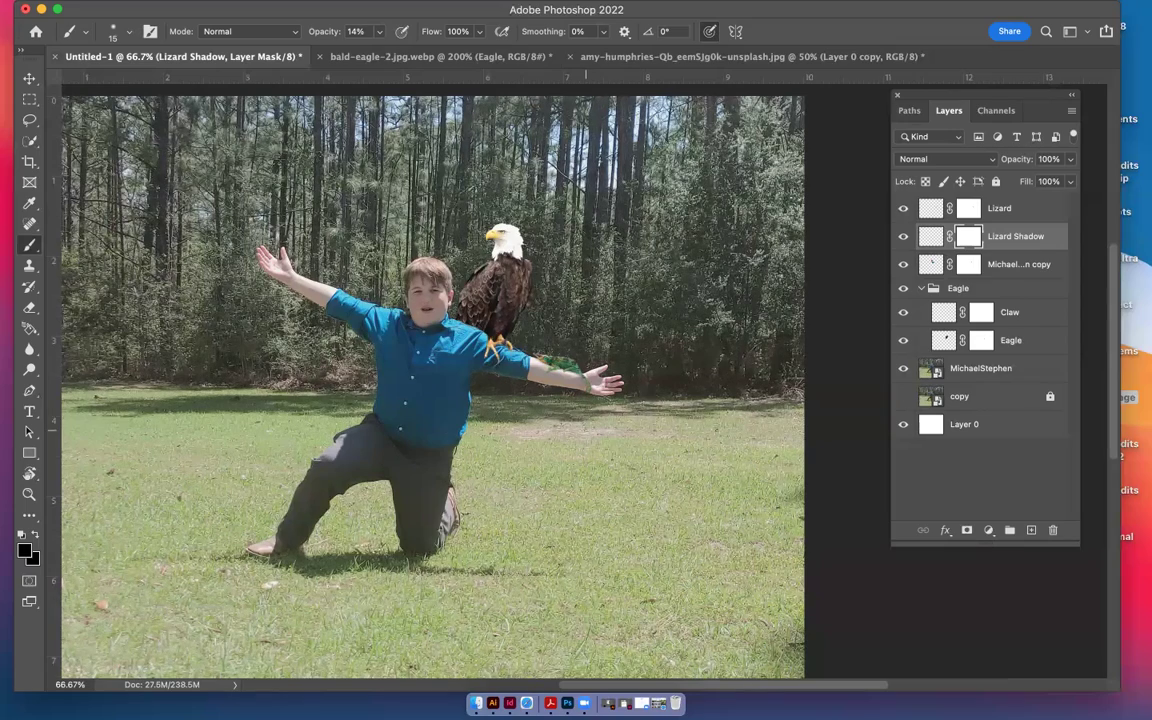
{"action": "scroll", "coordinate": [360, 405], "scroll_direction": "left", "scroll_amount": 10}
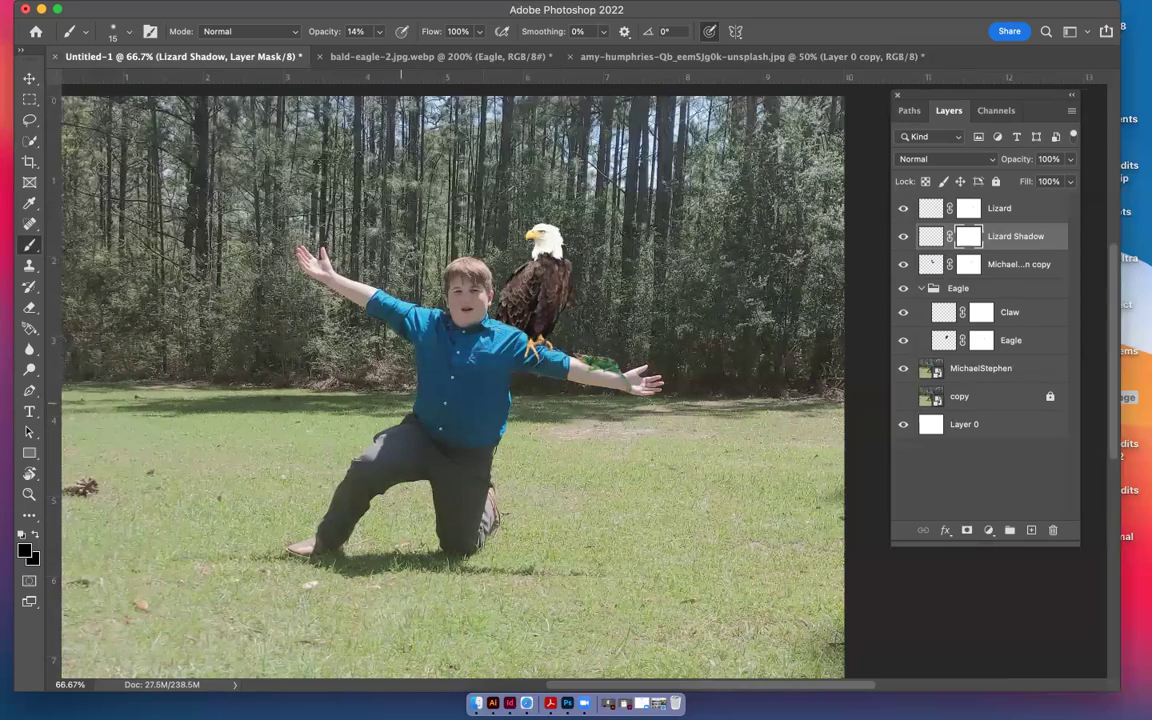
{"action": "scroll", "coordinate": [360, 405], "scroll_direction": "right", "scroll_amount": 12}
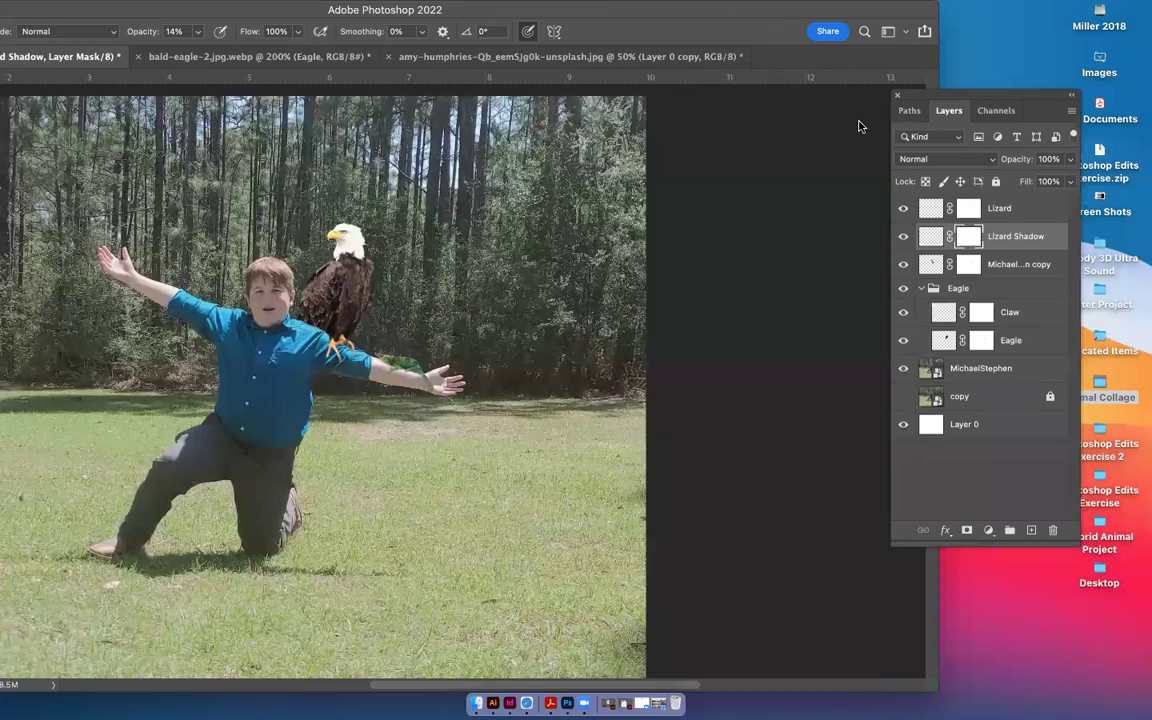
Open the zac-wolff zebra jpg from the Animal Collage folder in Photoshop, then reposition the Layers panel and window
{"action": "left_click", "coordinate": [1099, 387]}
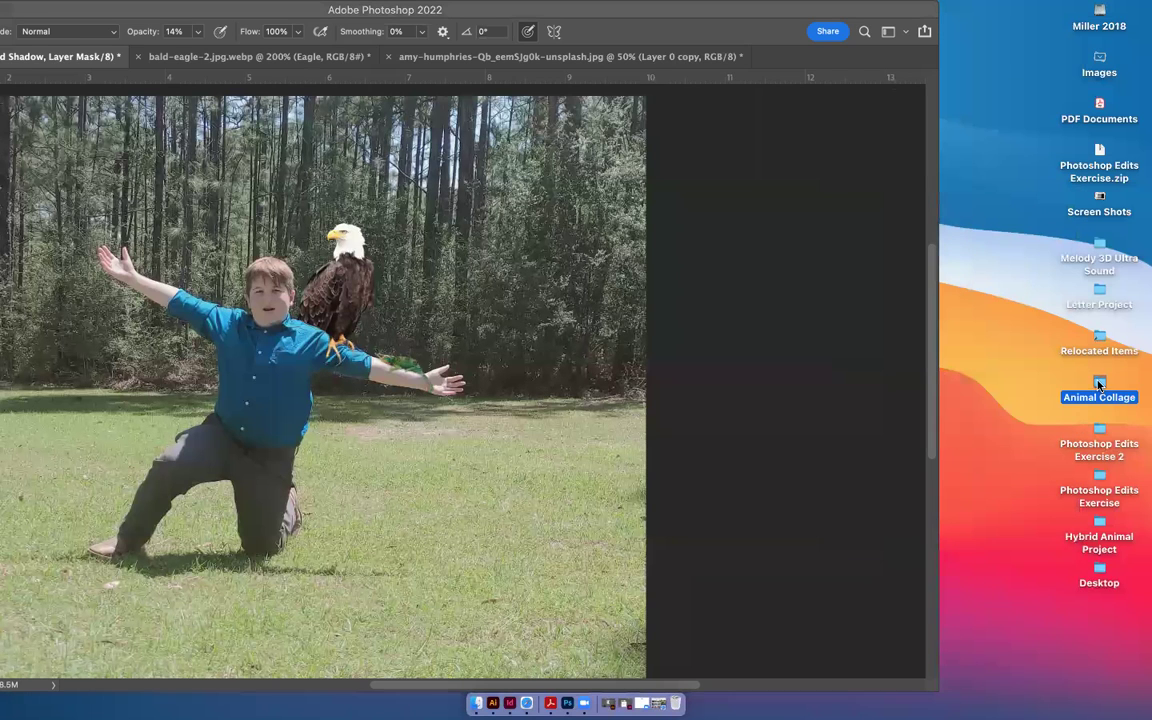
{"action": "double_click", "coordinate": [1099, 385]}
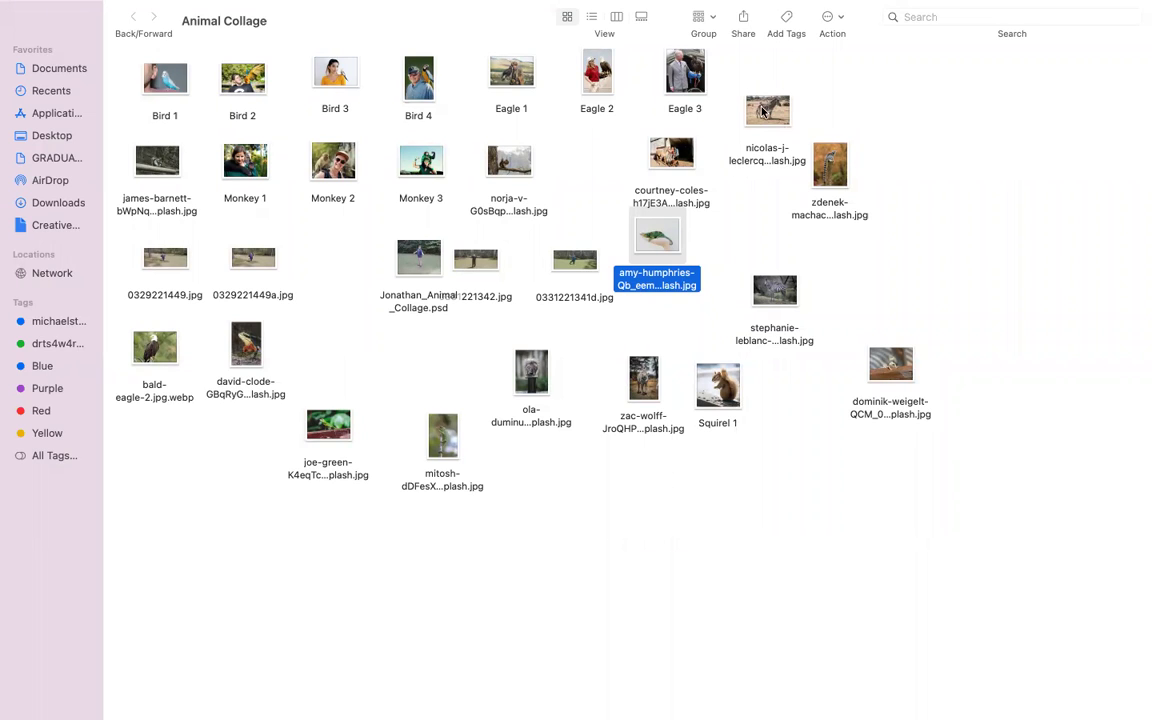
{"action": "left_click", "coordinate": [645, 380]}
{"action": "left_click_drag", "start_coordinate": [647, 380], "coordinate": [567, 706]}
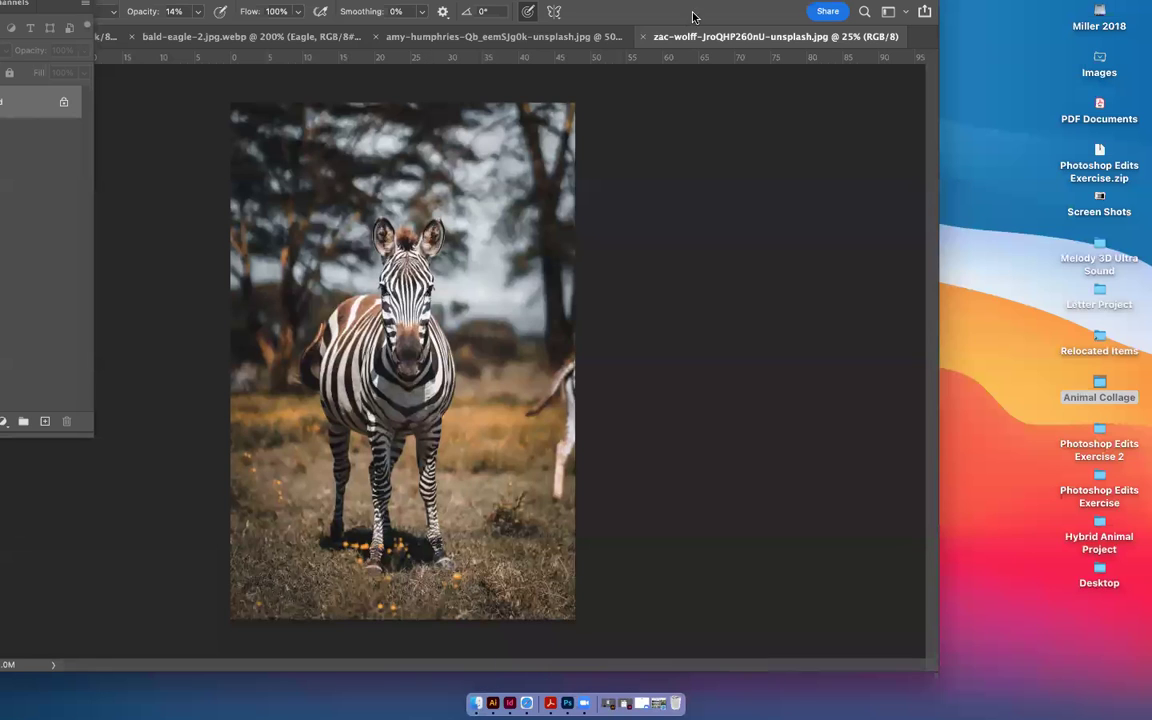
{"action": "left_click_drag", "start_coordinate": [55, 8], "coordinate": [705, 60]}
{"action": "left_click_drag", "start_coordinate": [705, 14], "coordinate": [905, 14]}
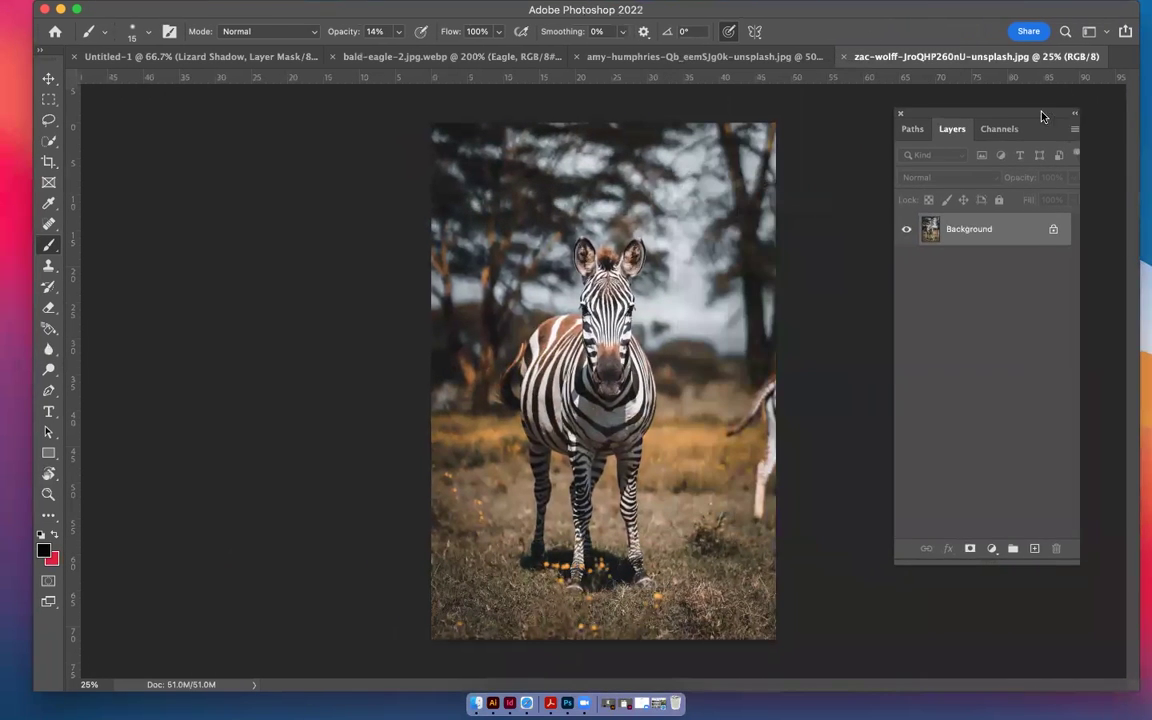
Using Quick Selection with a brush up to size 100, select the zebra's head, face, shoulder, back and chest
{"action": "left_click", "coordinate": [52, 143]}
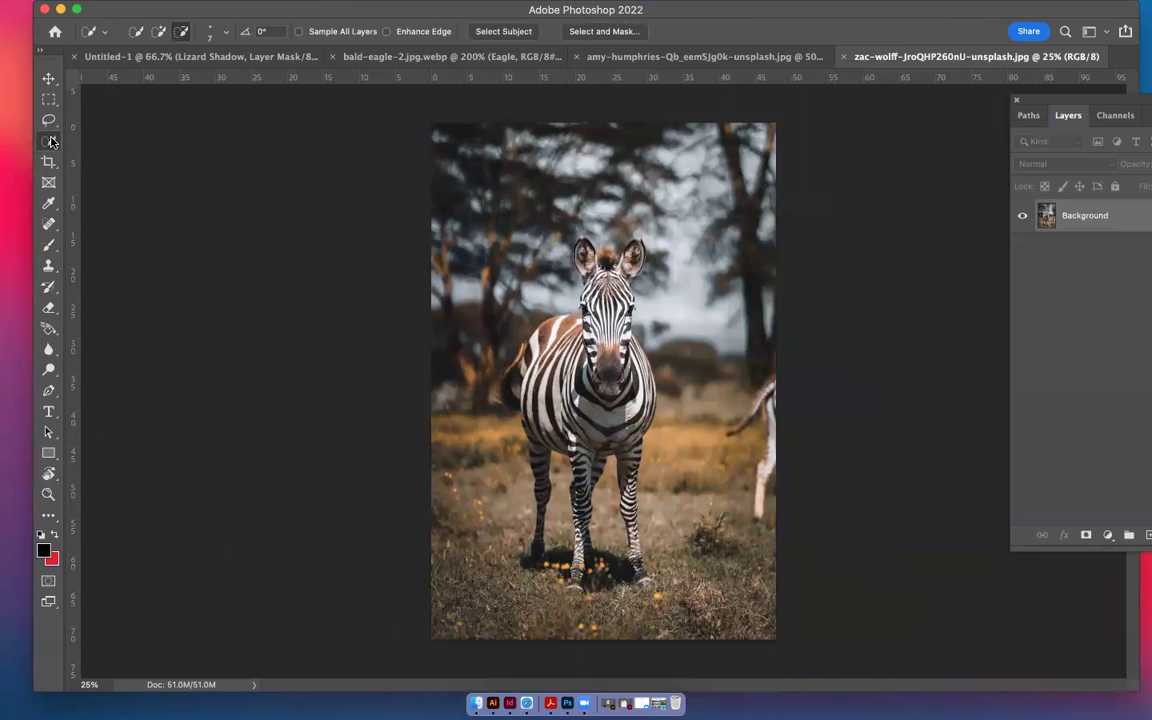
{"action": "left_click_drag", "start_coordinate": [582, 245], "coordinate": [609, 262]}
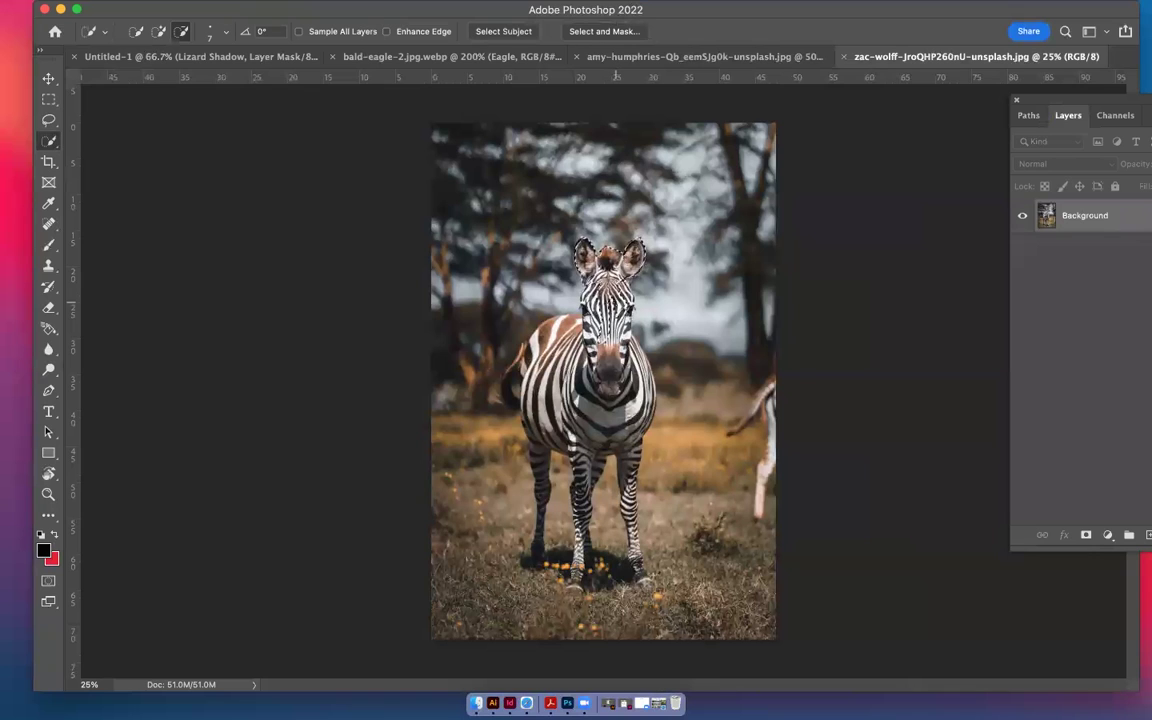
{"action": "key", "text": "bracketright"}
{"action": "key", "text": "bracketright"}
{"action": "key", "text": "bracketright"}
{"action": "key", "text": "bracketright"}
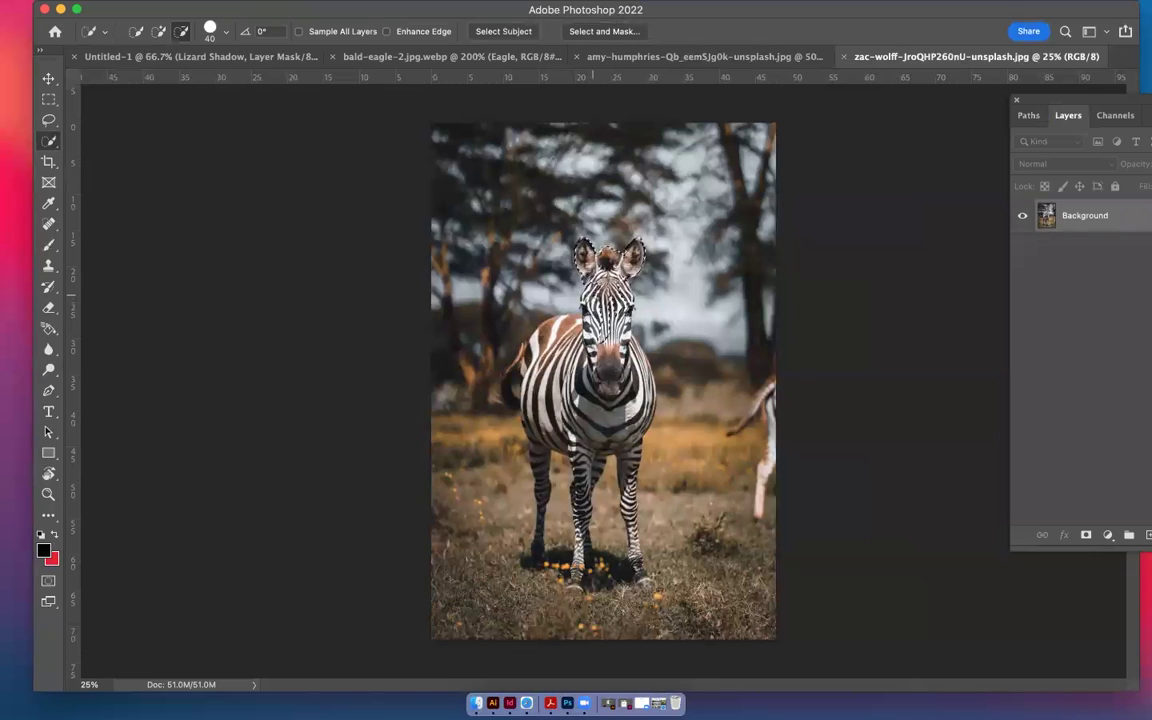
{"action": "key", "text": "bracketright"}
{"action": "key", "text": "bracketright"}
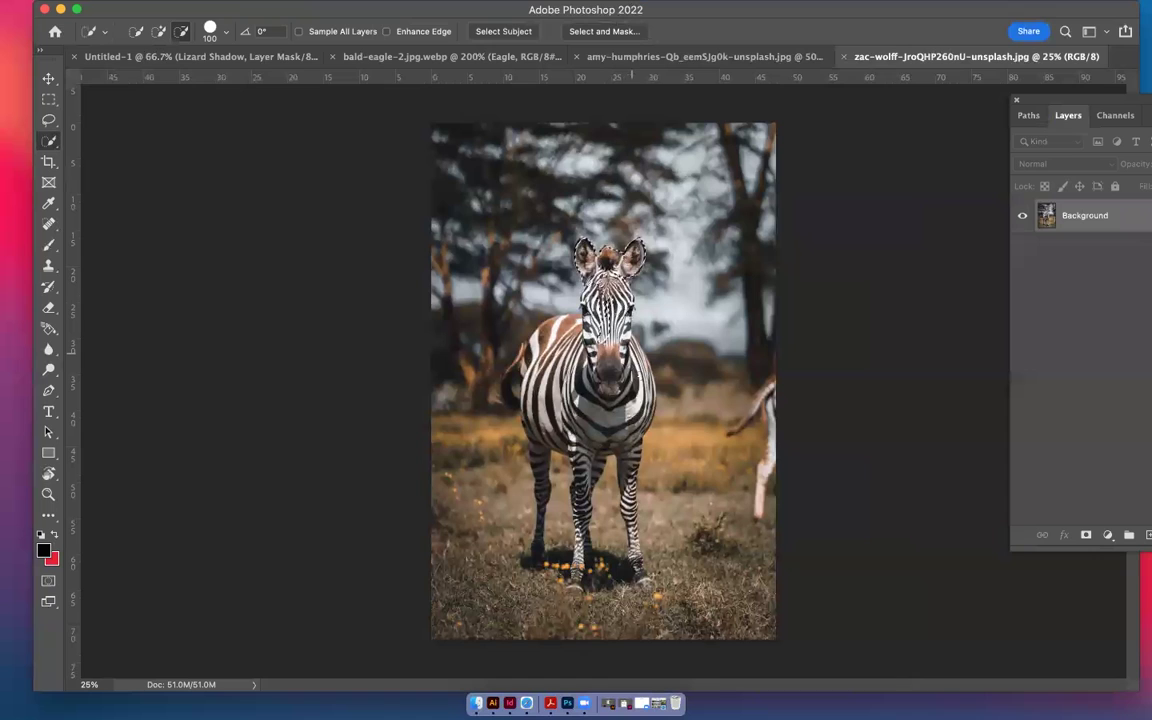
{"action": "key", "text": "alt"}
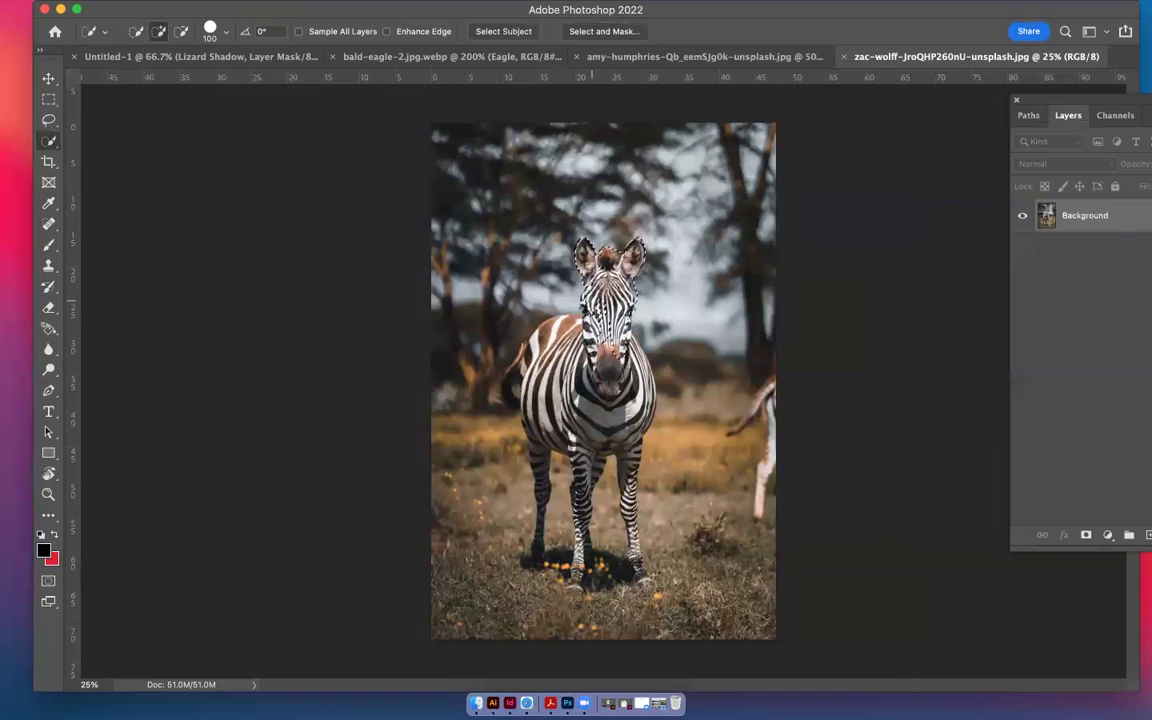
{"action": "left_click_drag", "start_coordinate": [587, 348], "coordinate": [645, 420]}
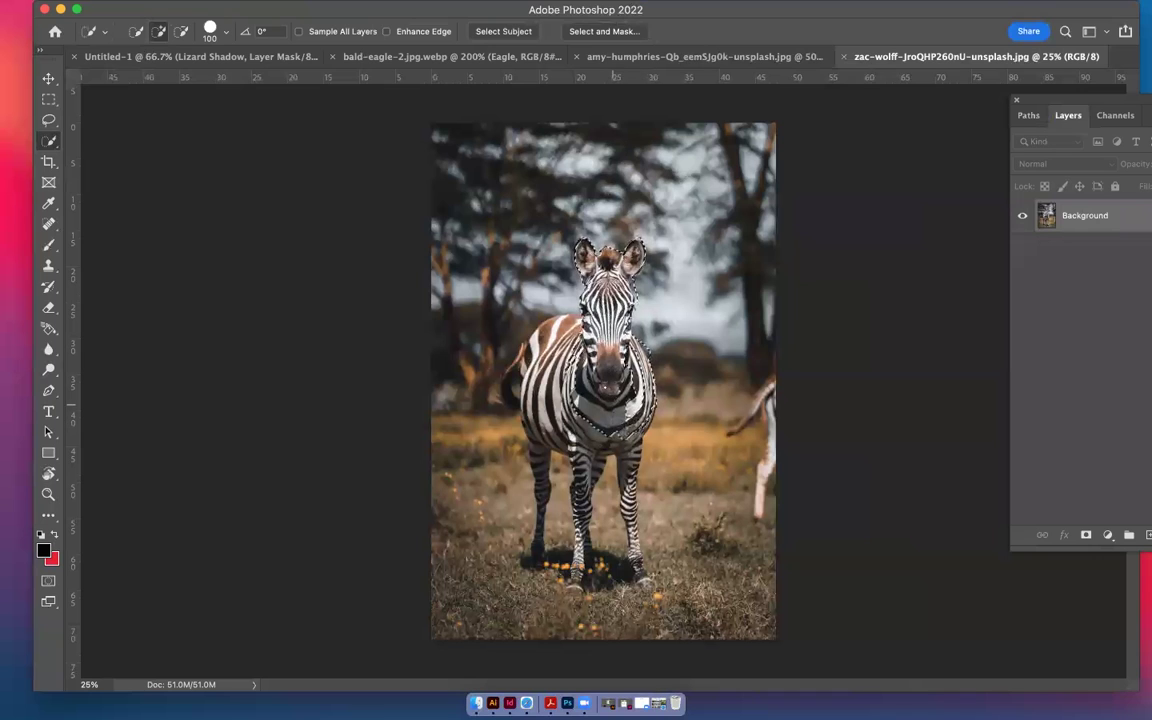
{"action": "mouse_move", "coordinate": [579, 345]}
{"action": "left_mouse_down"}
{"action": "mouse_move", "coordinate": [553, 325]}
{"action": "mouse_move", "coordinate": [505, 390]}
{"action": "mouse_move", "coordinate": [536, 440]}
{"action": "mouse_move", "coordinate": [533, 555]}
{"action": "left_mouse_up"}
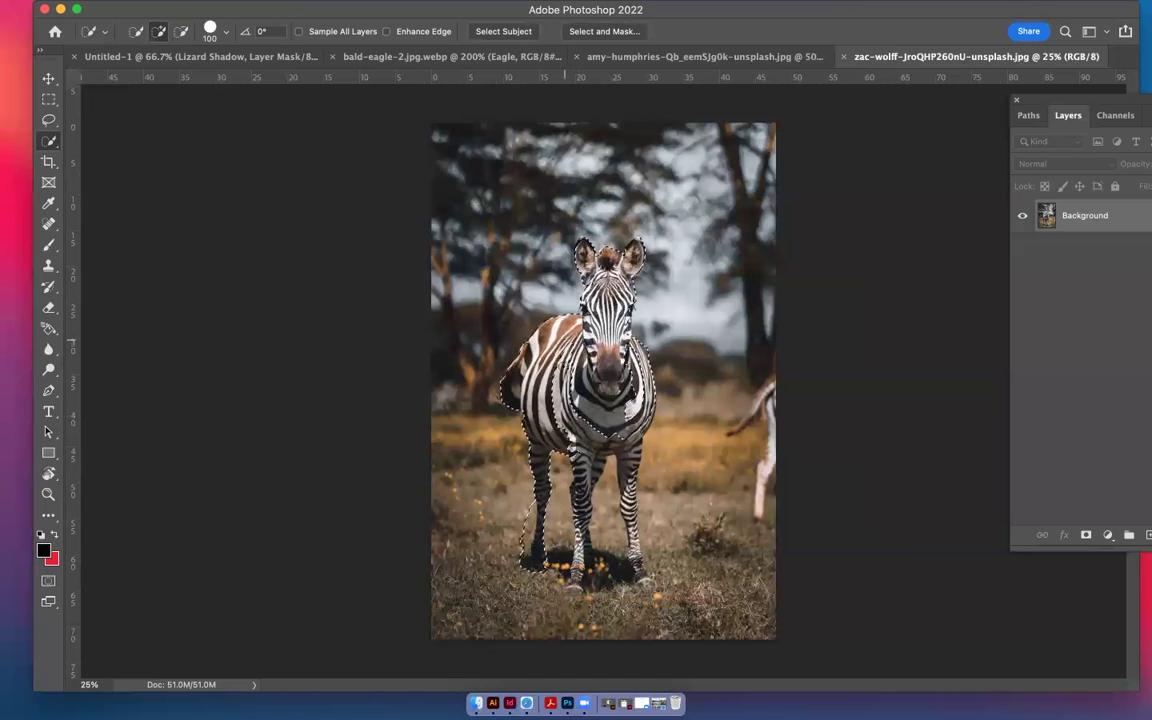
{"action": "left_click_drag", "start_coordinate": [640, 405], "coordinate": [565, 447]}
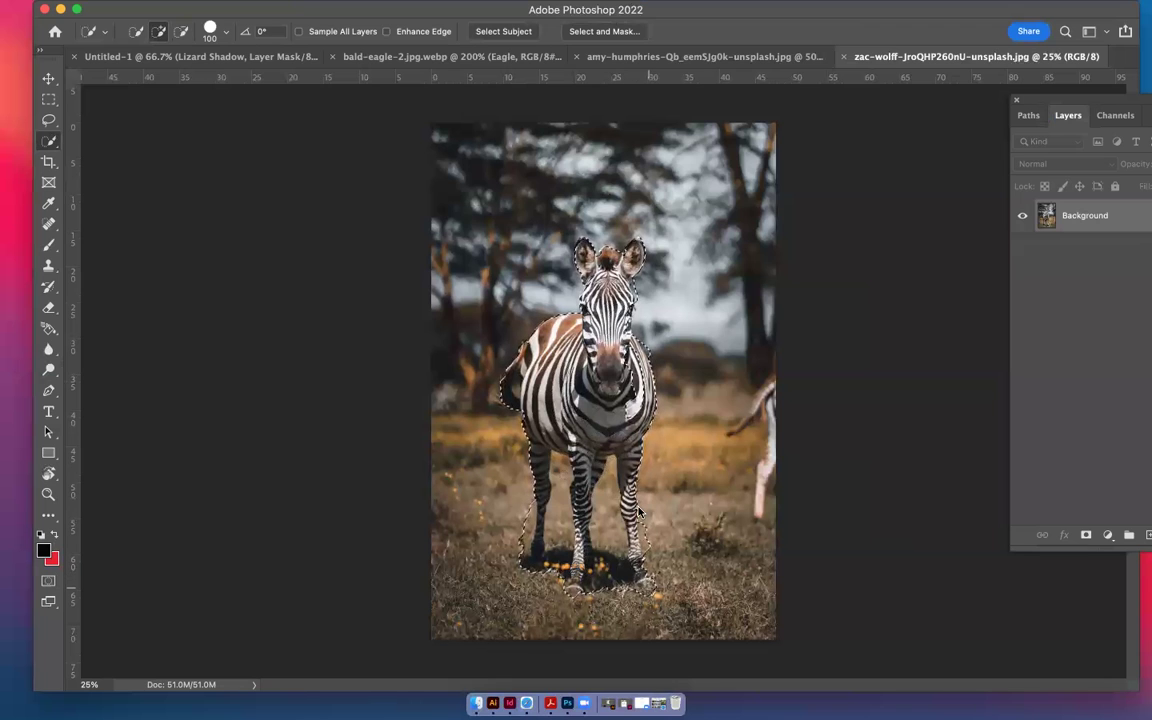
{"action": "left_click", "coordinate": [182, 32]}
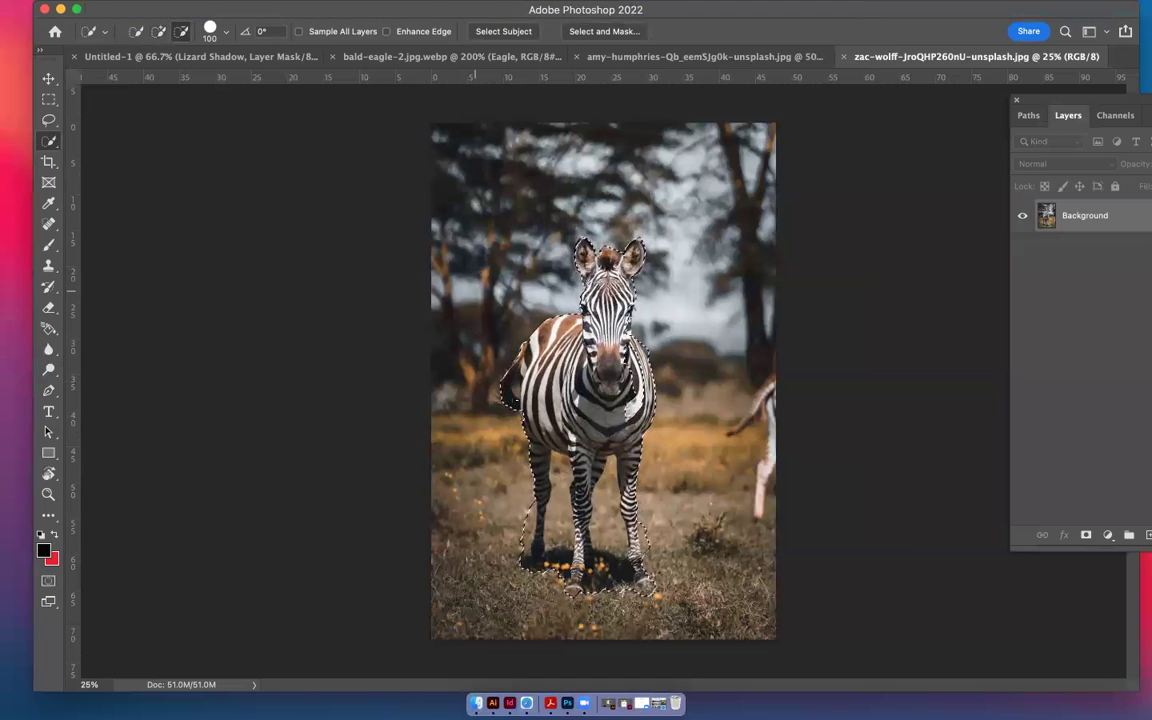
Subtract a chest patch, then re-add it with a 300 brush so the selection hugs the zebra's body
{"action": "key", "text": "bracketleft"}
{"action": "key", "text": "bracketleft"}
{"action": "key", "text": "bracketleft"}
{"action": "key", "text": "bracketleft"}
{"action": "key", "text": "bracketleft"}
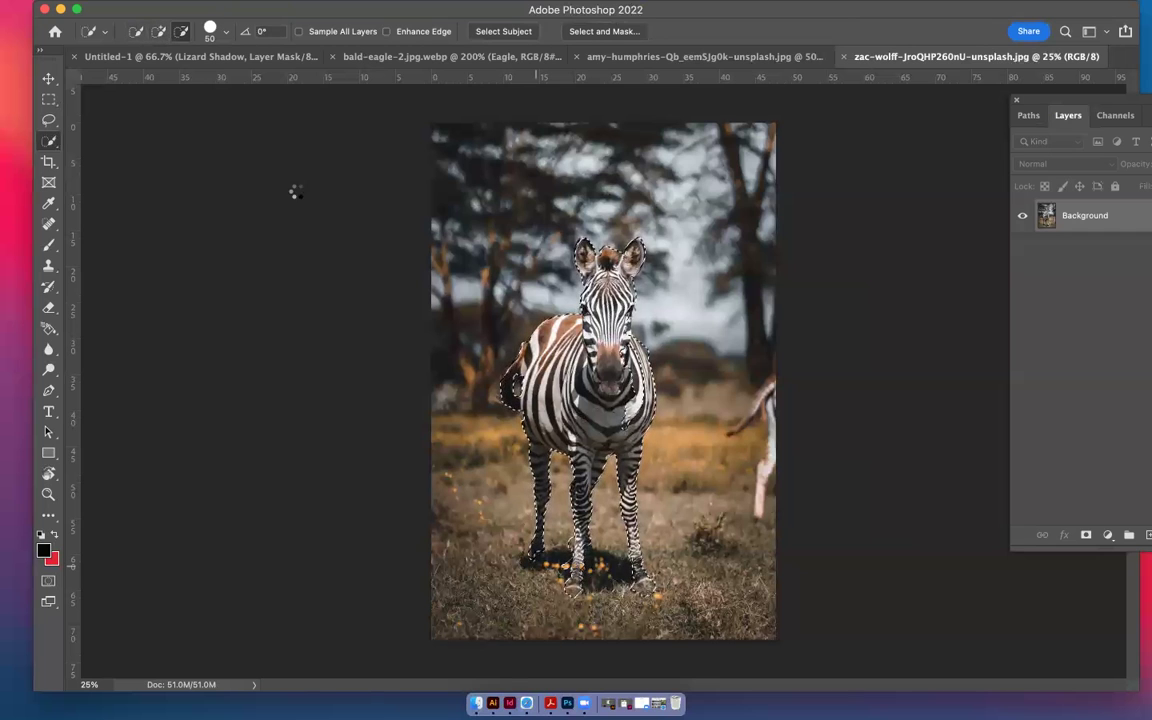
{"action": "left_click", "coordinate": [158, 31]}
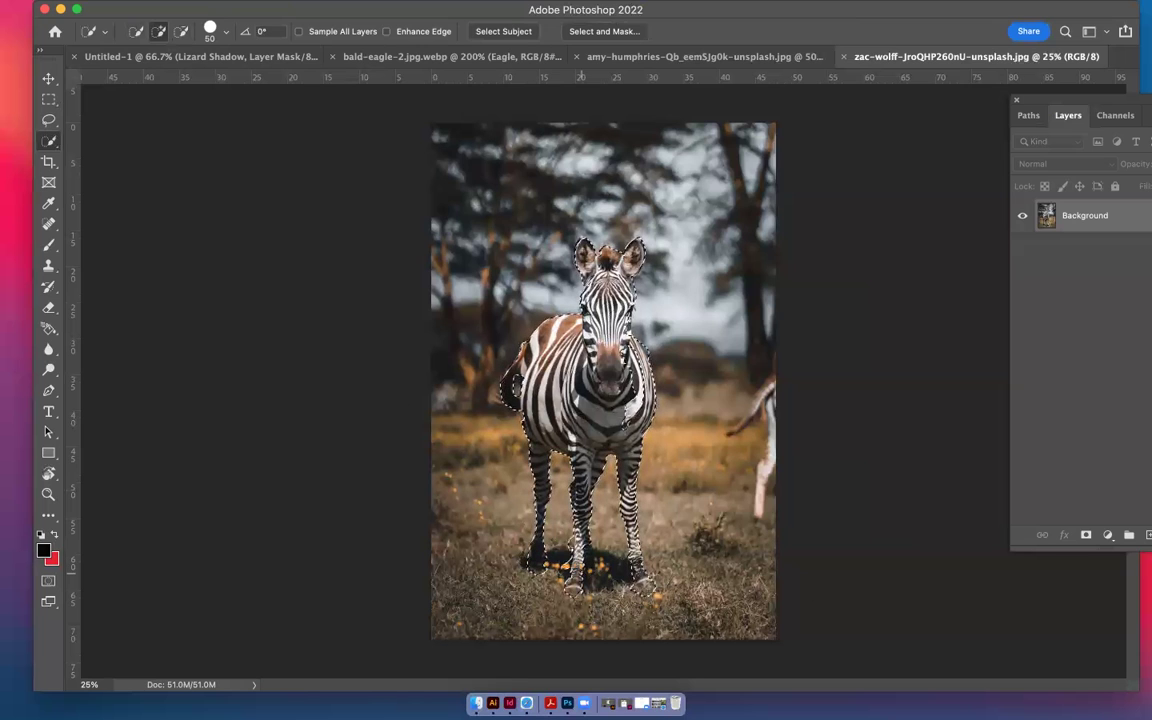
{"action": "left_click", "coordinate": [180, 32]}
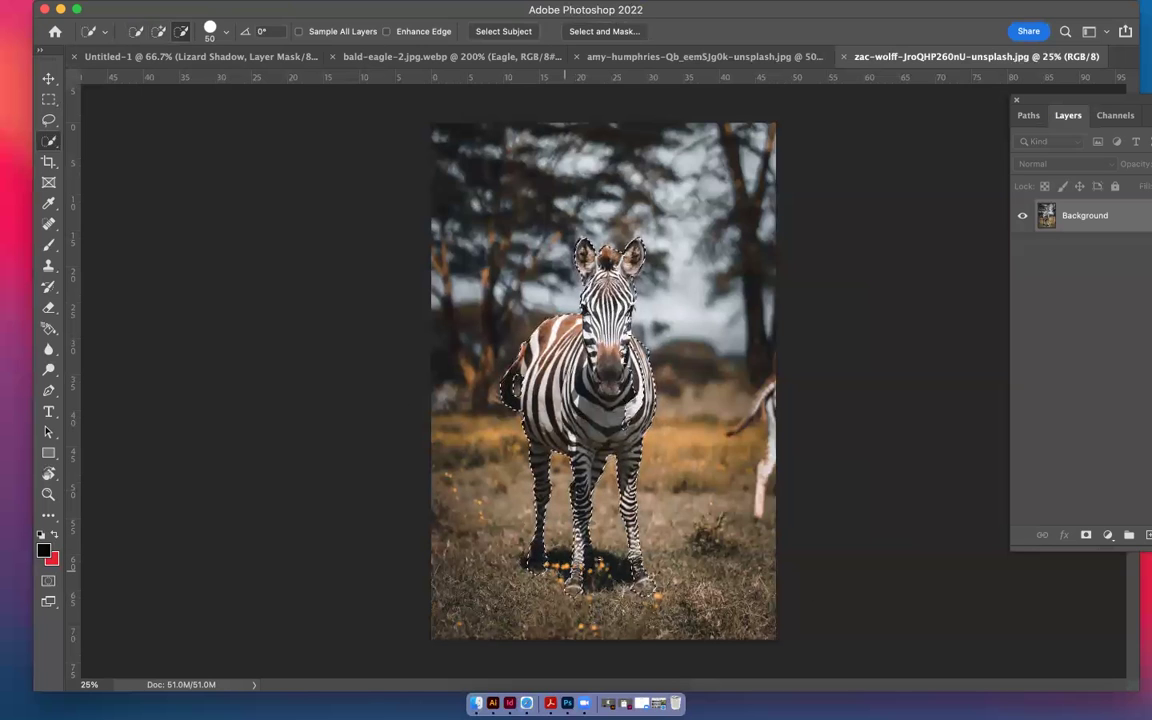
{"action": "left_click", "coordinate": [158, 31]}
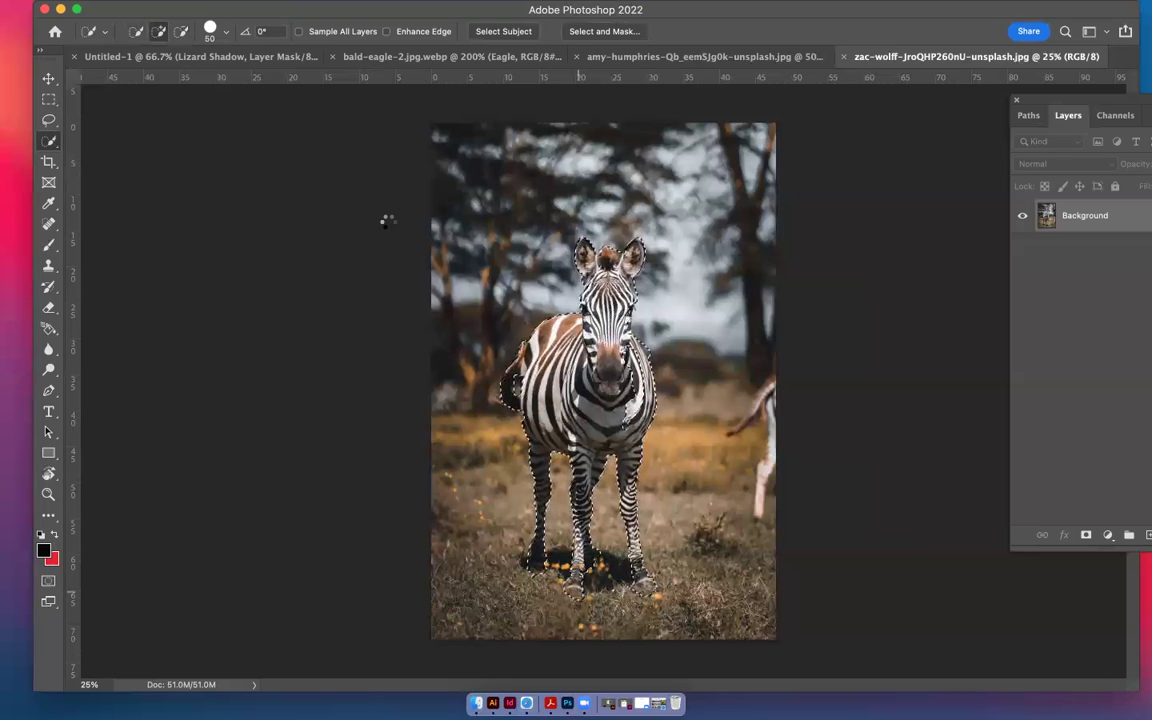
{"action": "left_click", "coordinate": [181, 31]}
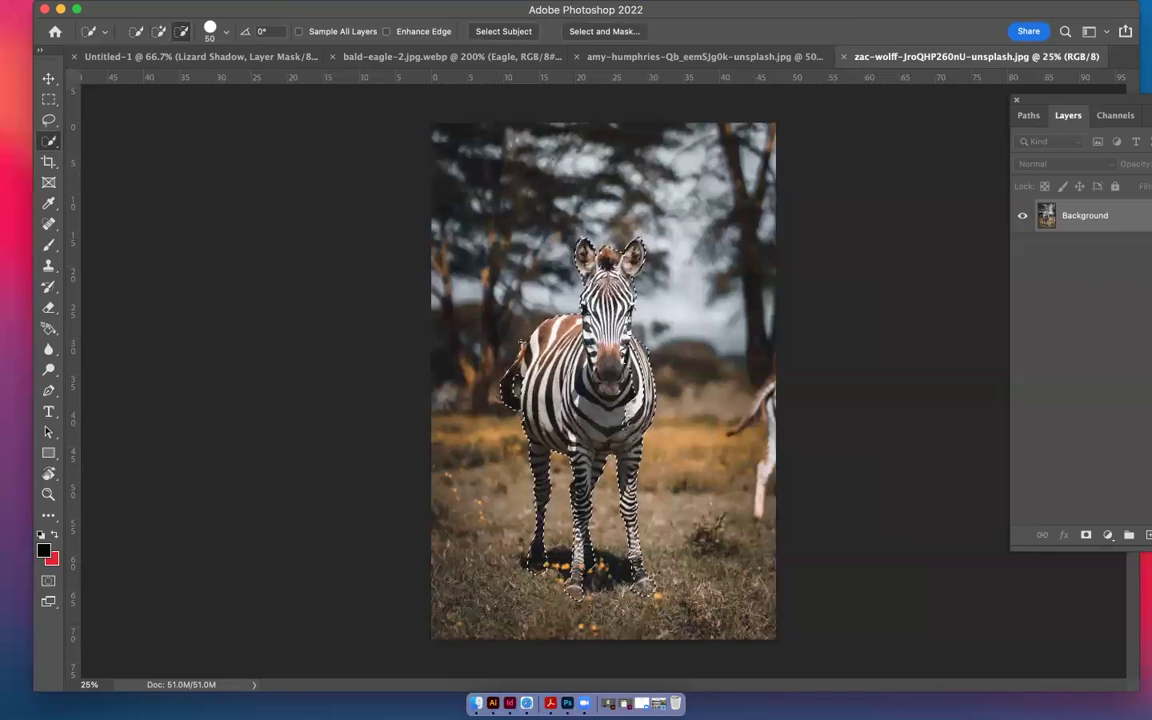
{"action": "mouse_move", "coordinate": [595, 410]}
{"action": "left_mouse_down"}
{"action": "mouse_move", "coordinate": [619, 380]}
{"action": "mouse_move", "coordinate": [575, 383]}
{"action": "left_mouse_up"}
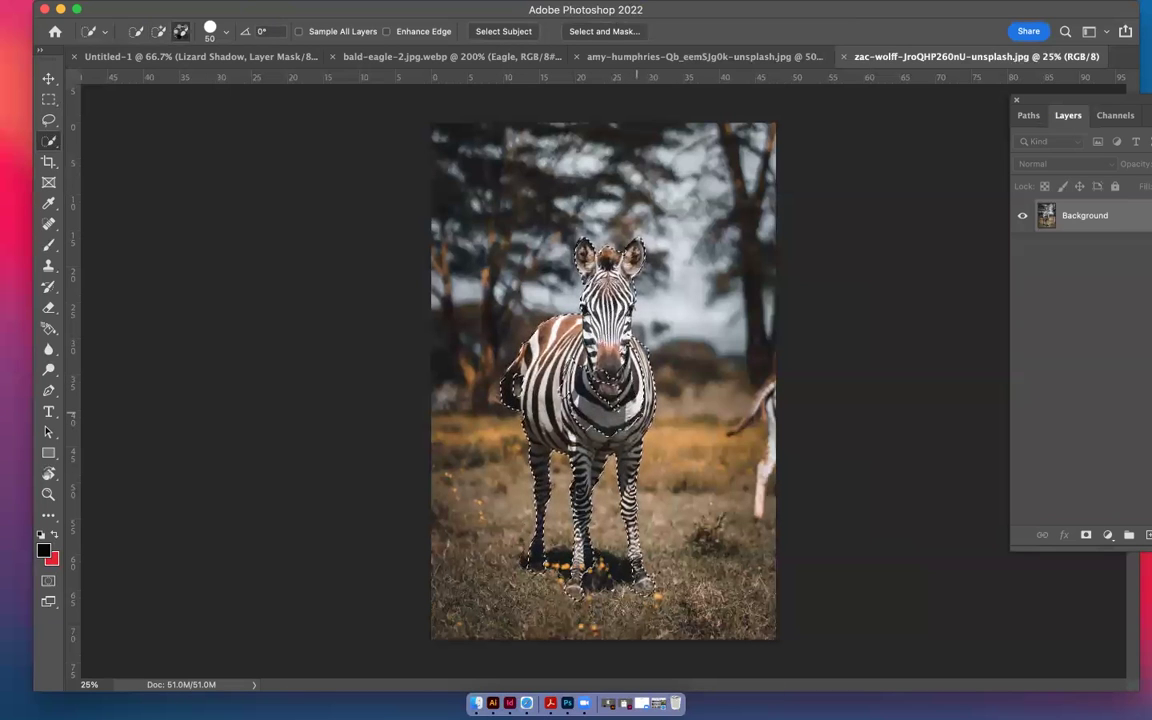
{"action": "key", "text": "alt"}
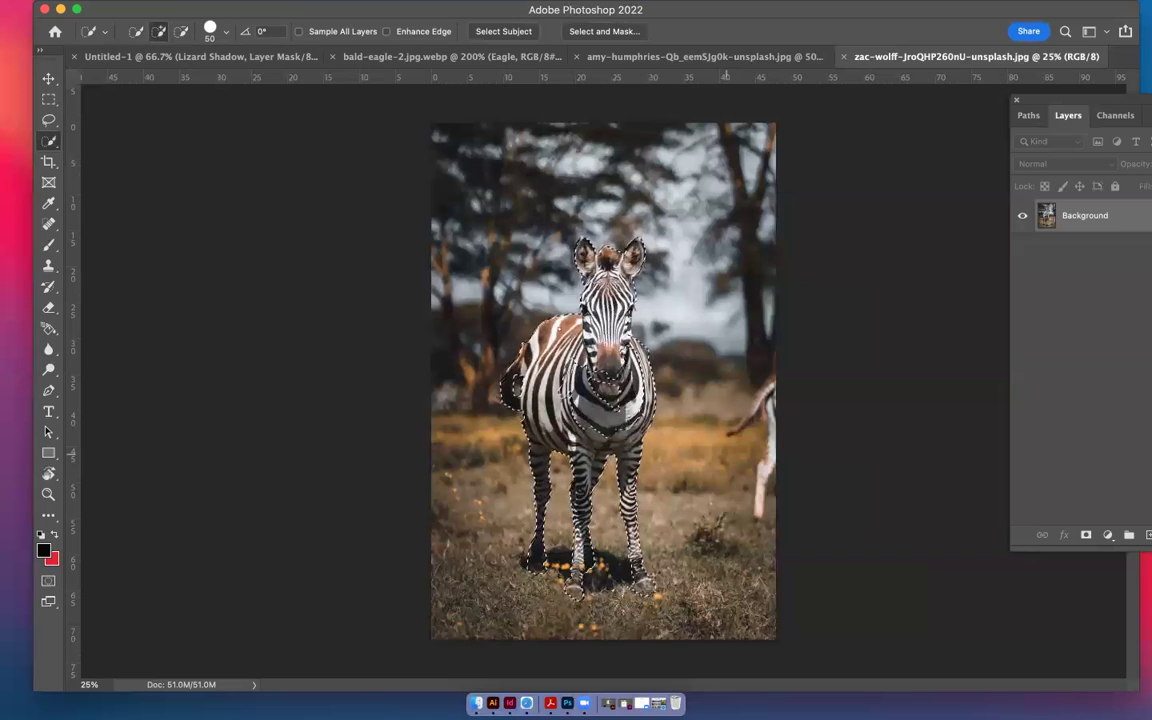
{"action": "key", "text": "bracketright"}
{"action": "key", "text": "bracketright"}
{"action": "key", "text": "bracketright"}
{"action": "key", "text": "bracketright"}
{"action": "key", "text": "bracketright"}
{"action": "key", "text": "bracketright"}
{"action": "key", "text": "bracketright"}
{"action": "key", "text": "bracketright"}
{"action": "key", "text": "bracketright"}
{"action": "key", "text": "bracketright"}
{"action": "key", "text": "bracketright"}
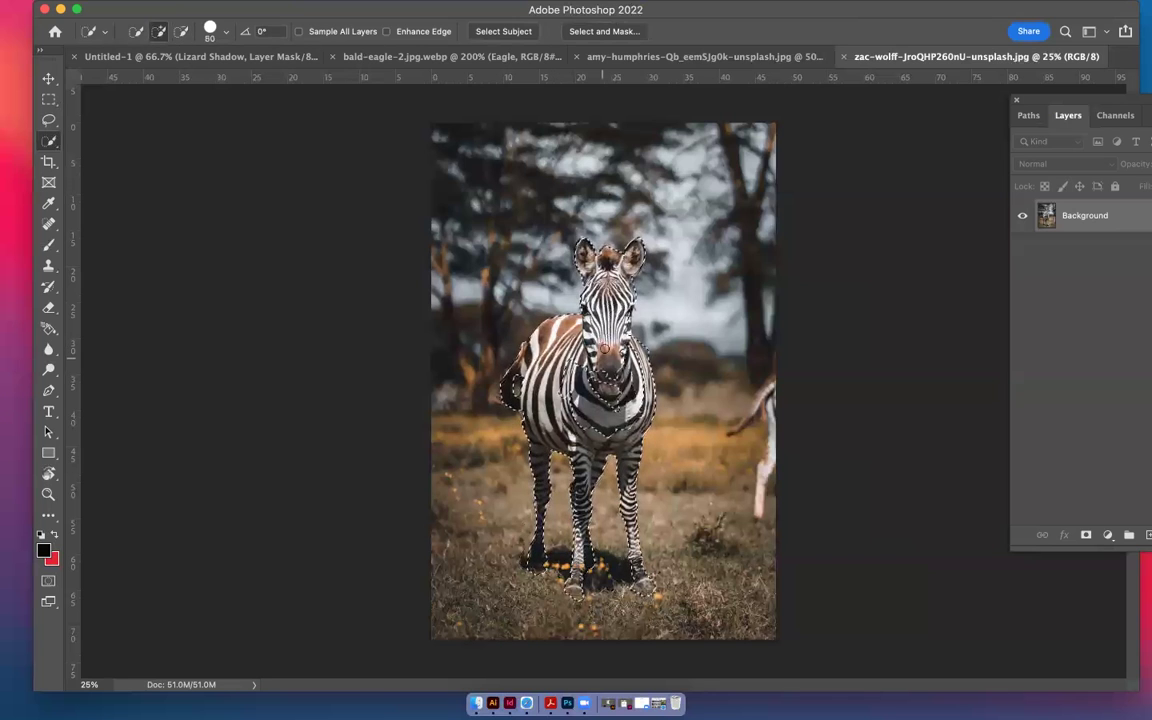
{"action": "left_click_drag", "start_coordinate": [578, 349], "coordinate": [582, 401]}
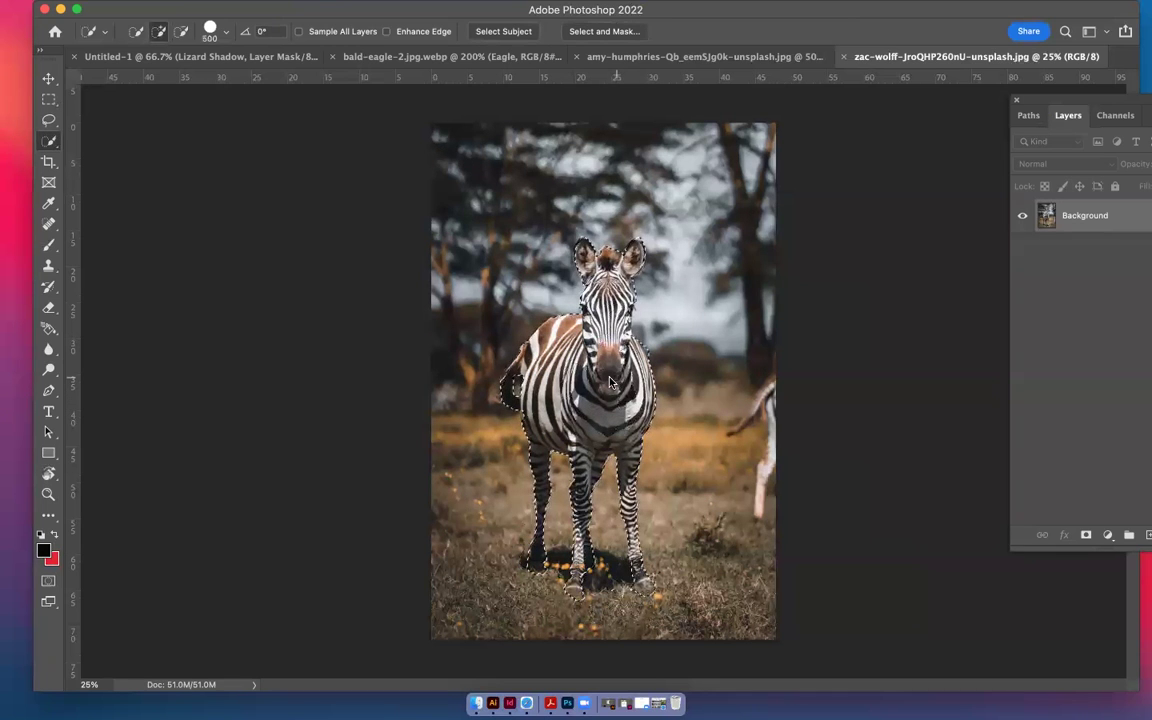
{"action": "key", "text": "alt"}
{"action": "key", "text": "bracketleft"}
{"action": "key", "text": "bracketleft"}
{"action": "key", "text": "bracketleft"}
{"action": "key", "text": "bracketleft"}
{"action": "key", "text": "bracketleft"}
{"action": "key", "text": "bracketleft"}
{"action": "key", "text": "bracketleft"}
{"action": "key", "text": "bracketleft"}
{"action": "key", "text": "bracketleft"}
{"action": "key", "text": "bracketleft"}
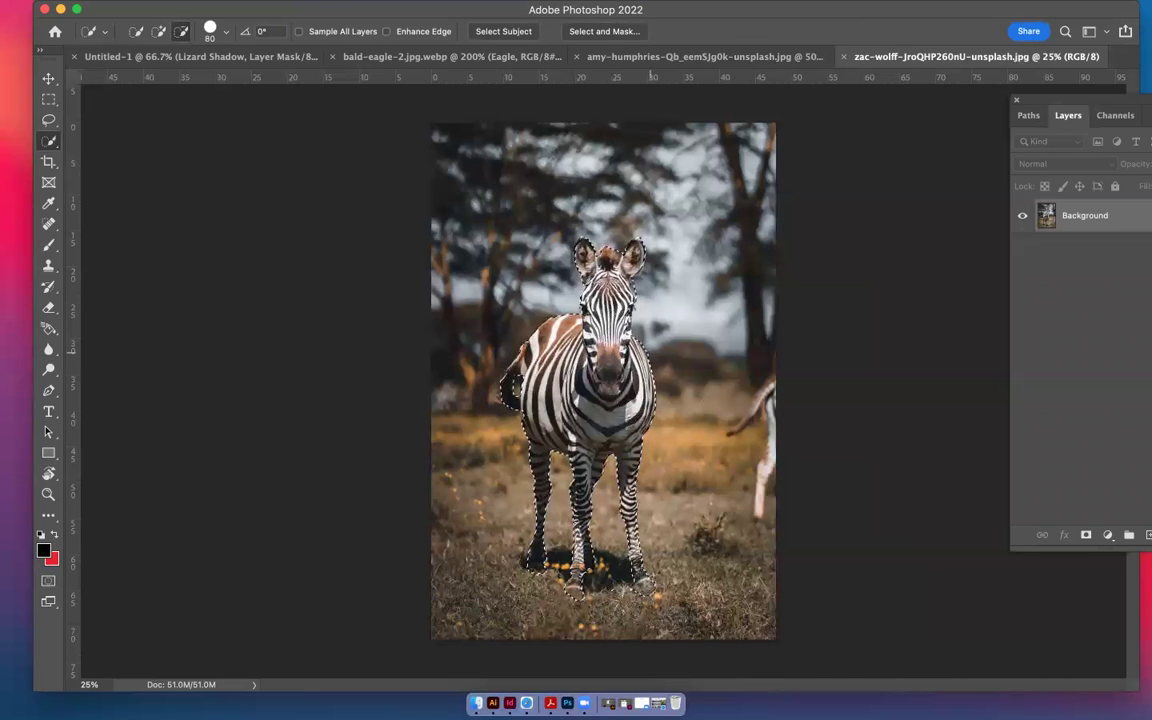
Preview the zebra selection in Select and Mask, cancel without changes, and return to the Untitled-1 collage
{"action": "left_click", "coordinate": [608, 32]}
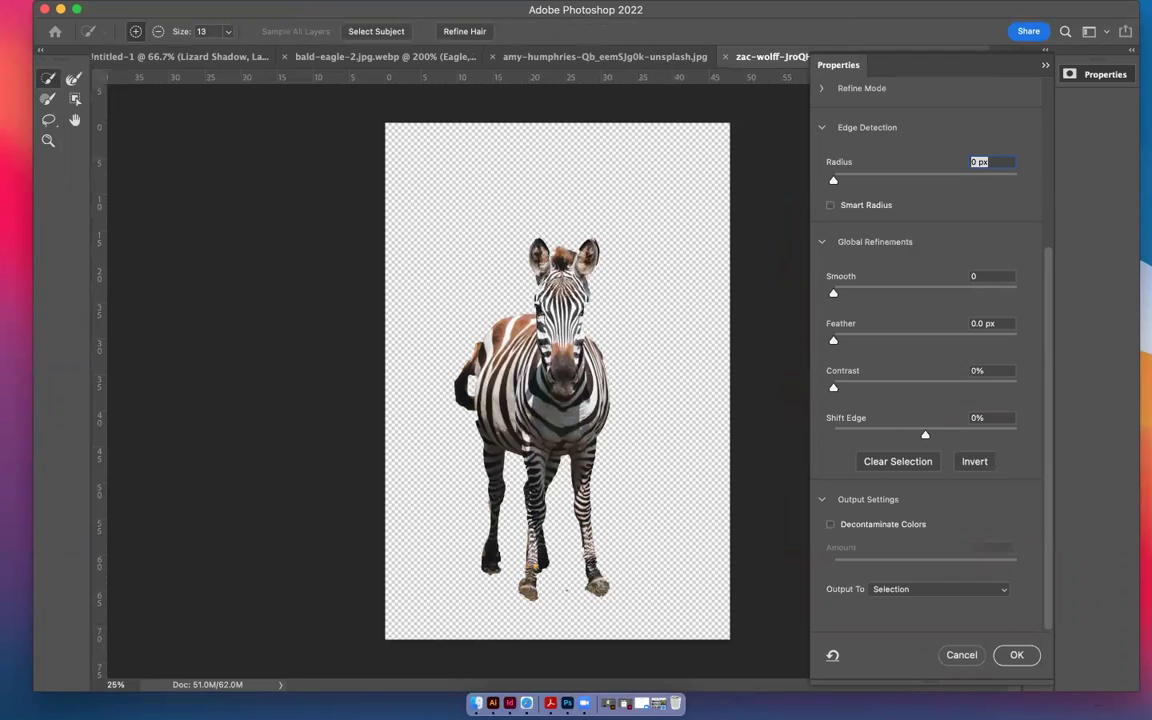
{"action": "left_click", "coordinate": [975, 661]}
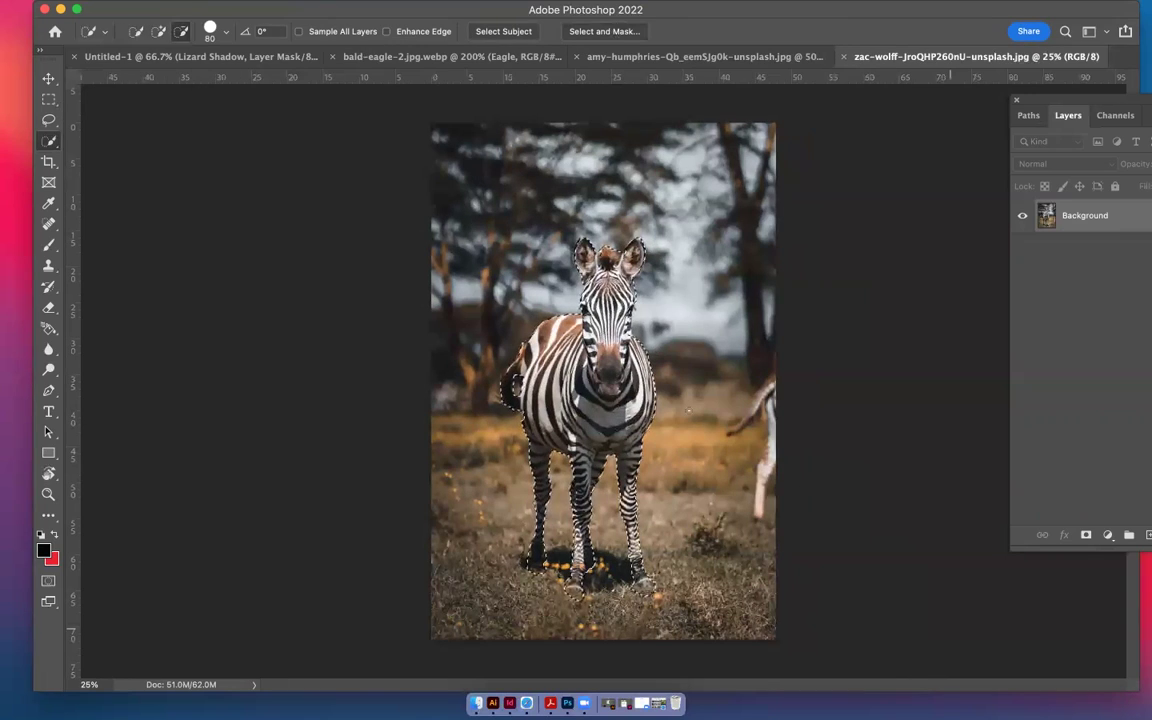
{"action": "left_click", "coordinate": [158, 33]}
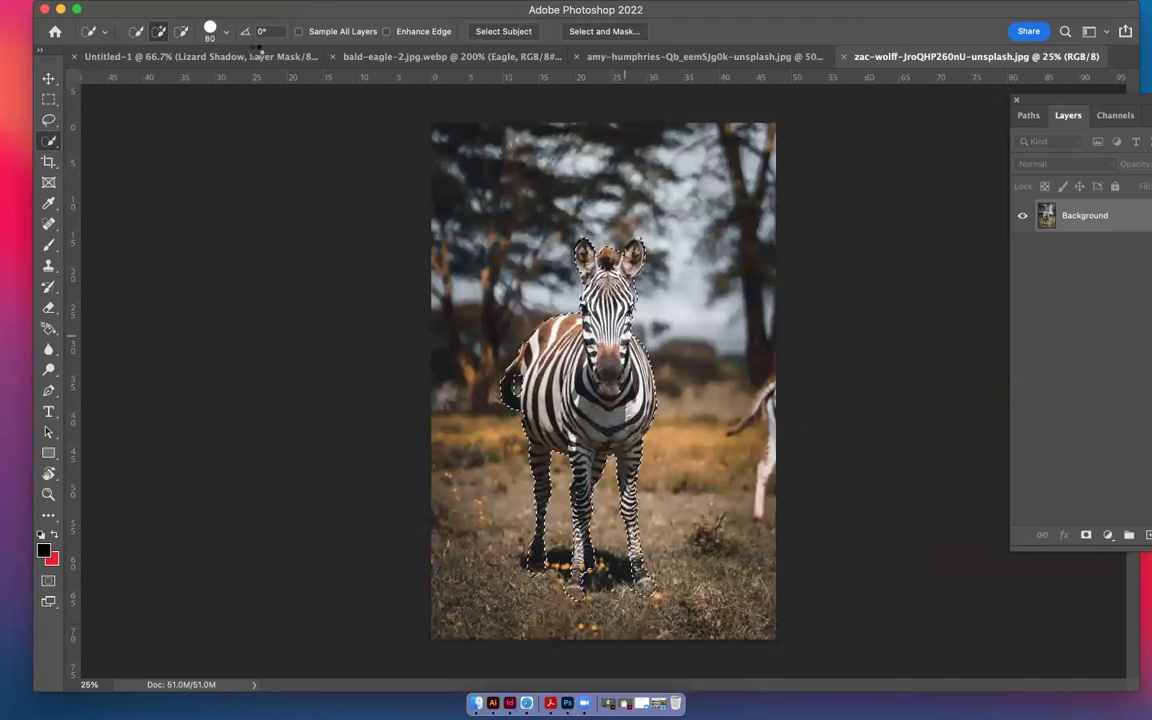
{"action": "left_click", "coordinate": [182, 32]}
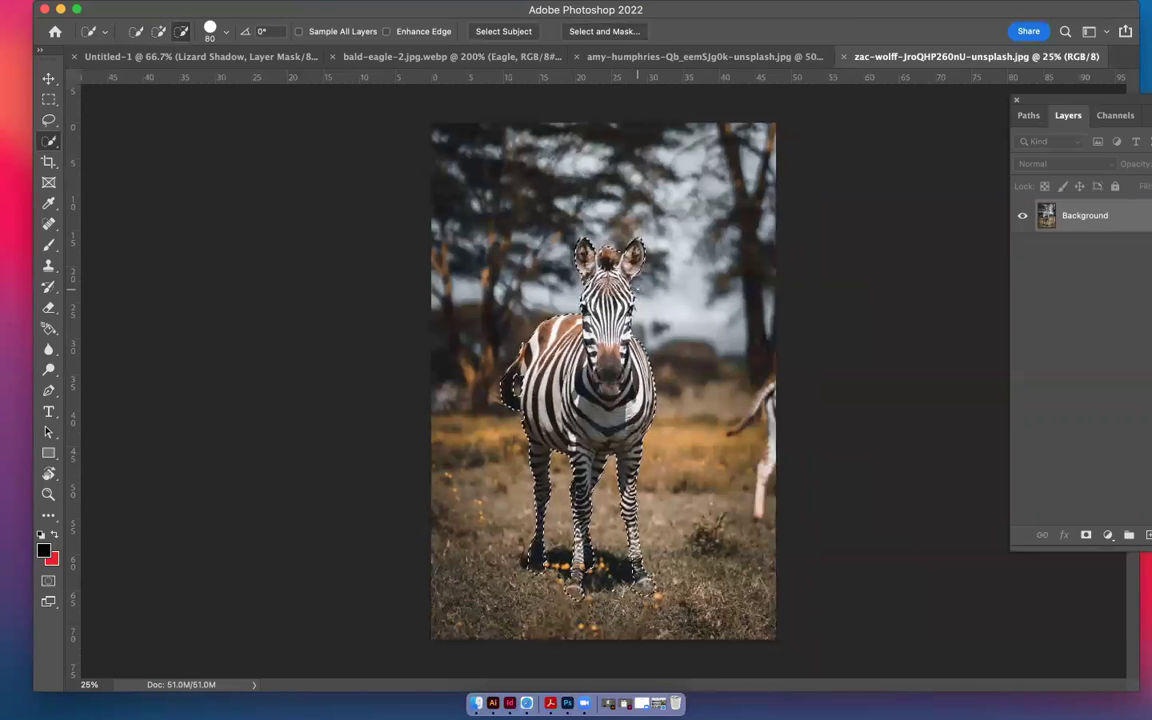
{"action": "key", "text": "alt"}
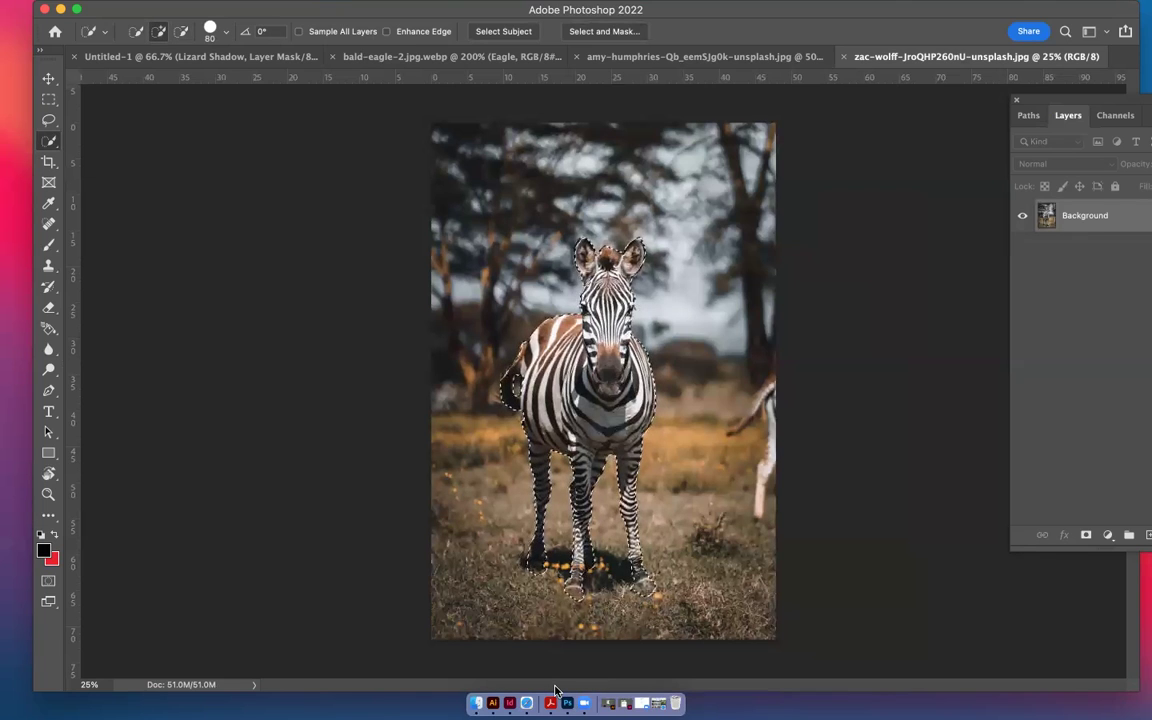
{"action": "left_click", "coordinate": [170, 56]}
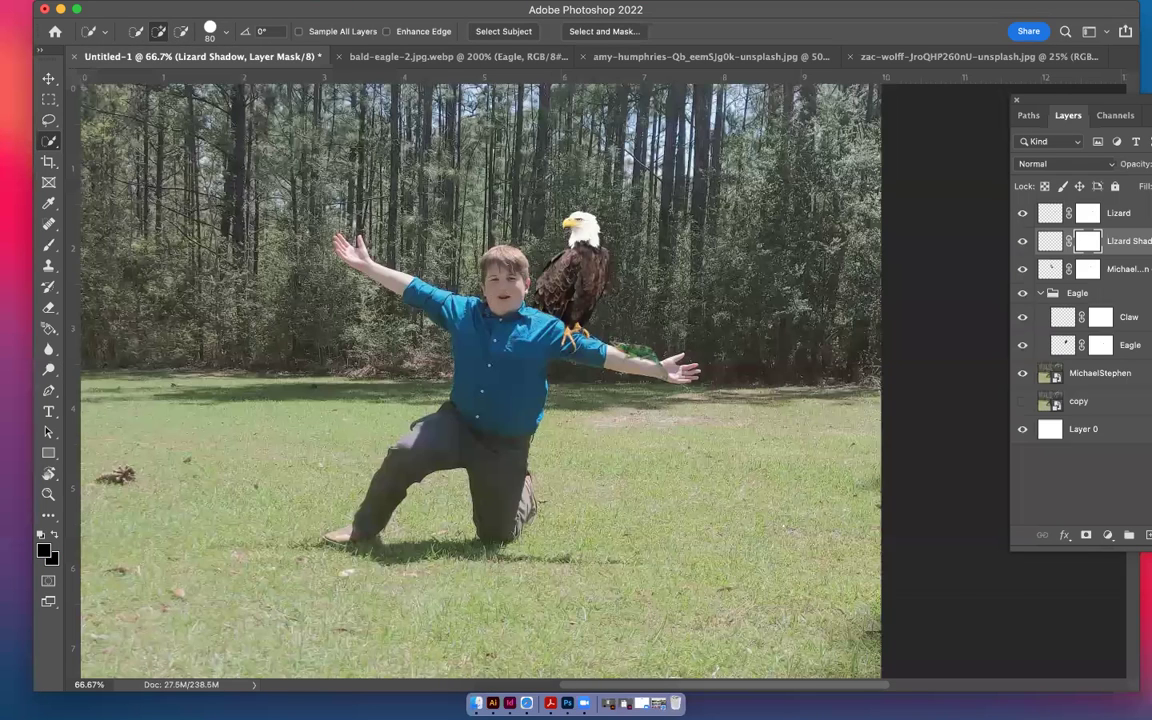